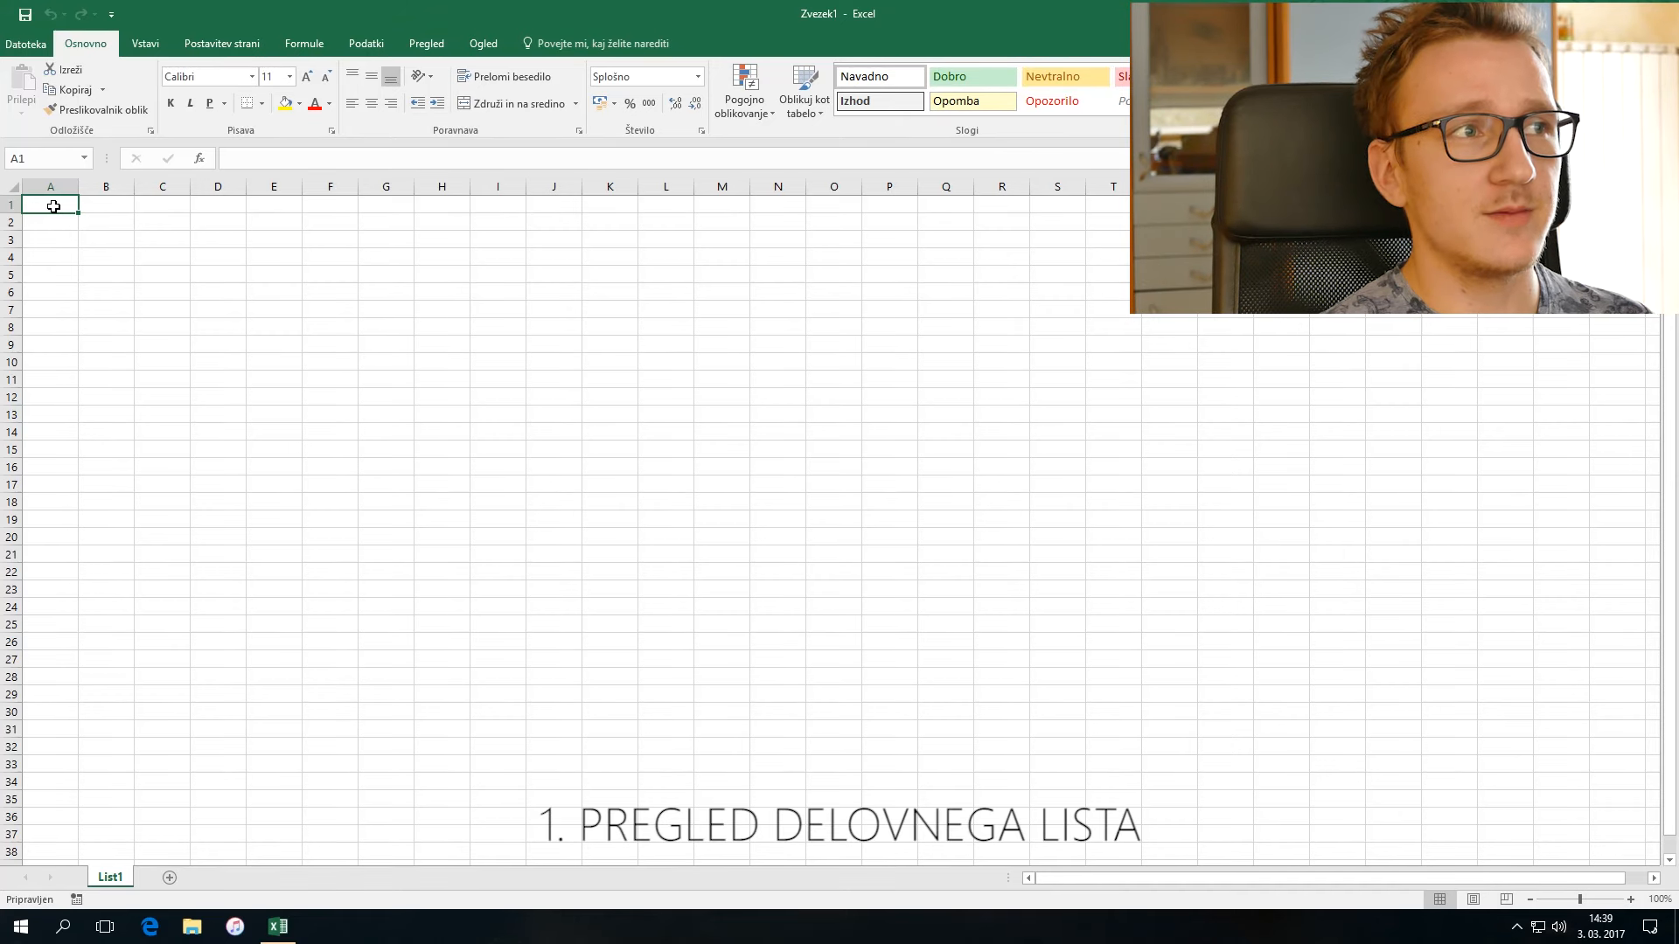
drag(45, 205, 1403, 733)
click(385, 448)
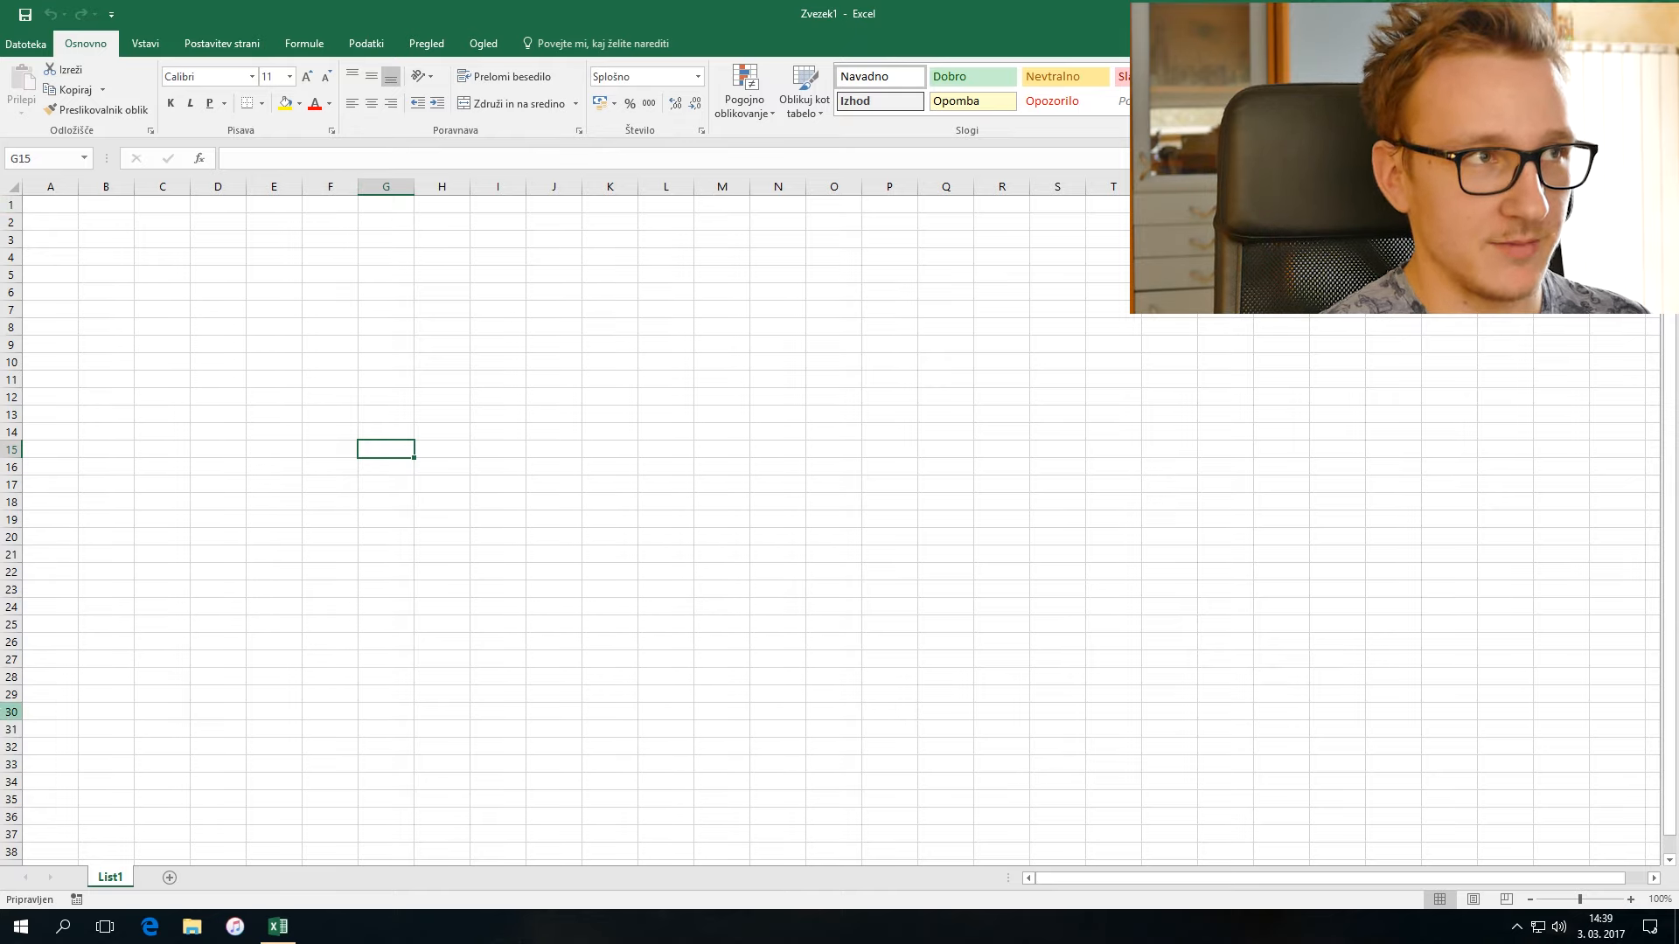
click(106, 219)
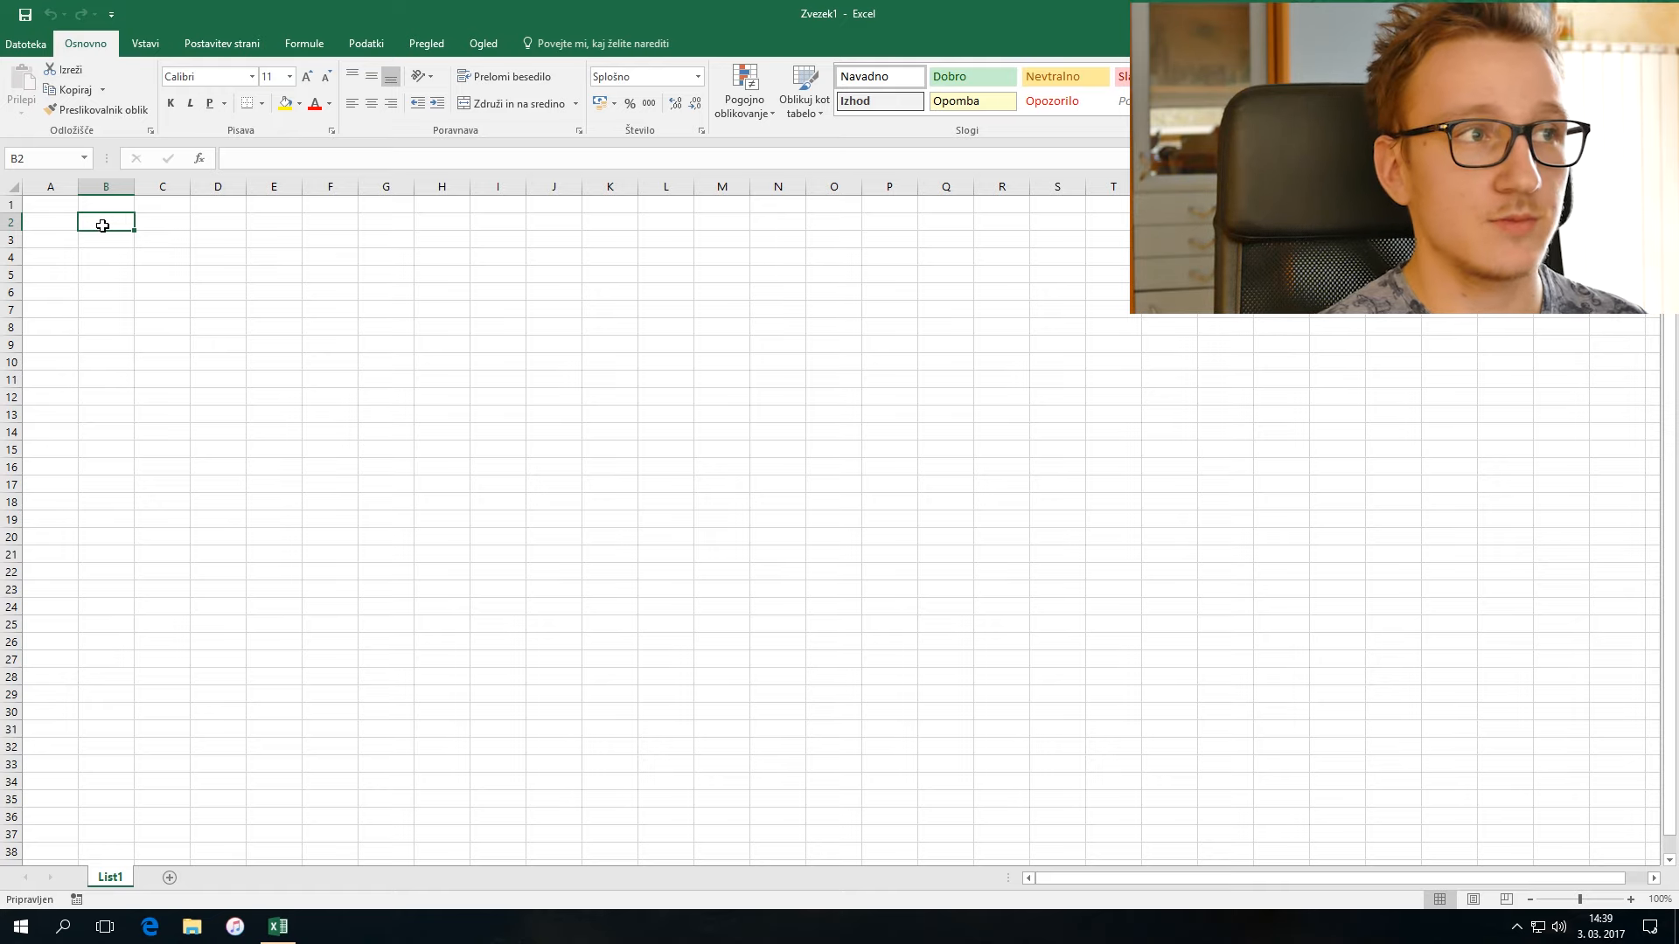
click(41, 209)
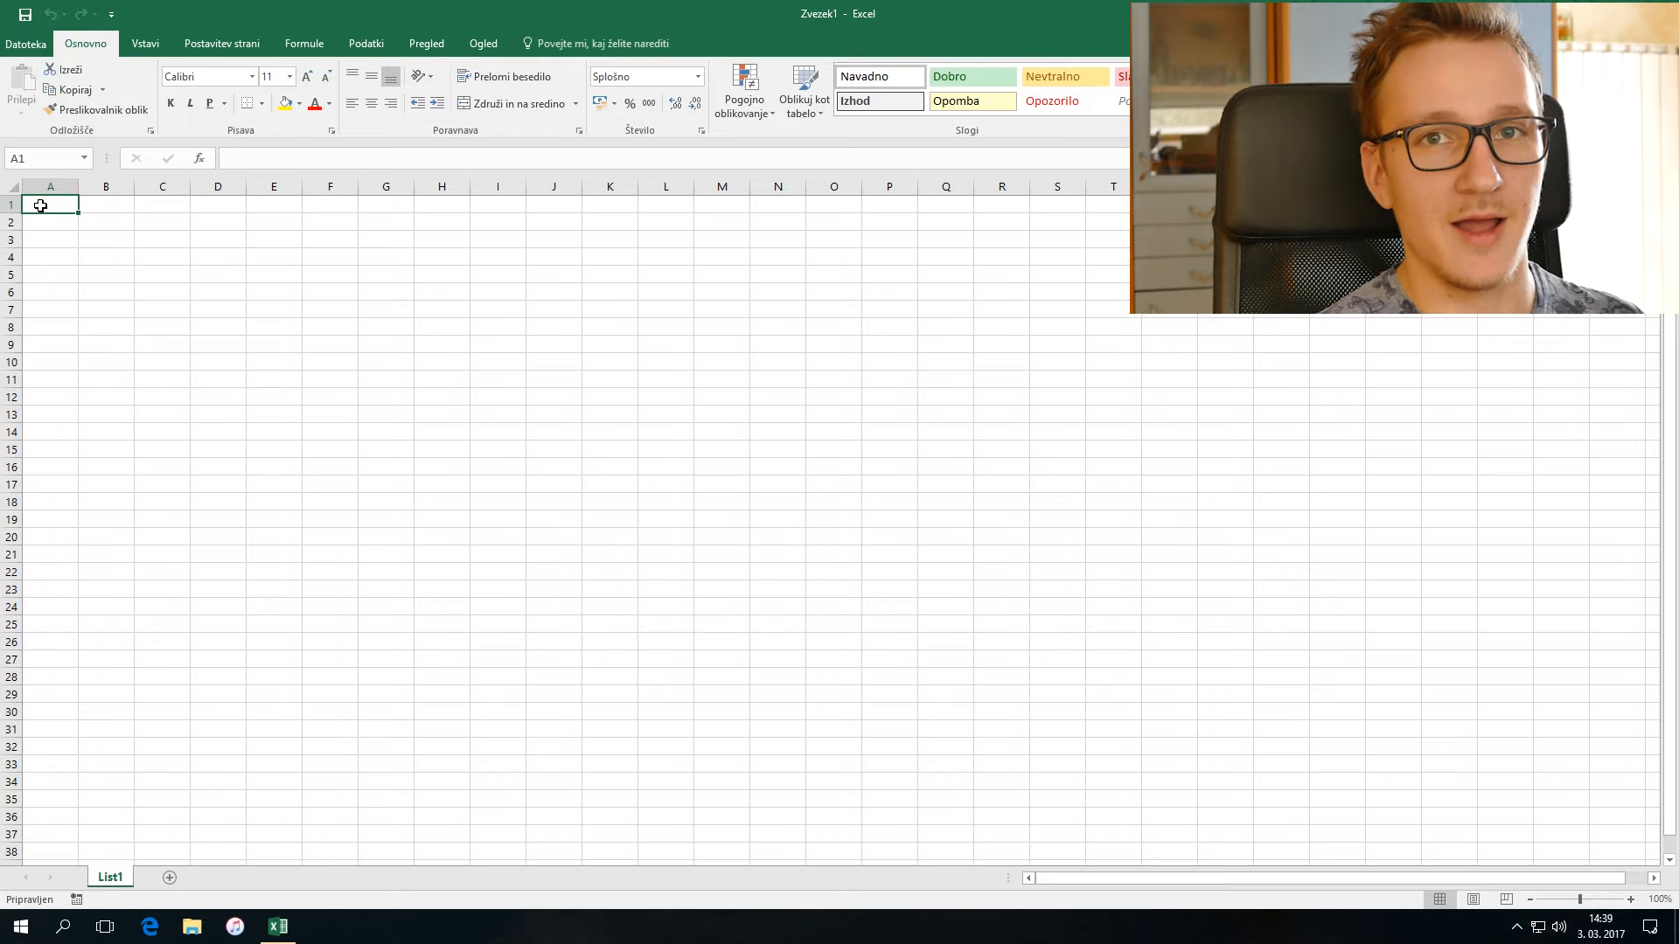
click(162, 693)
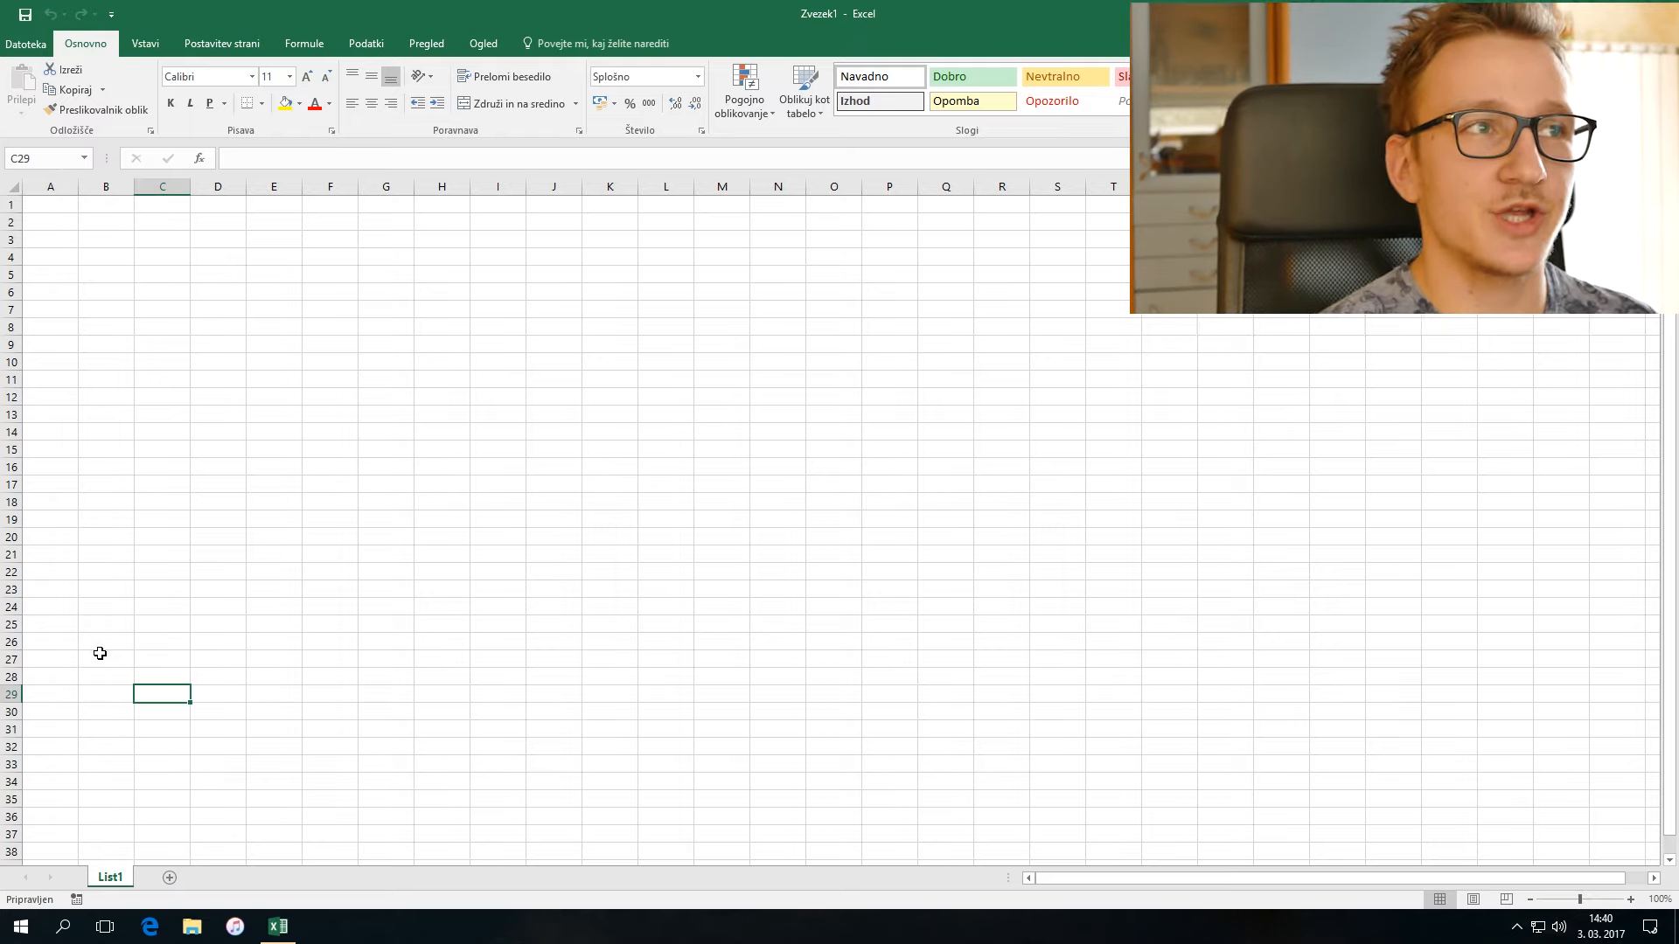
click(39, 213)
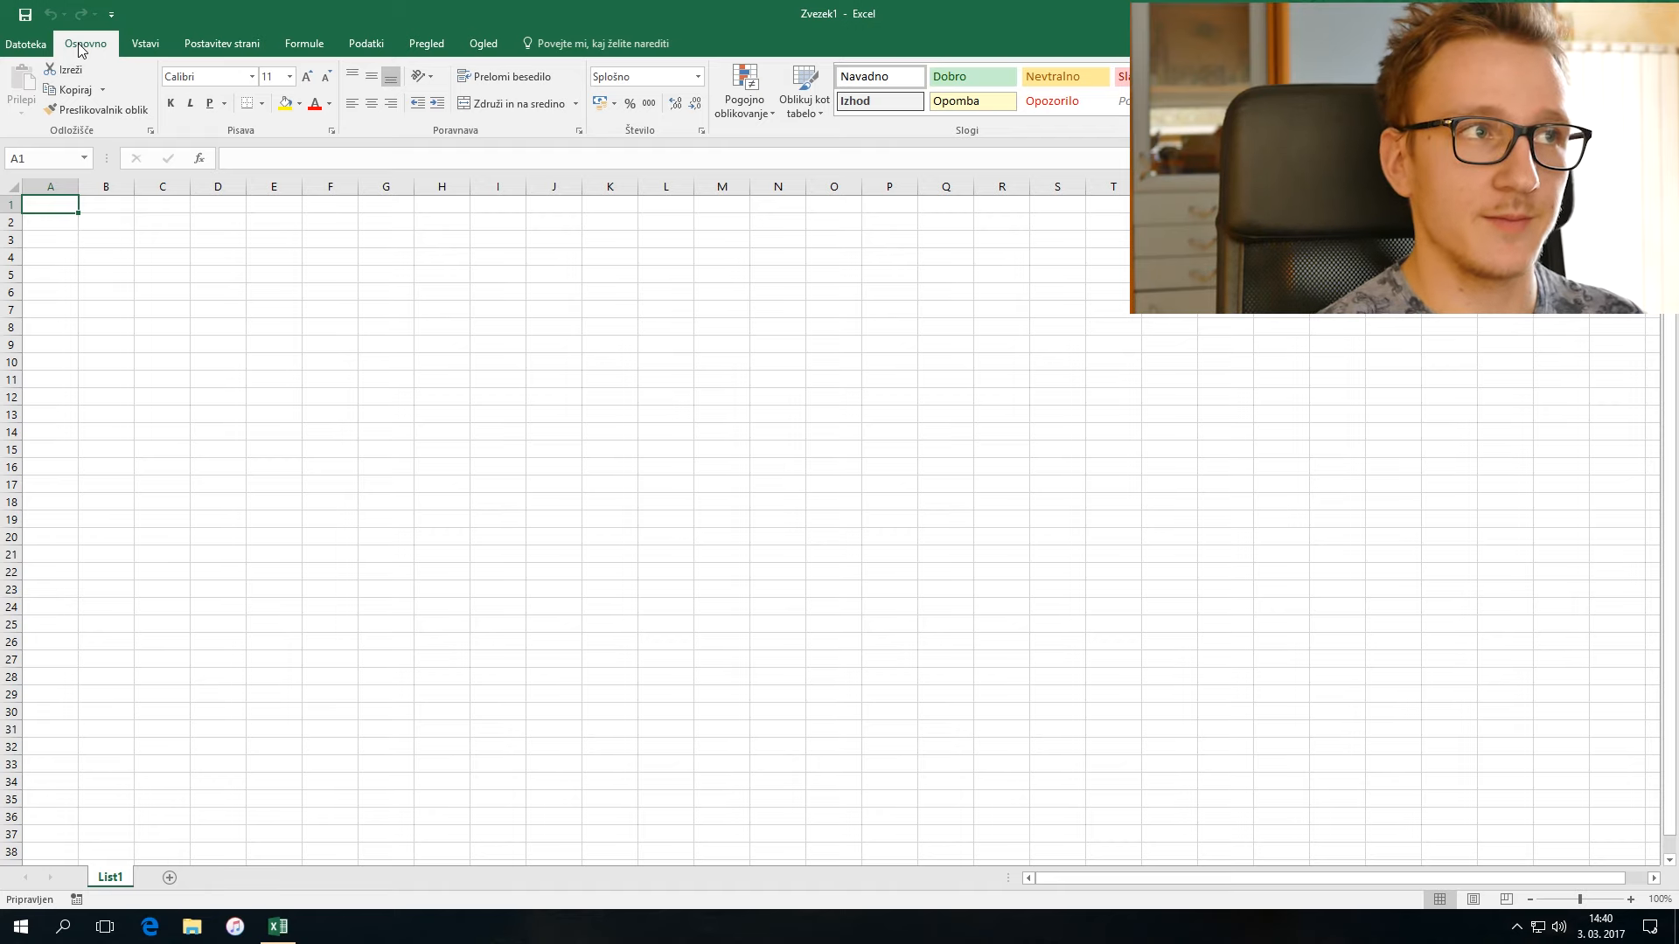
click(133, 45)
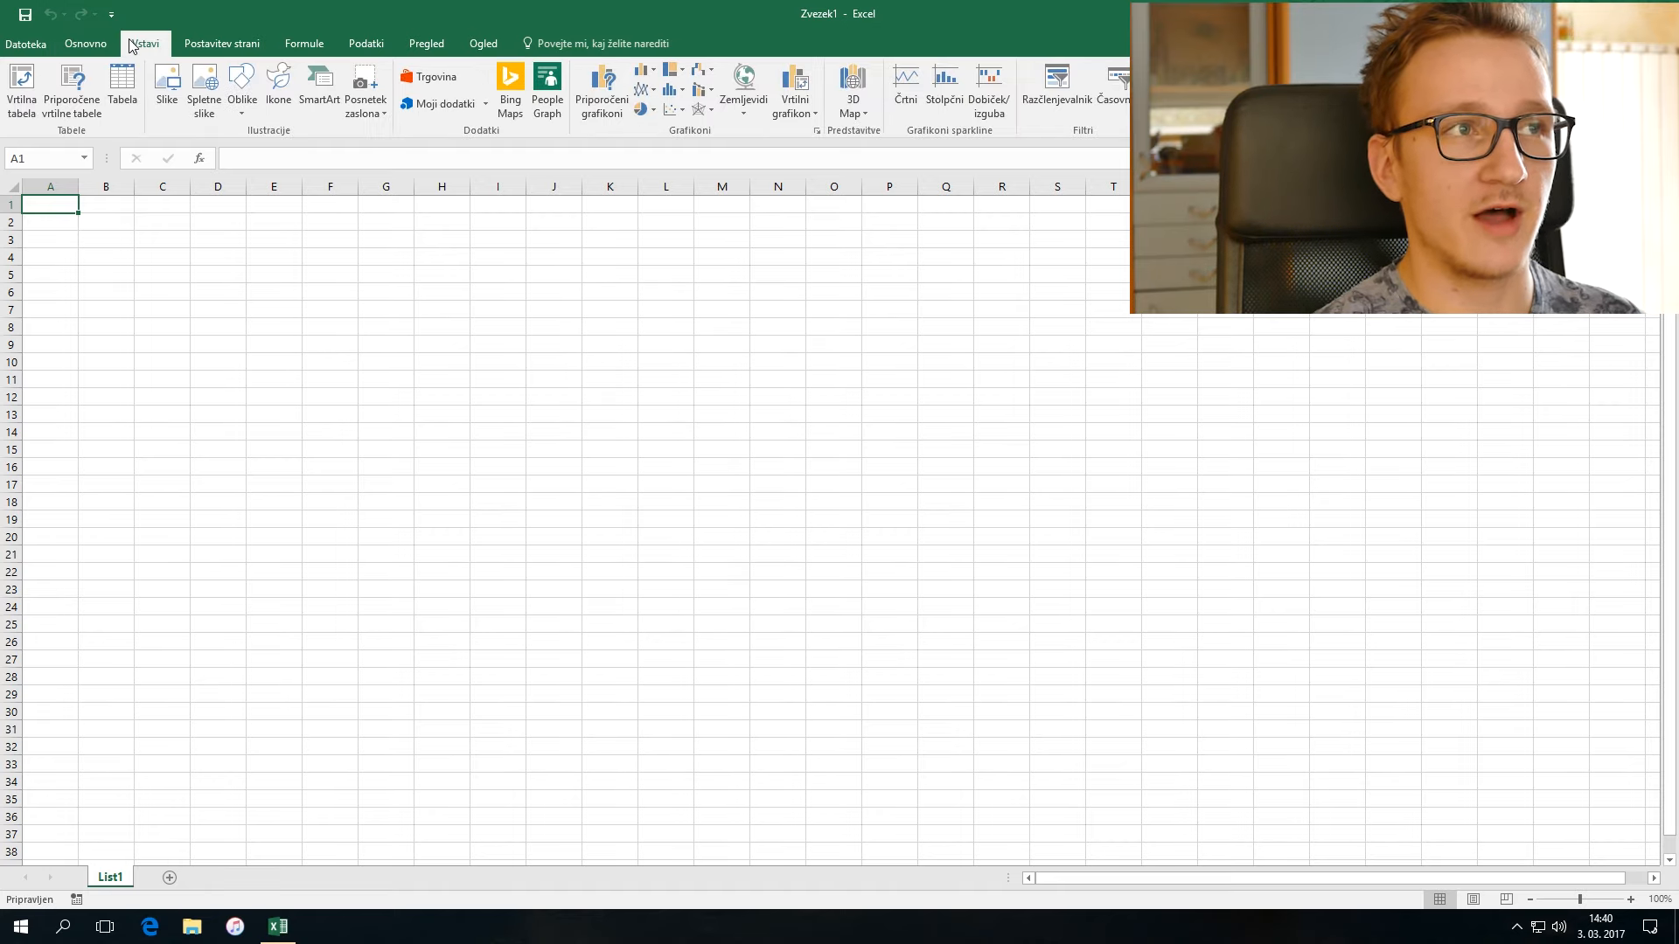
click(187, 35)
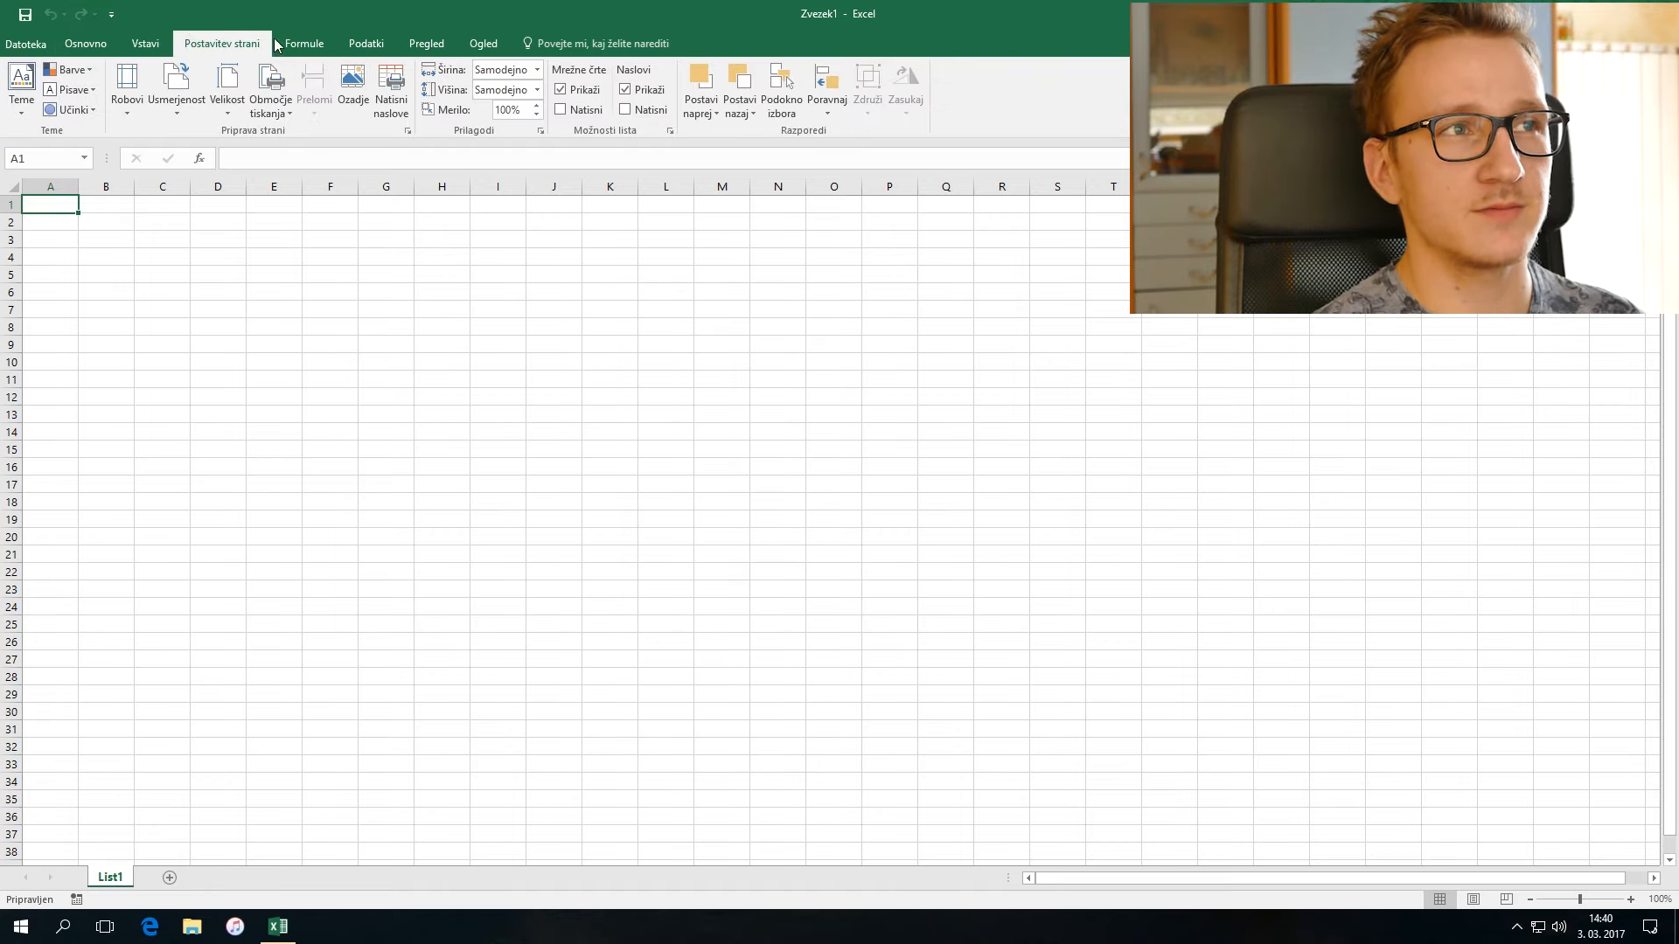
click(305, 44)
click(364, 44)
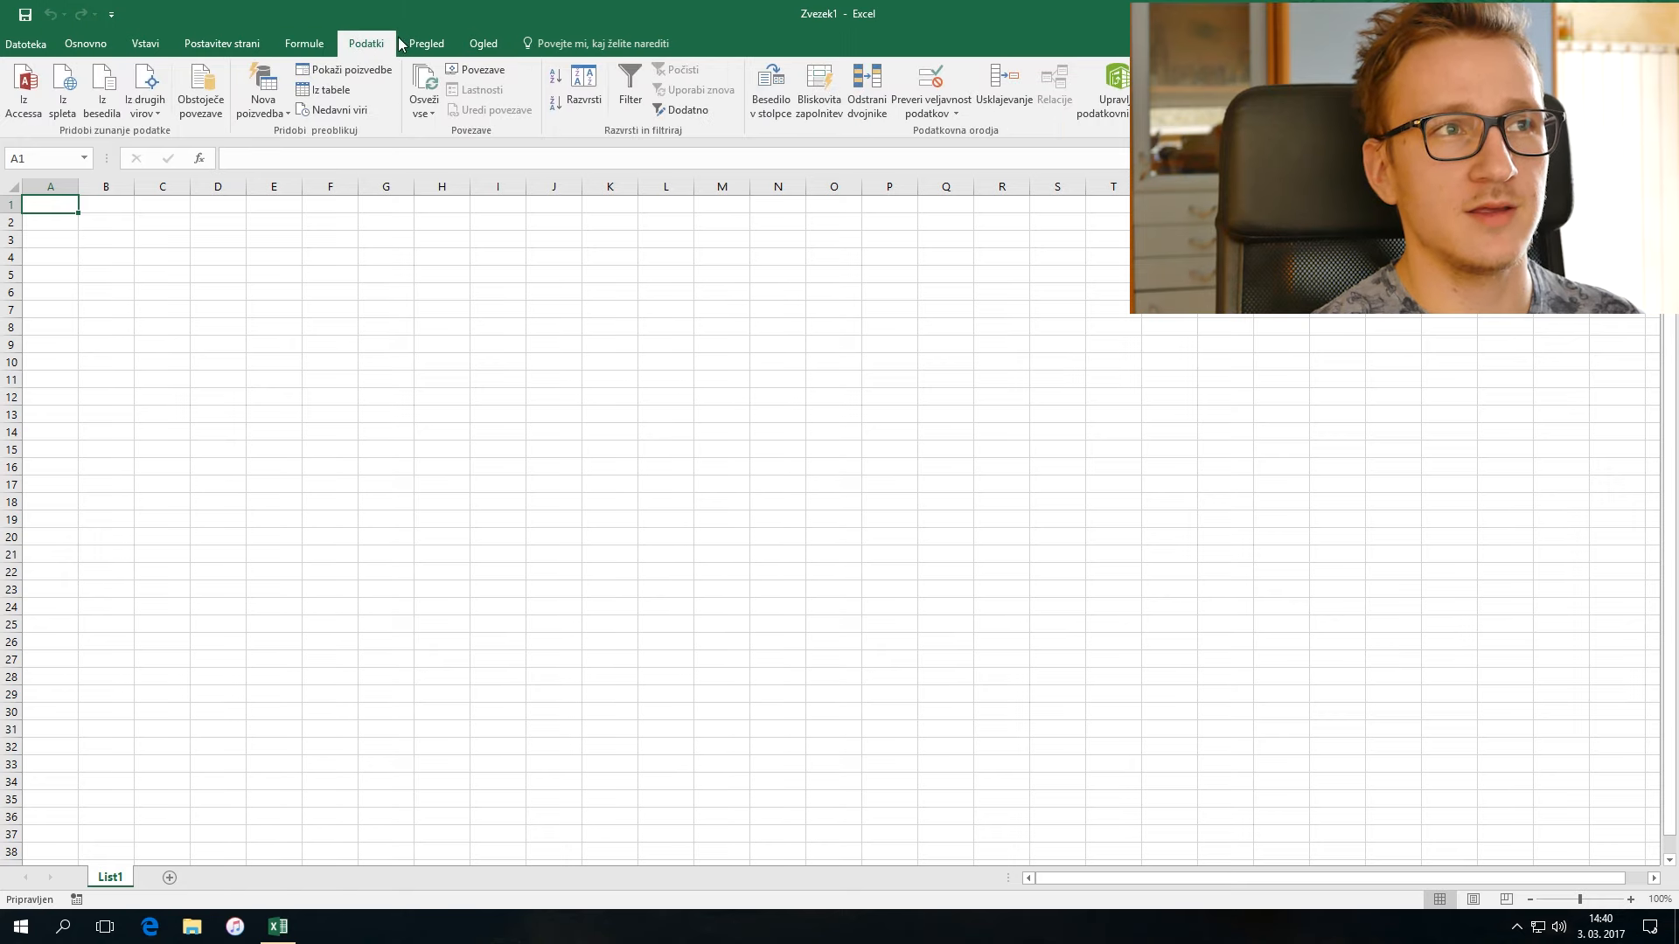
click(428, 44)
click(484, 44)
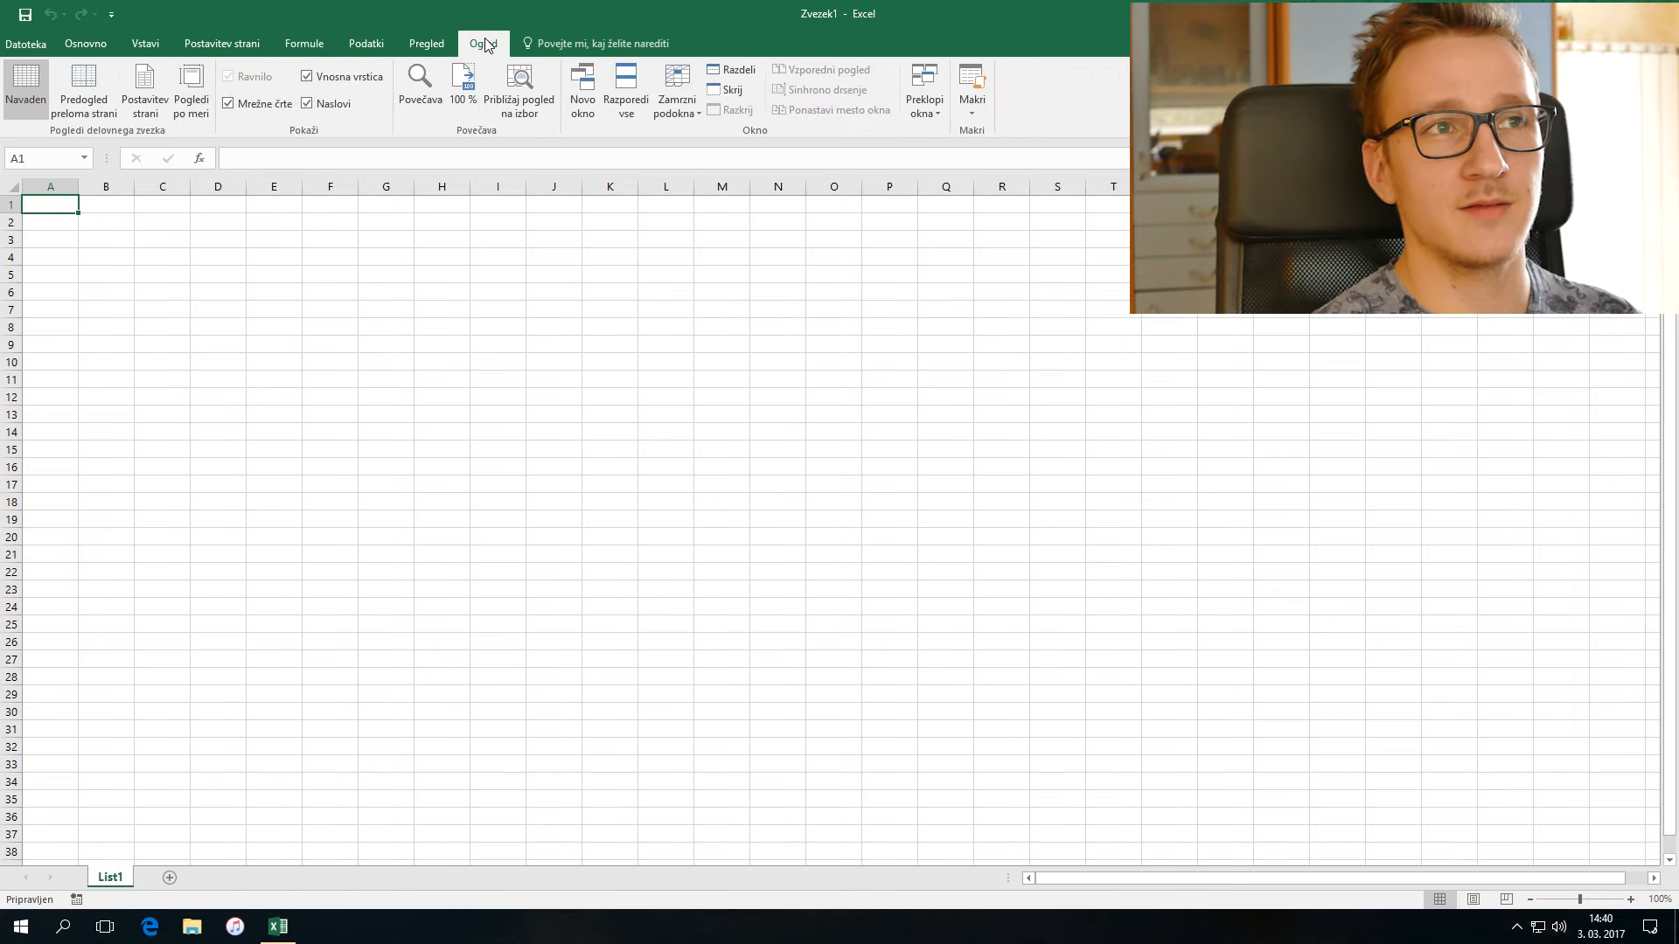
click(85, 43)
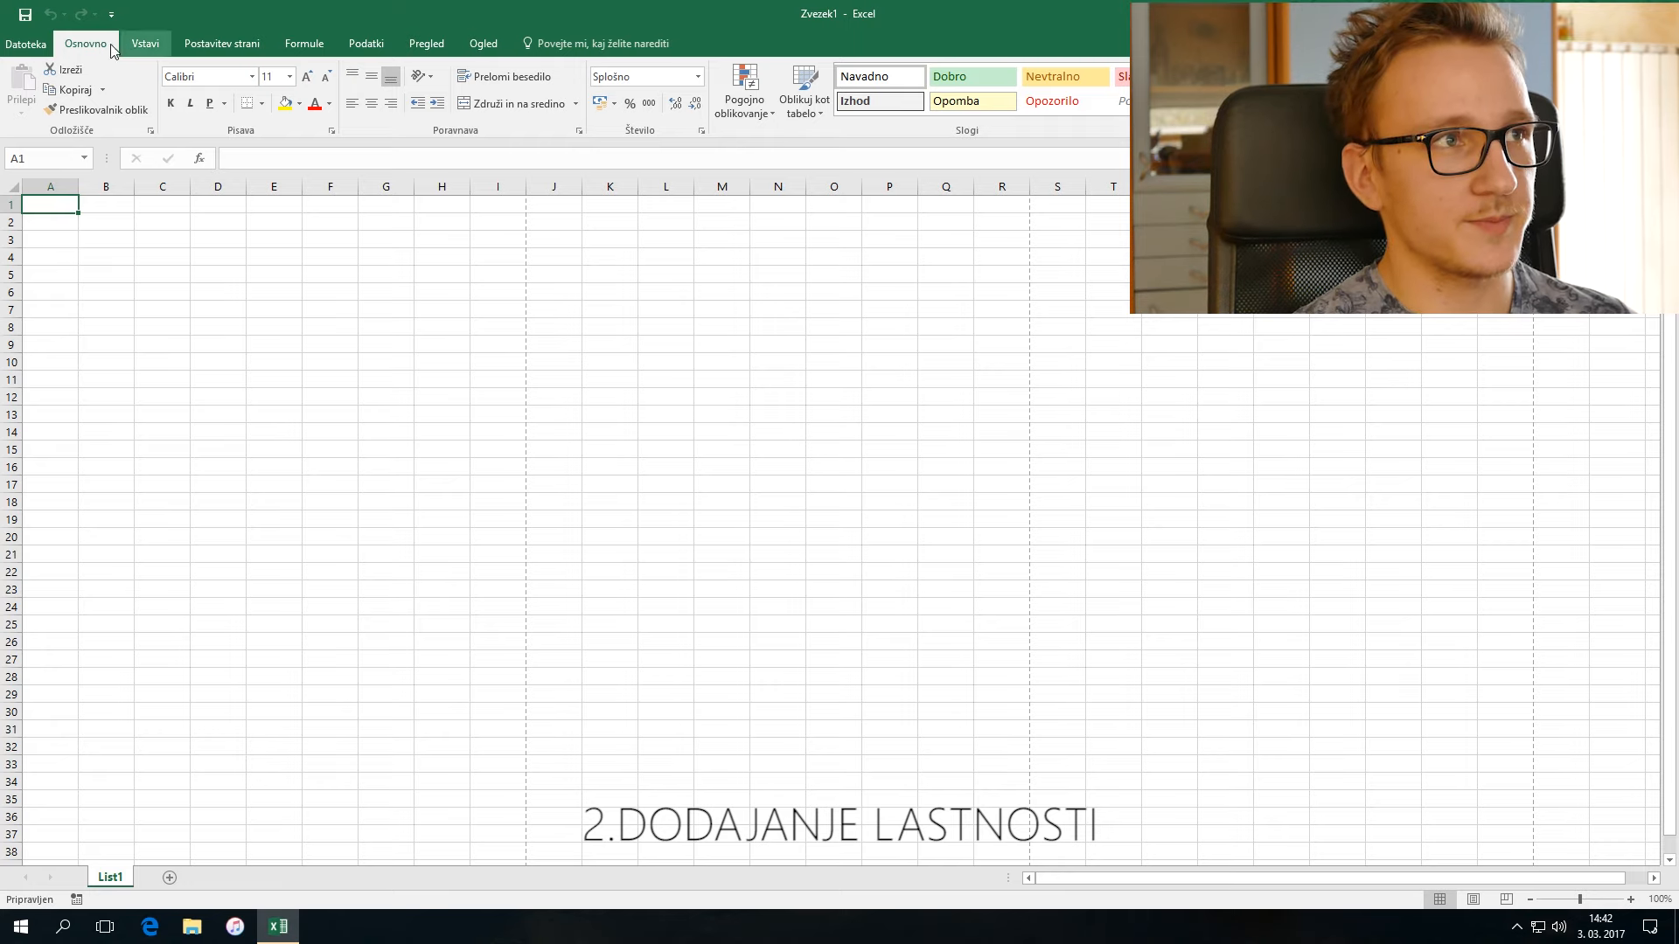
Step: Set the workbook's title property (Naslov) to "Moji stroški" in the file information
click(34, 46)
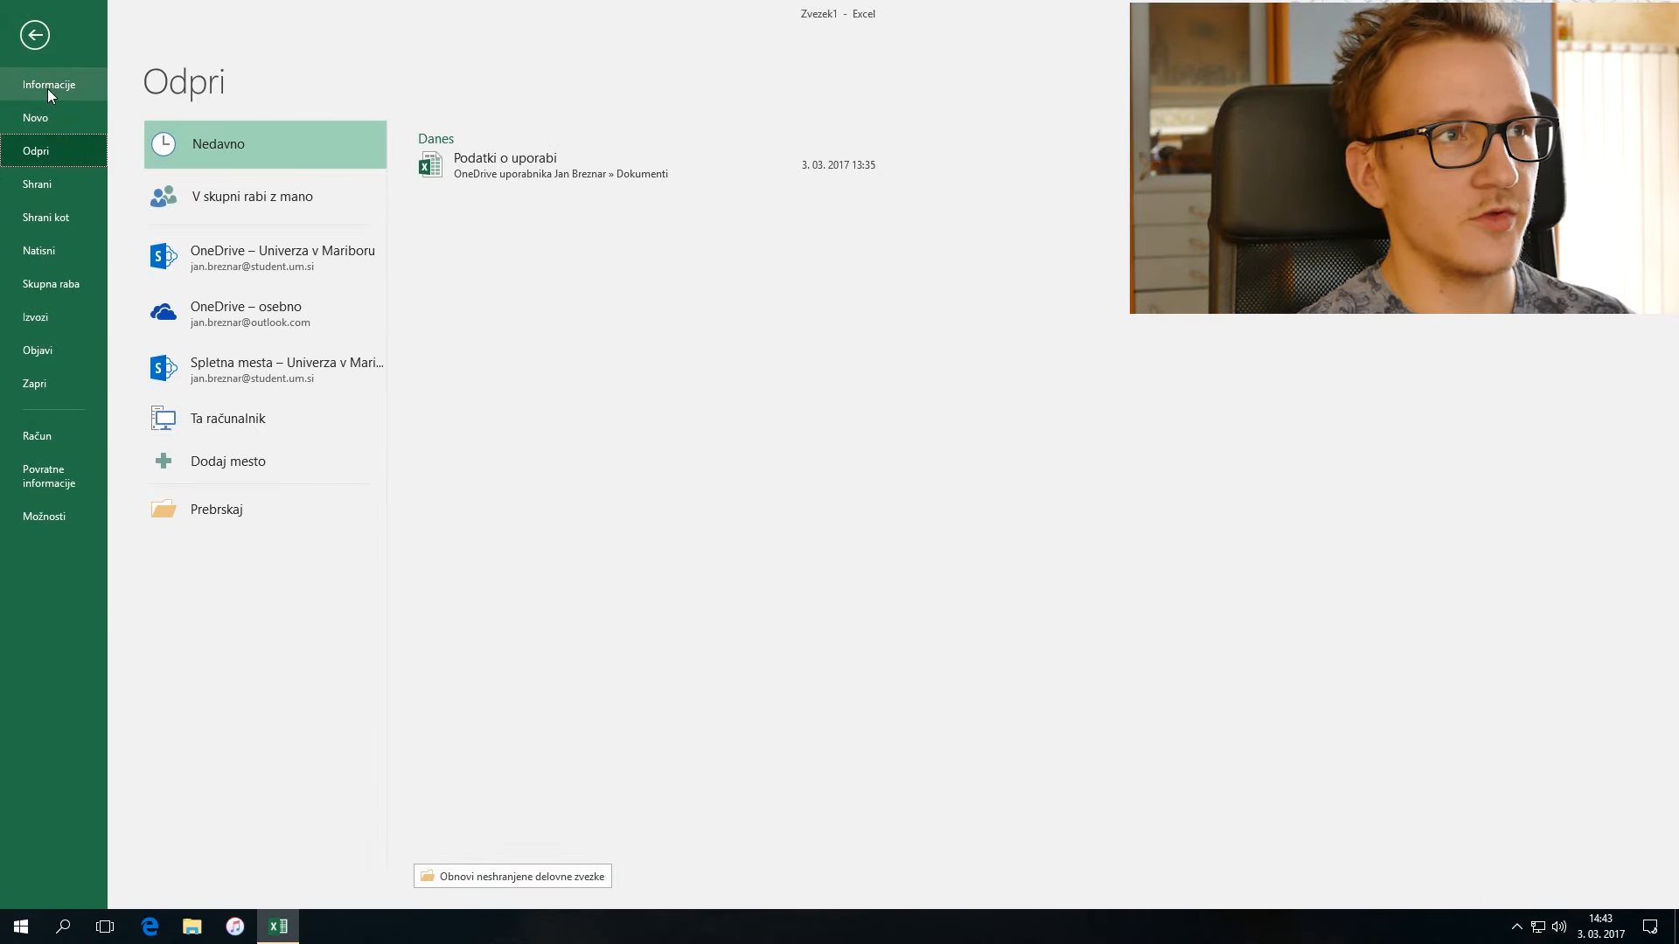
click(47, 88)
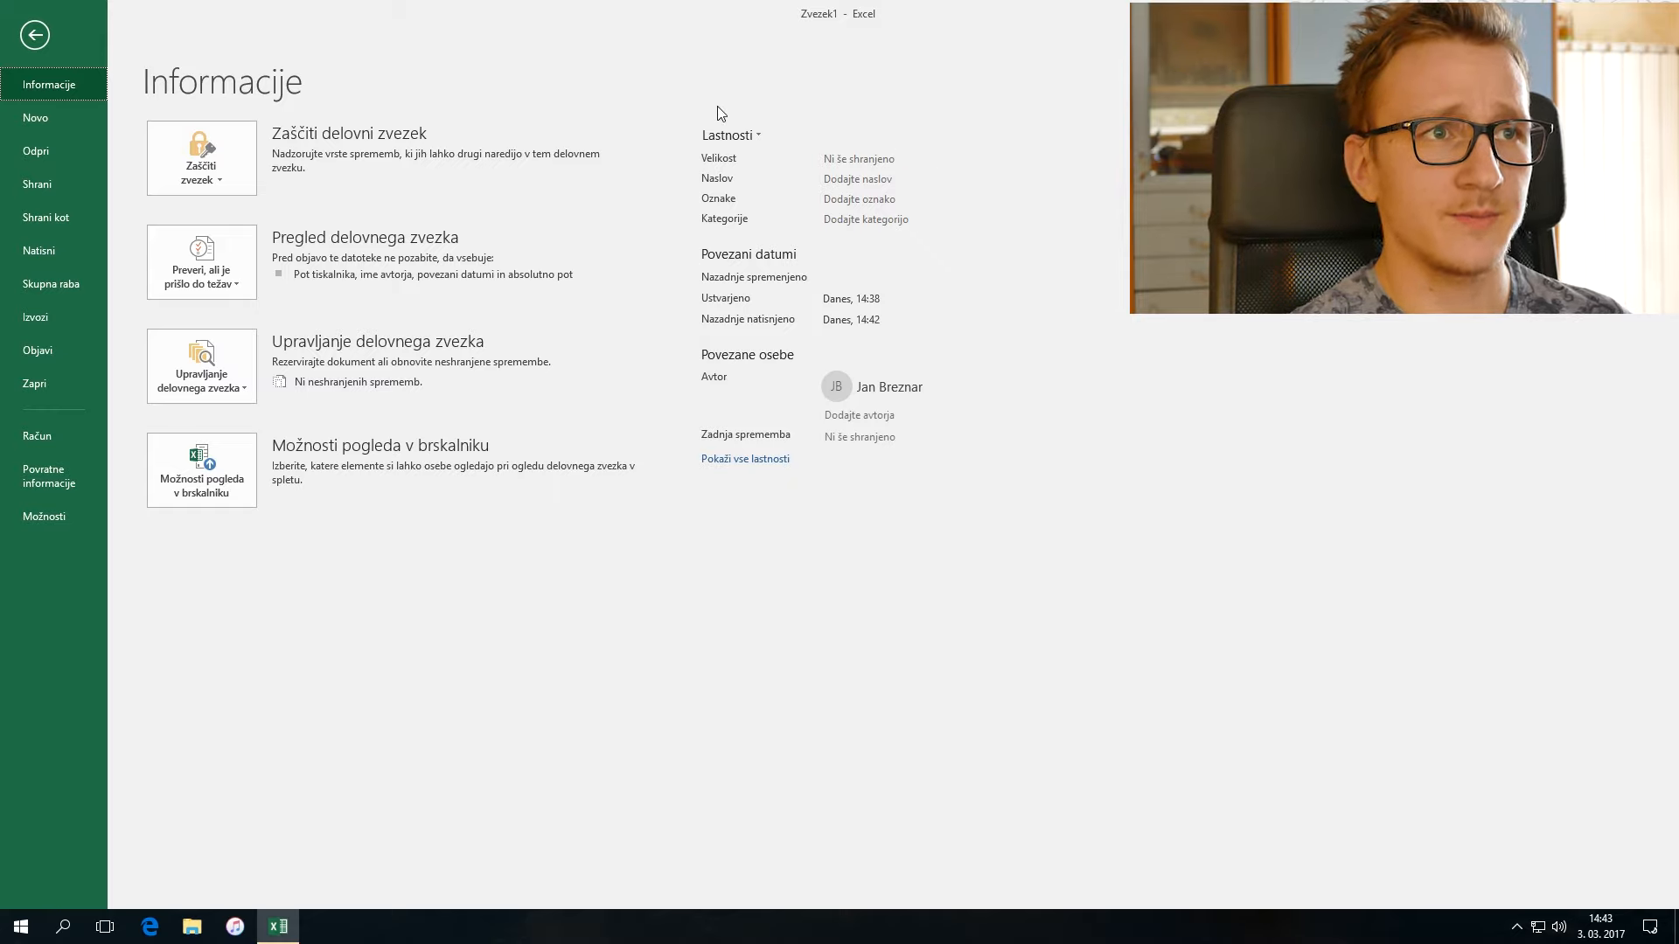
click(857, 180)
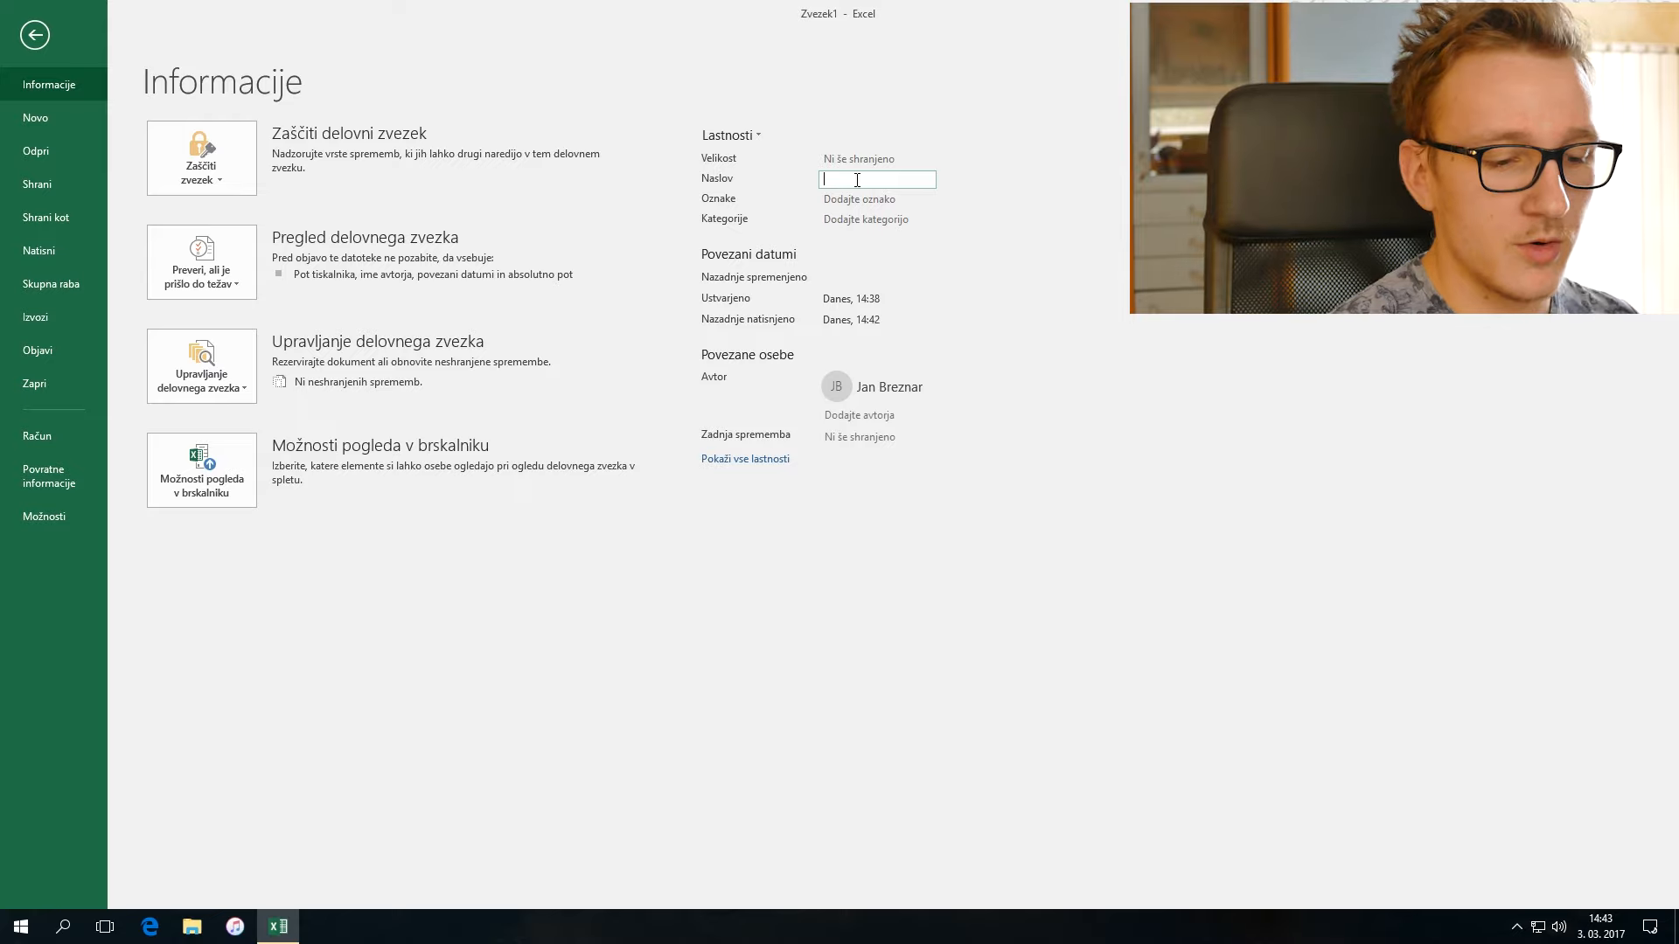
text(Moji stroški)
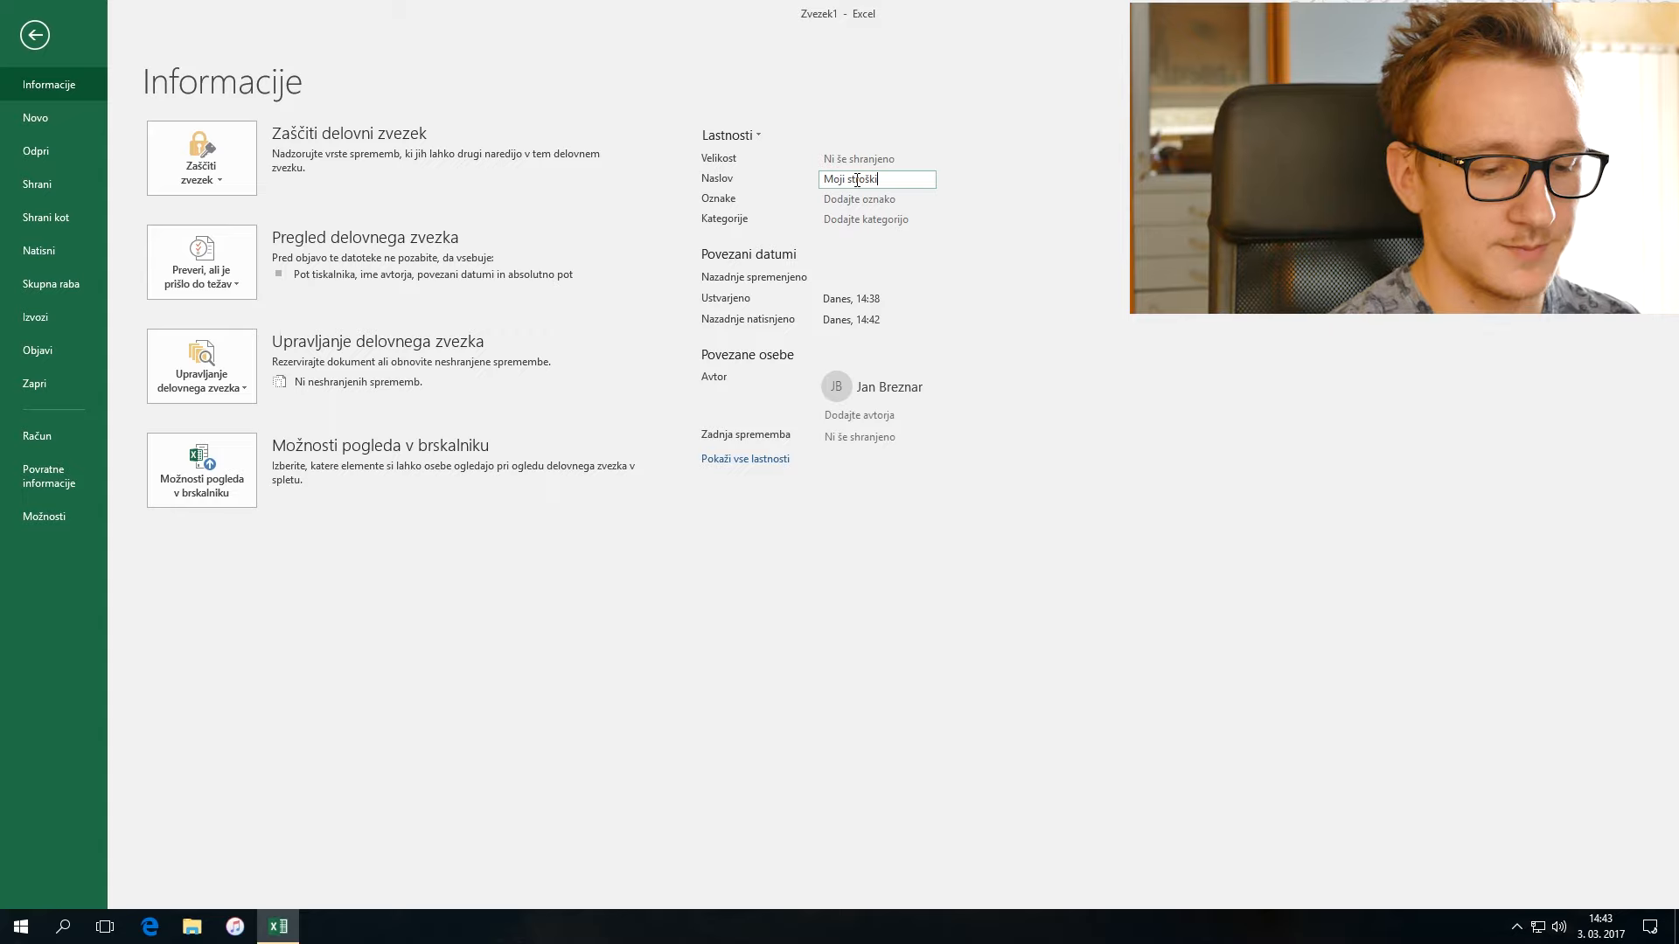
key(Return)
mouse_move(885, 389)
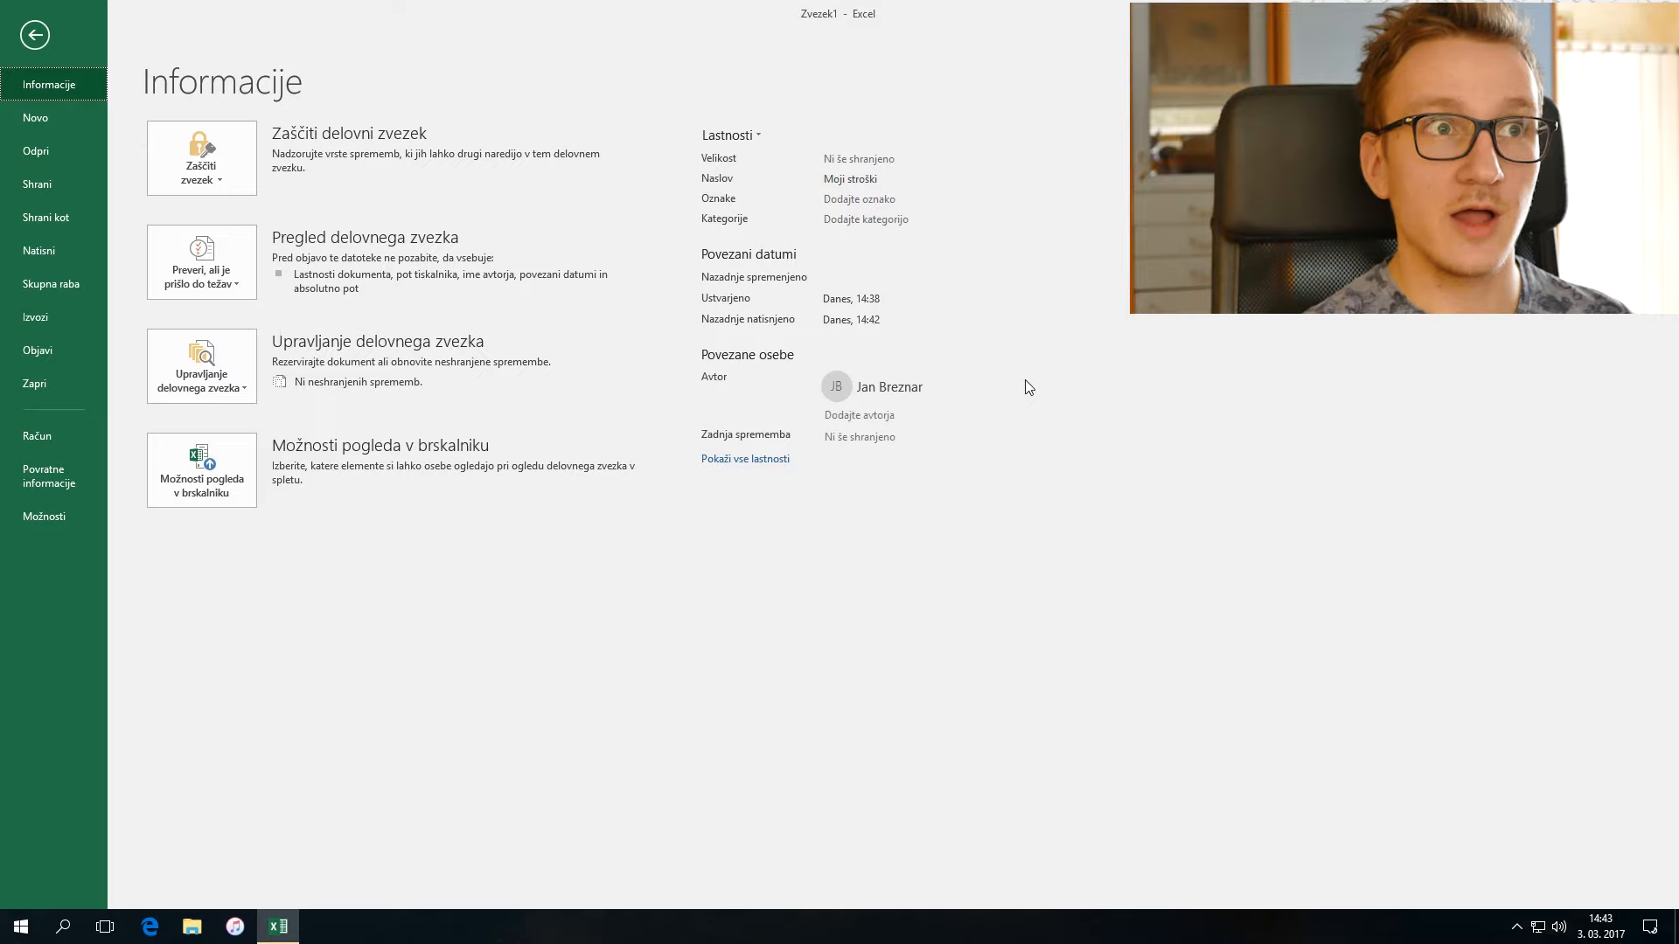
Step: Add the keyword "Stroški" and the comment "Samo moji stroški" to the workbook's advanced properties, and return to the worksheet
click(754, 137)
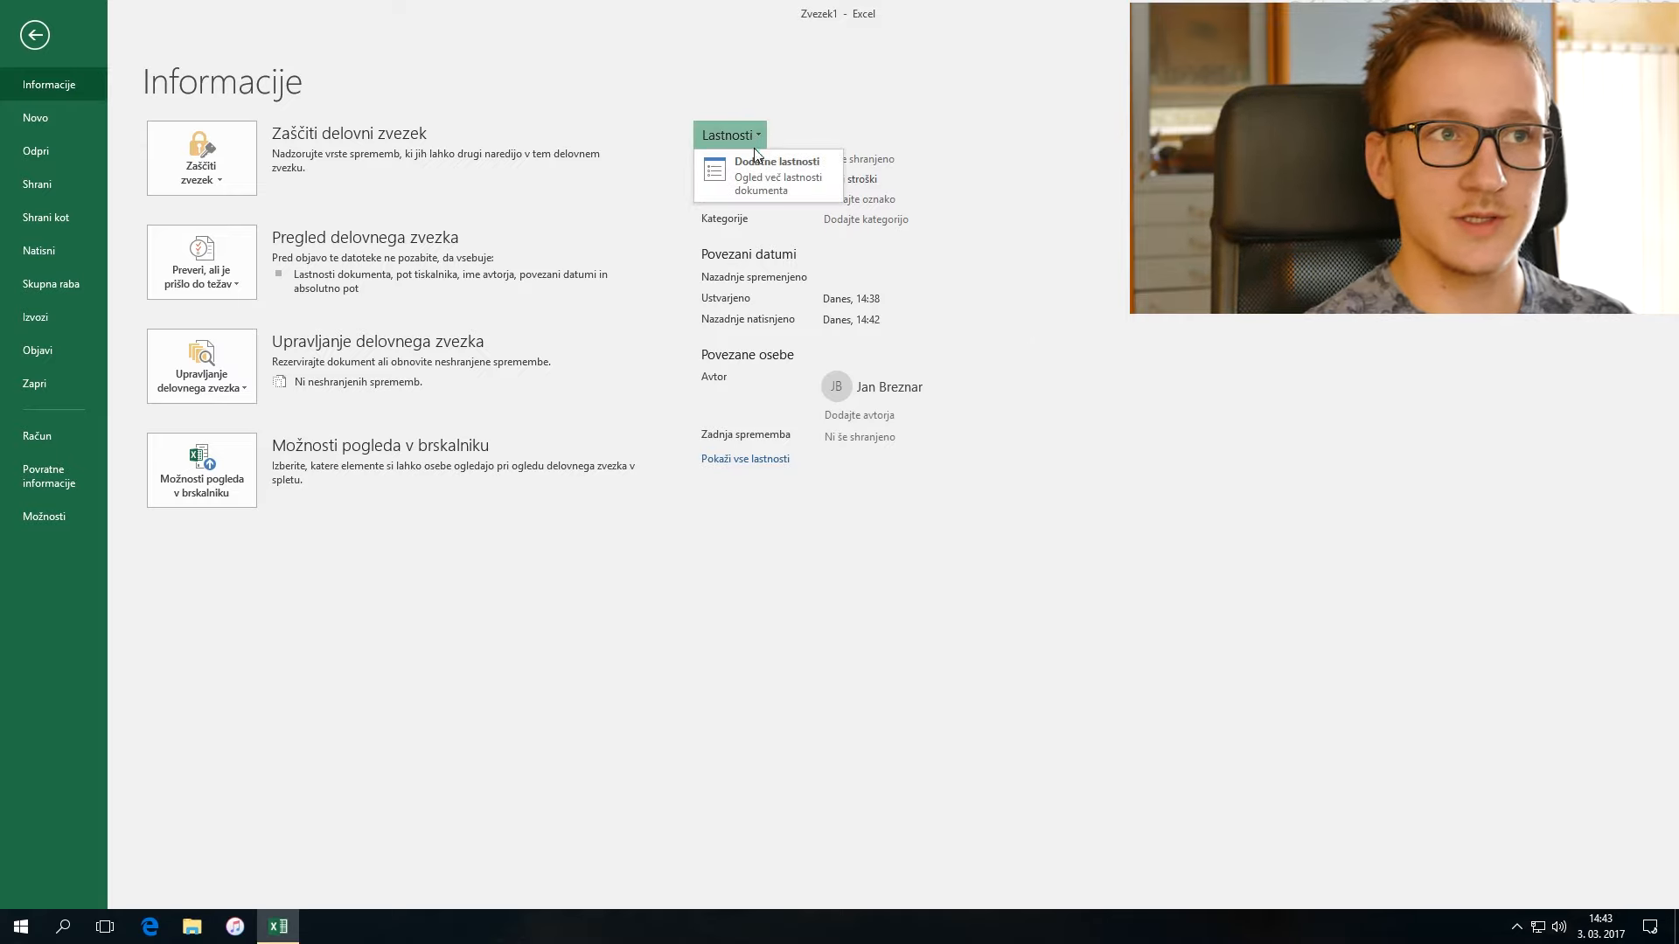
click(757, 175)
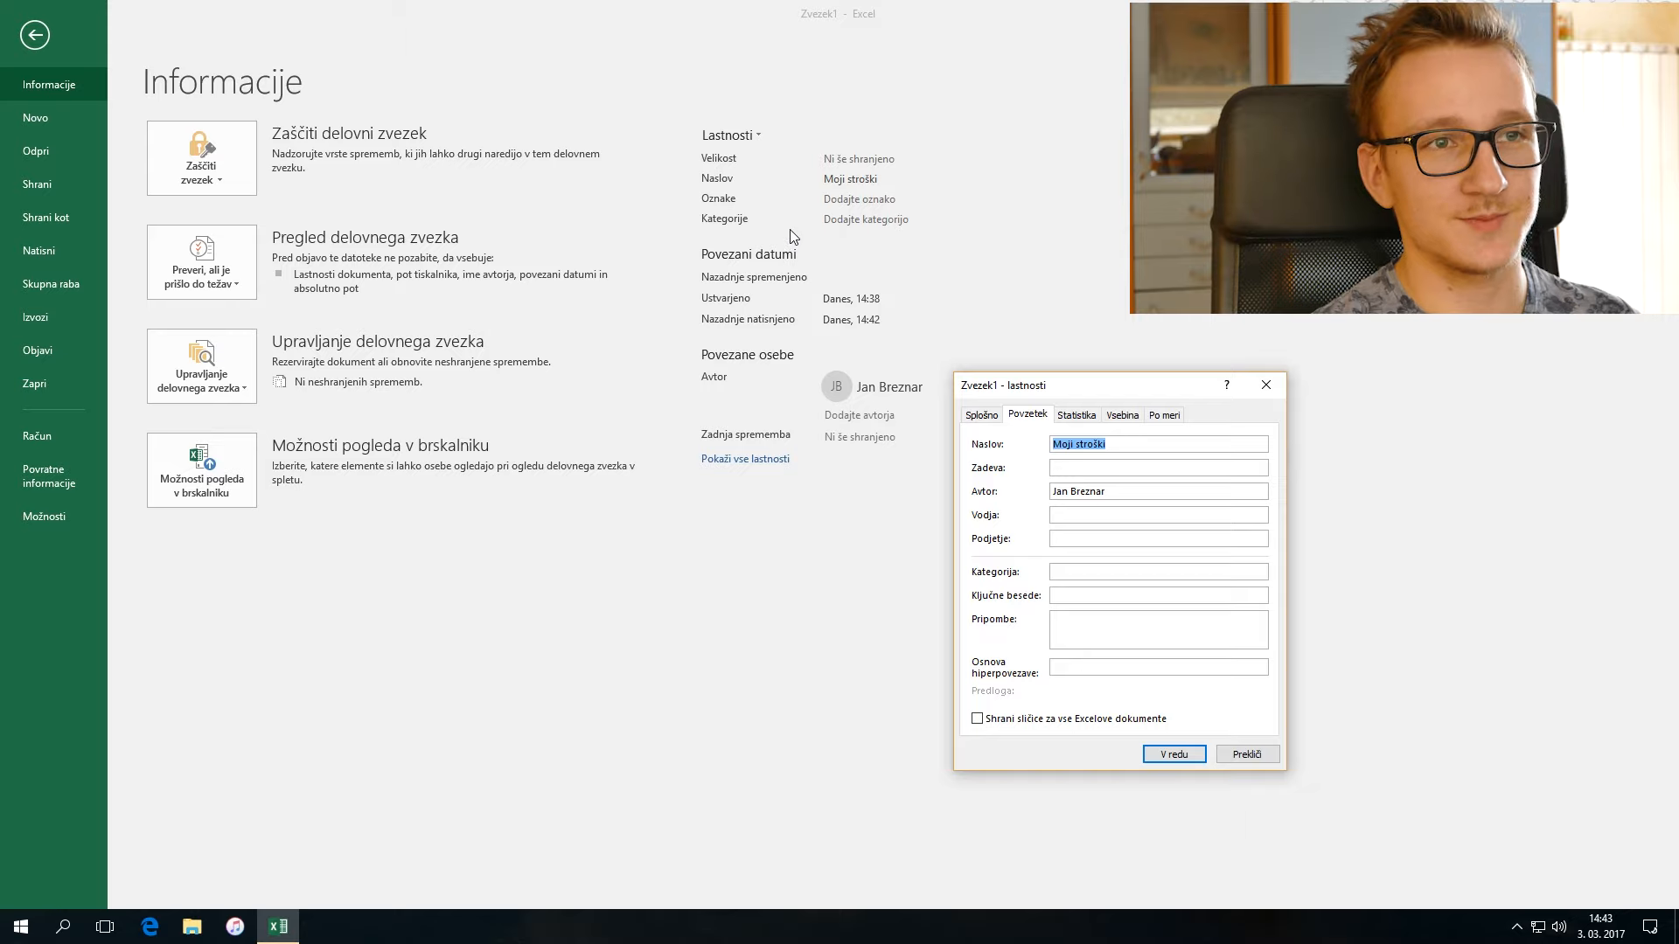
drag(1157, 391, 888, 256)
click(853, 461)
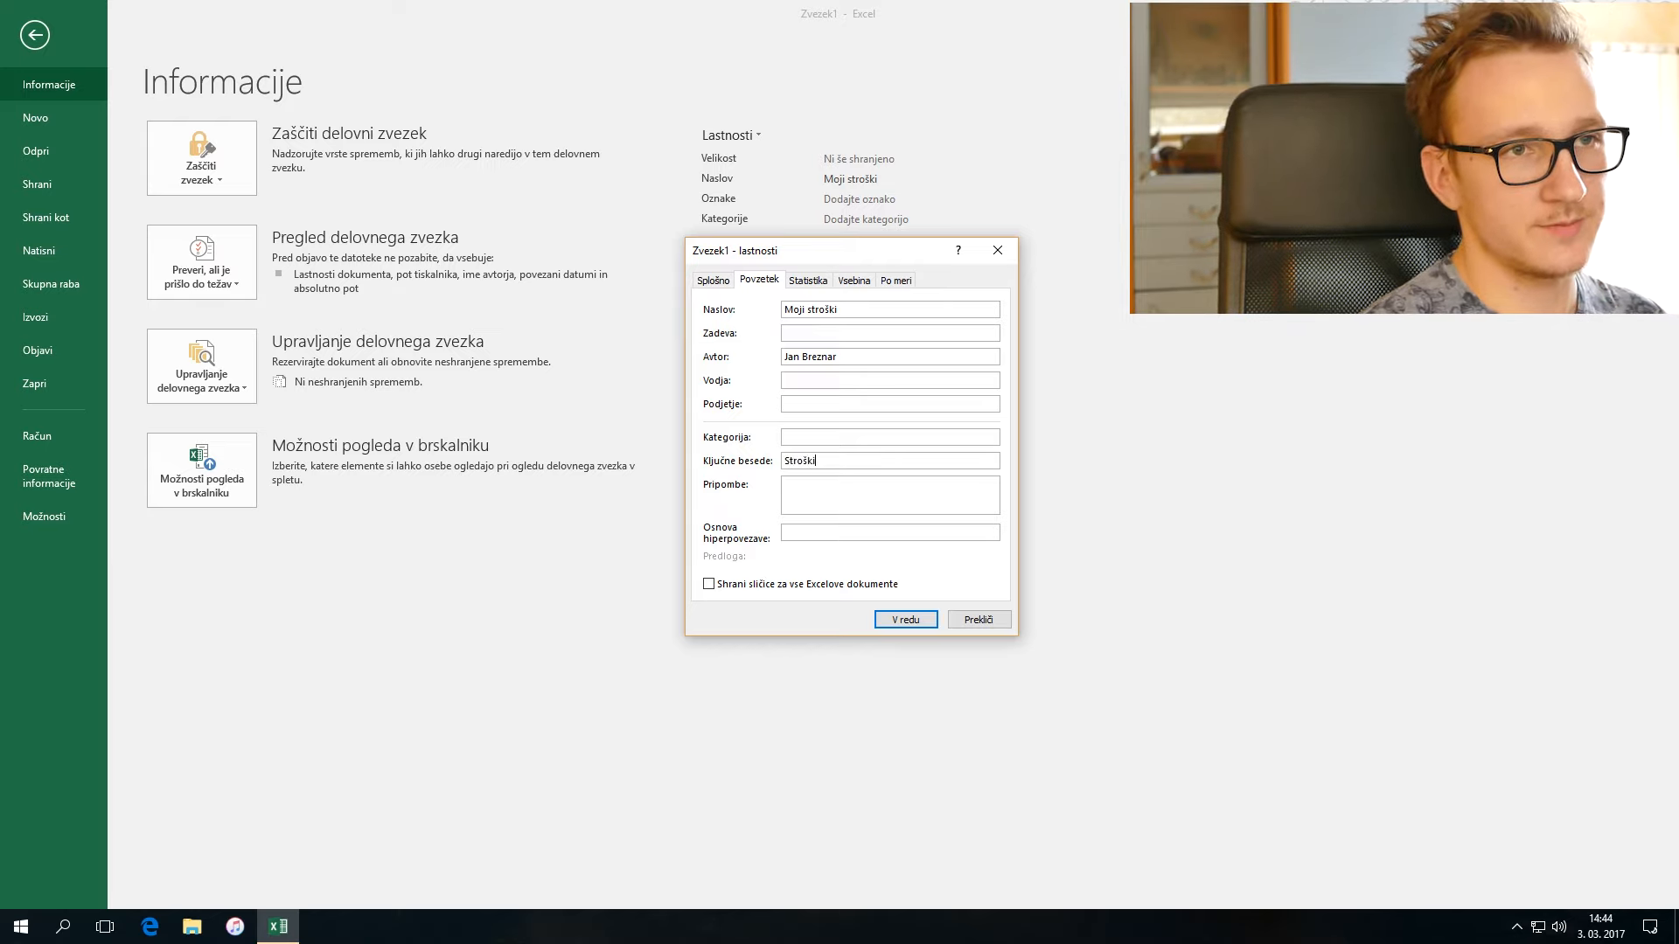
text(Stroški)
click(841, 496)
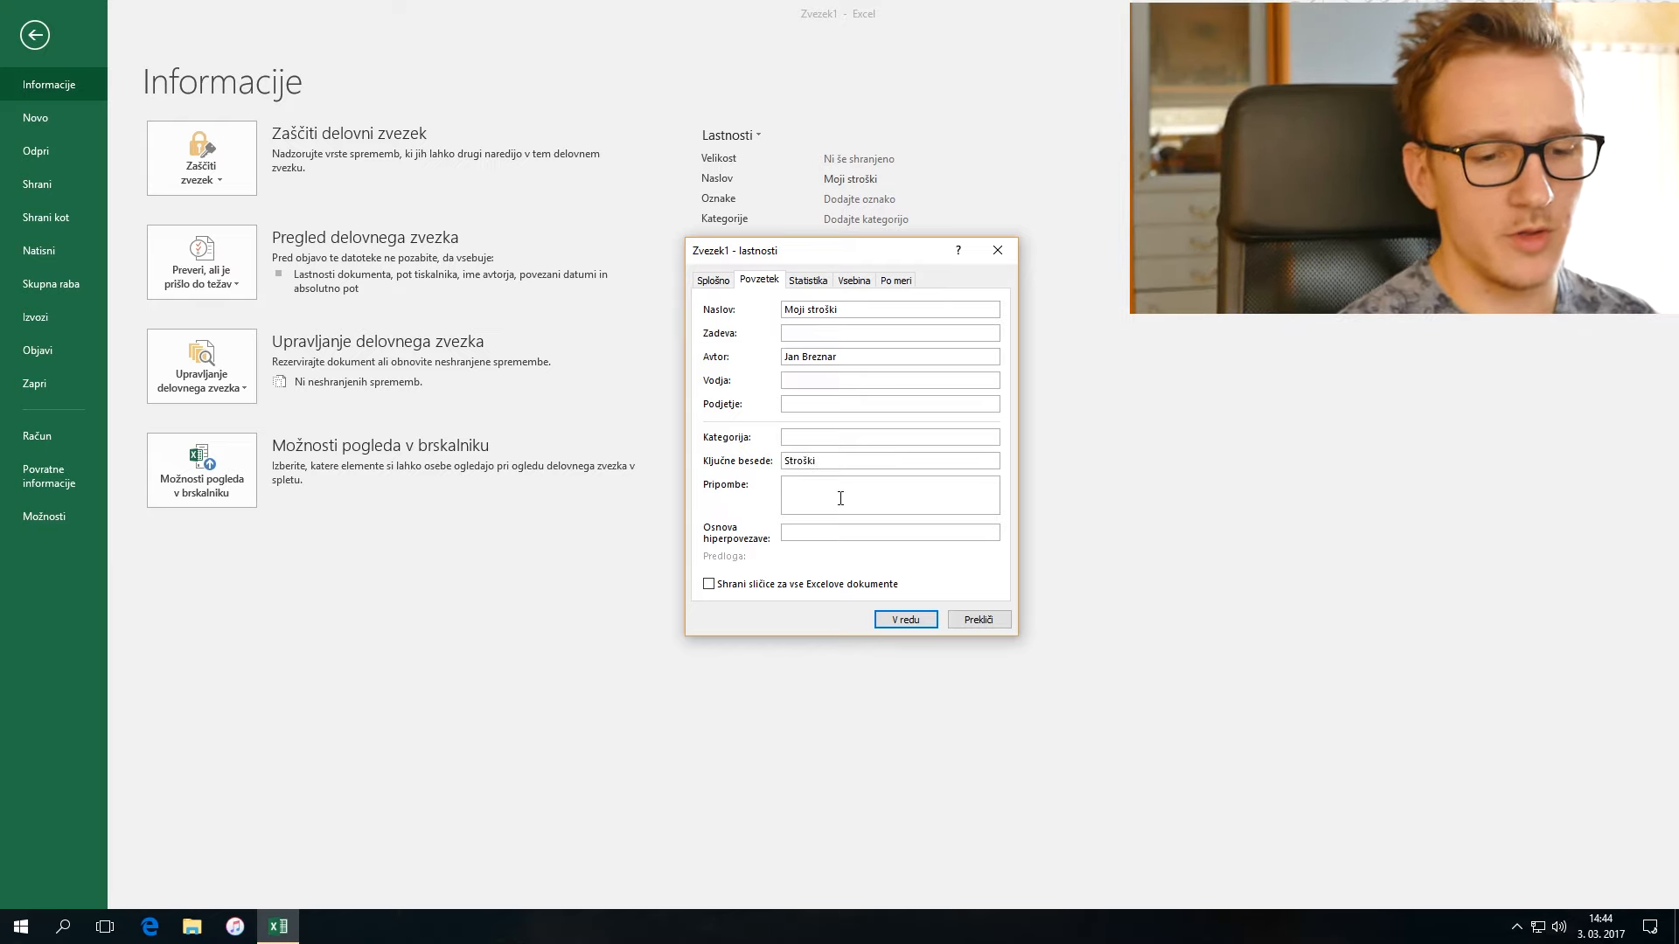
text(Samo moji stroški)
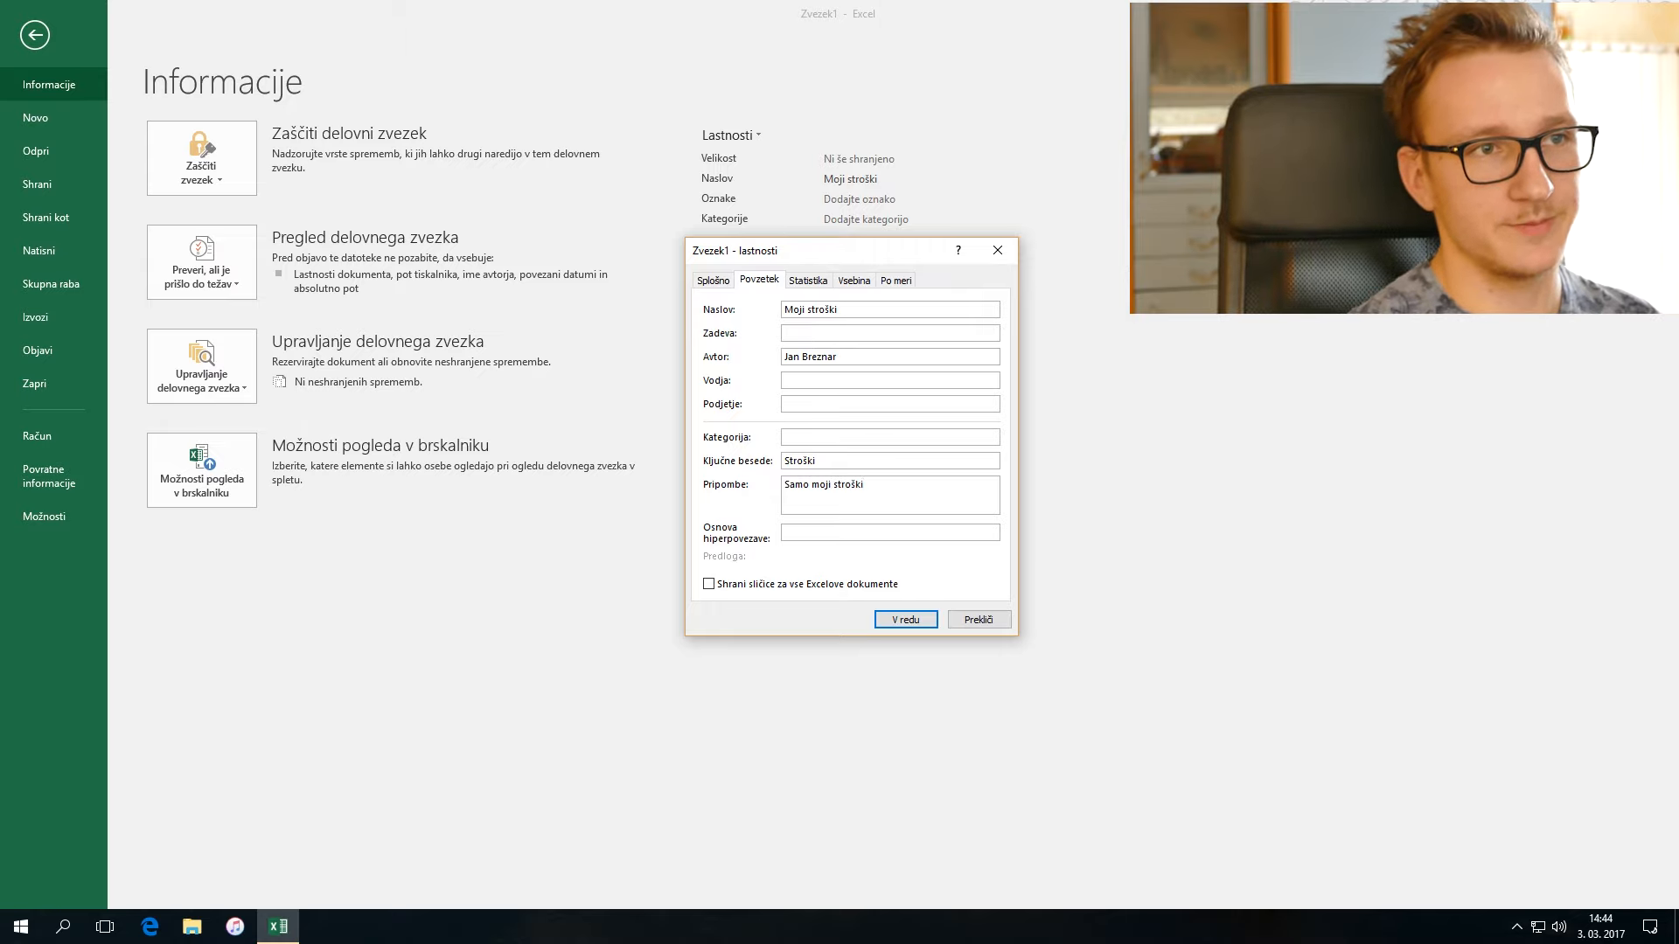
key(Return)
key(Escape)
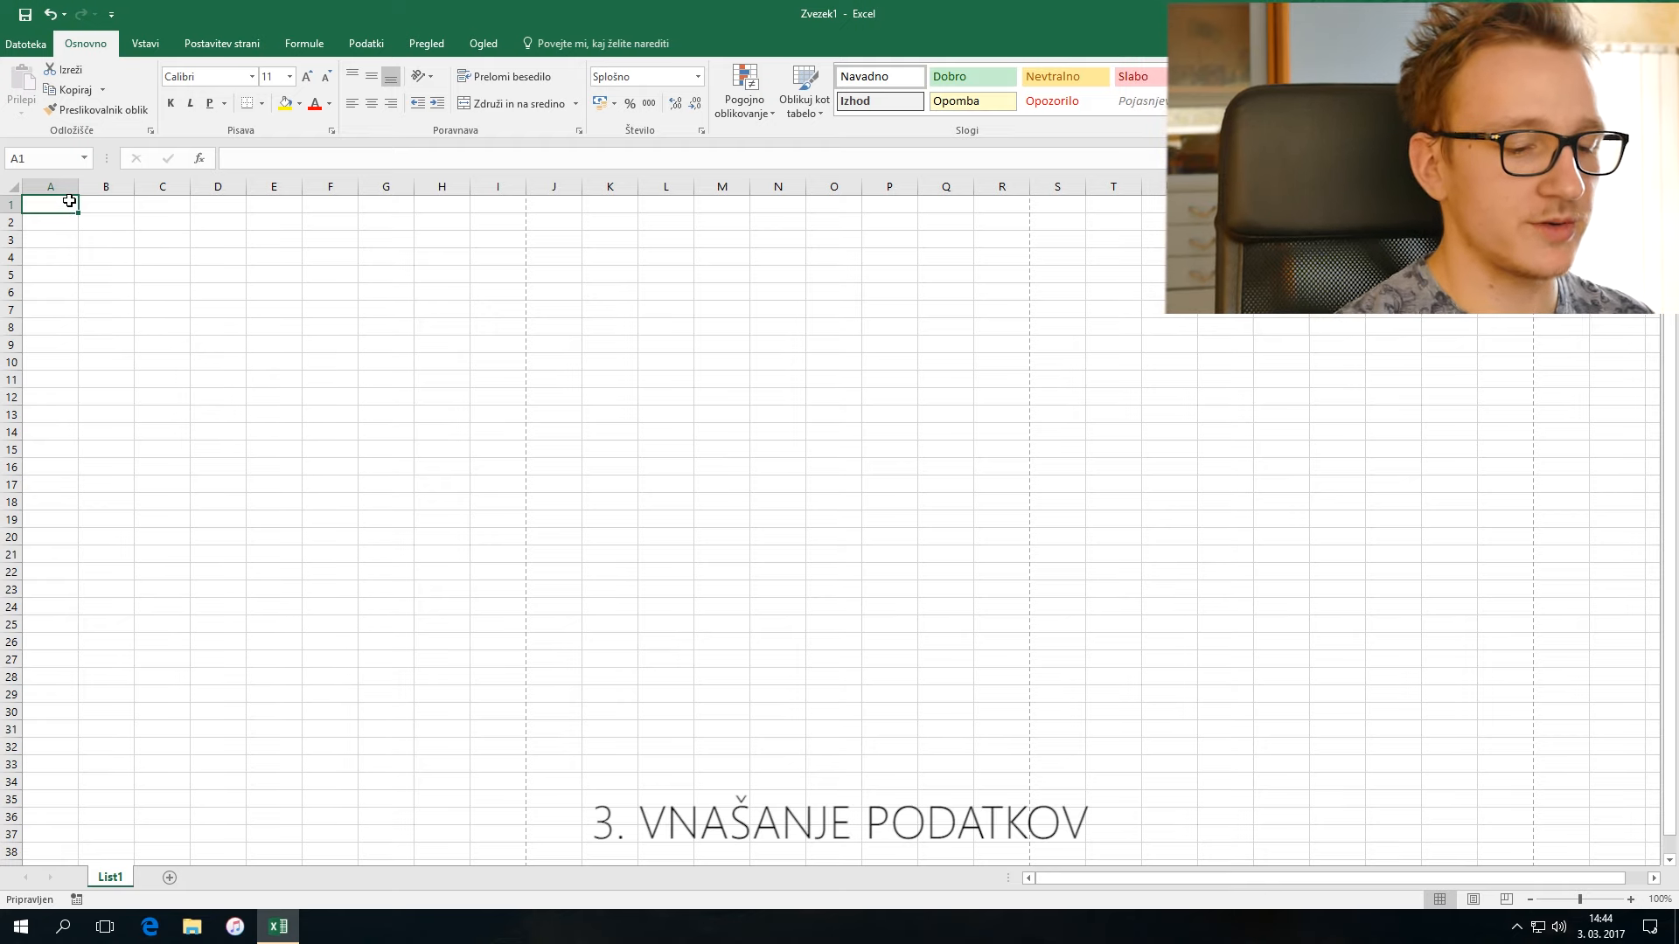
Step: Enter the heading "Stroški za leto 2016" in cell A1, keeping that cell selected
text(Stor)
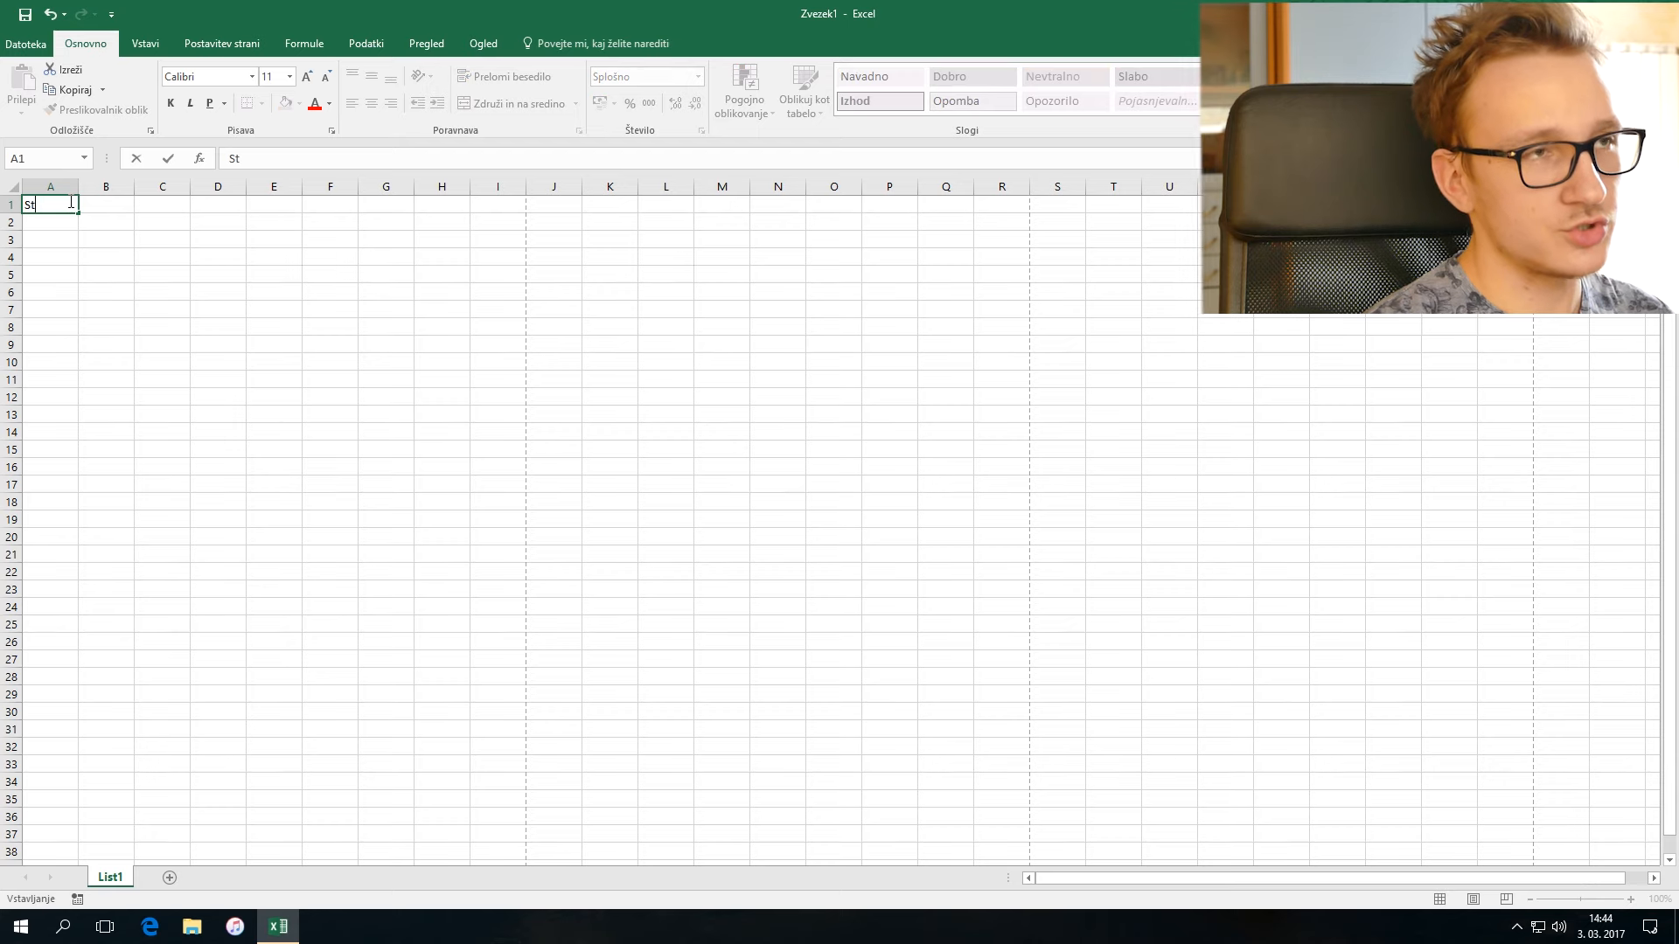
key(BackSpace)
key(BackSpace)
text(roški)
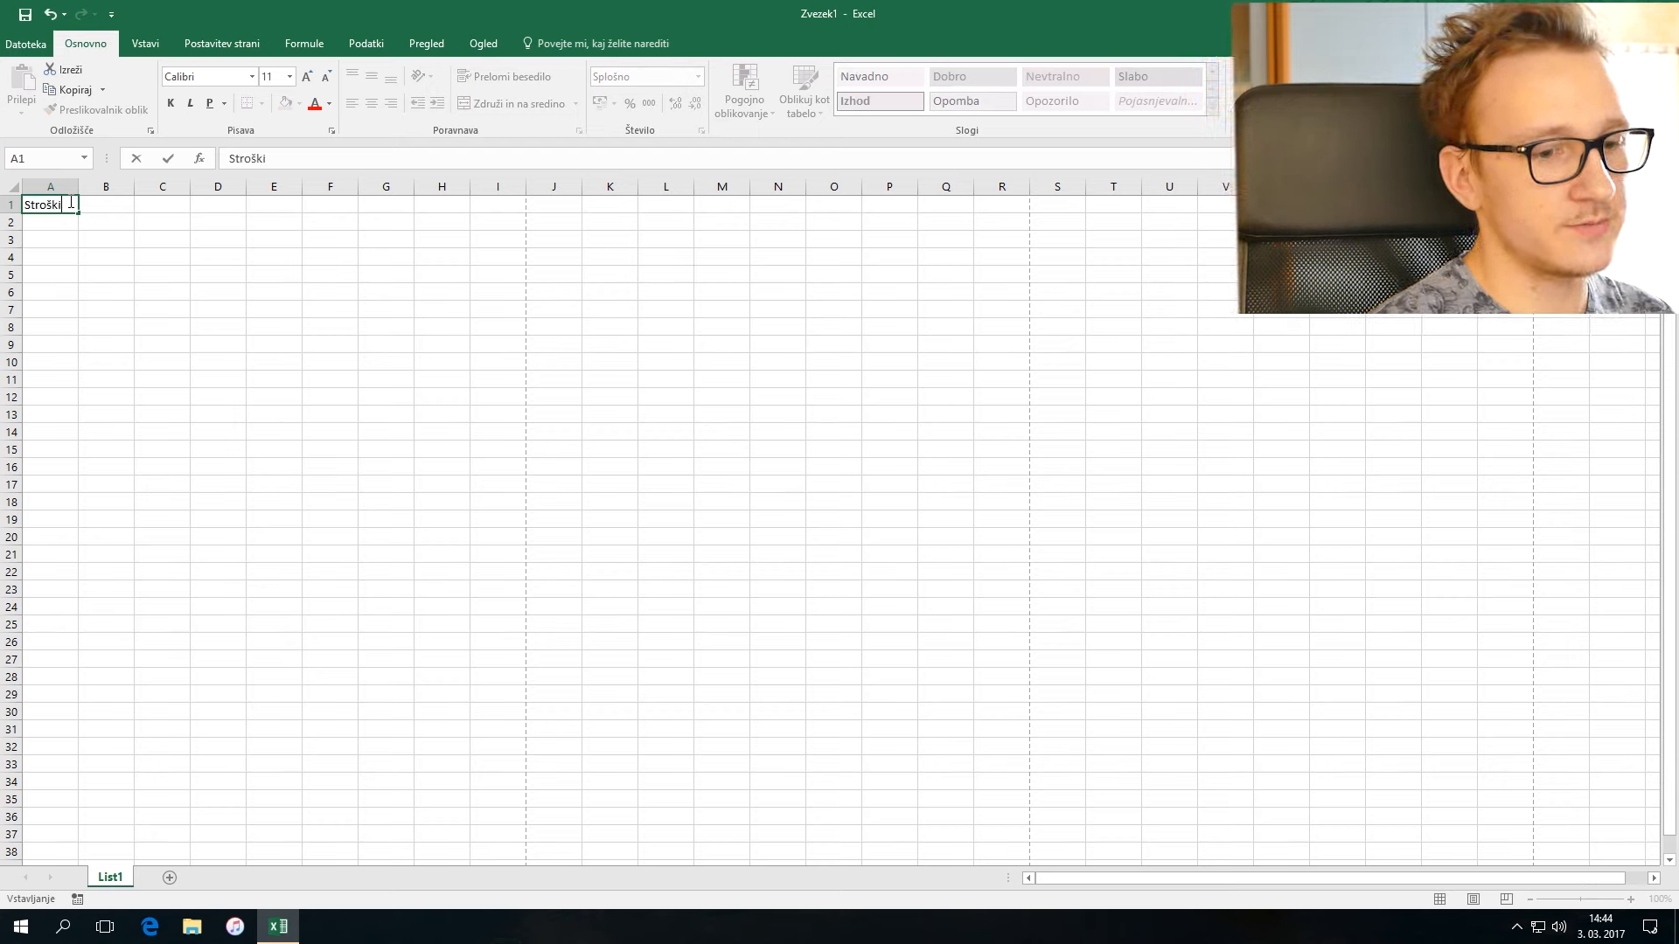
text( za let)
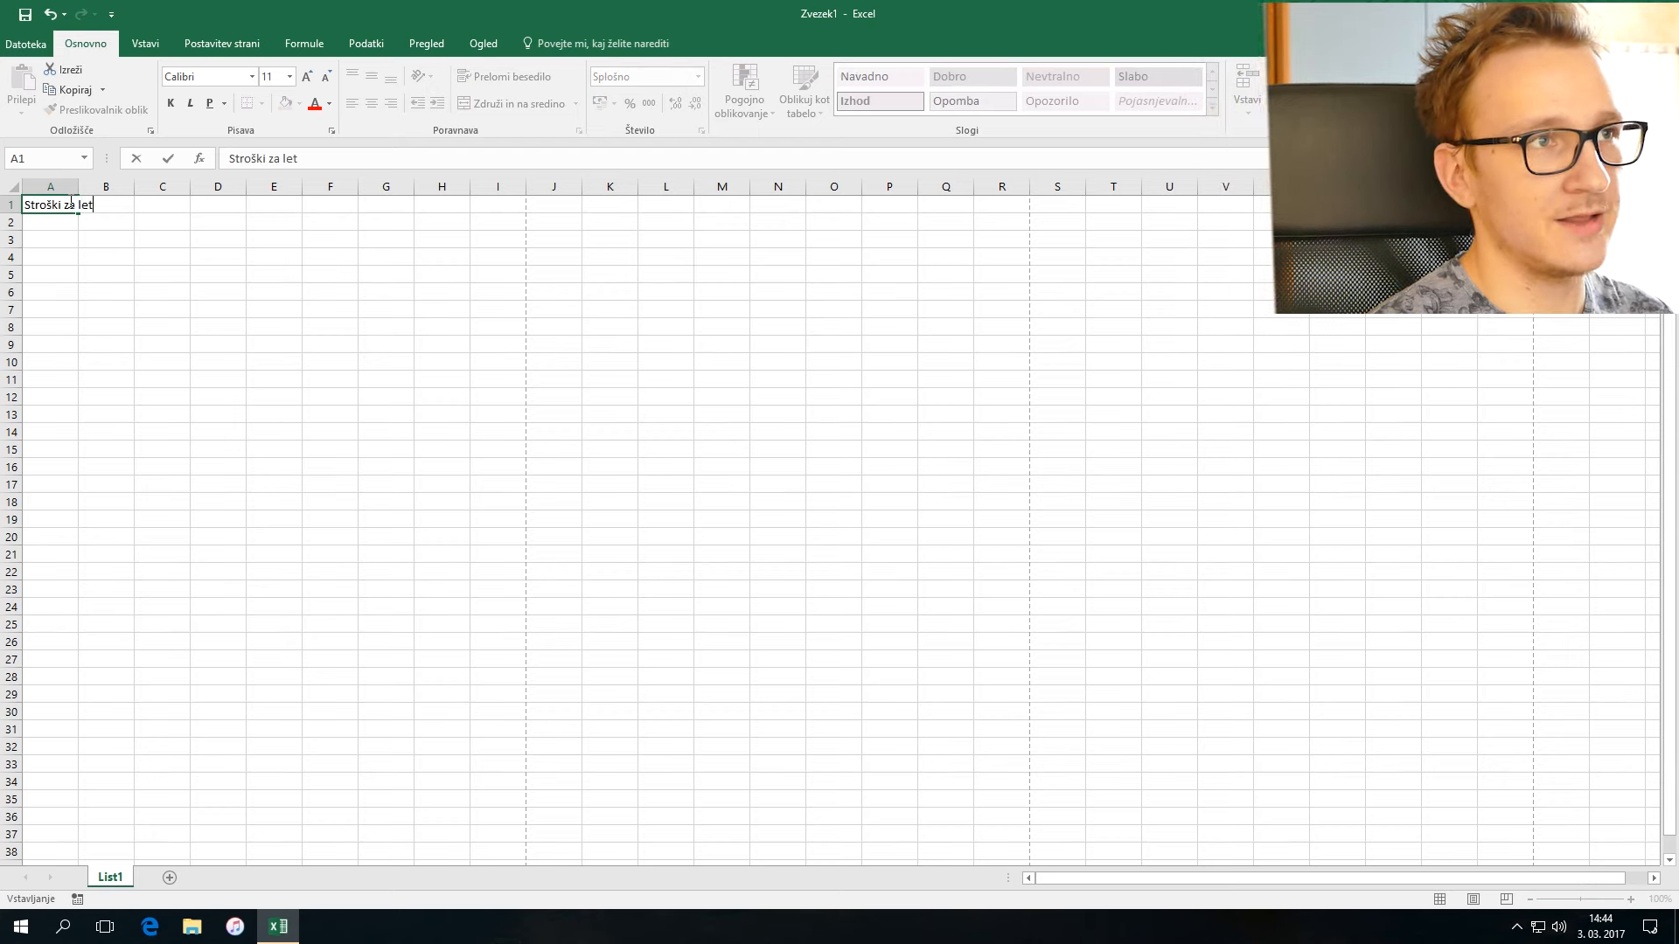
text(o 2016)
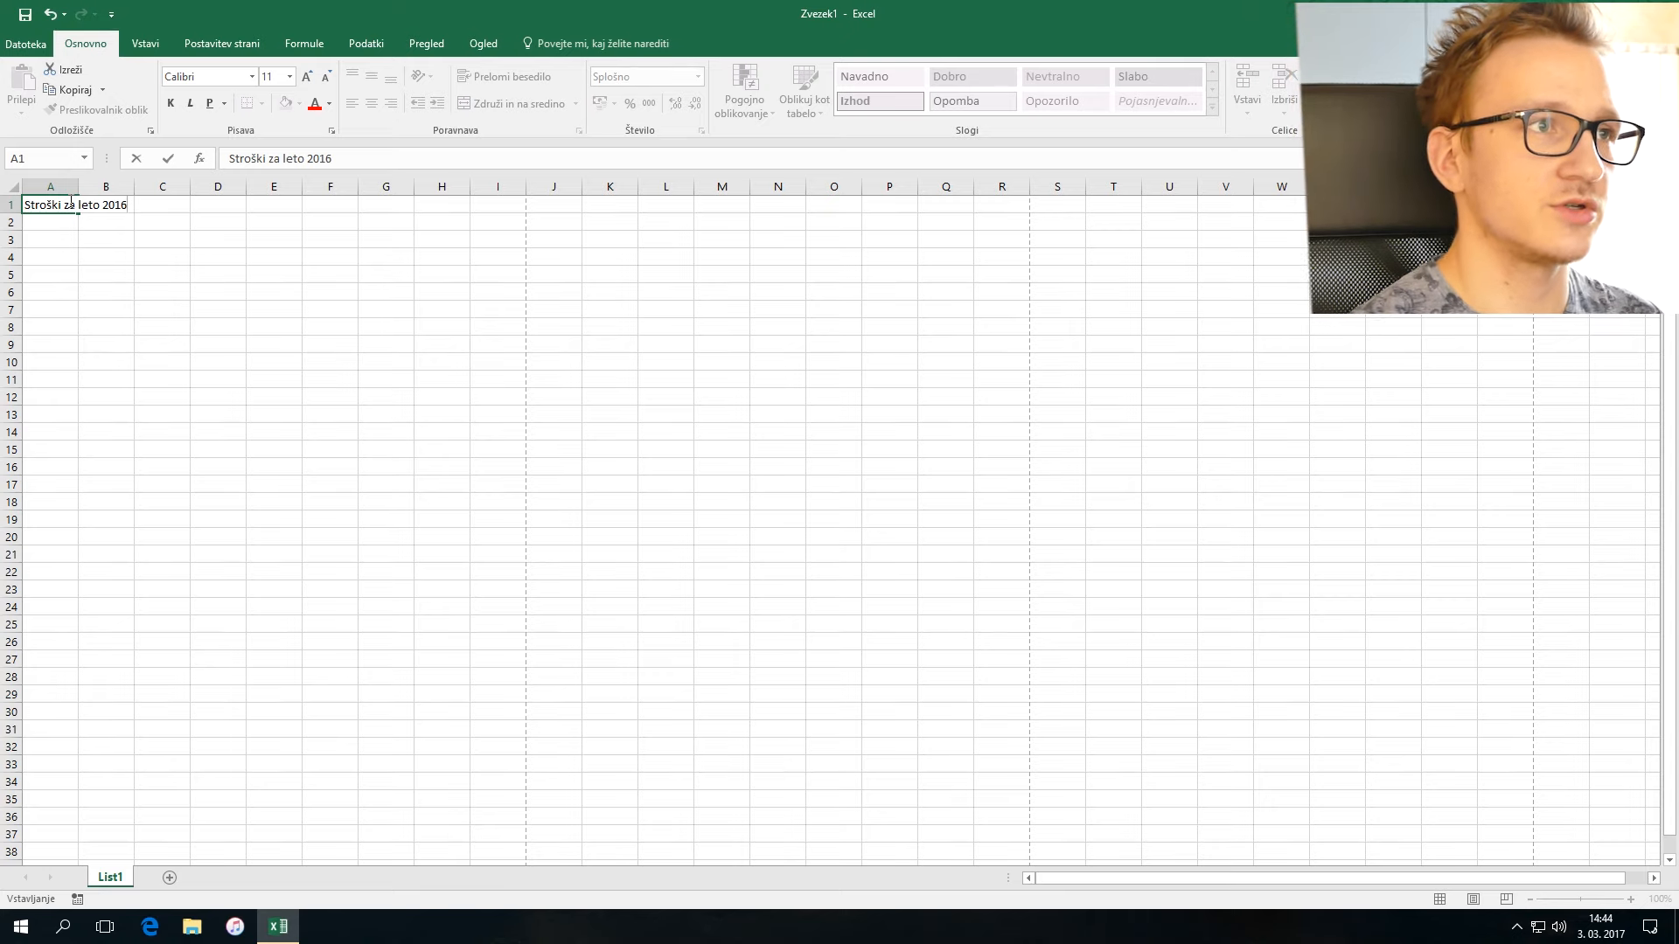
key(ctrl+Return)
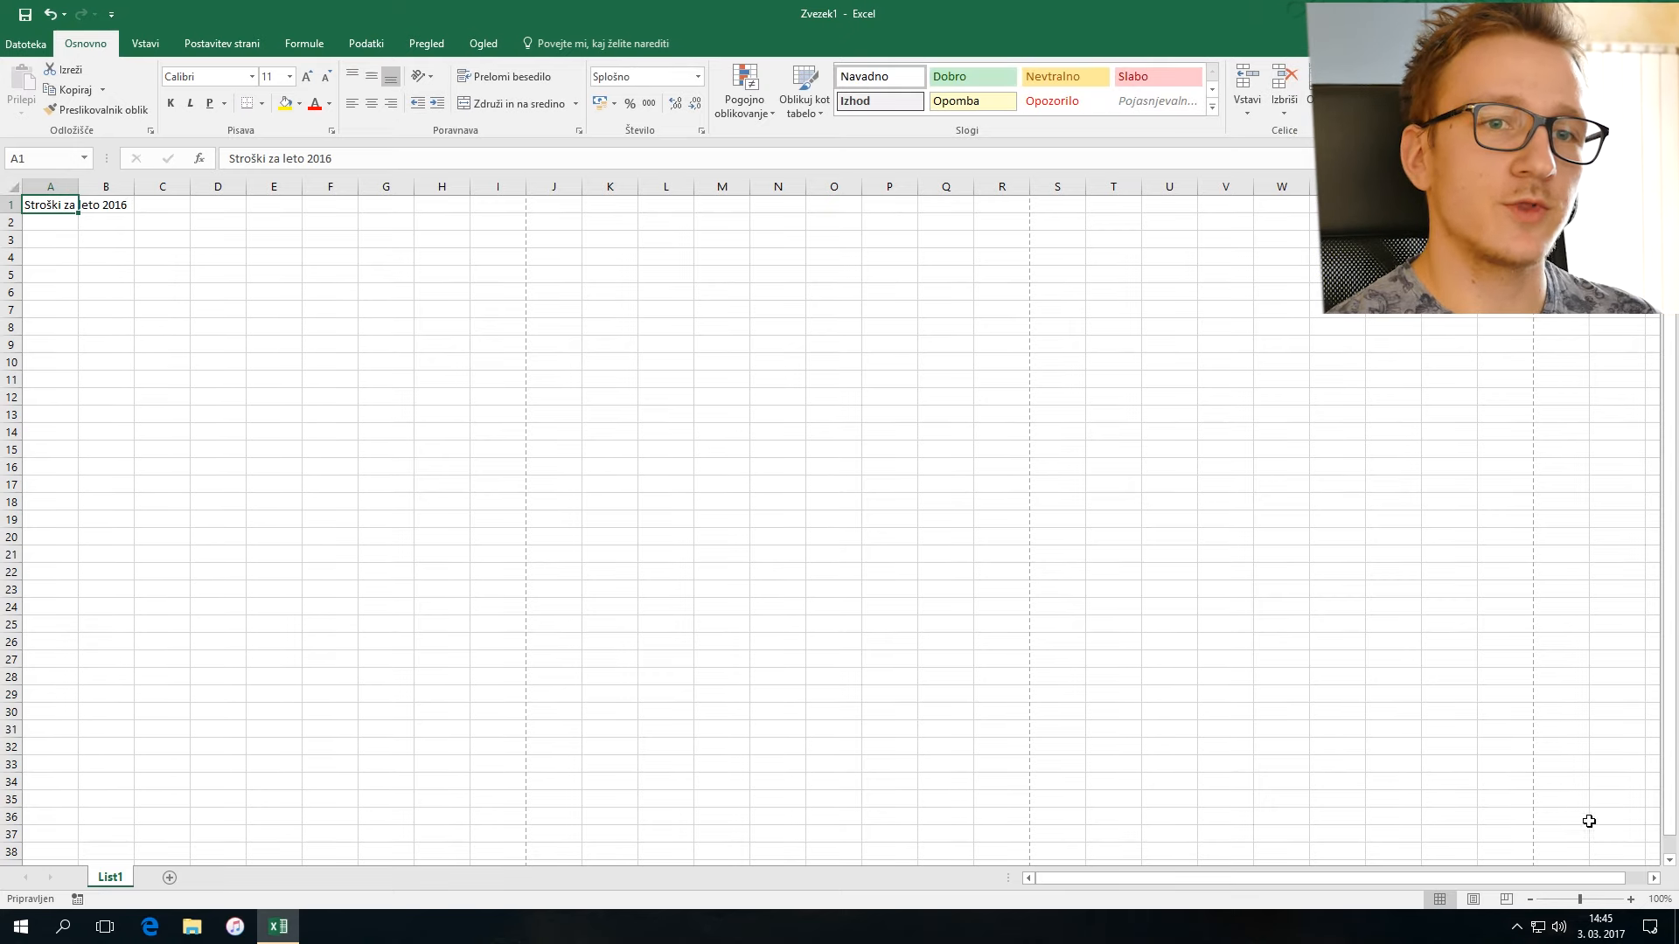
Step: Enlarge the worksheet view to 160% to examine the heading in row 1
click(1631, 899)
click(1631, 899)
click(1631, 900)
click(1631, 900)
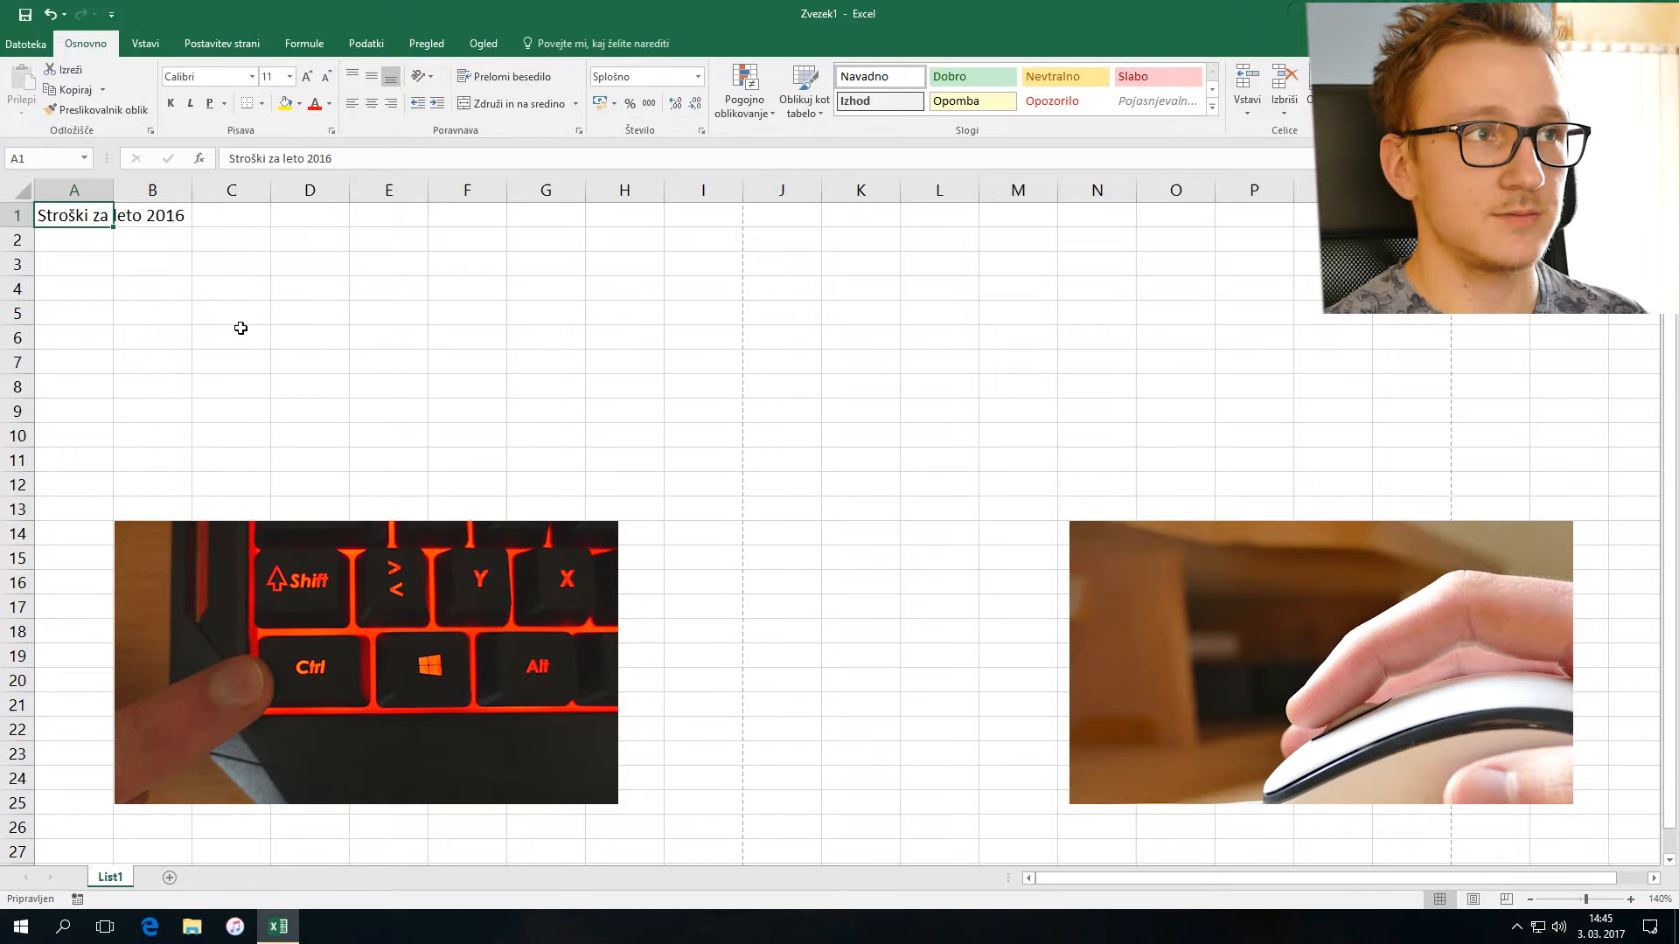
ctrl+scroll(93, 265, up, 5)
ctrl+scroll(99, 271, down, 5)
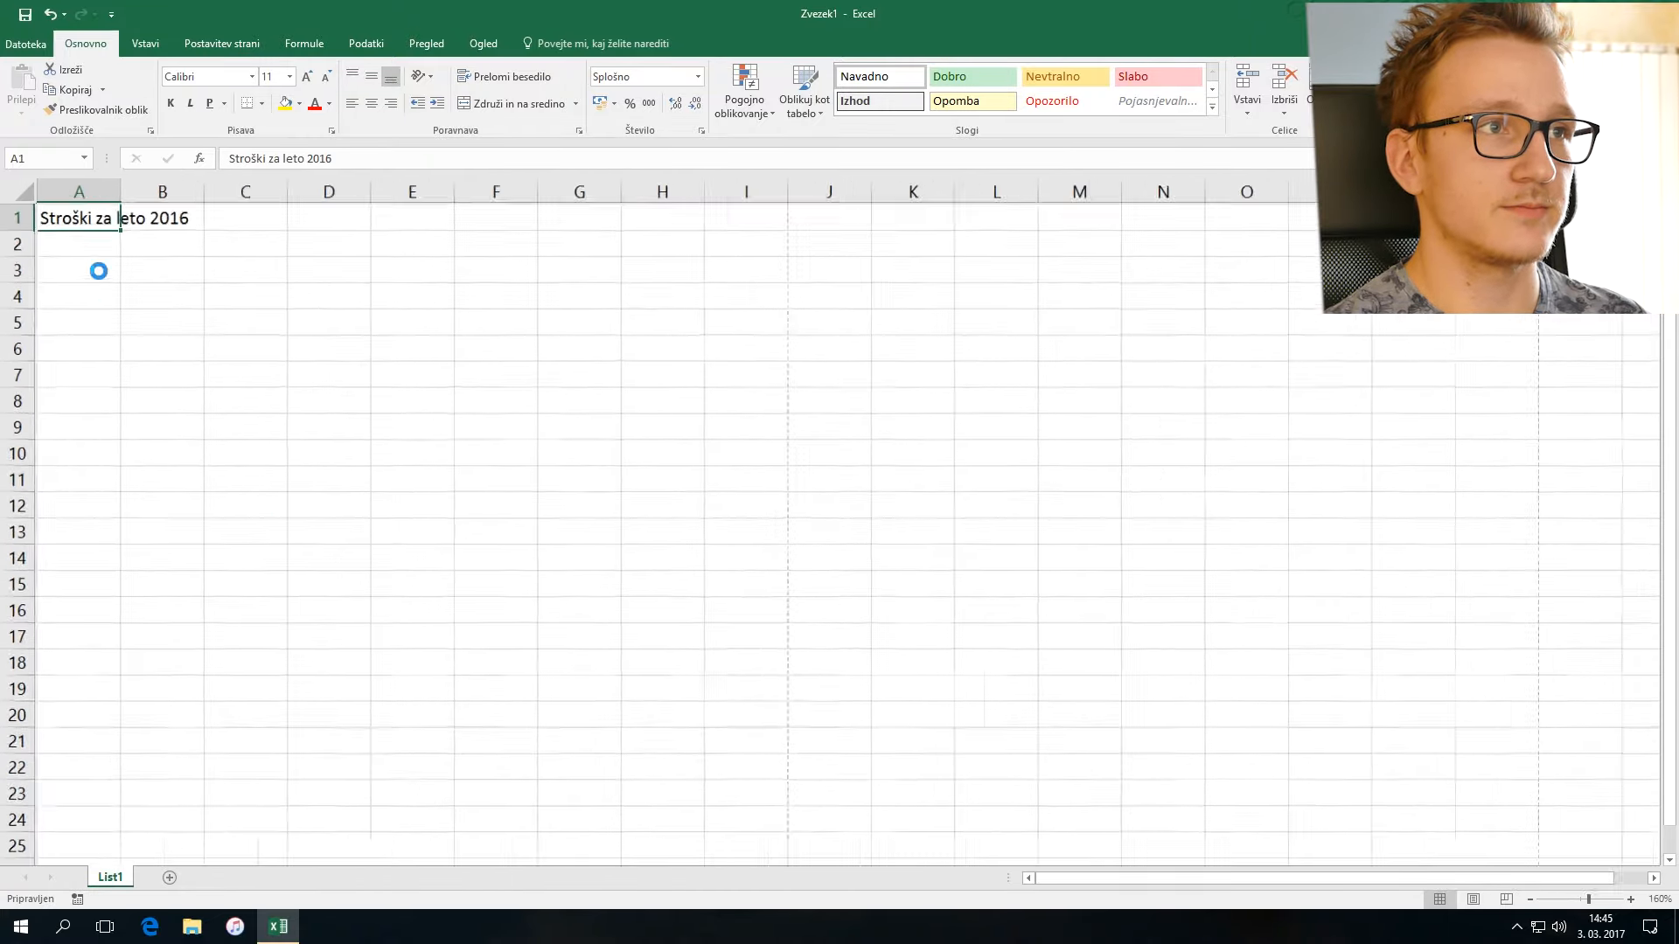
ctrl+scroll(97, 266, up, 5)
ctrl+scroll(98, 267, down, 8)
ctrl+scroll(98, 268, up, 10)
ctrl+scroll(100, 273, down, 7)
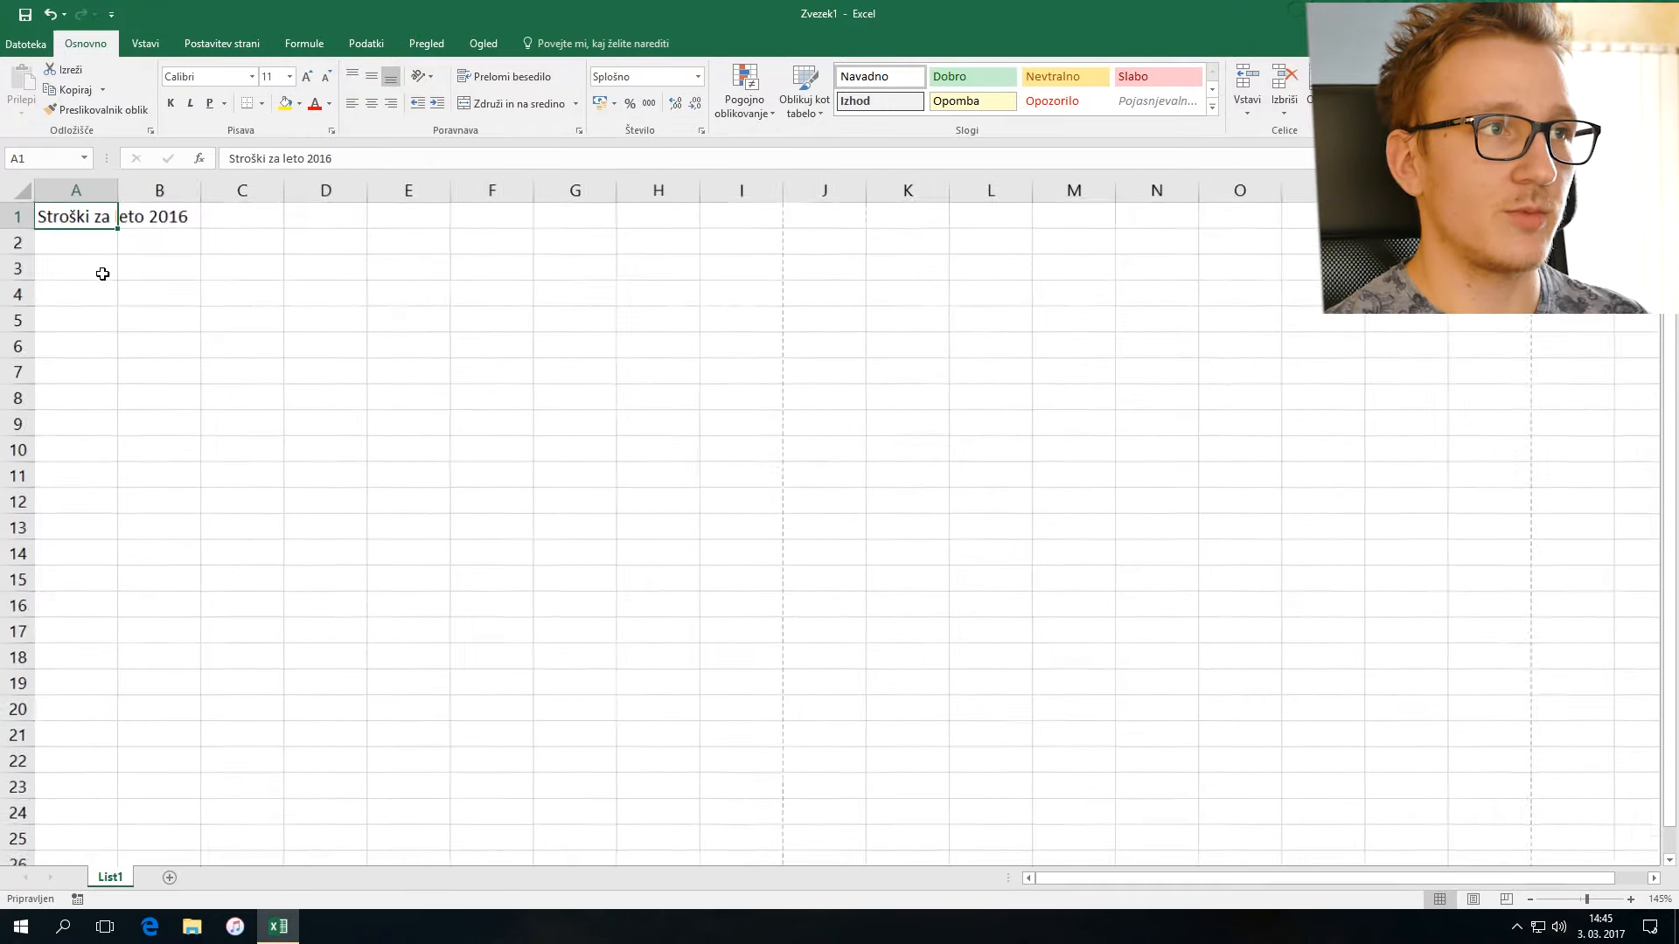
ctrl+scroll(135, 254, up, 1)
Step: Merge and center the heading "Stroški za leto 2016" across cells A1 to F1
click(138, 251)
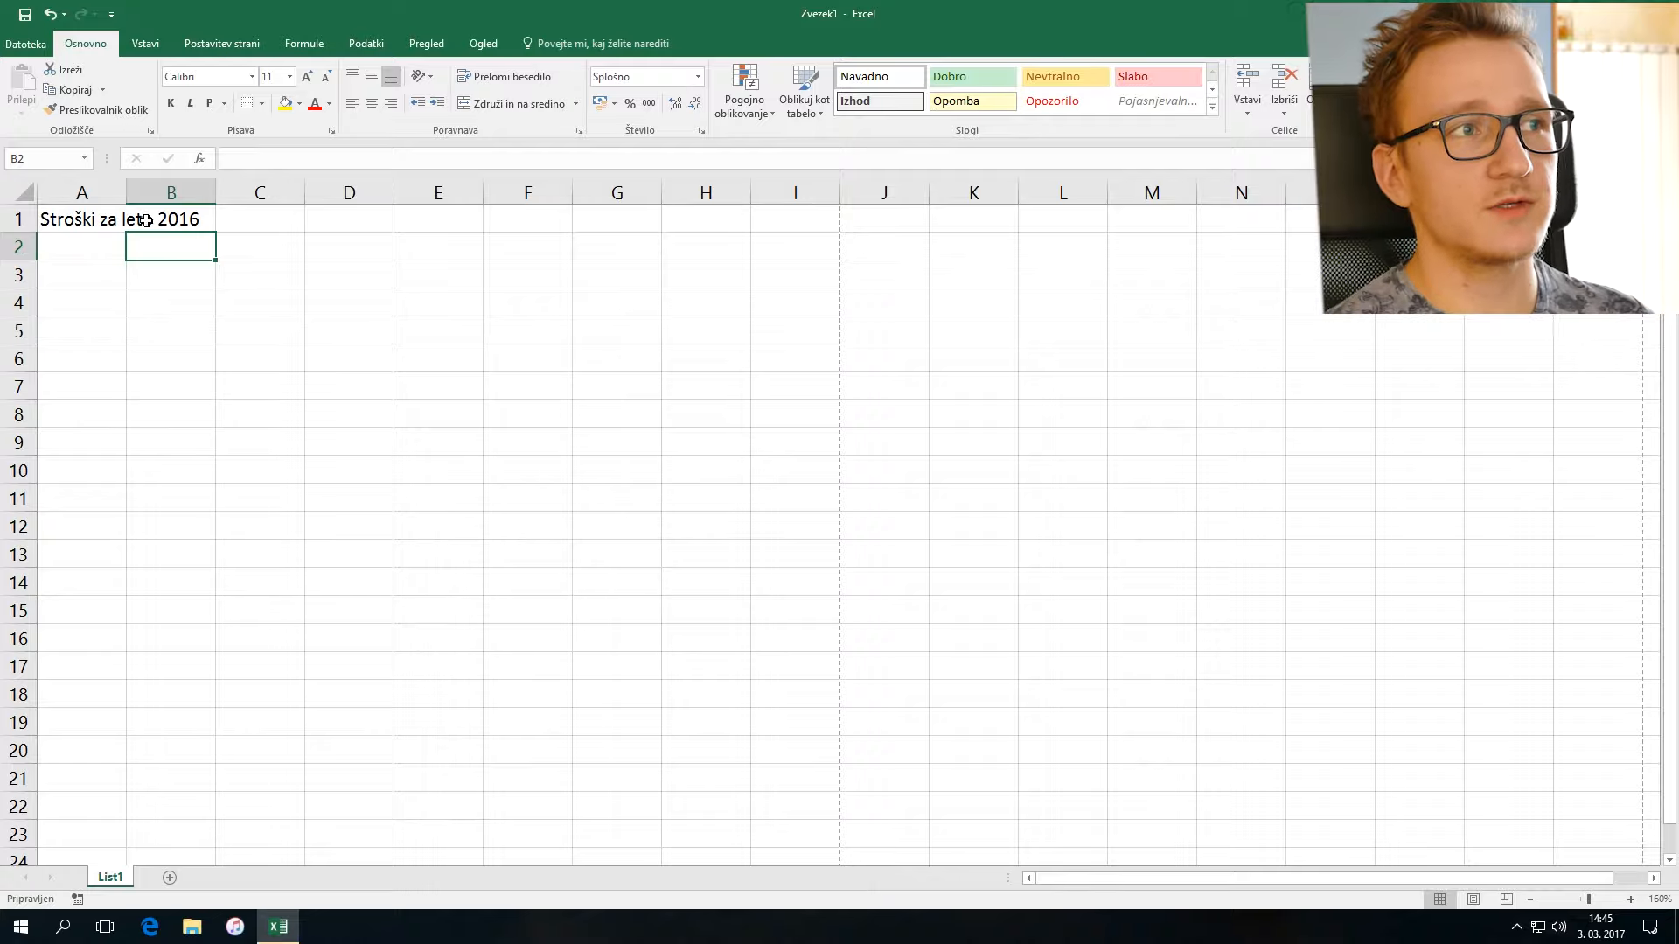
click(91, 219)
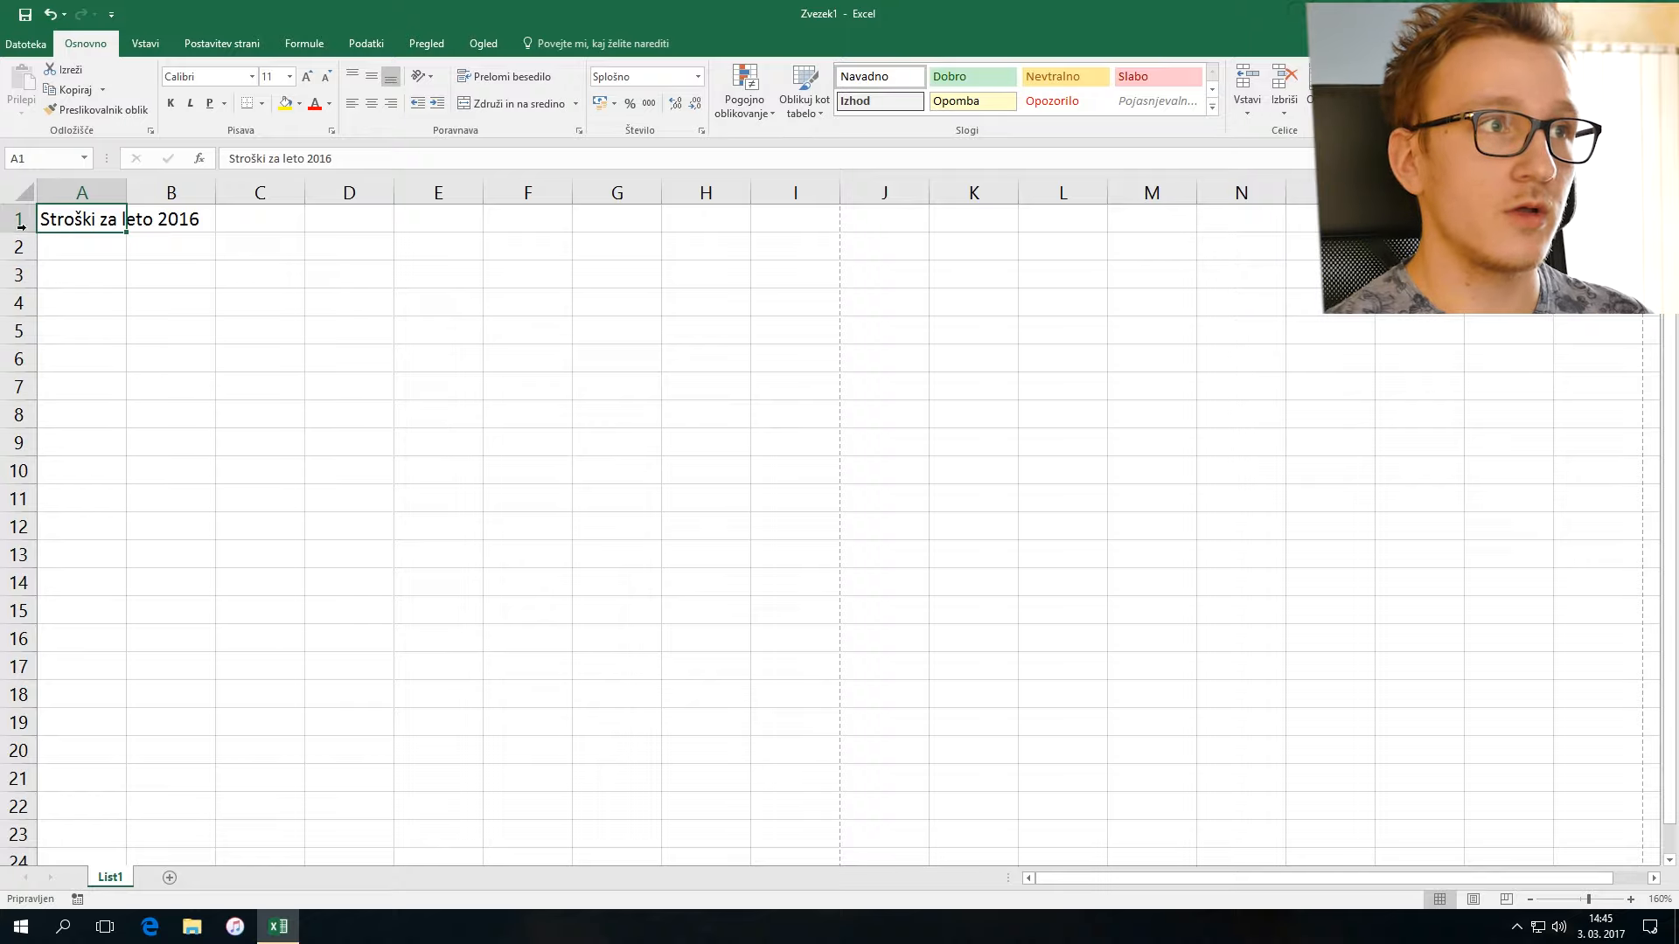
click(190, 220)
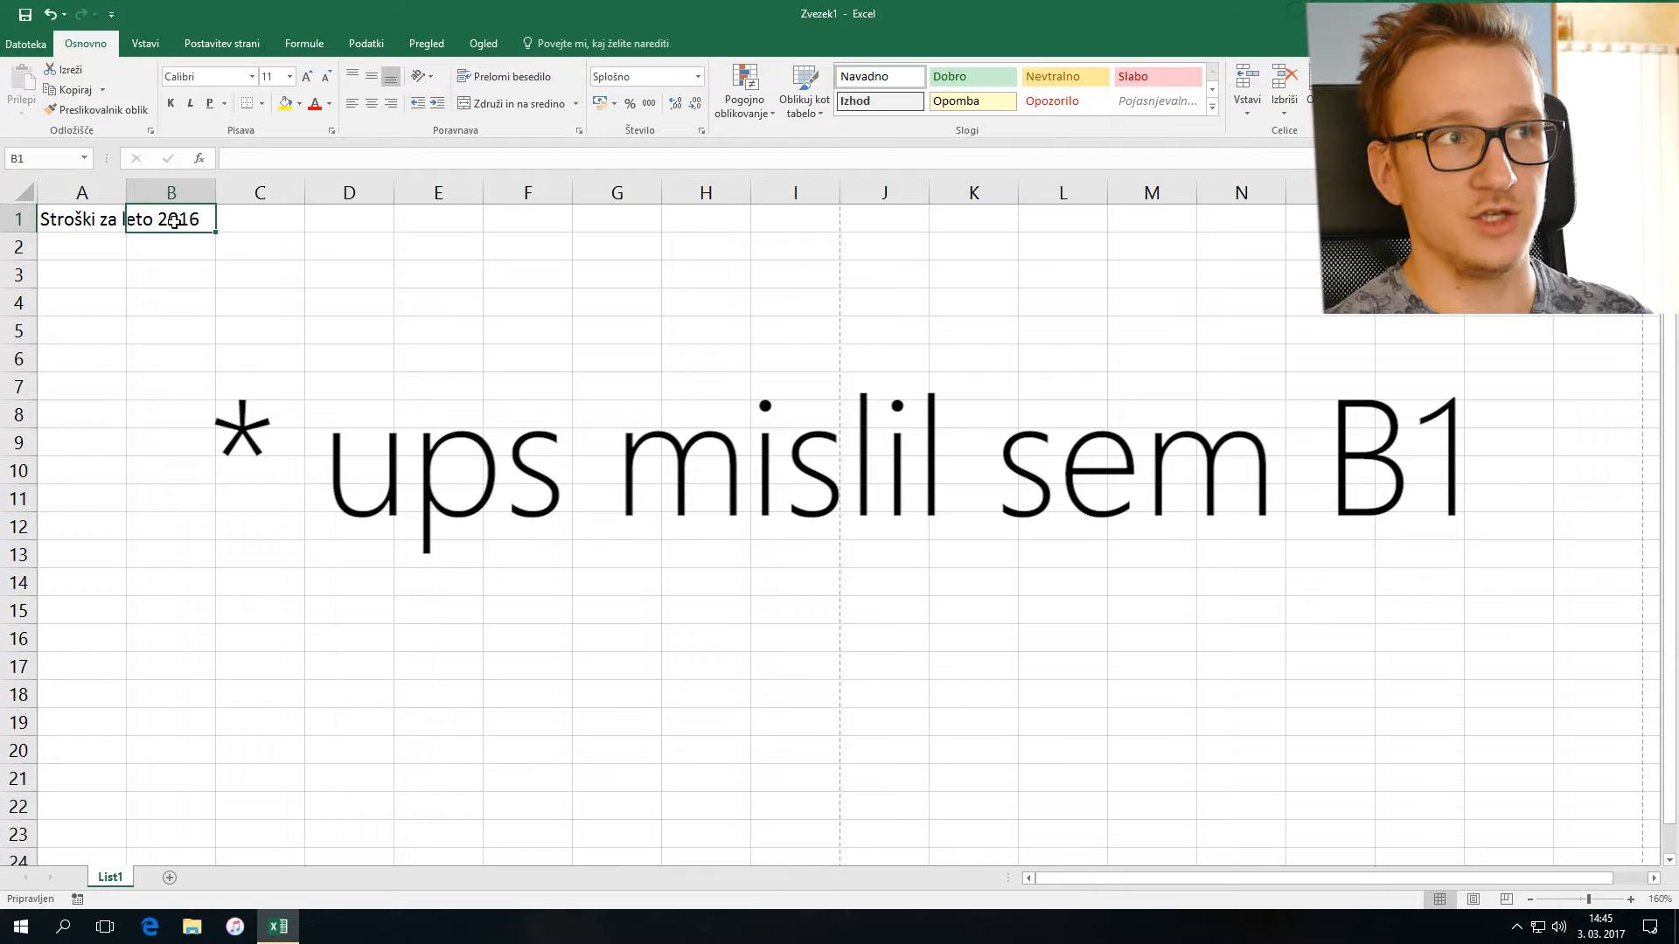
click(85, 222)
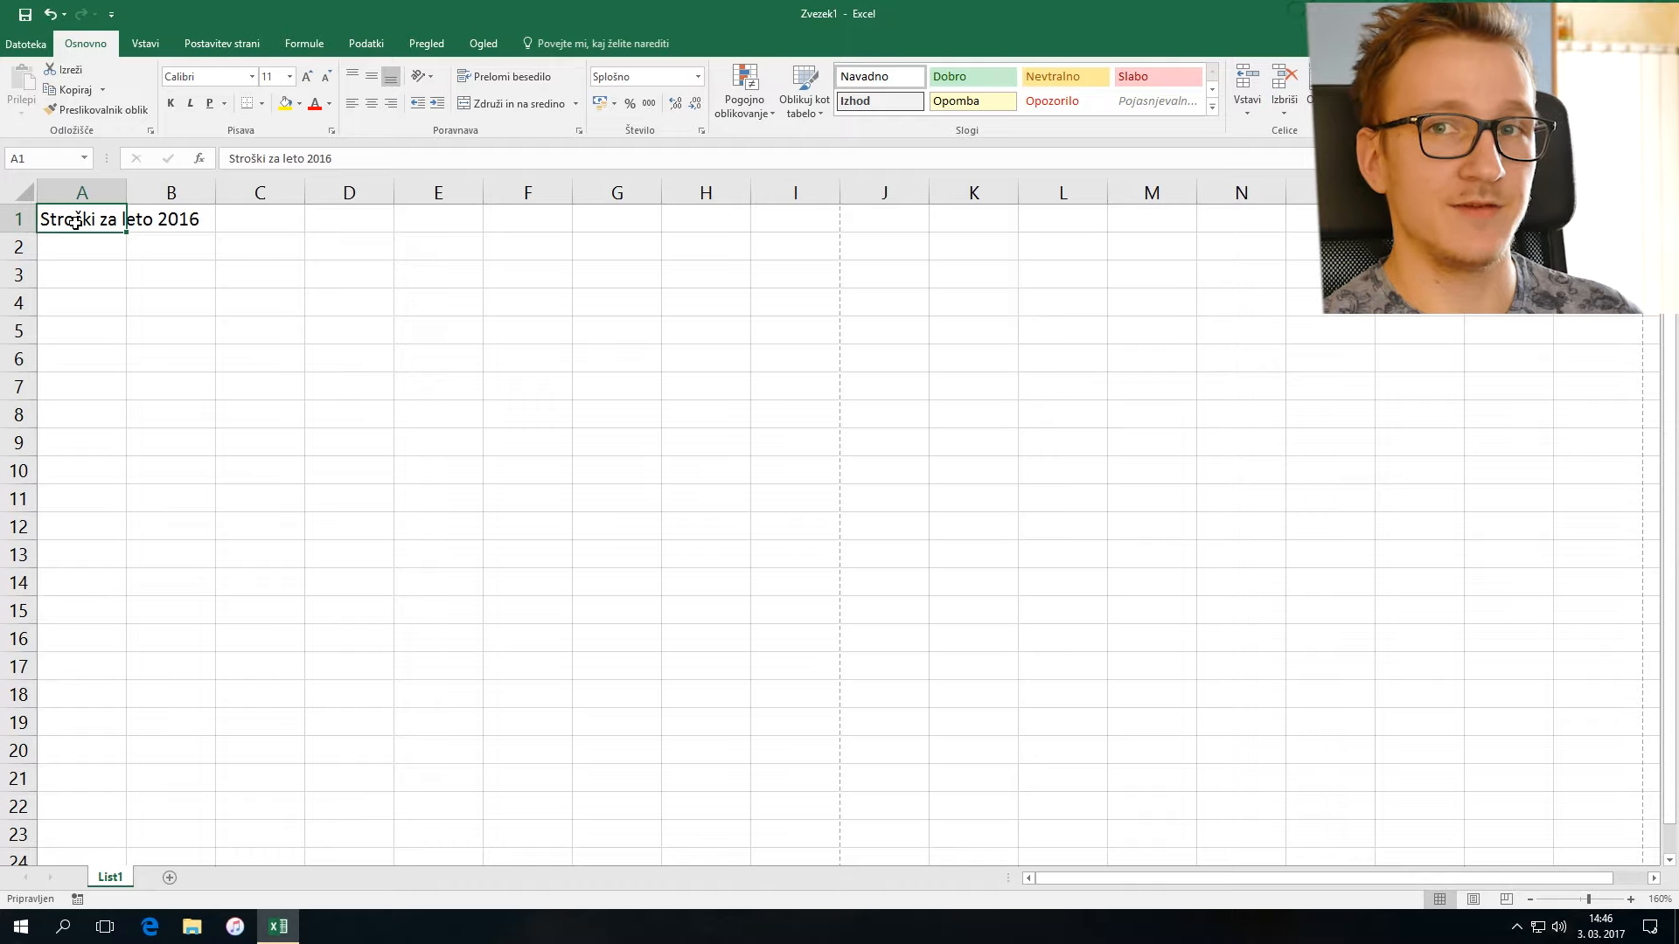
drag(76, 222, 500, 211)
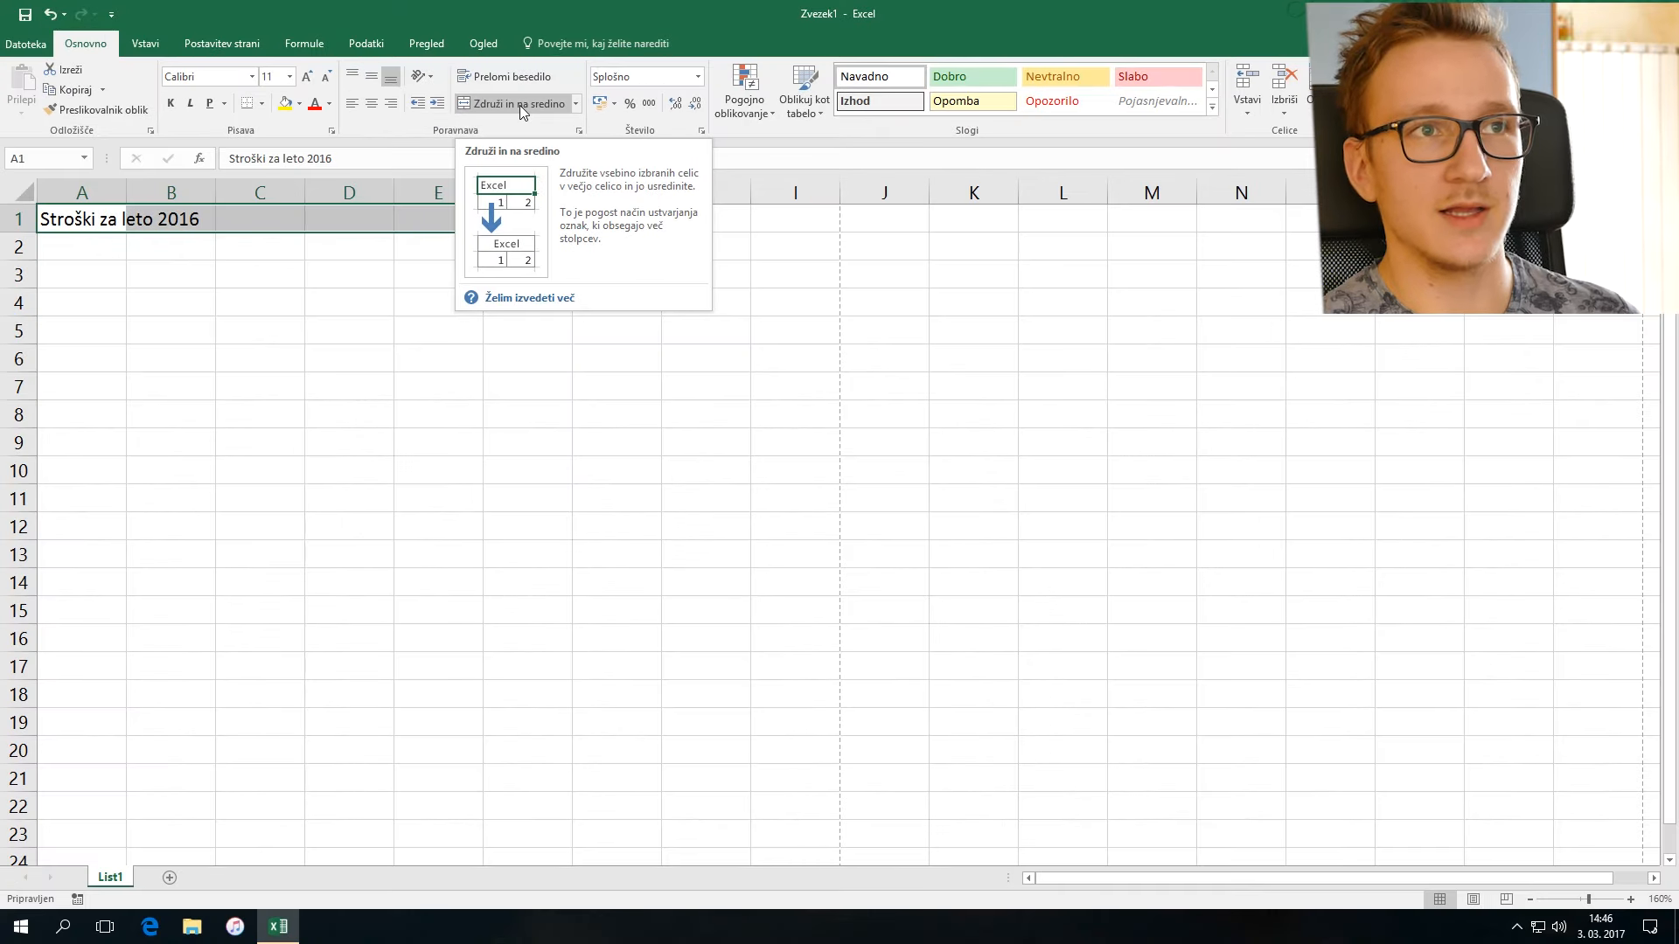
click(711, 184)
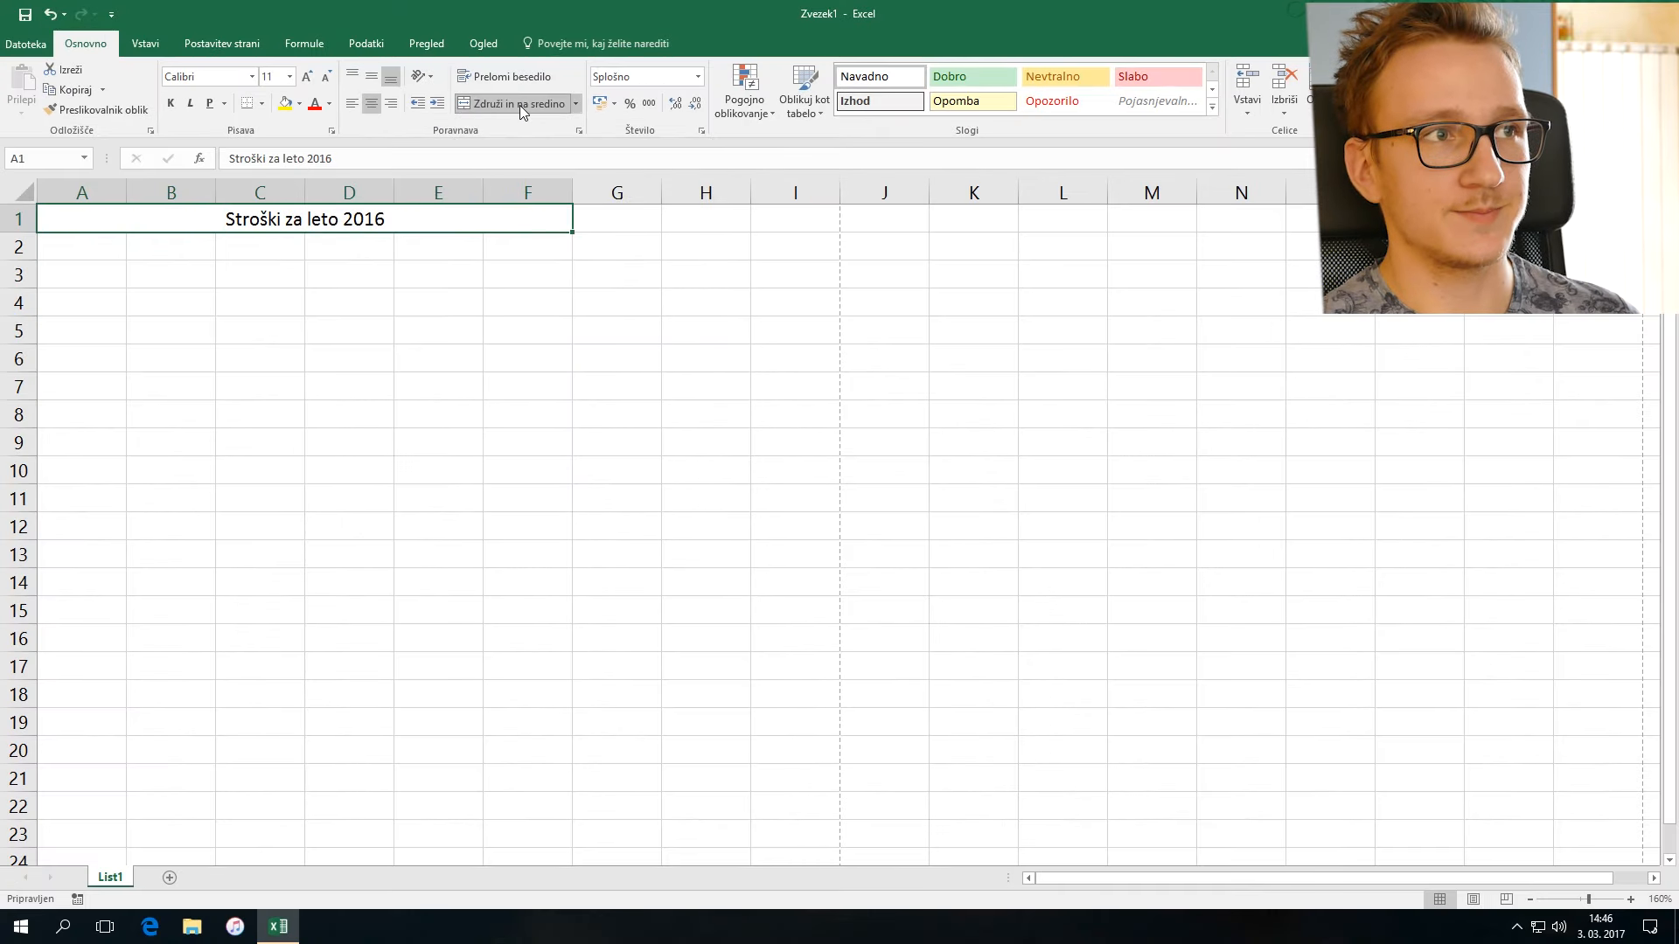
Step: Enter the column header "Mesec" in cell A2 below the merged heading
click(507, 268)
click(536, 223)
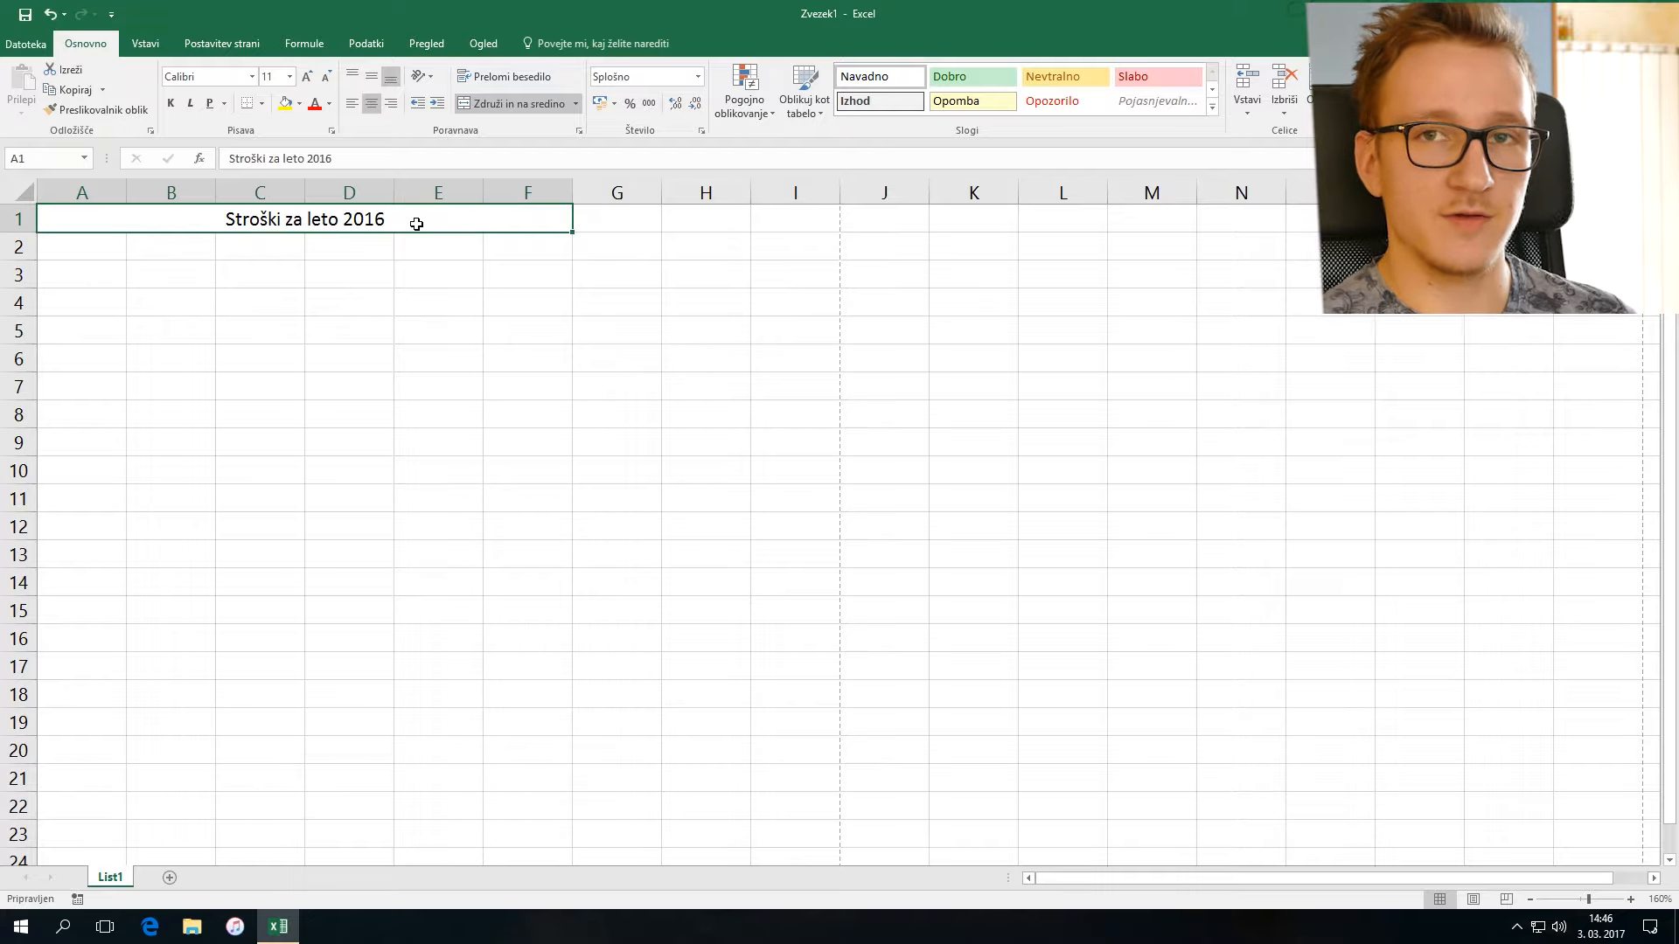
click(94, 251)
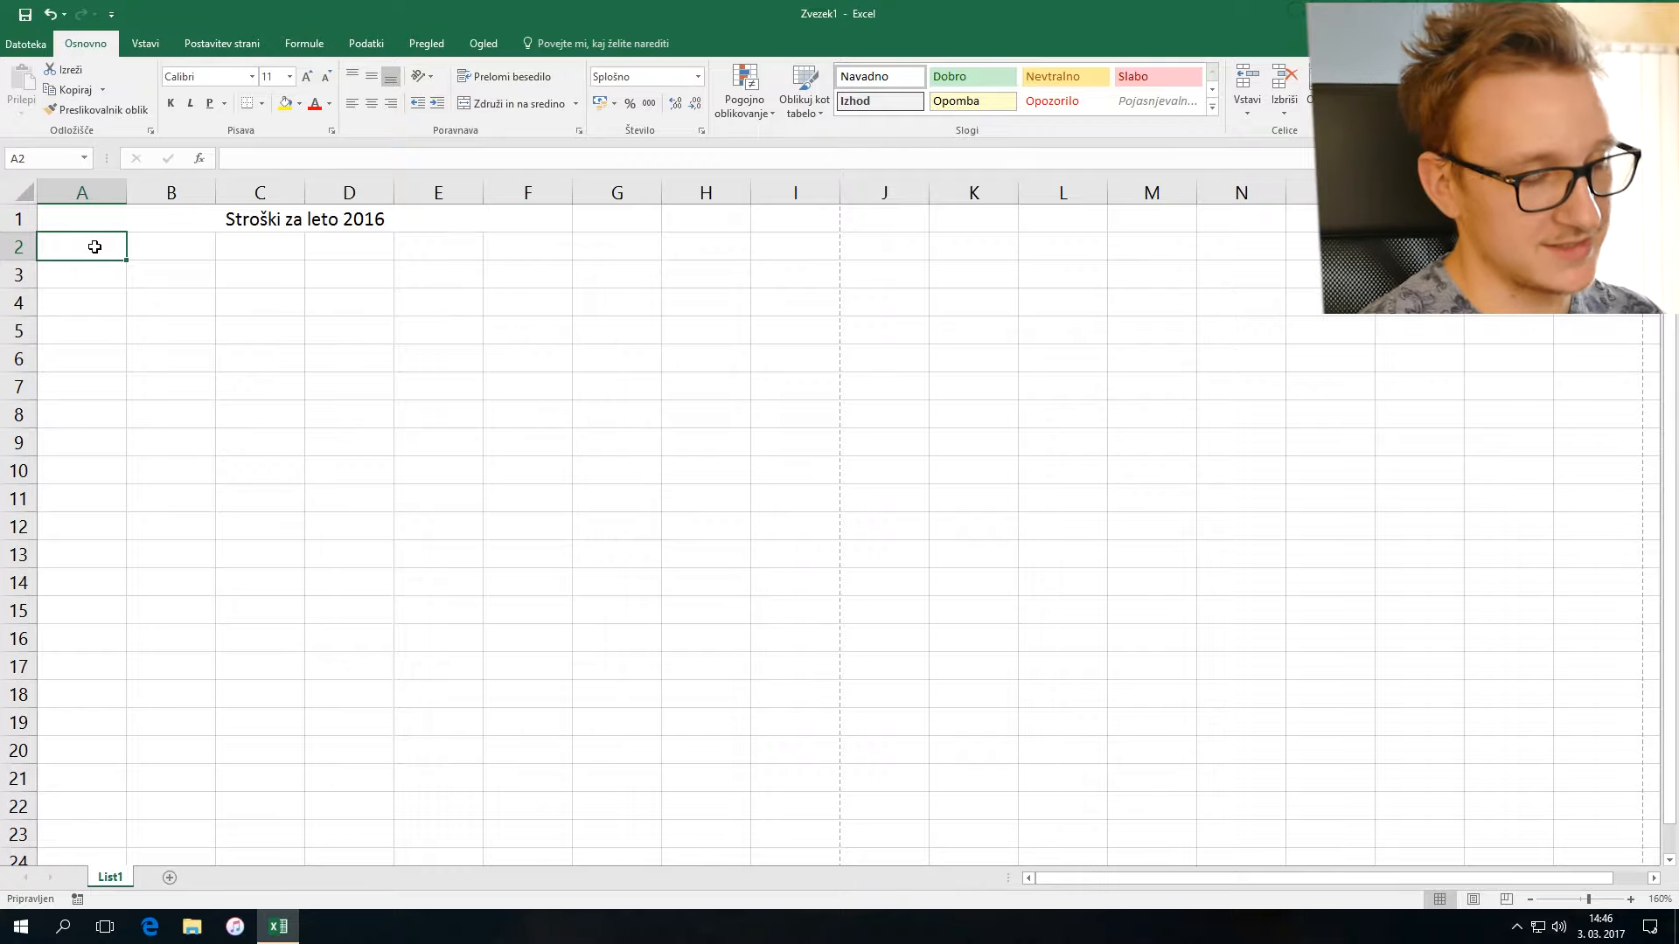
text(Mesec)
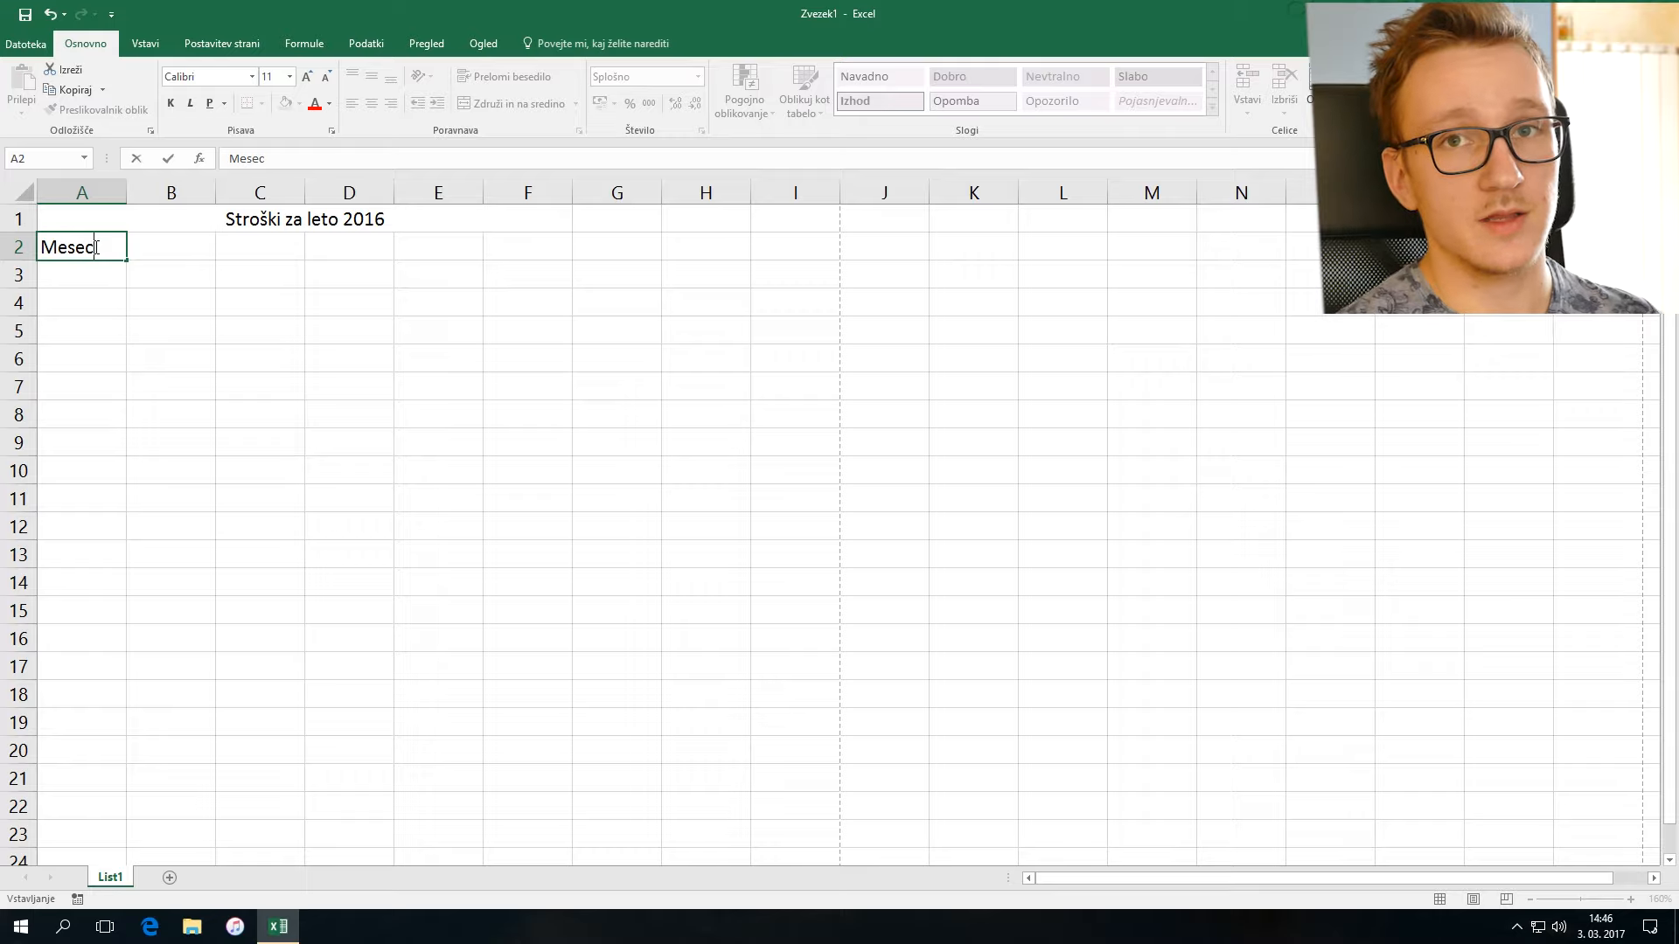
key(Return)
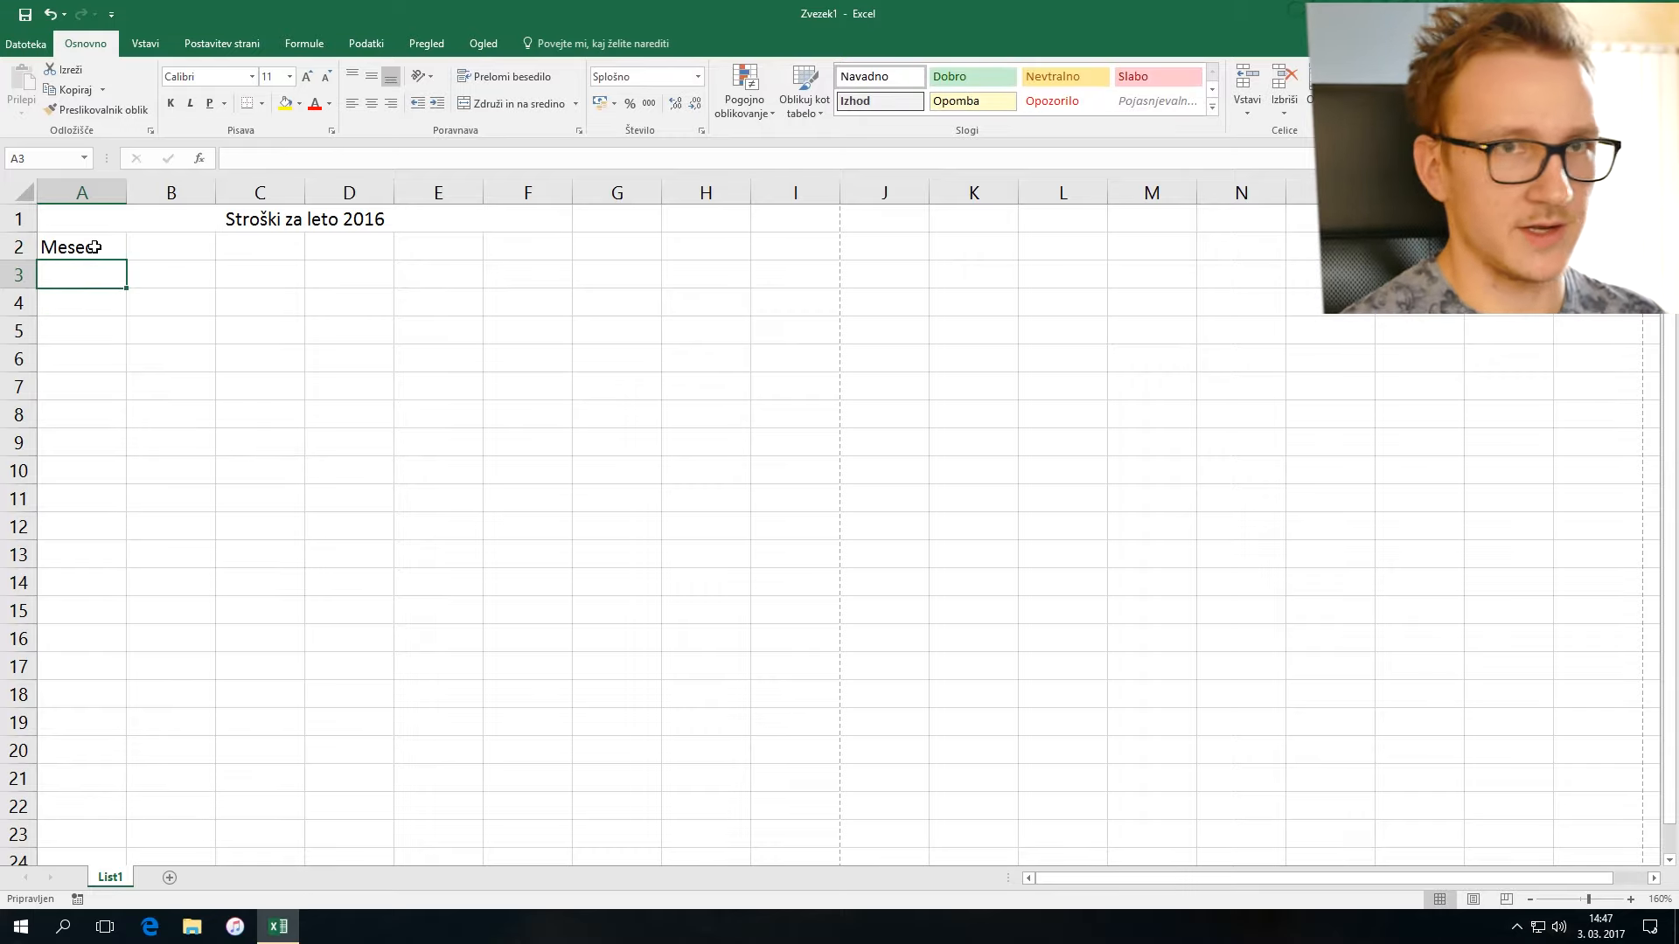
Step: Enter the months "januar", "februar" and "marec" in cells A3 to A5 under the Mesec header
text(januar)
key(Return)
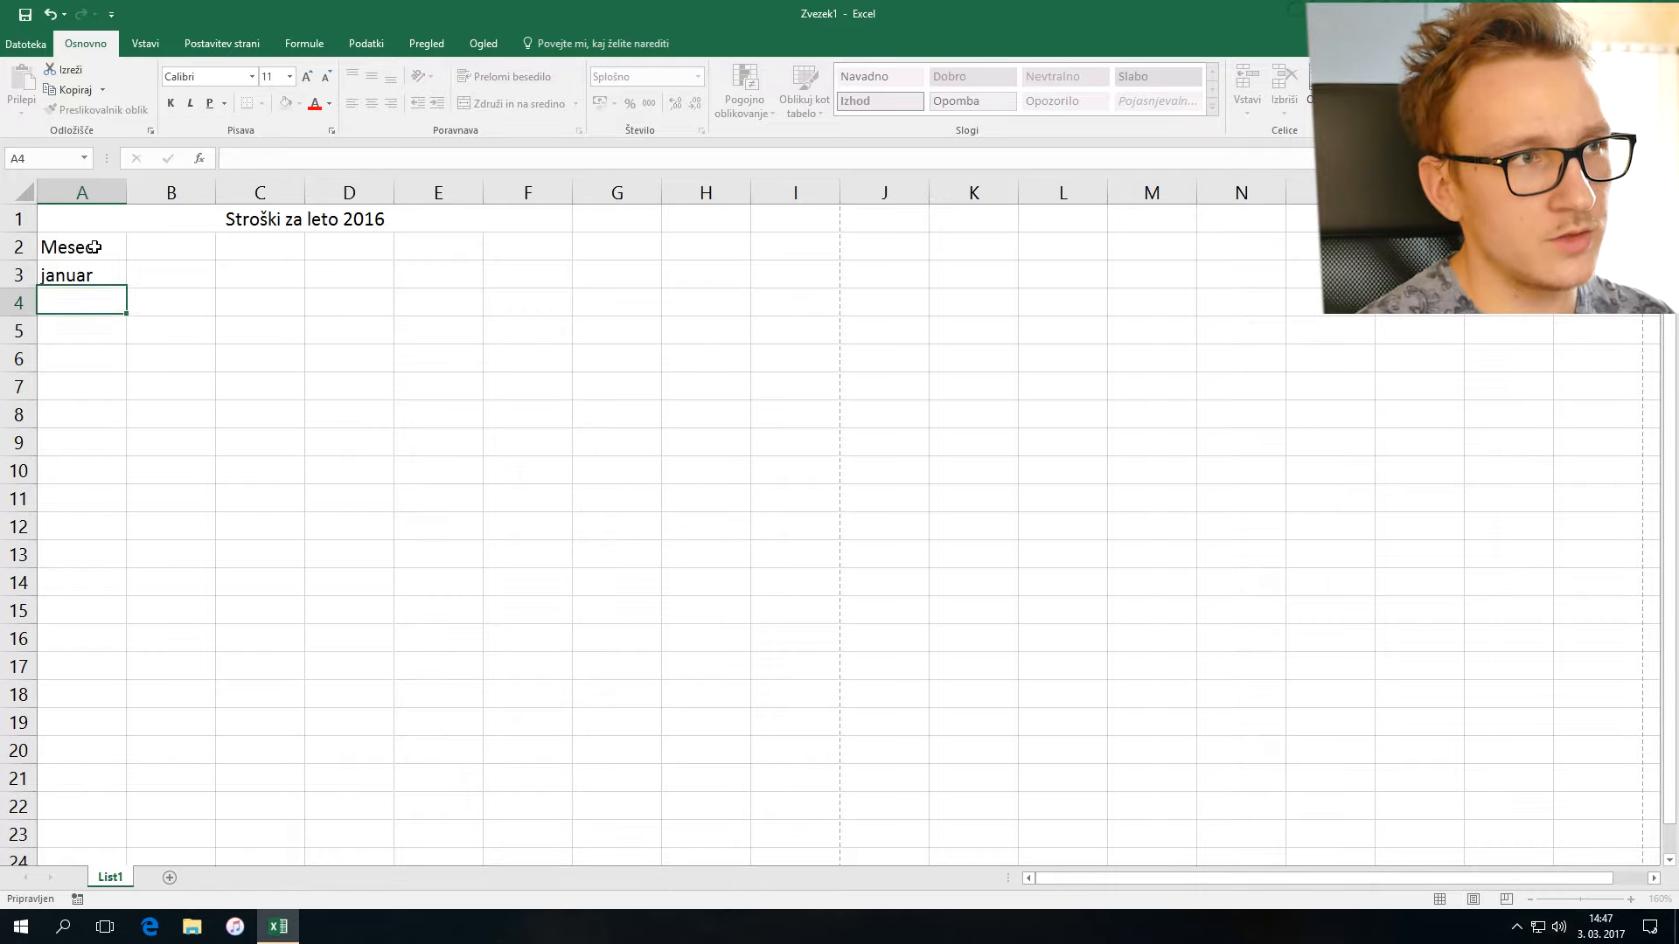
text(februa)
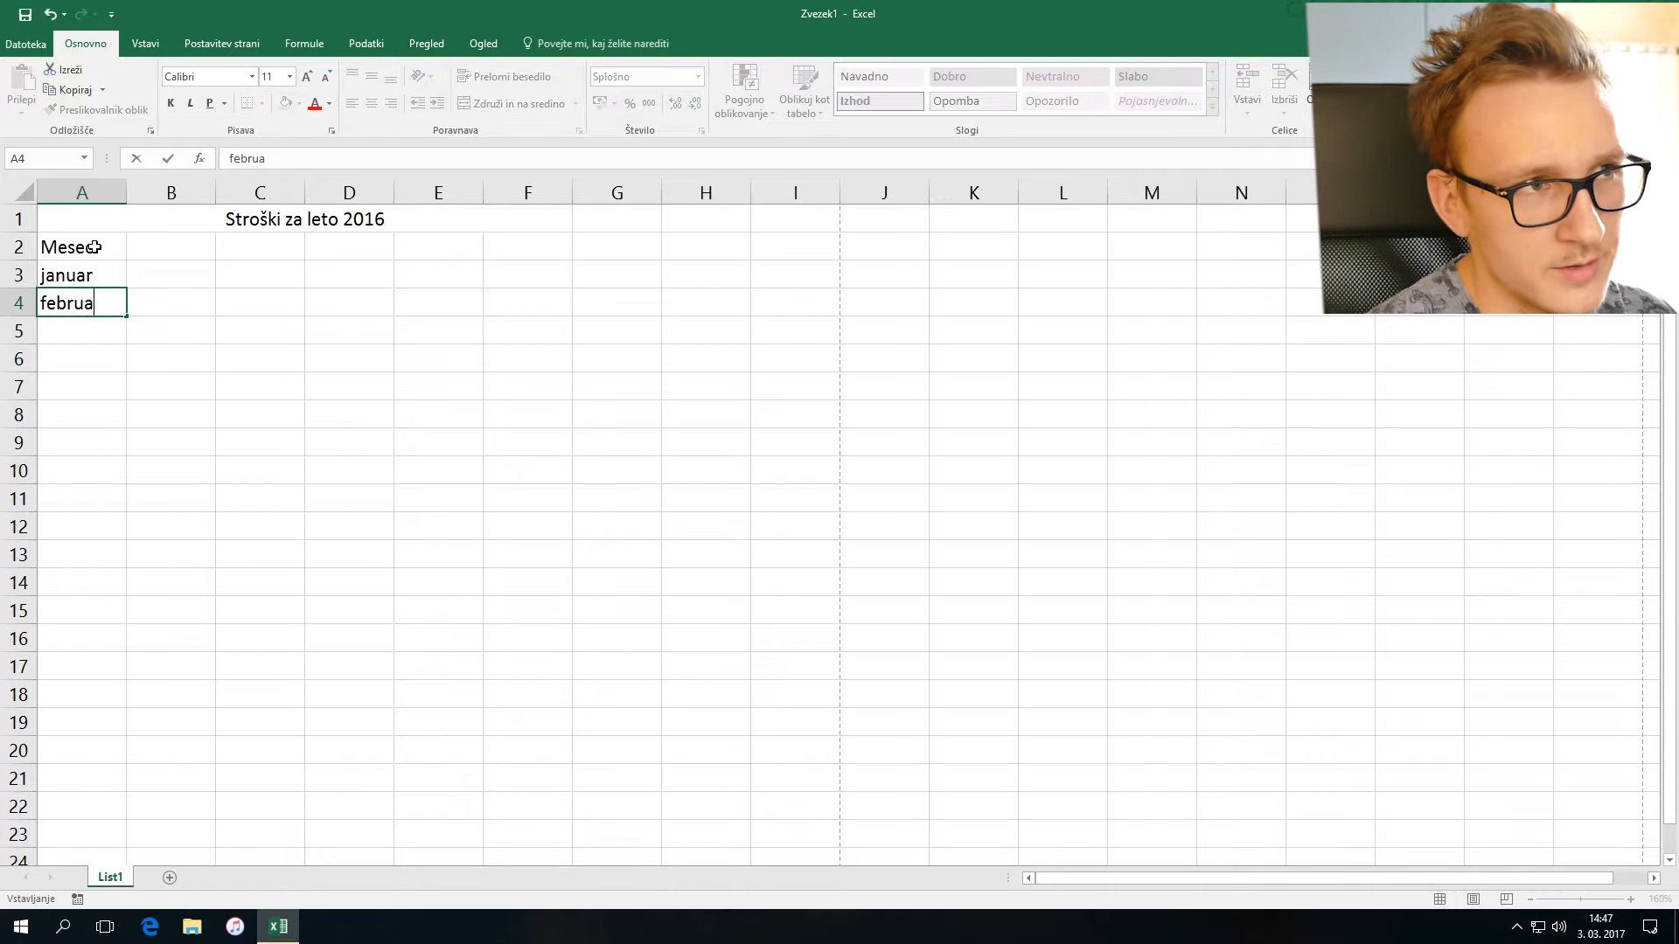
text(r)
key(Return)
text(mare)
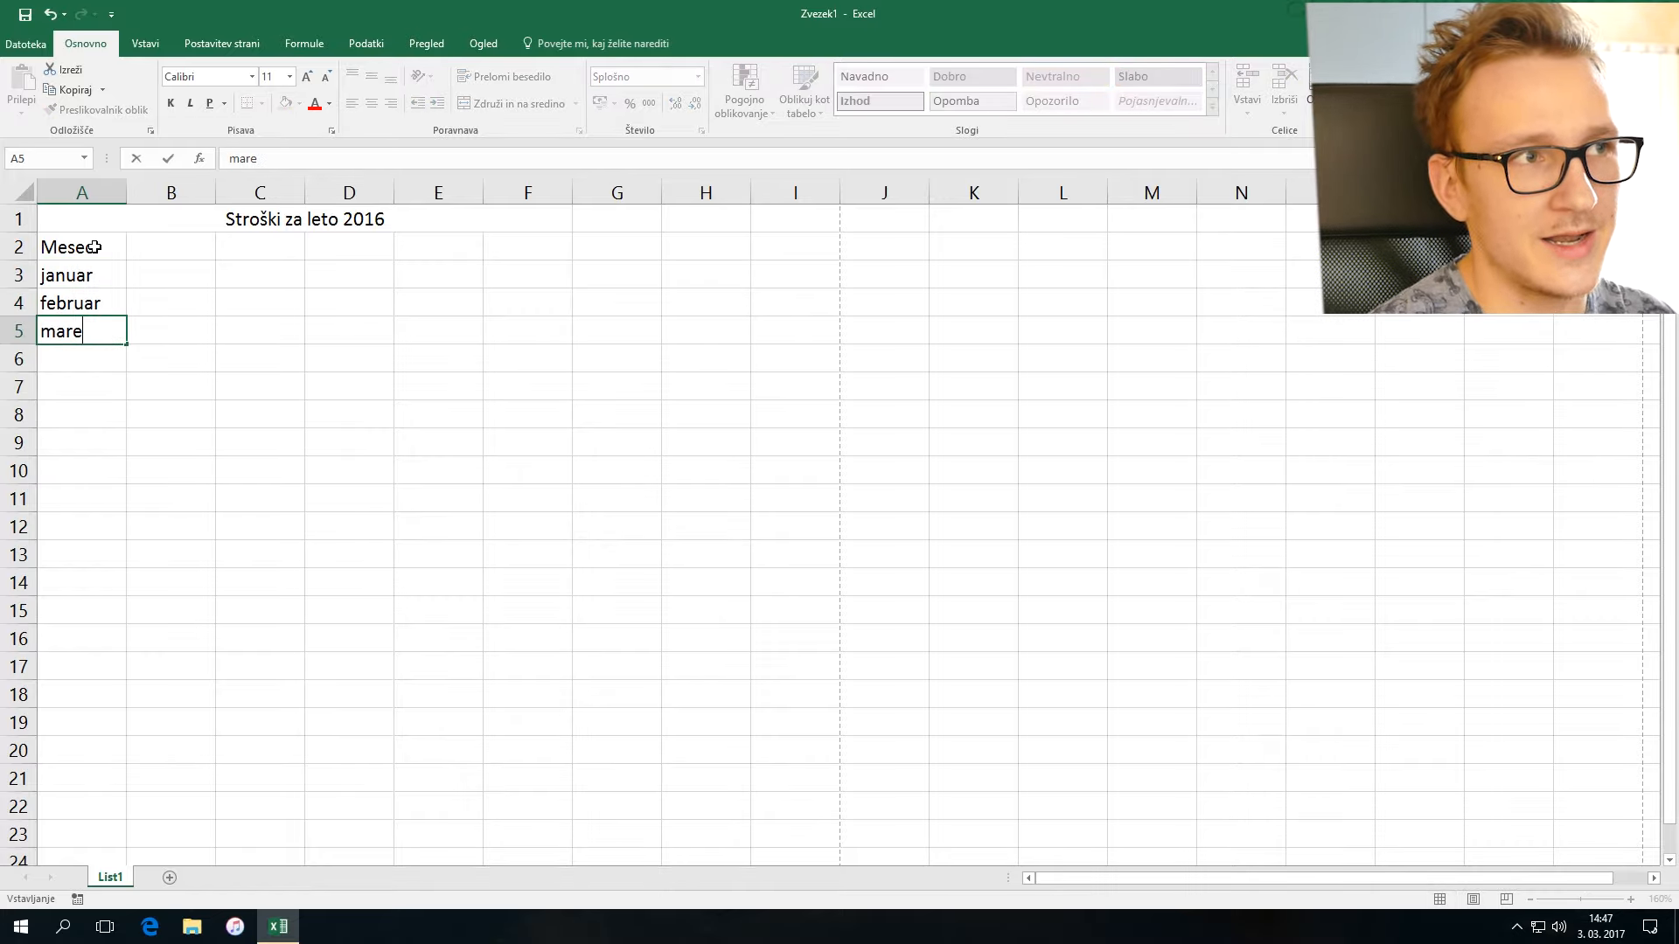
text(c)
key(Return)
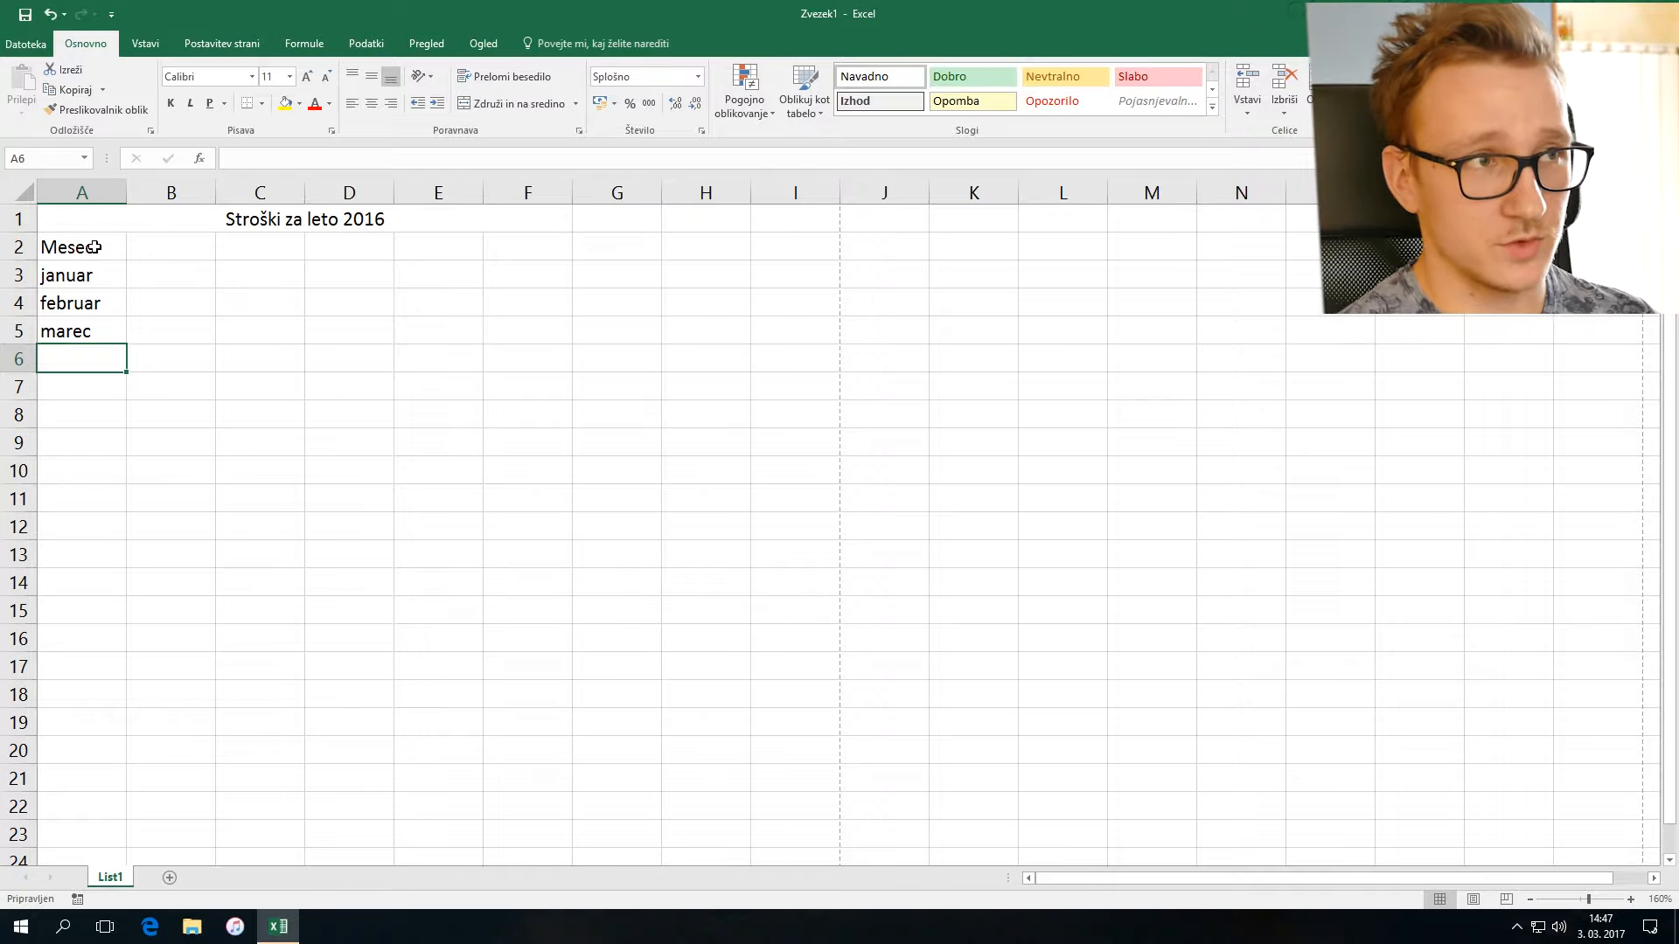
Step: Extend the month series from cells A3:A5 down to "december" in A14 with AutoFill
drag(89, 322, 89, 329)
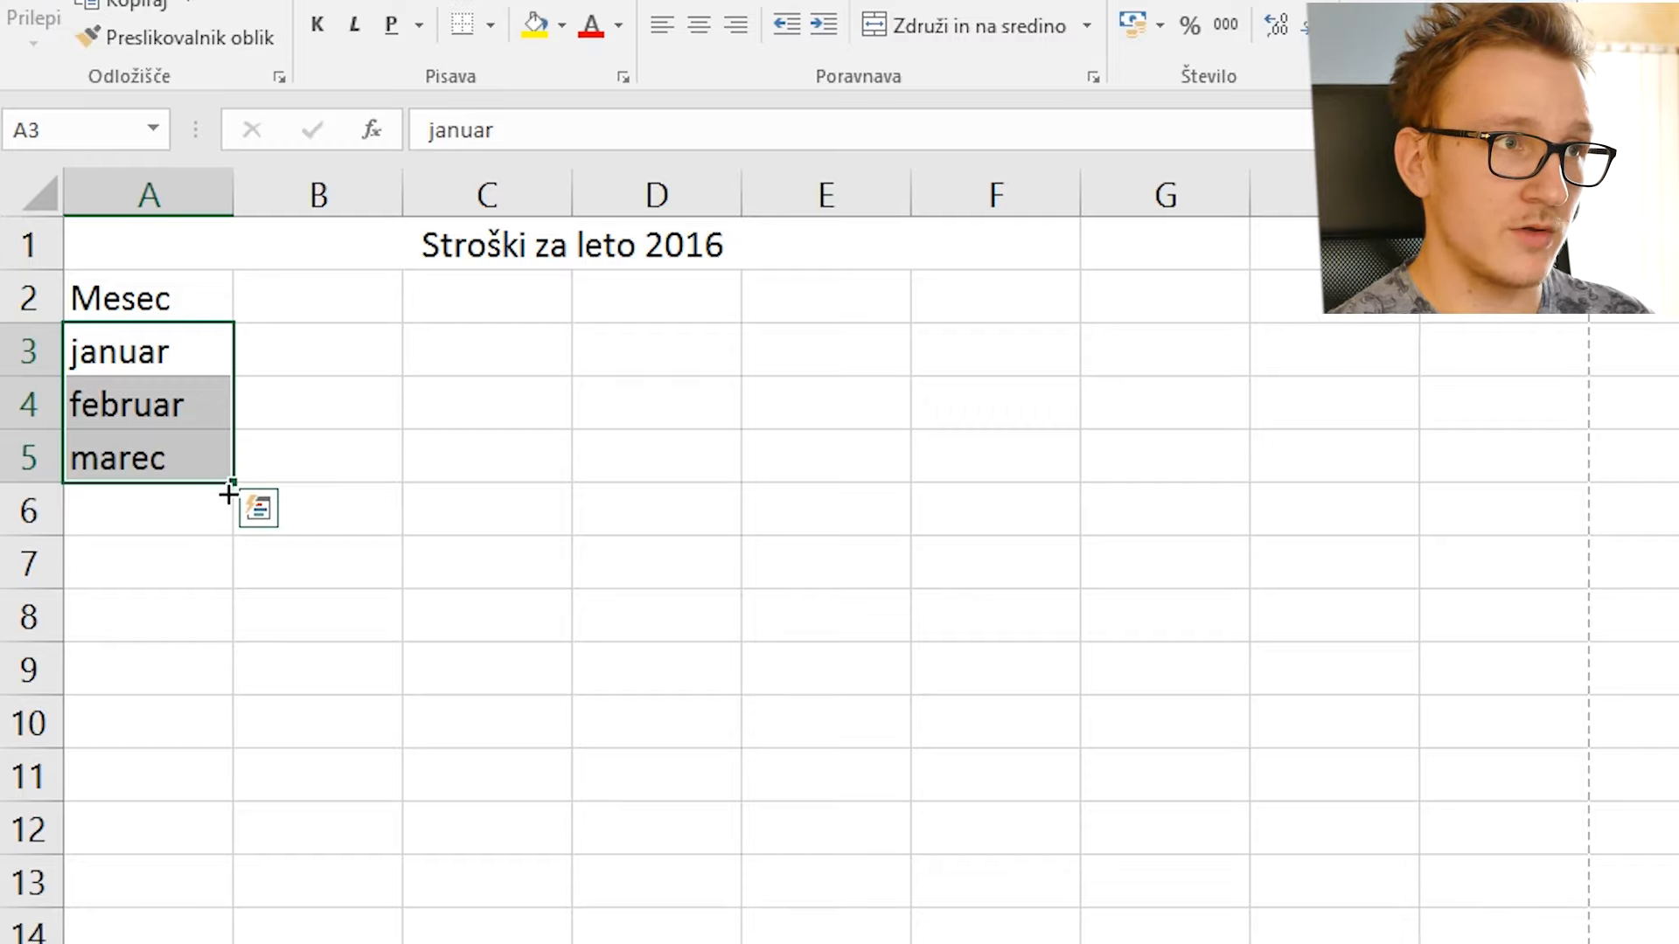
drag(228, 490, 193, 943)
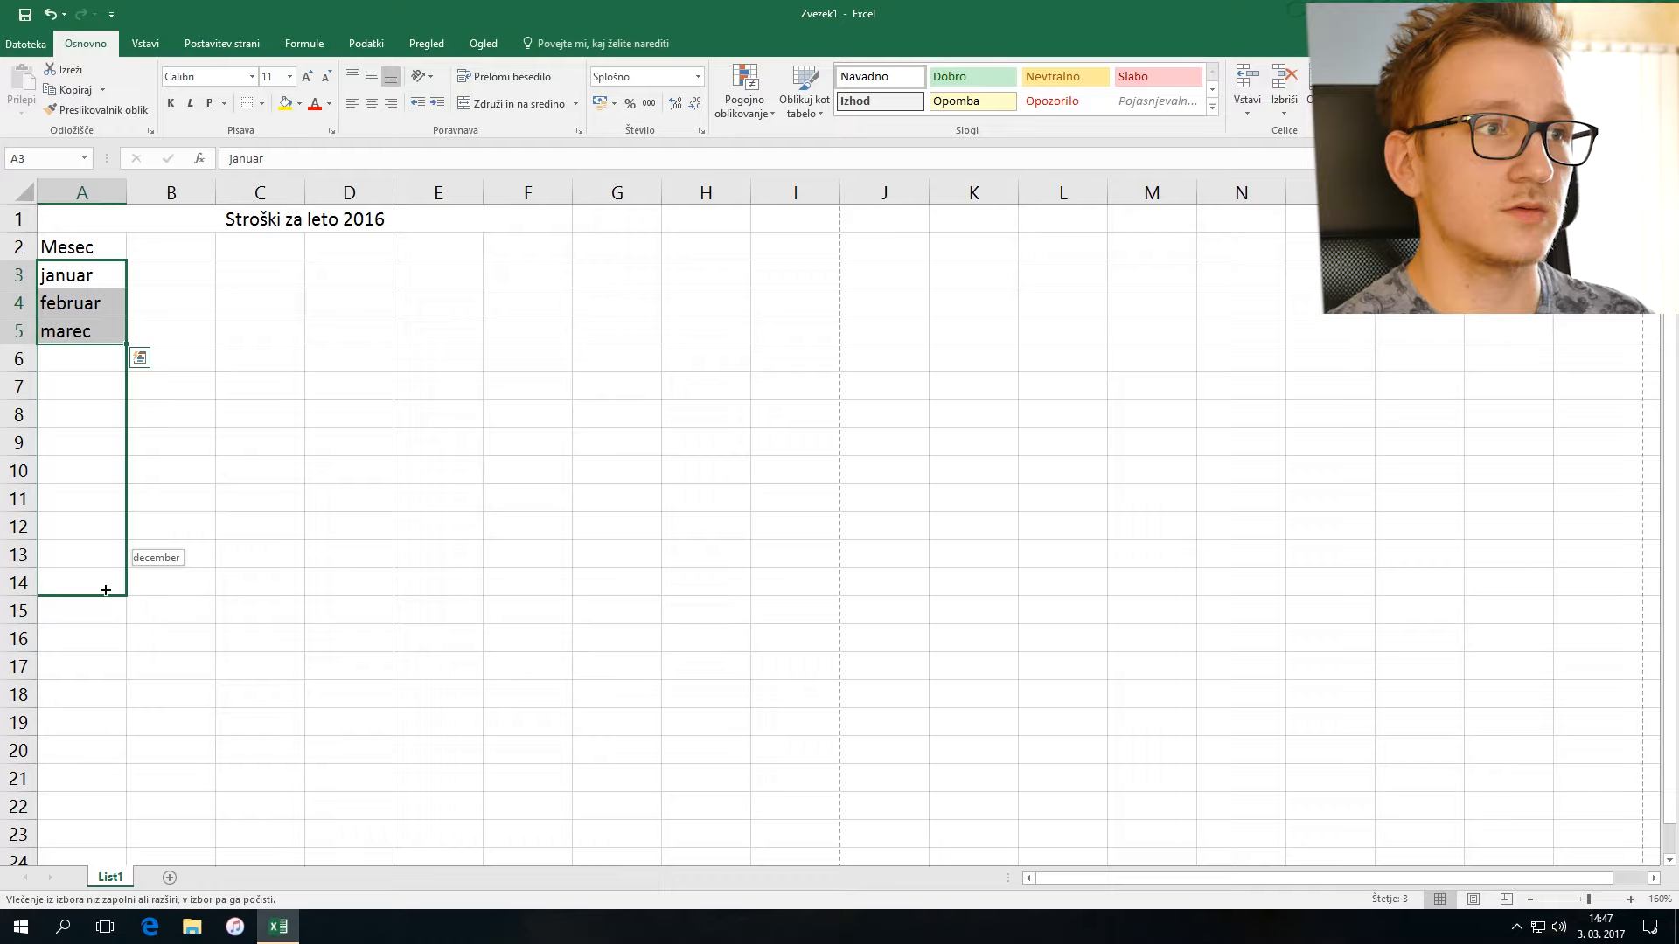
drag(106, 590, 103, 587)
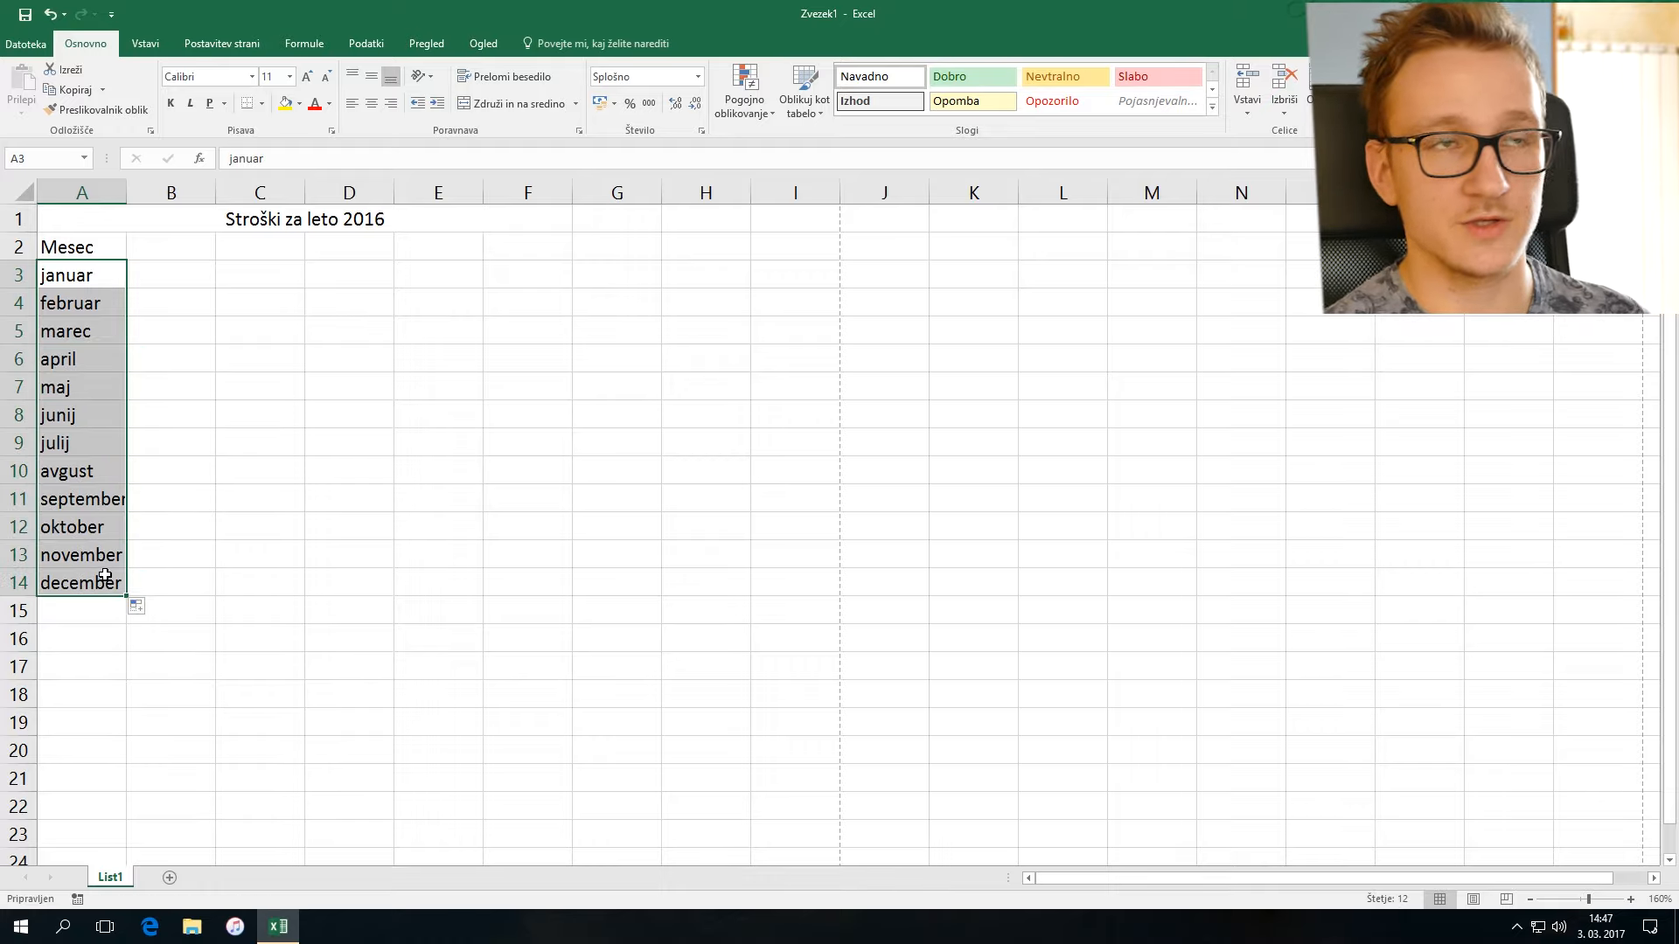
Step: Enter the category headers "Hrana", "Oblačila", "Bencin" and "Drugo" in cells B2 to E2
click(151, 247)
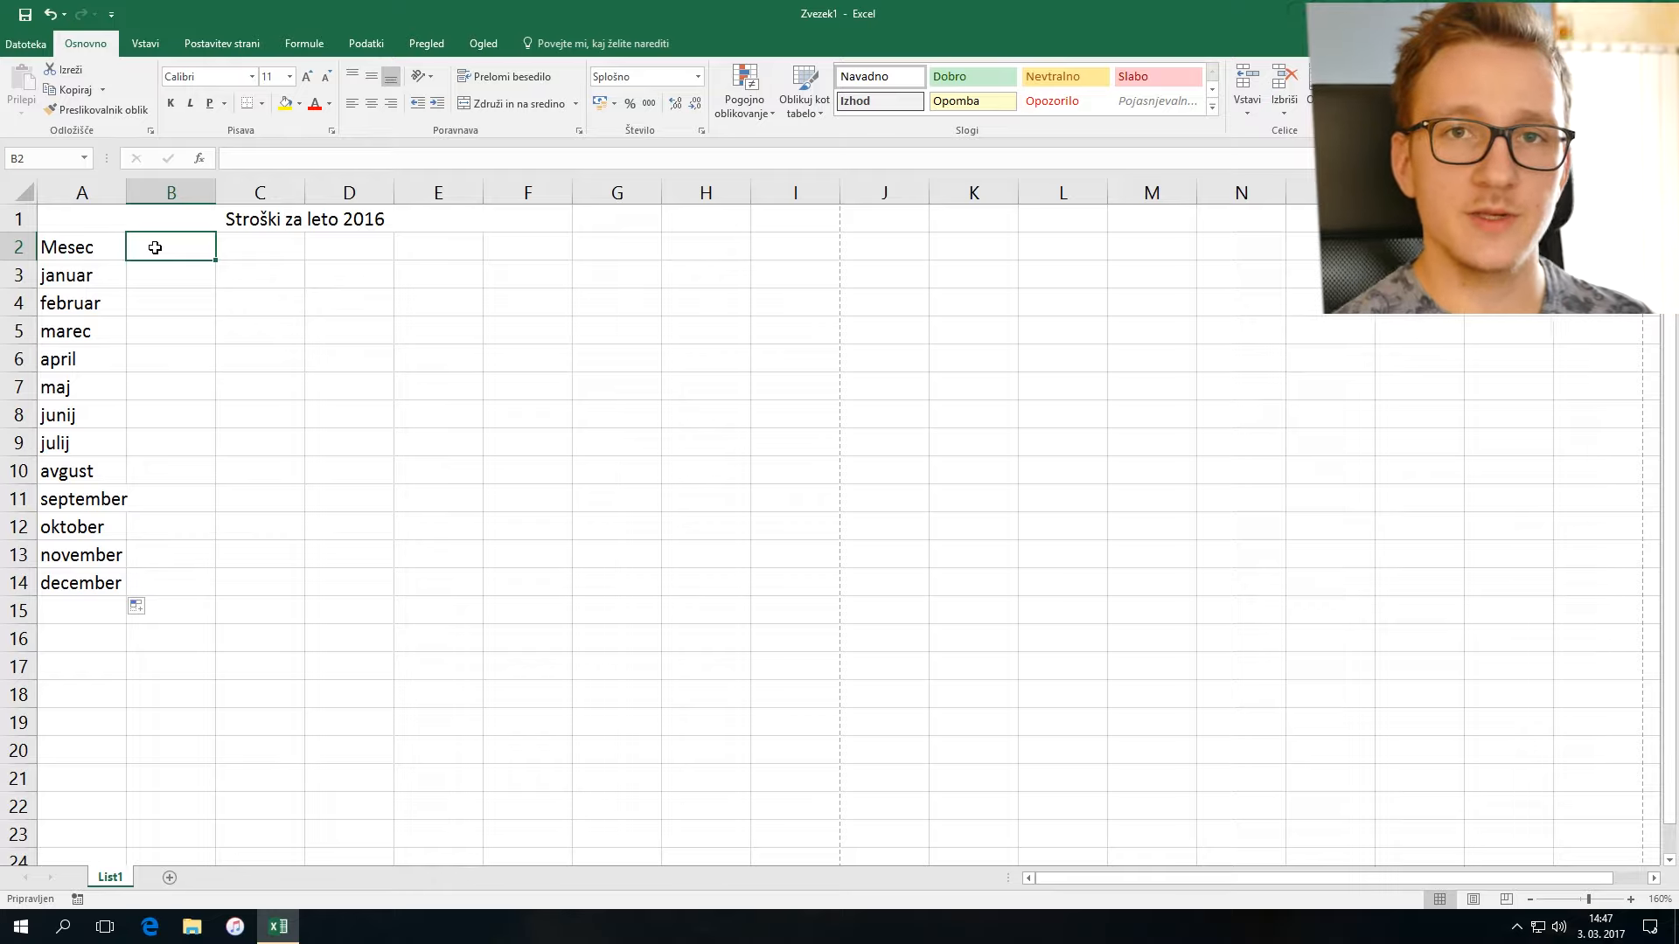
text(Hrana)
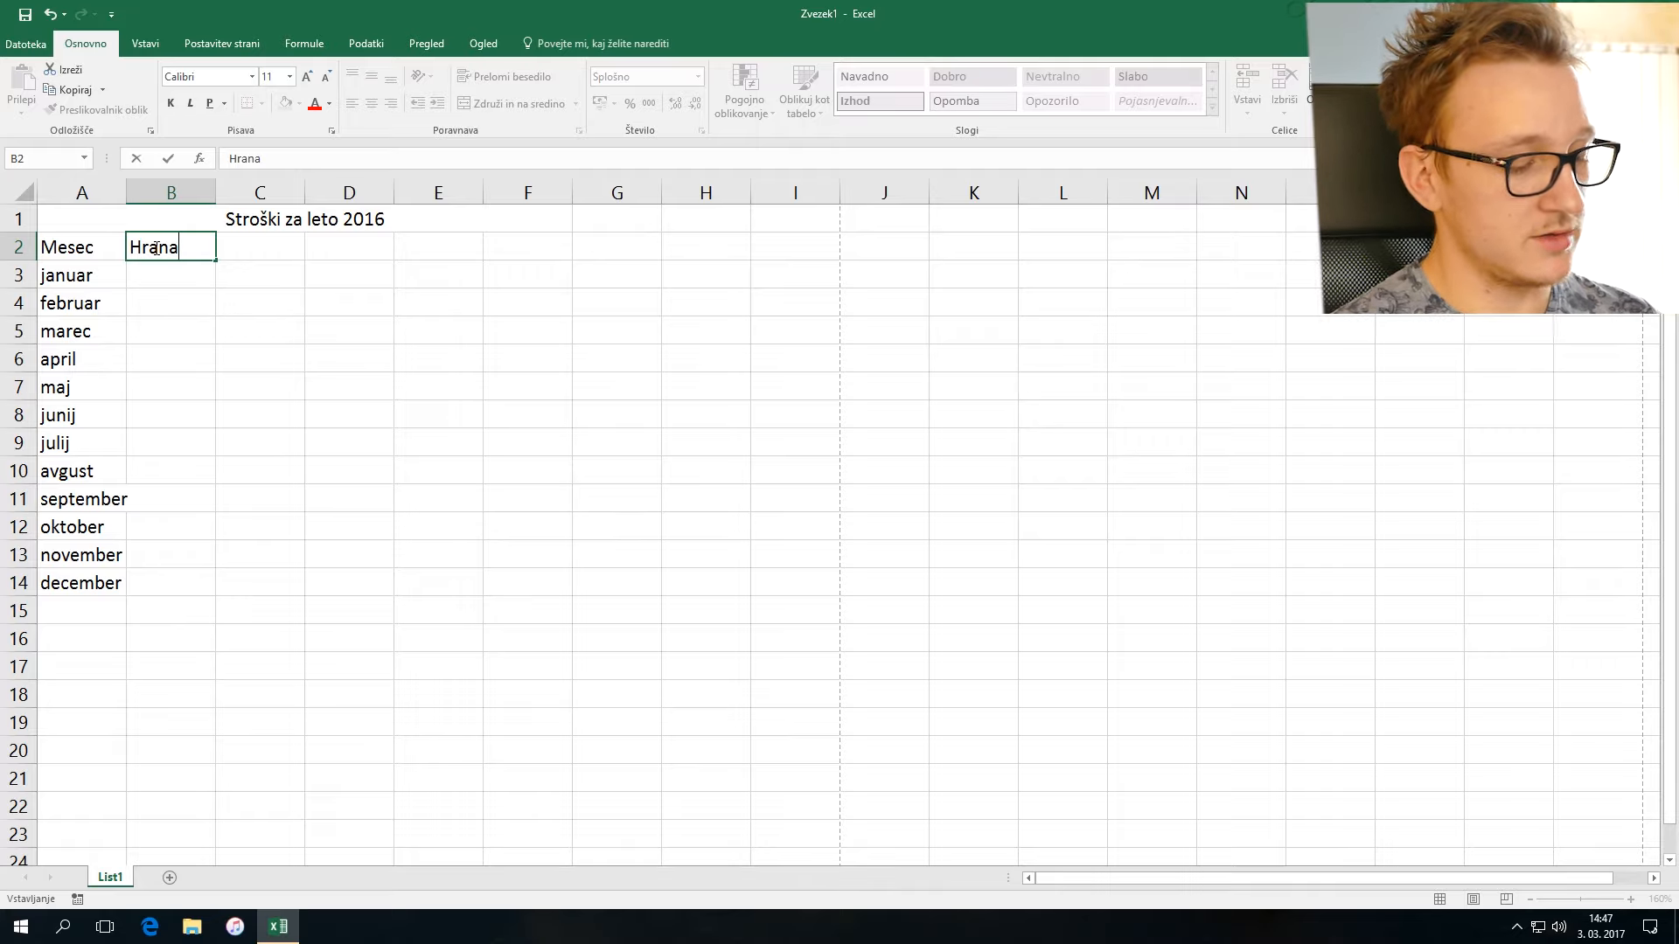
key(Tab)
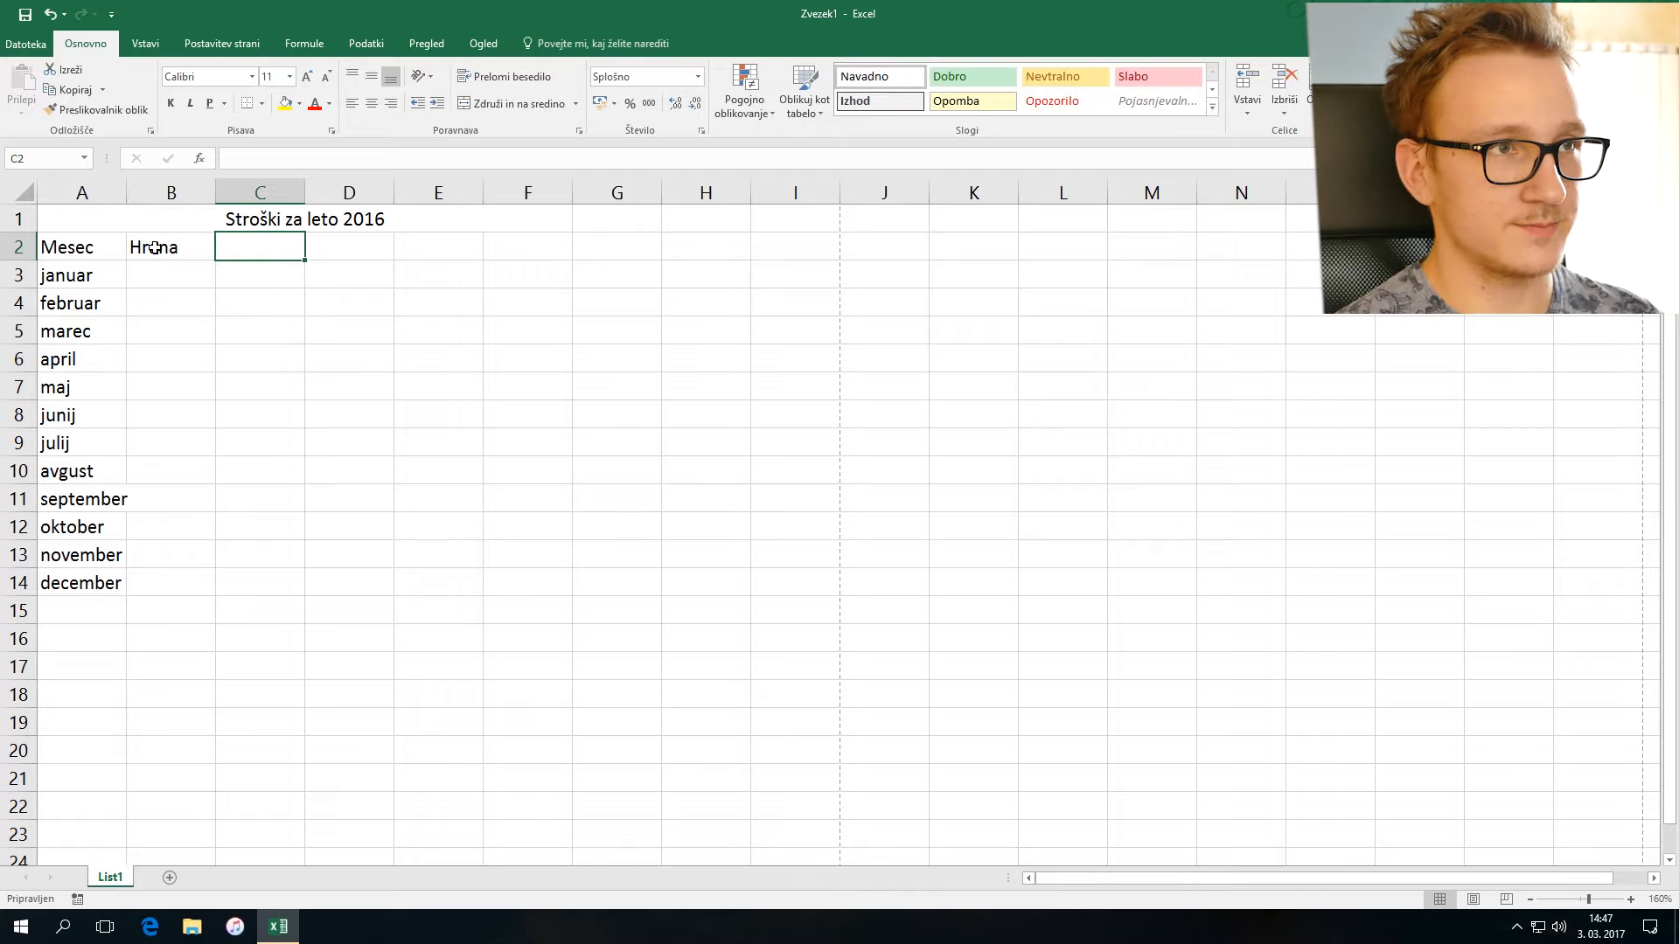
text(Oblačila)
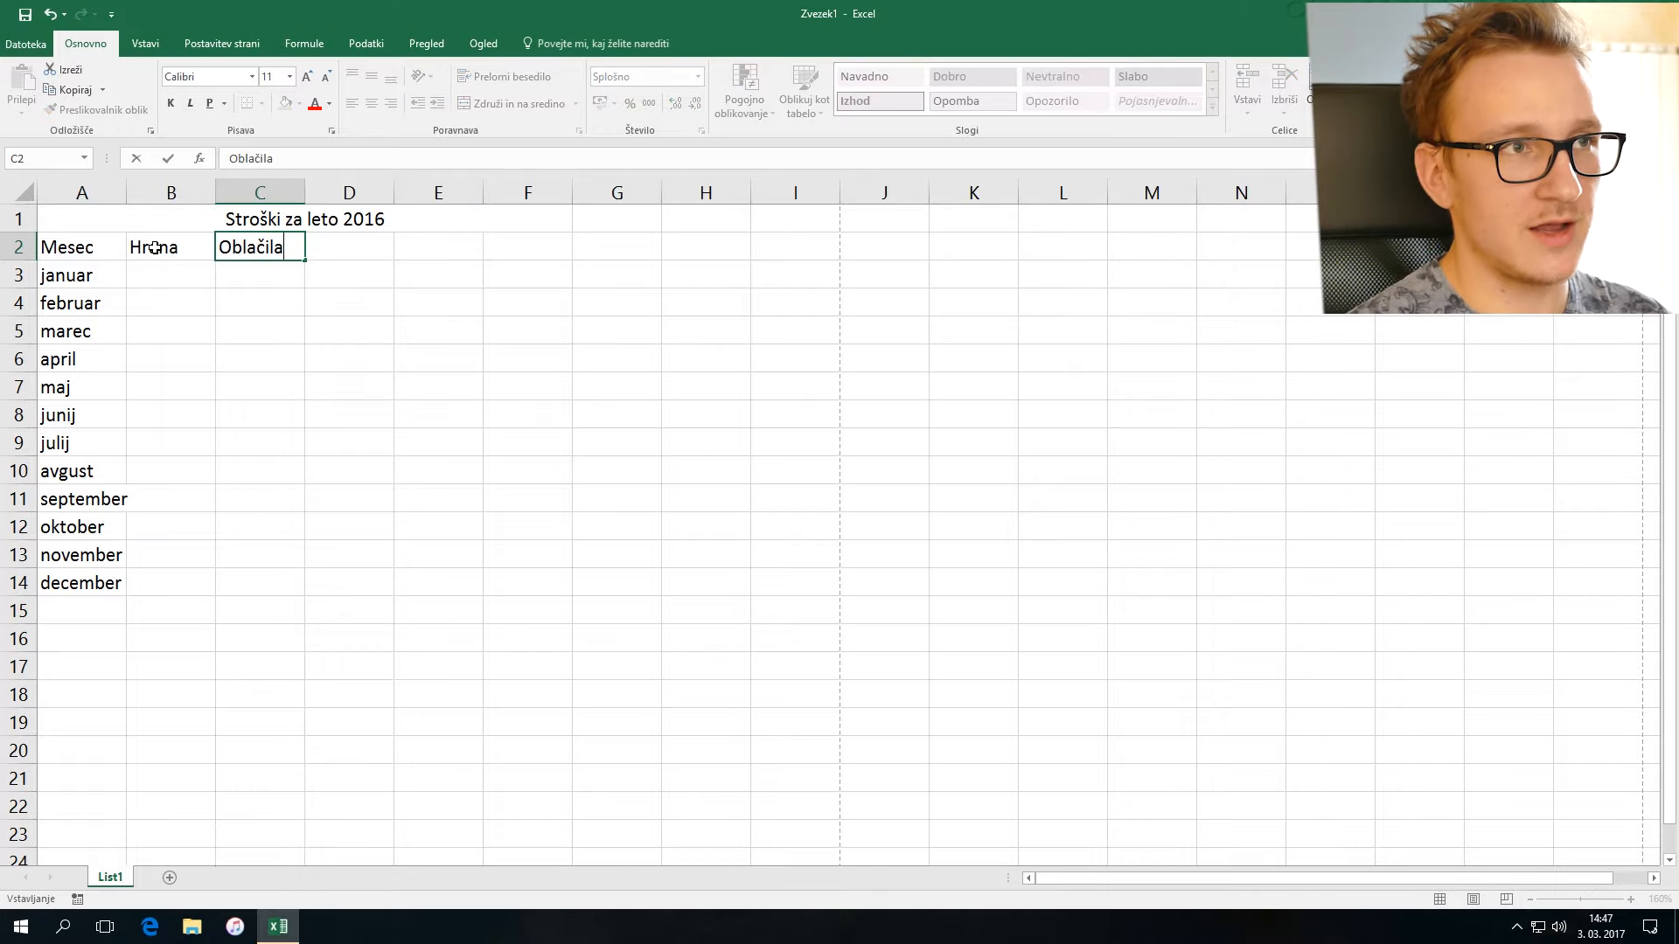
key(Tab)
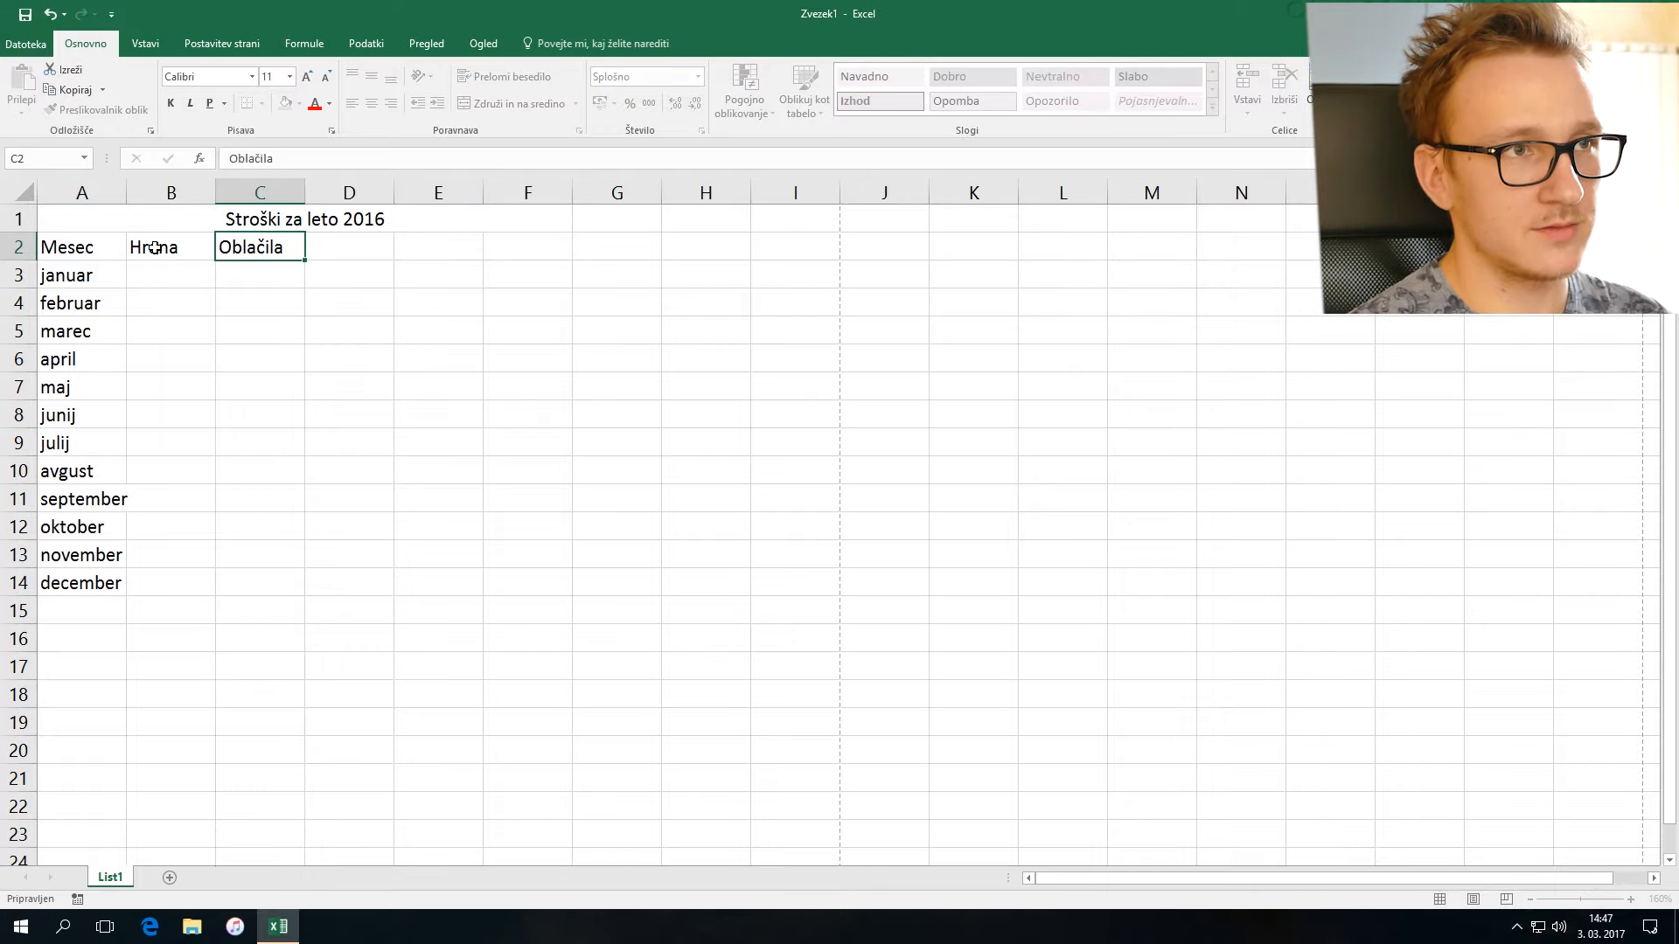
text(Bencin)
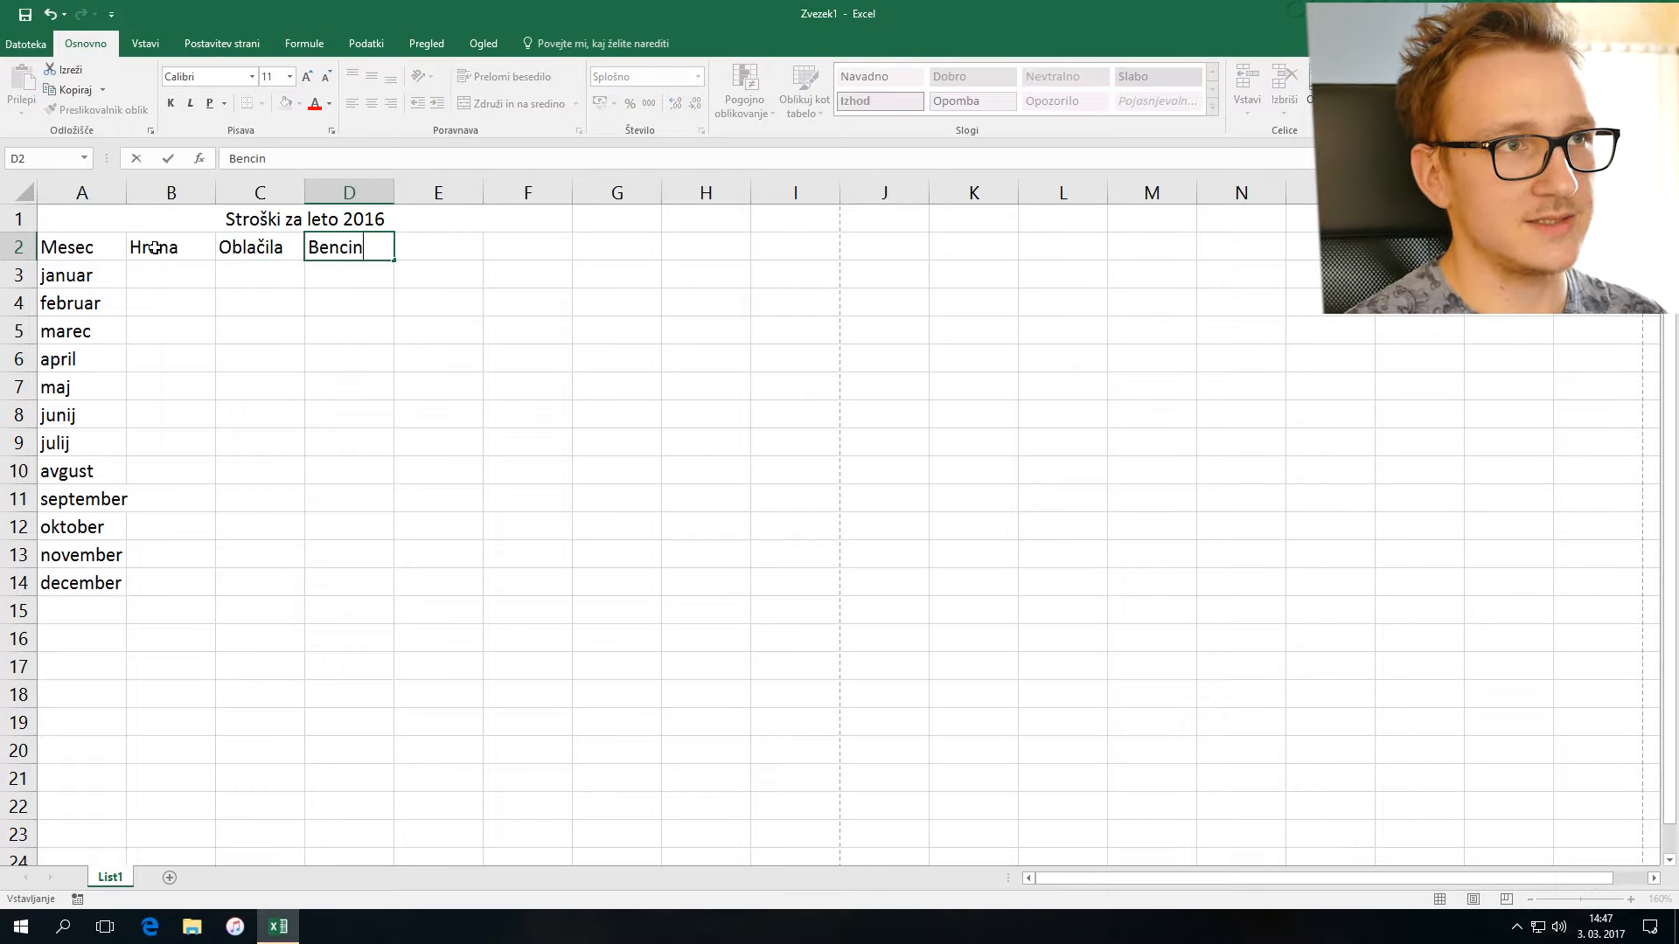
key(Tab)
text(Drugo)
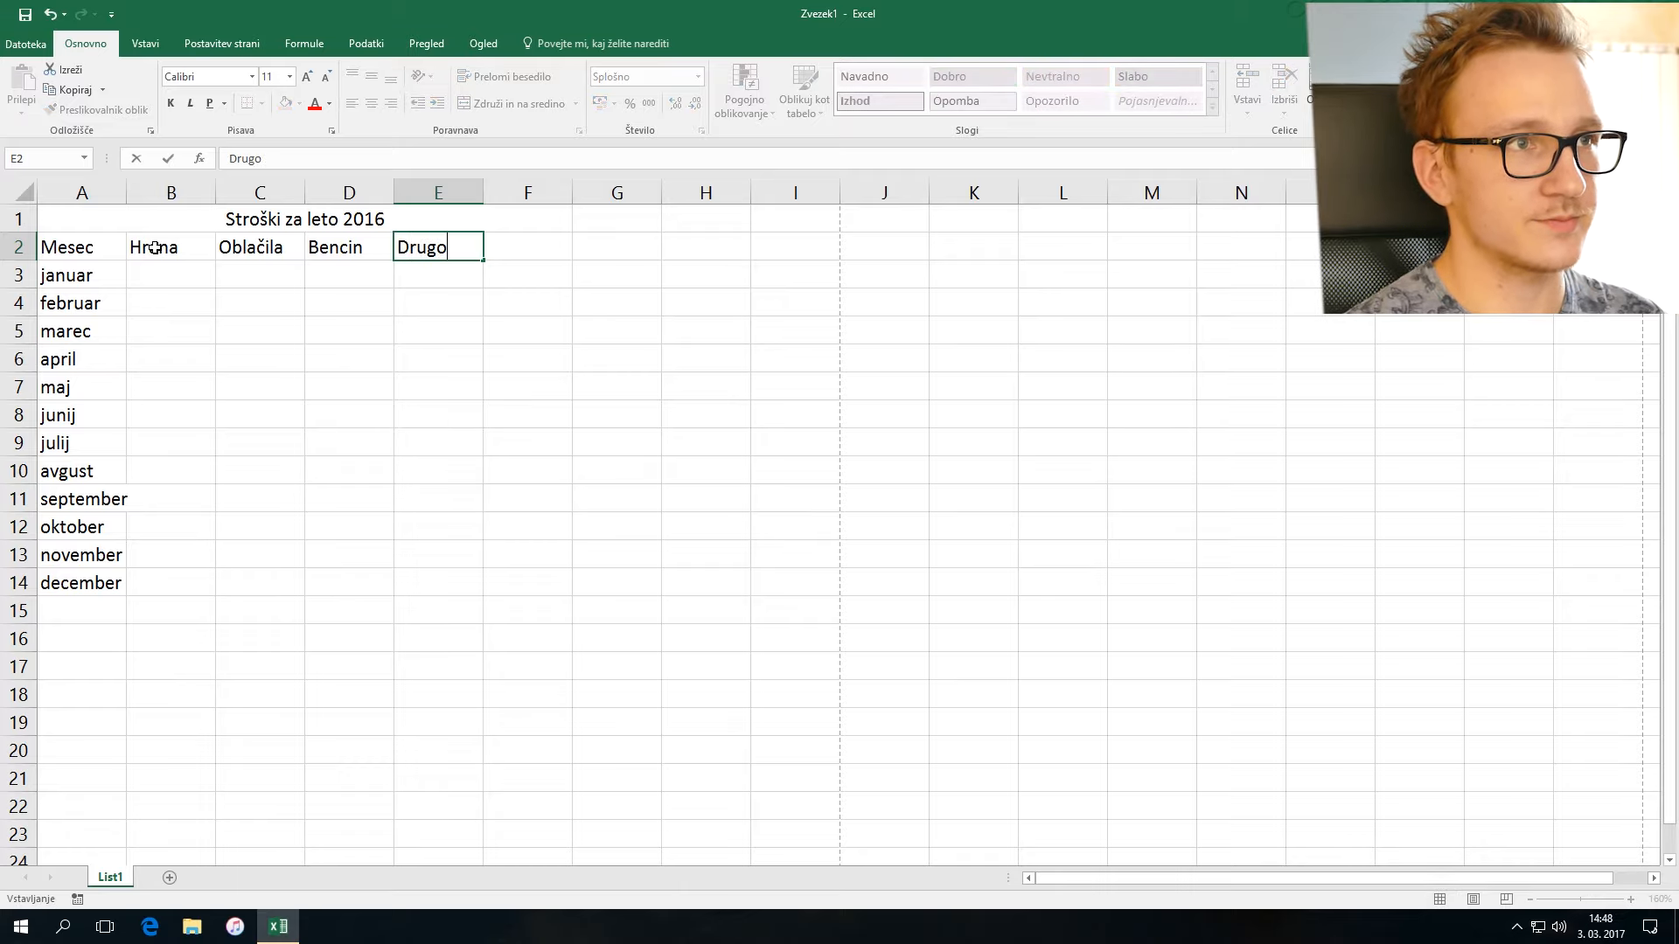
key(Return)
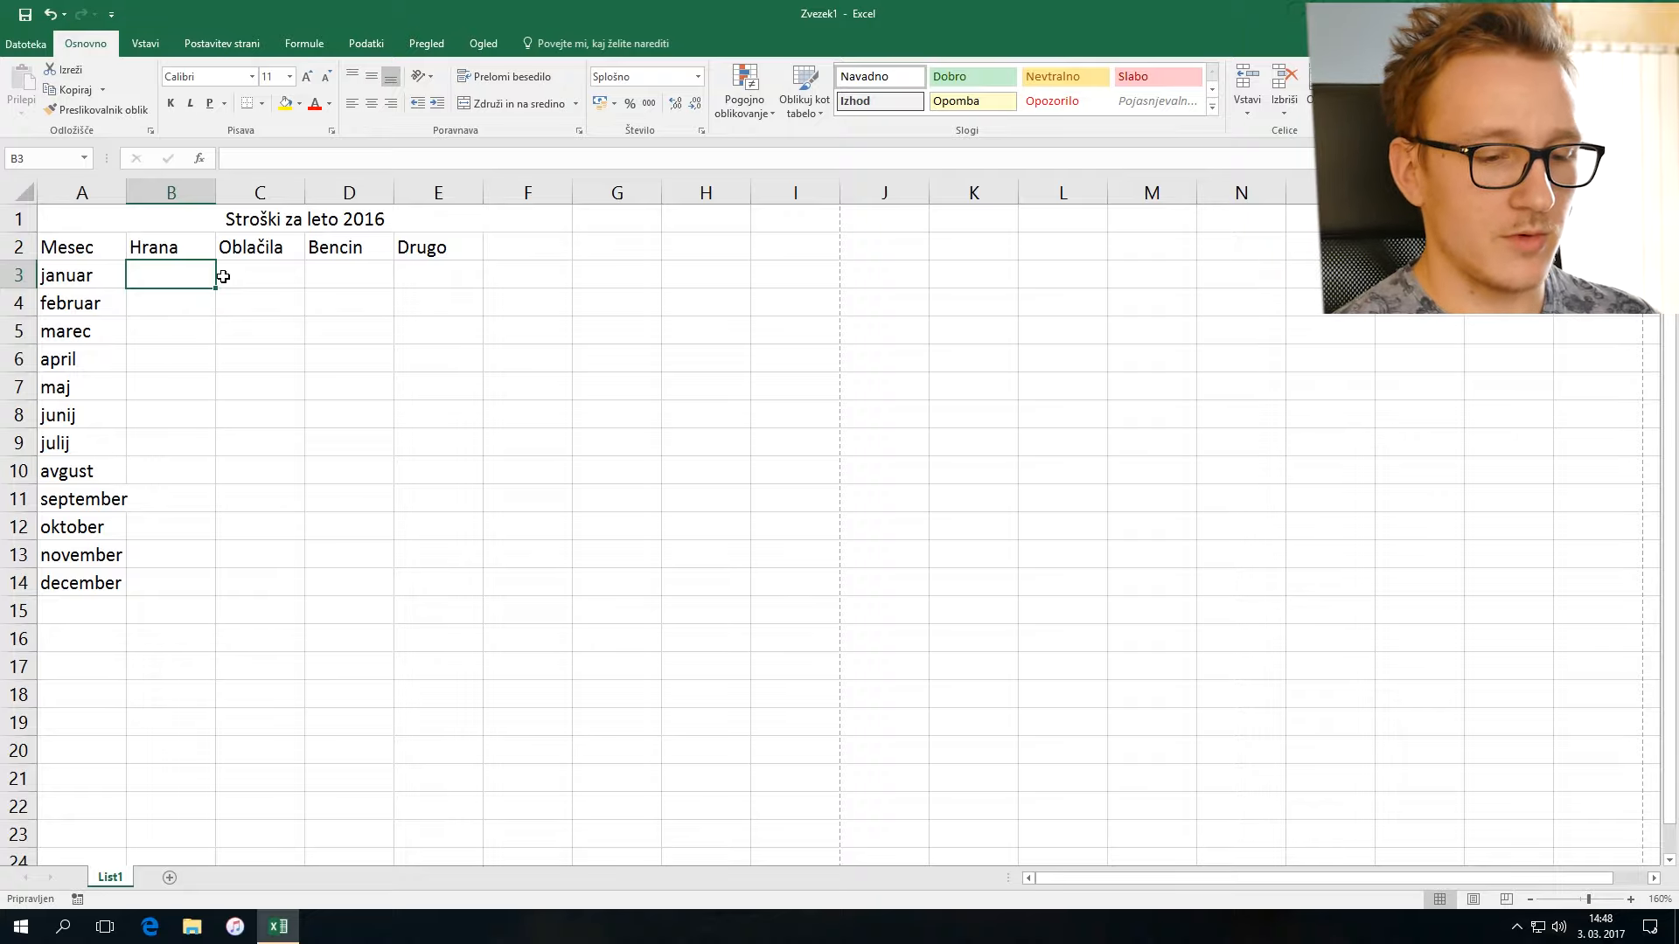
Step: Enter the Hrana amounts 150, 190, 175, 160, 180 and 200 for januar to junij in B3:B8
text(150)
key(Return)
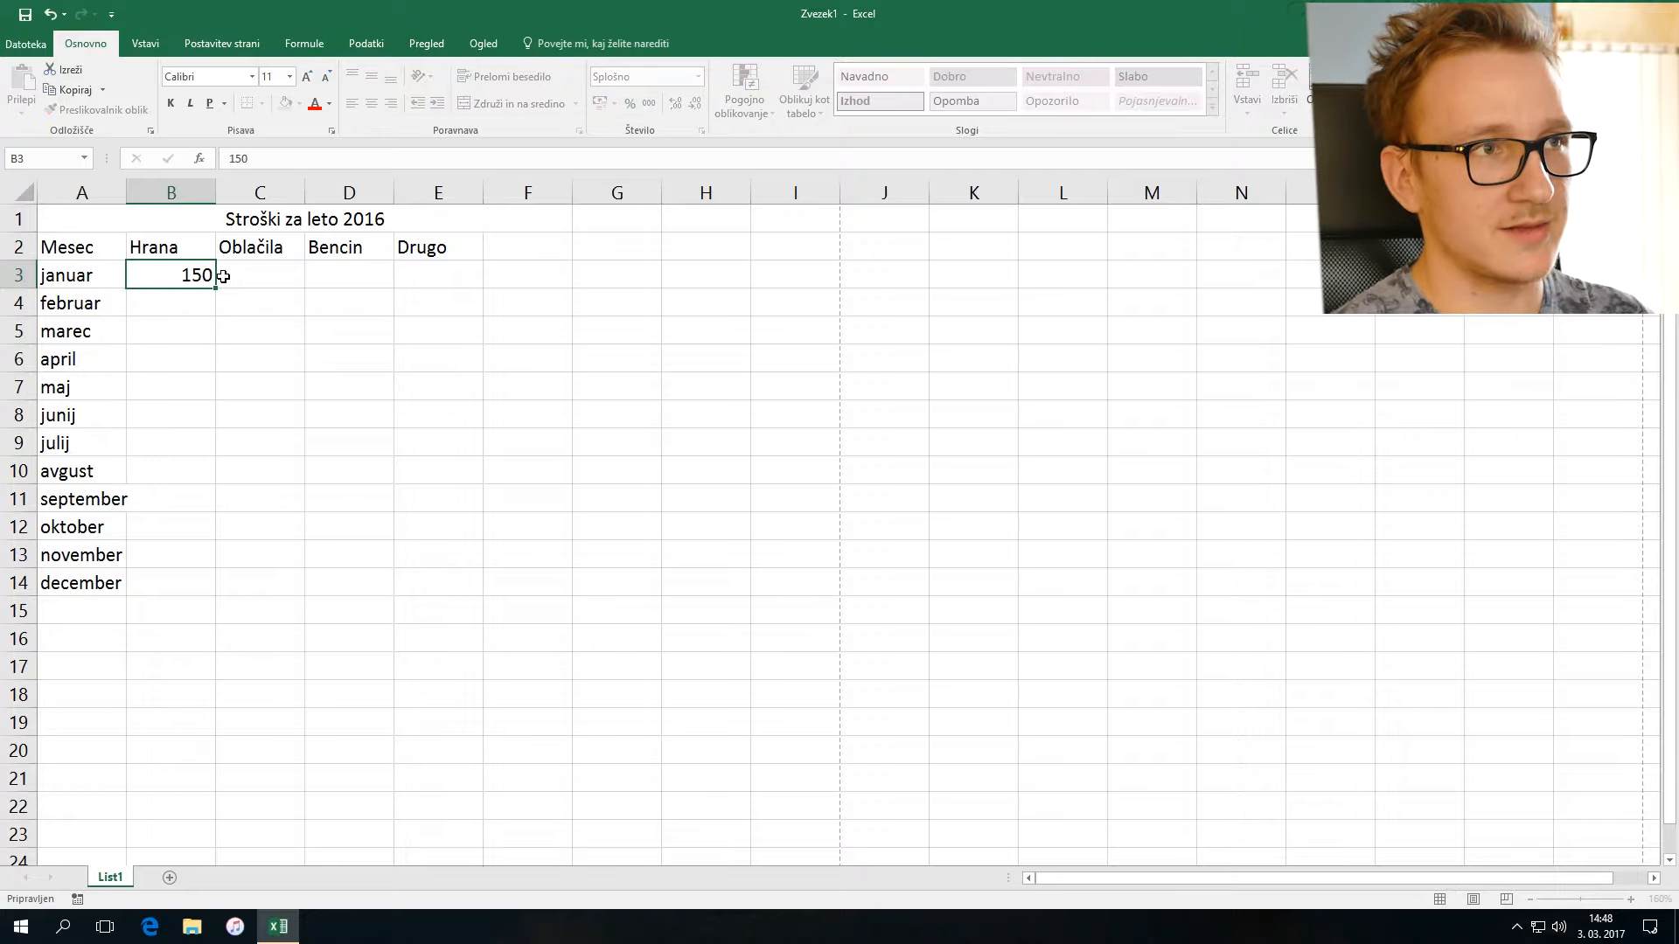
text(190)
key(Return)
text(175)
key(Return)
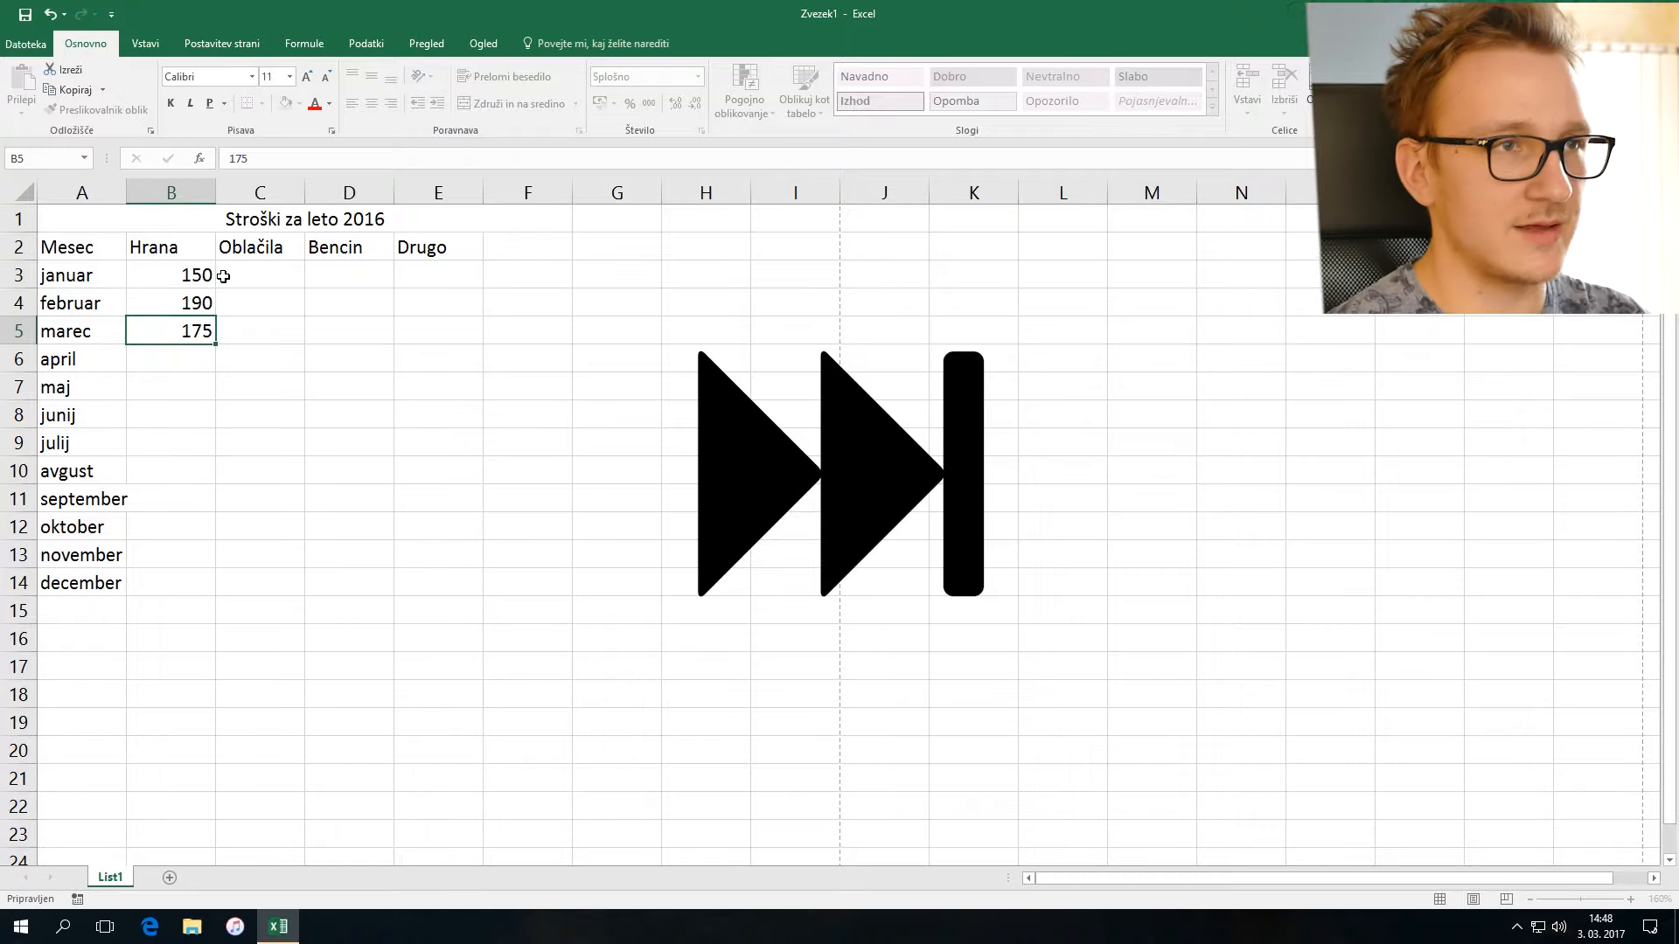
text(160)
key(Return)
text(180)
key(Return)
text(200)
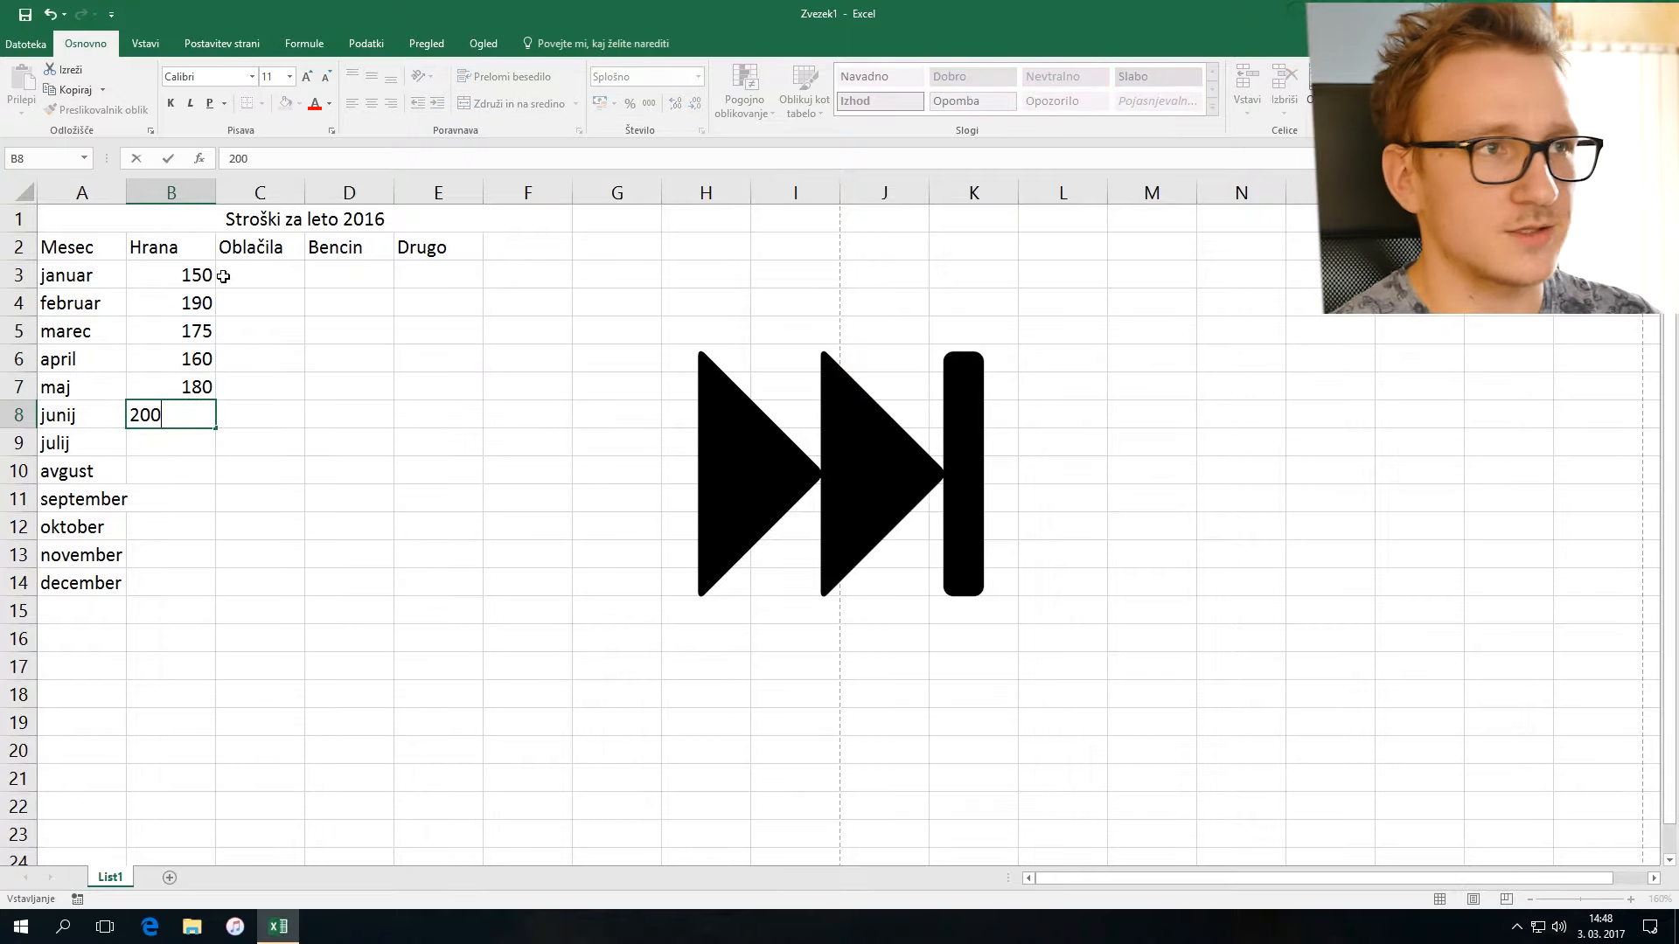
key(Return)
Step: Enter the Hrana amounts 250, 260, 170, 180, 180 and 250 for julij to december in B9:B14
text(250)
key(Return)
text(260)
key(Return)
text(170)
key(Return)
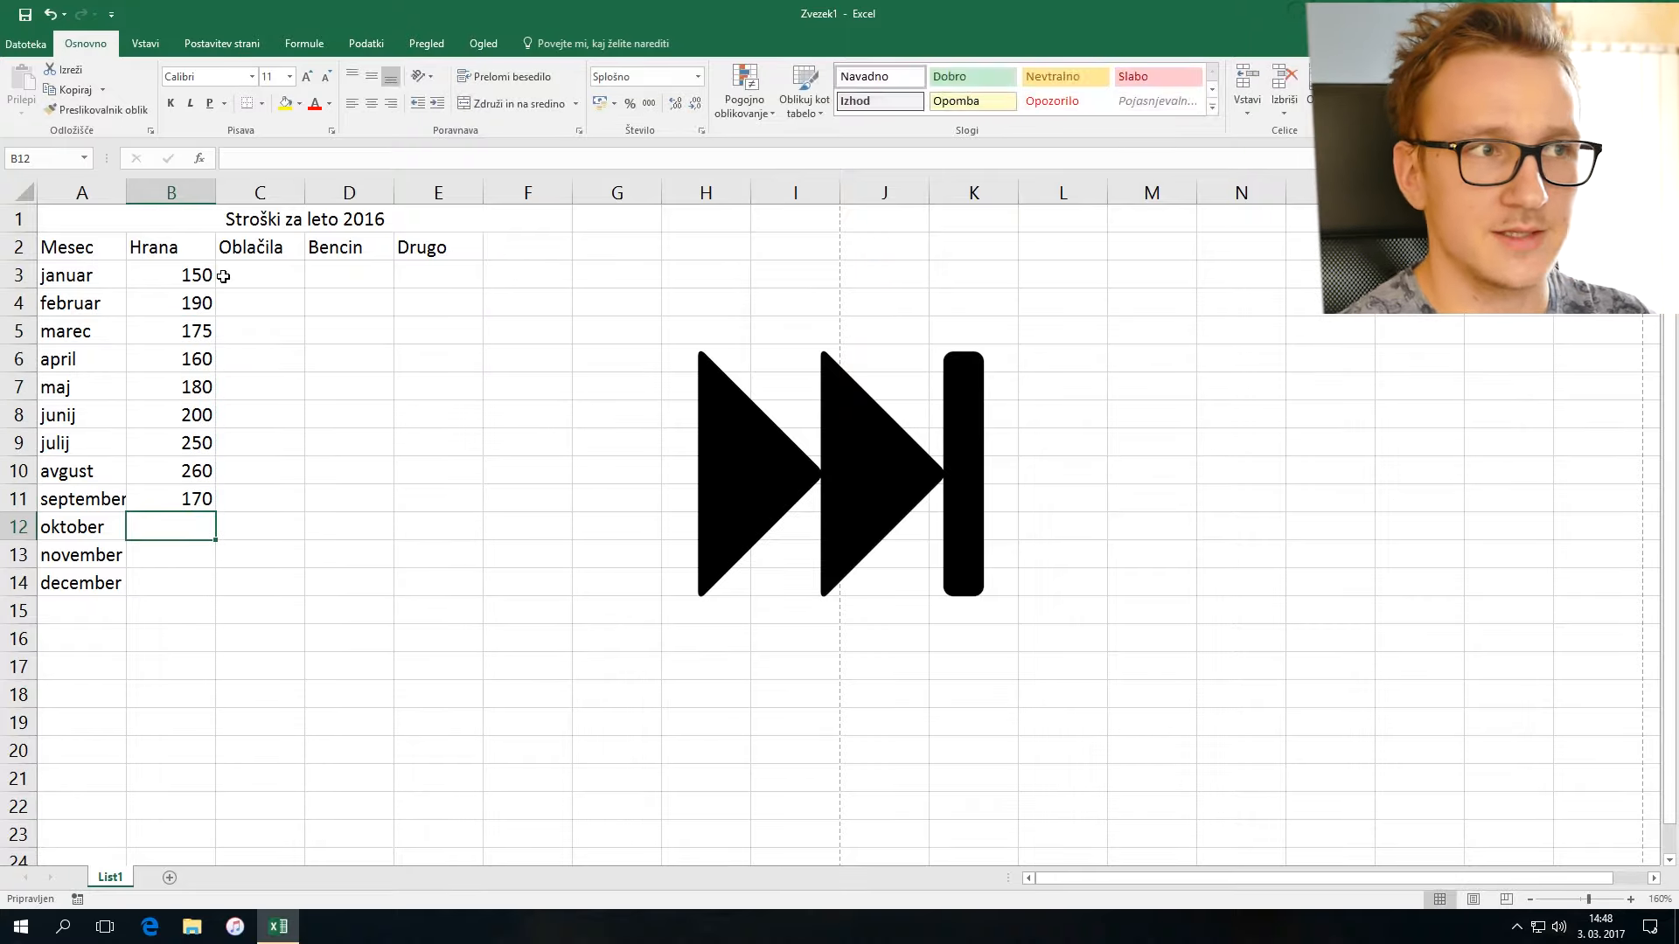
text(180)
key(Return)
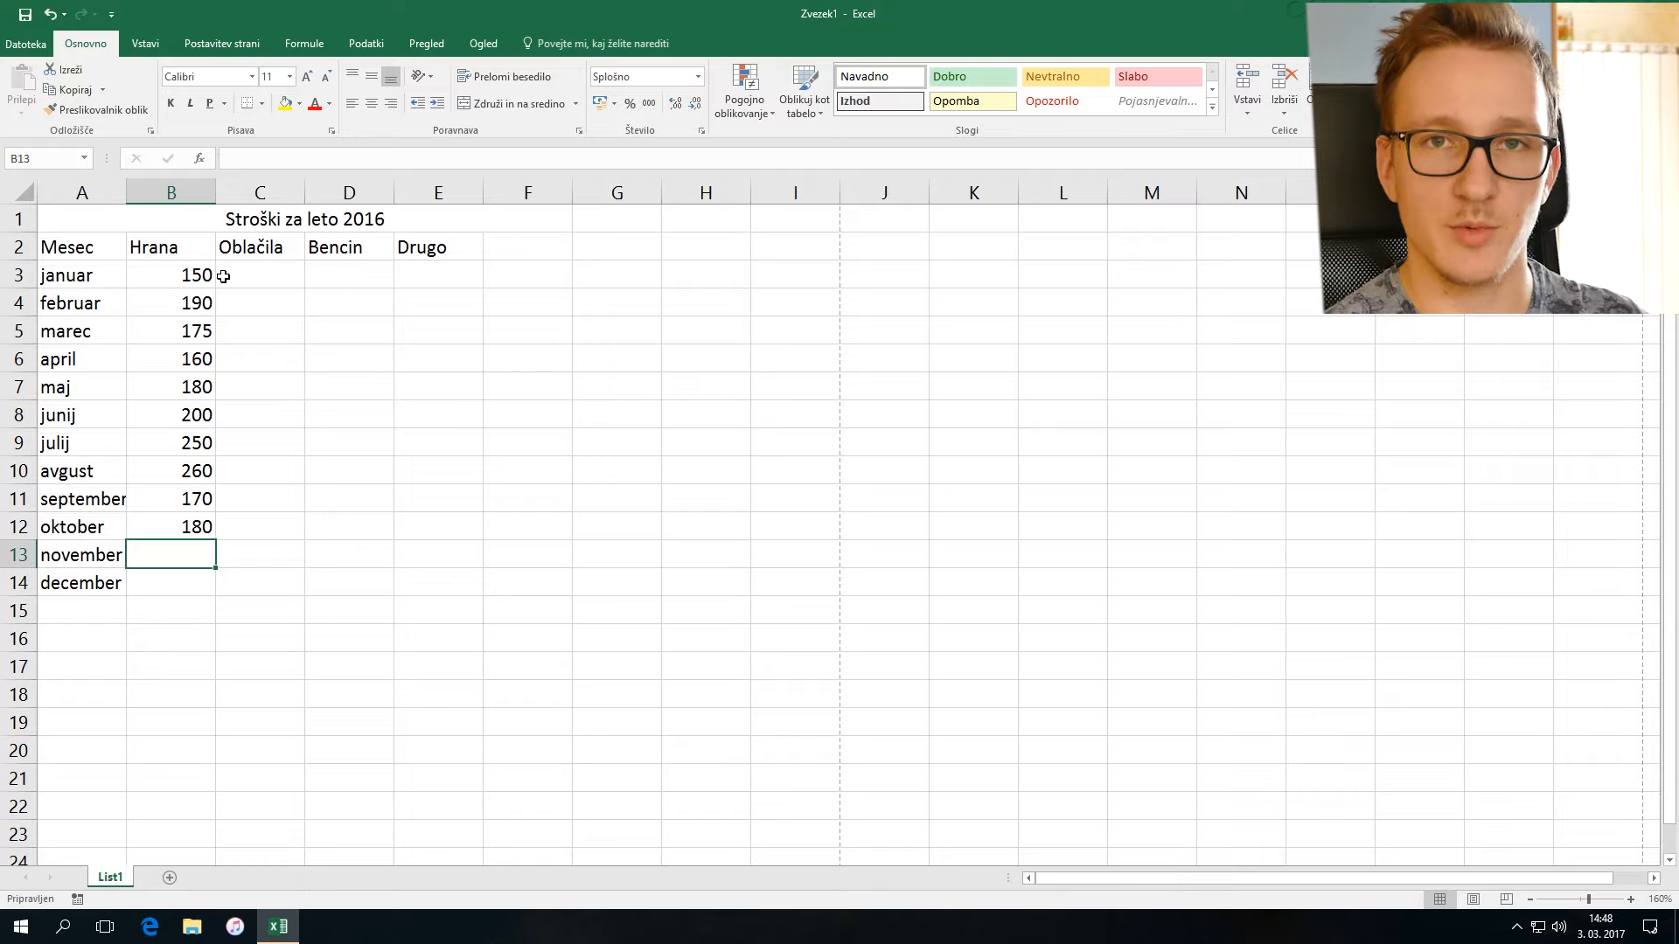
text(180)
key(Return)
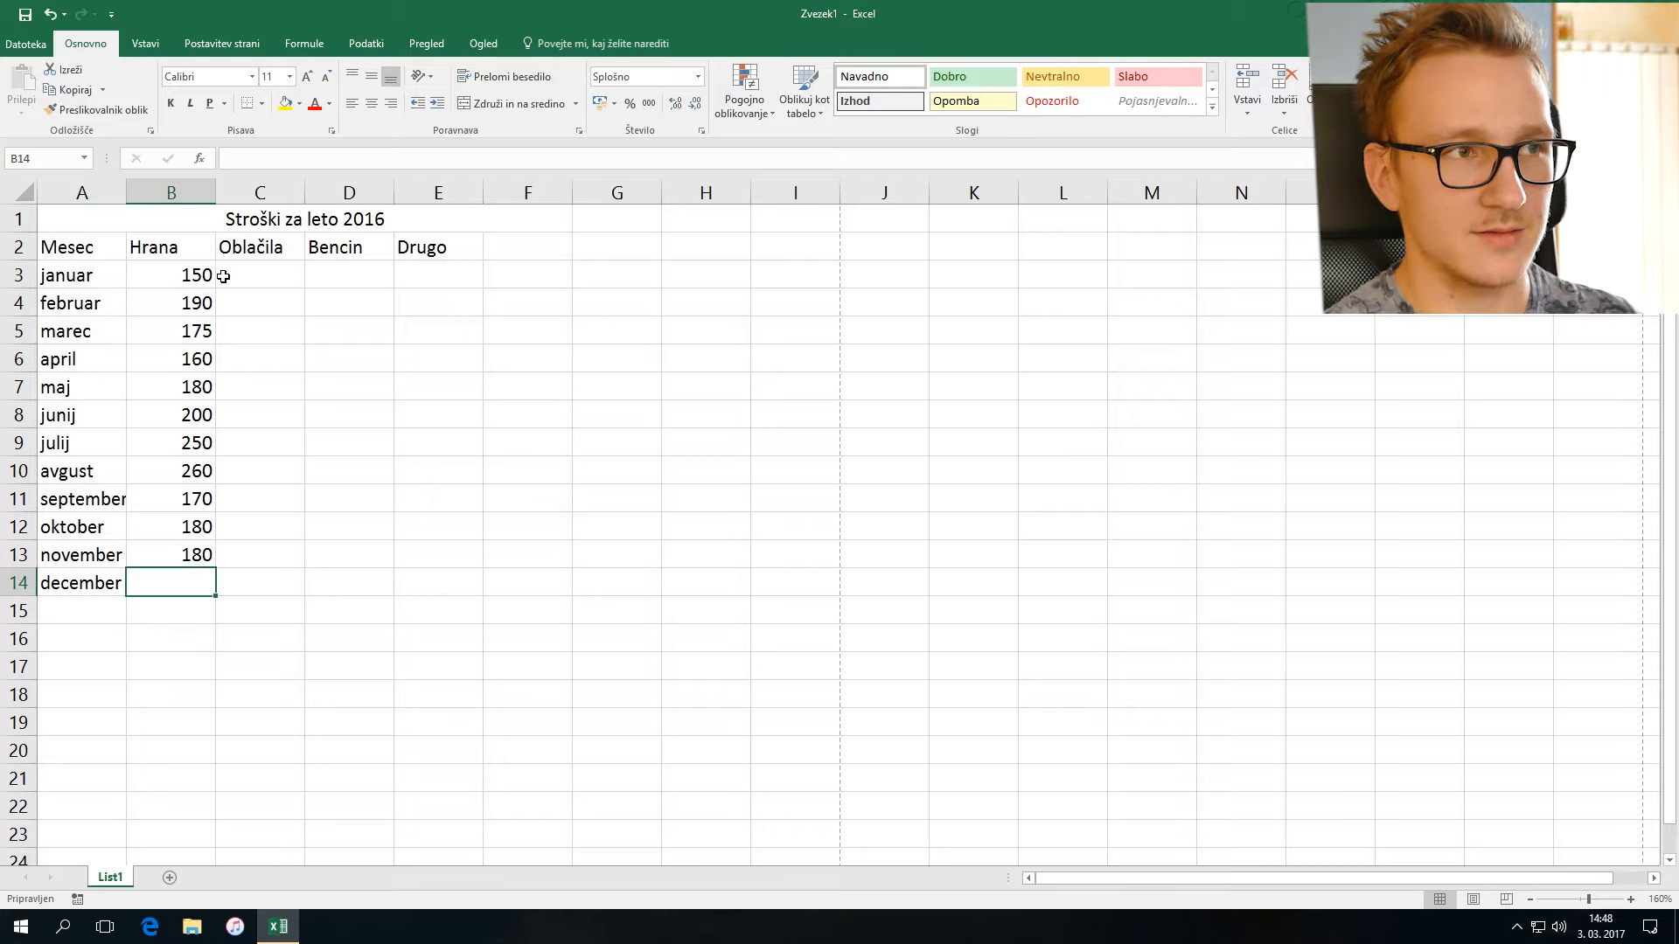
text(250)
Step: Enter the Oblačila amounts 0 for januar and 100 for februar in cells C3 and C4
click(224, 276)
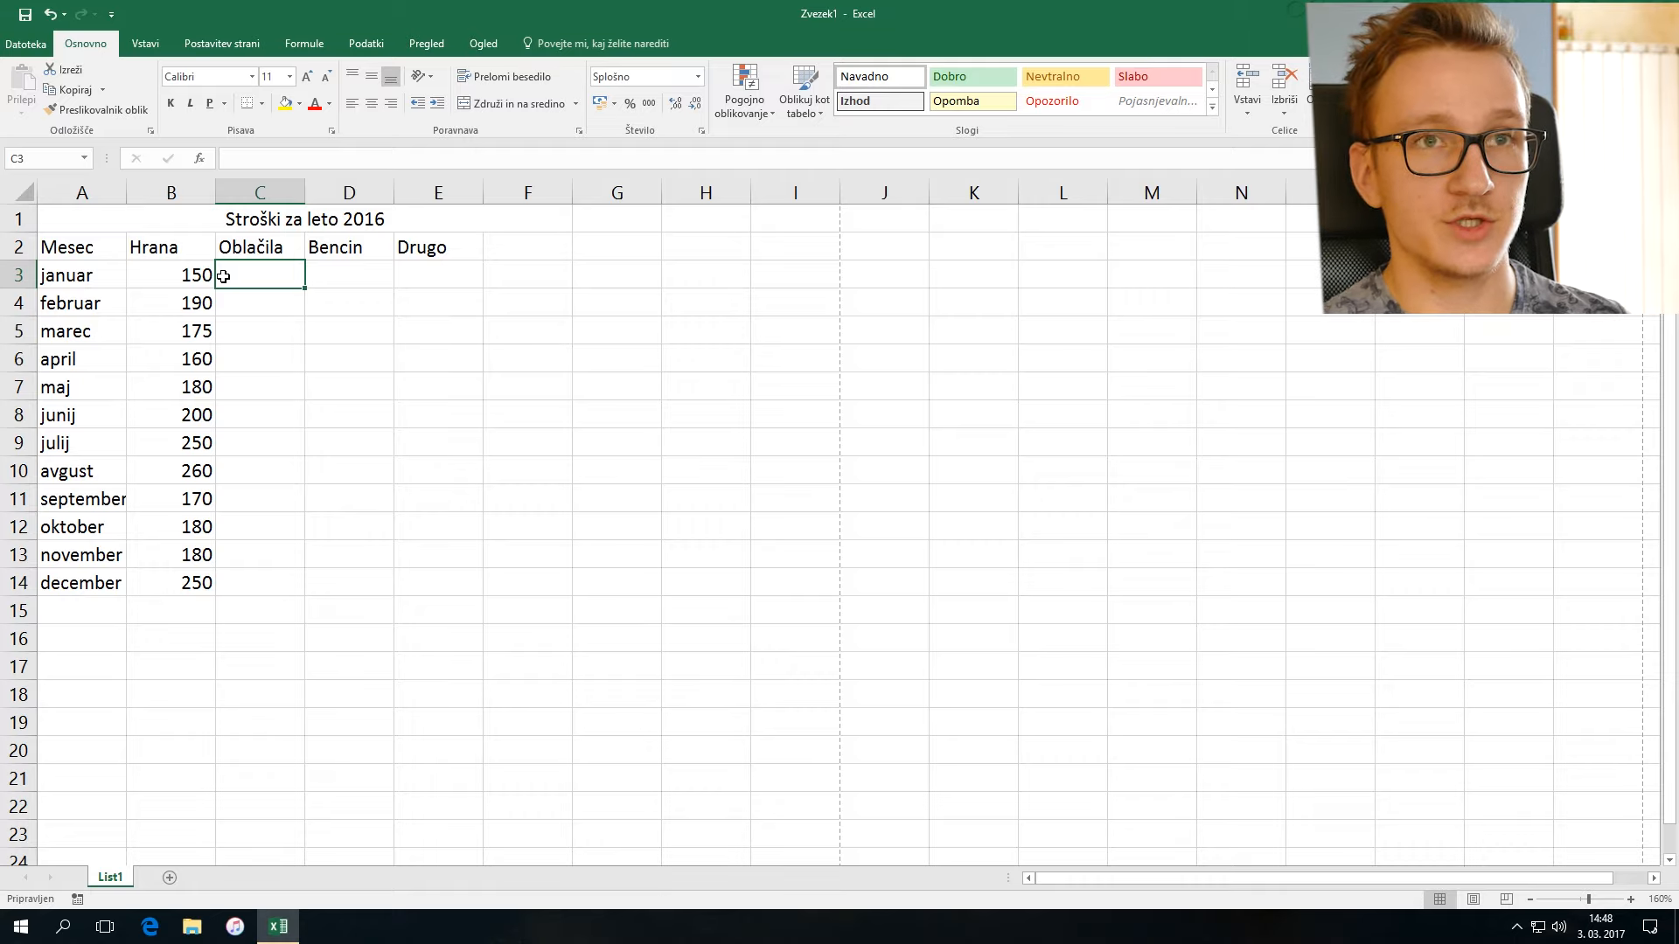
text(0)
key(Return)
text(100)
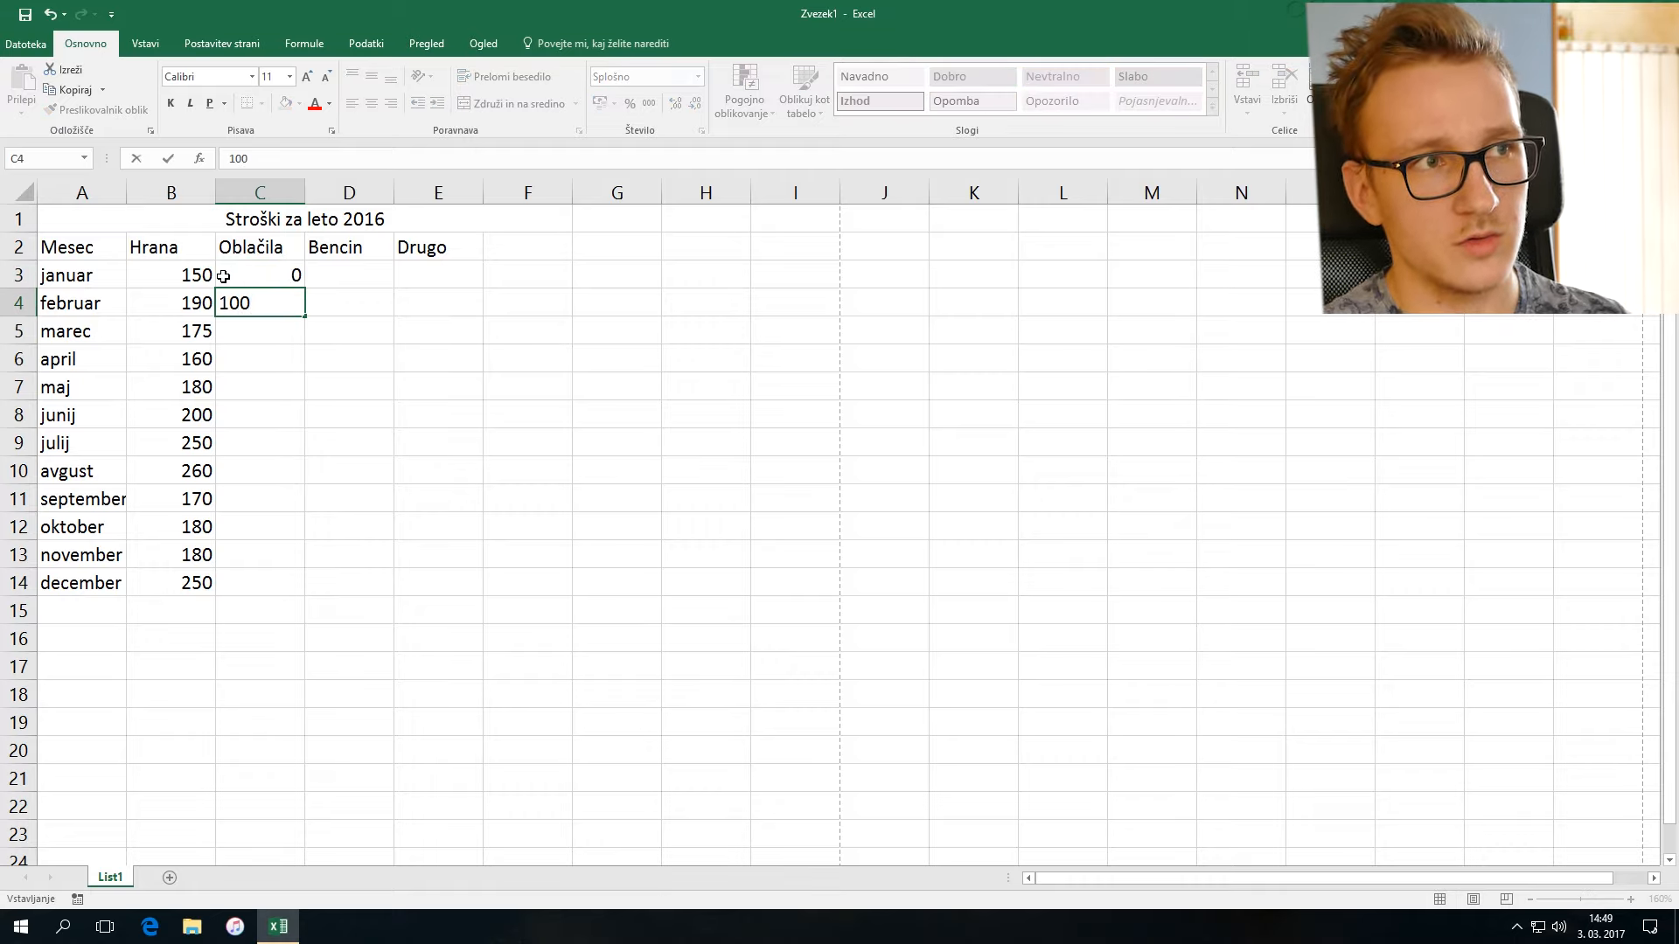
key(Return)
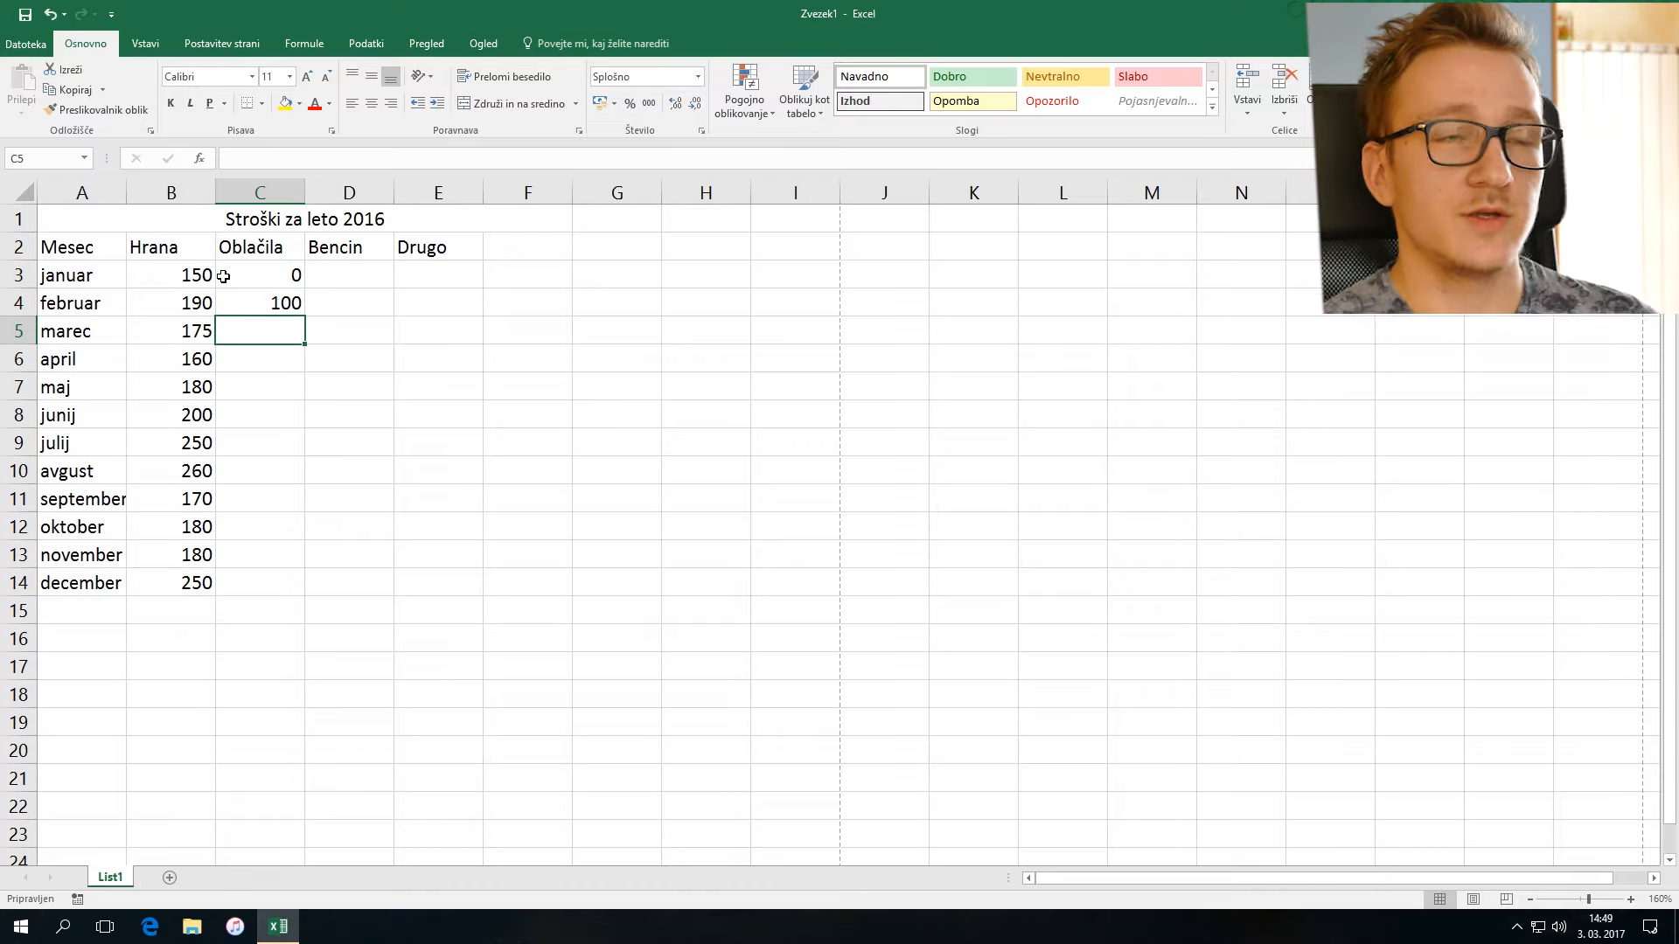
Step: Copy the alternating 0 and 100 pattern from C3:C4 down the Oblačila column to C14
drag(243, 271, 251, 292)
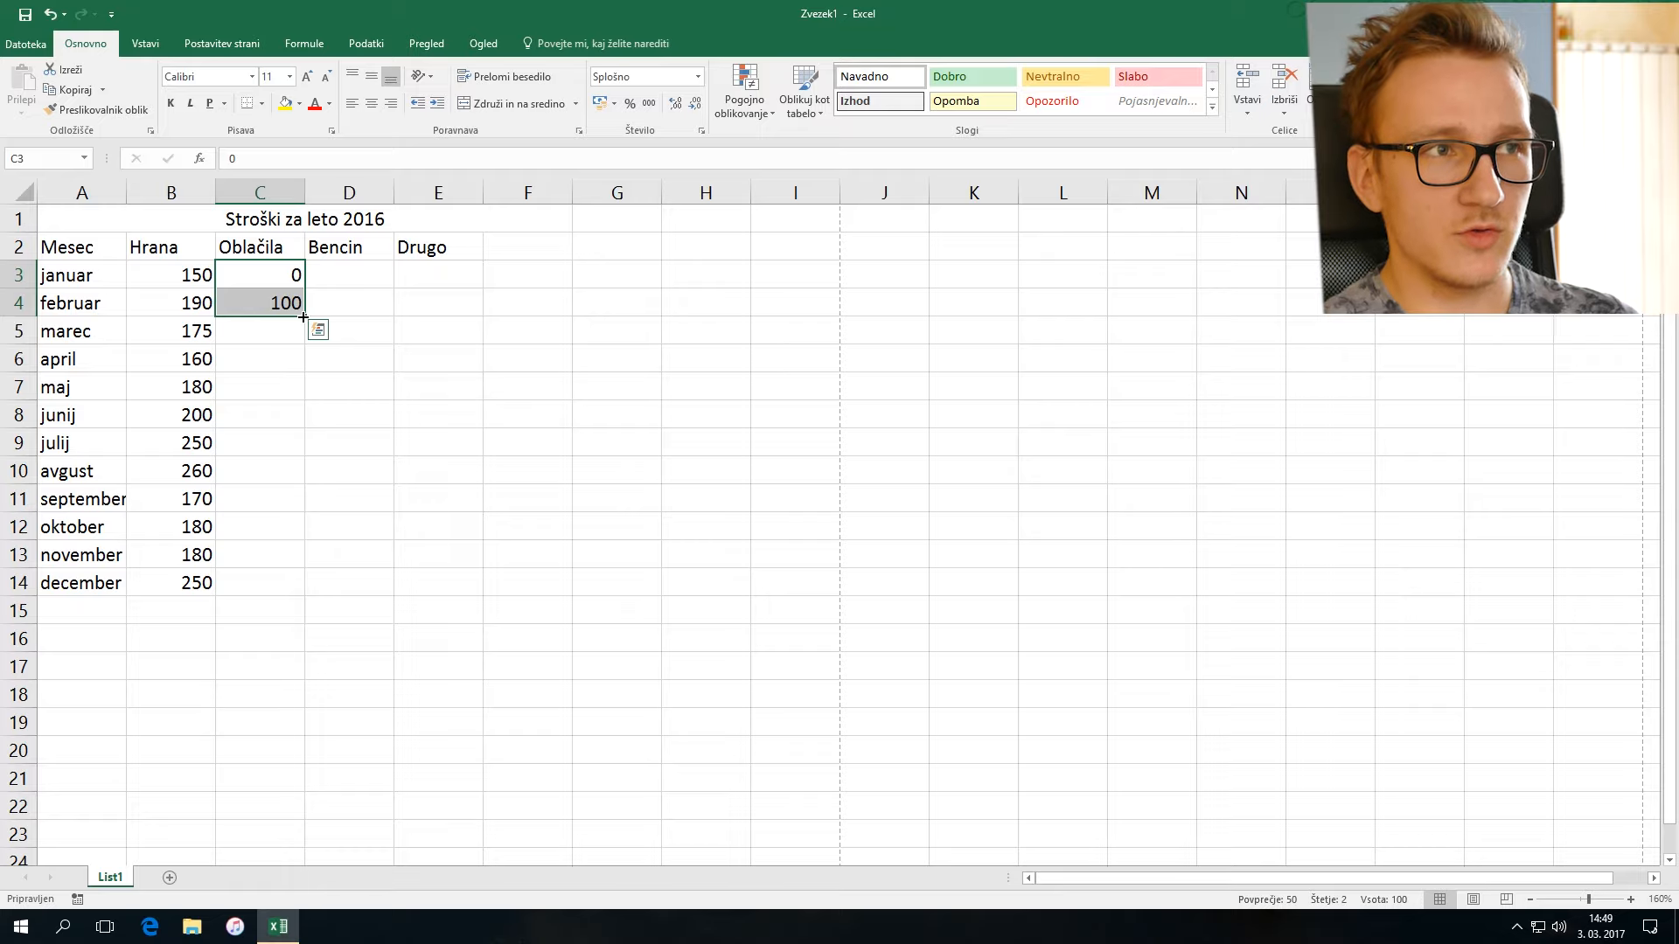
mouse_move(303, 317)
mouse_down()
mouse_move(303, 337)
mouse_move(303, 310)
mouse_up()
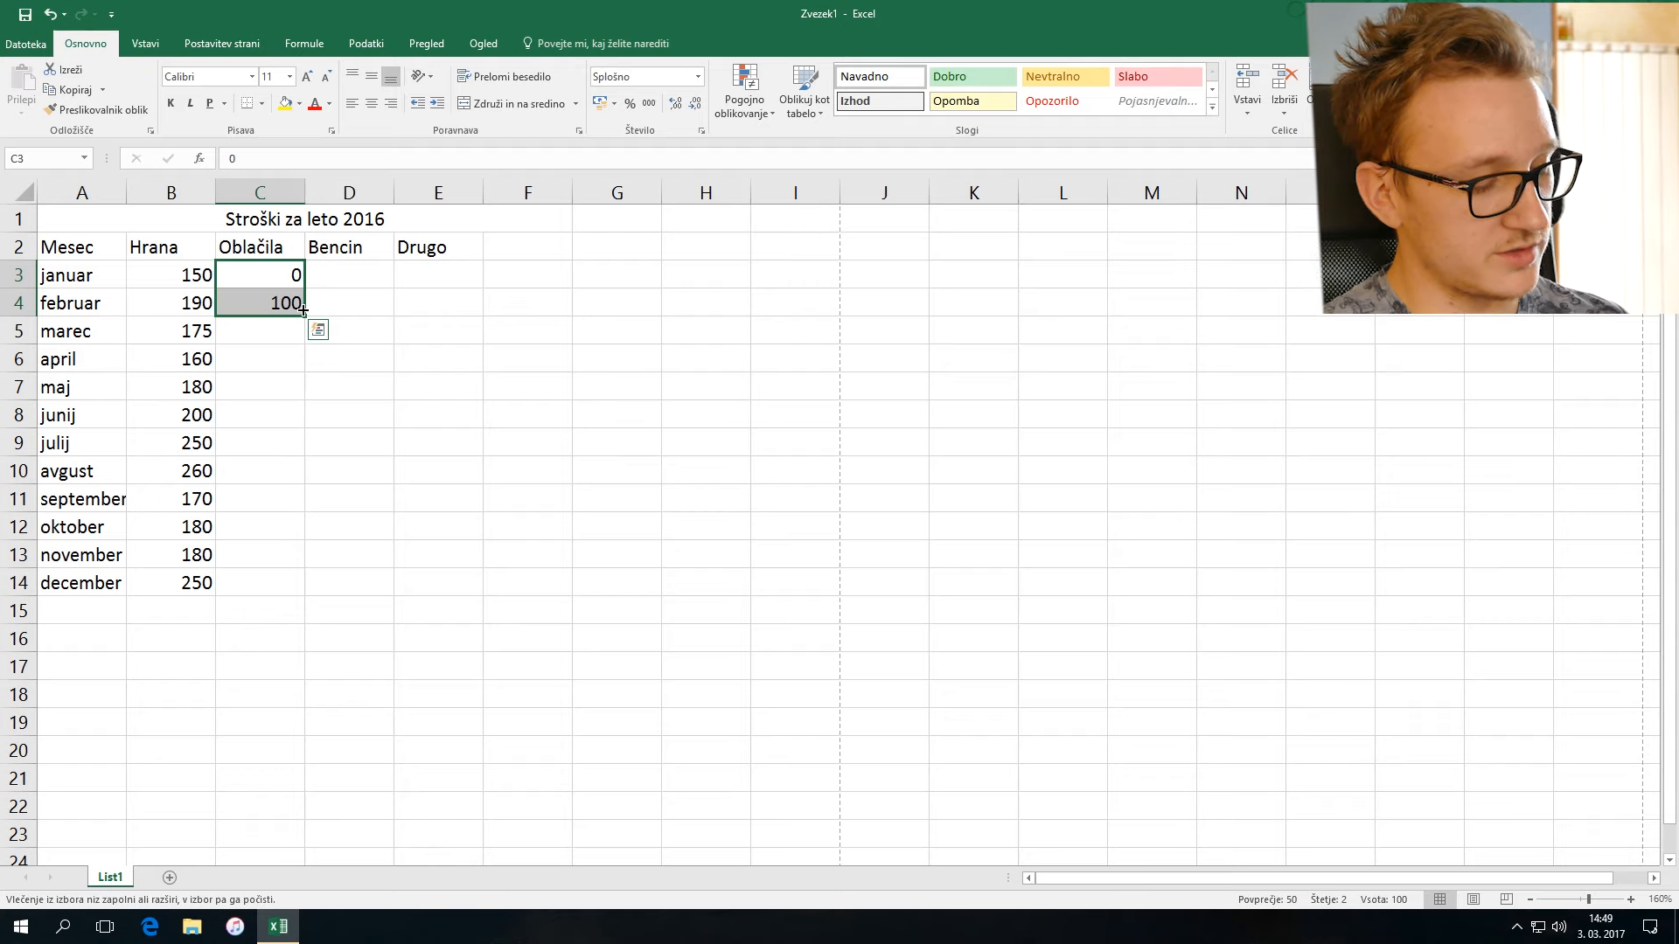
drag(303, 311, 304, 584)
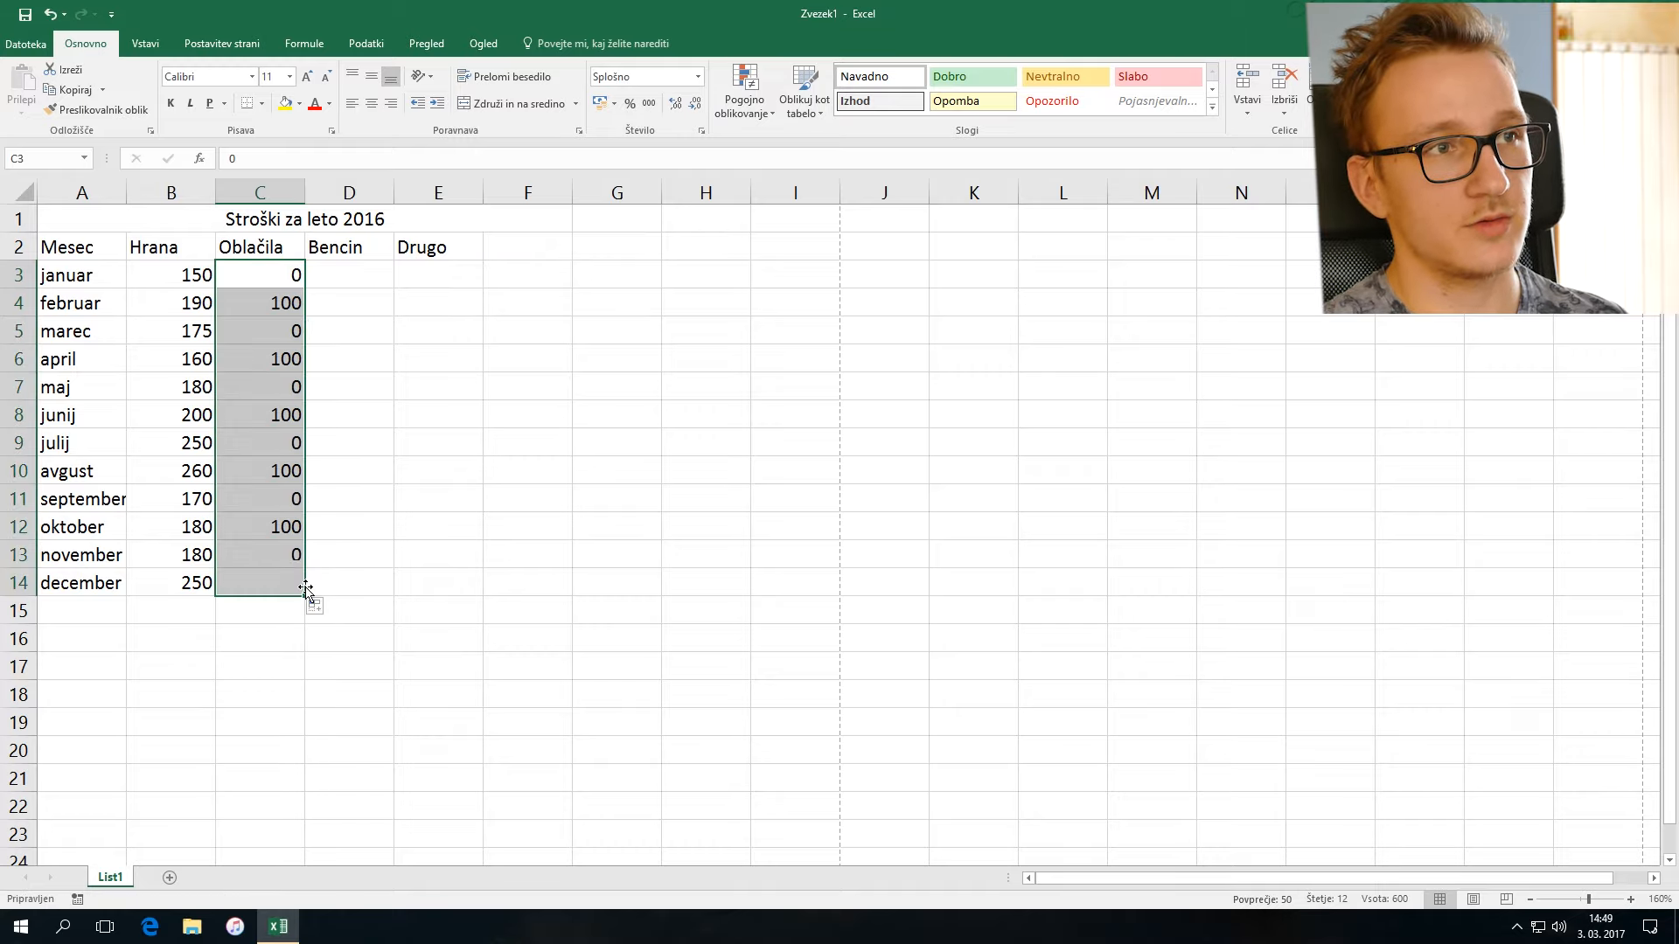
Step: Enter 70 as the januar Bencin amount in cell D3, keeping that cell selected
click(364, 278)
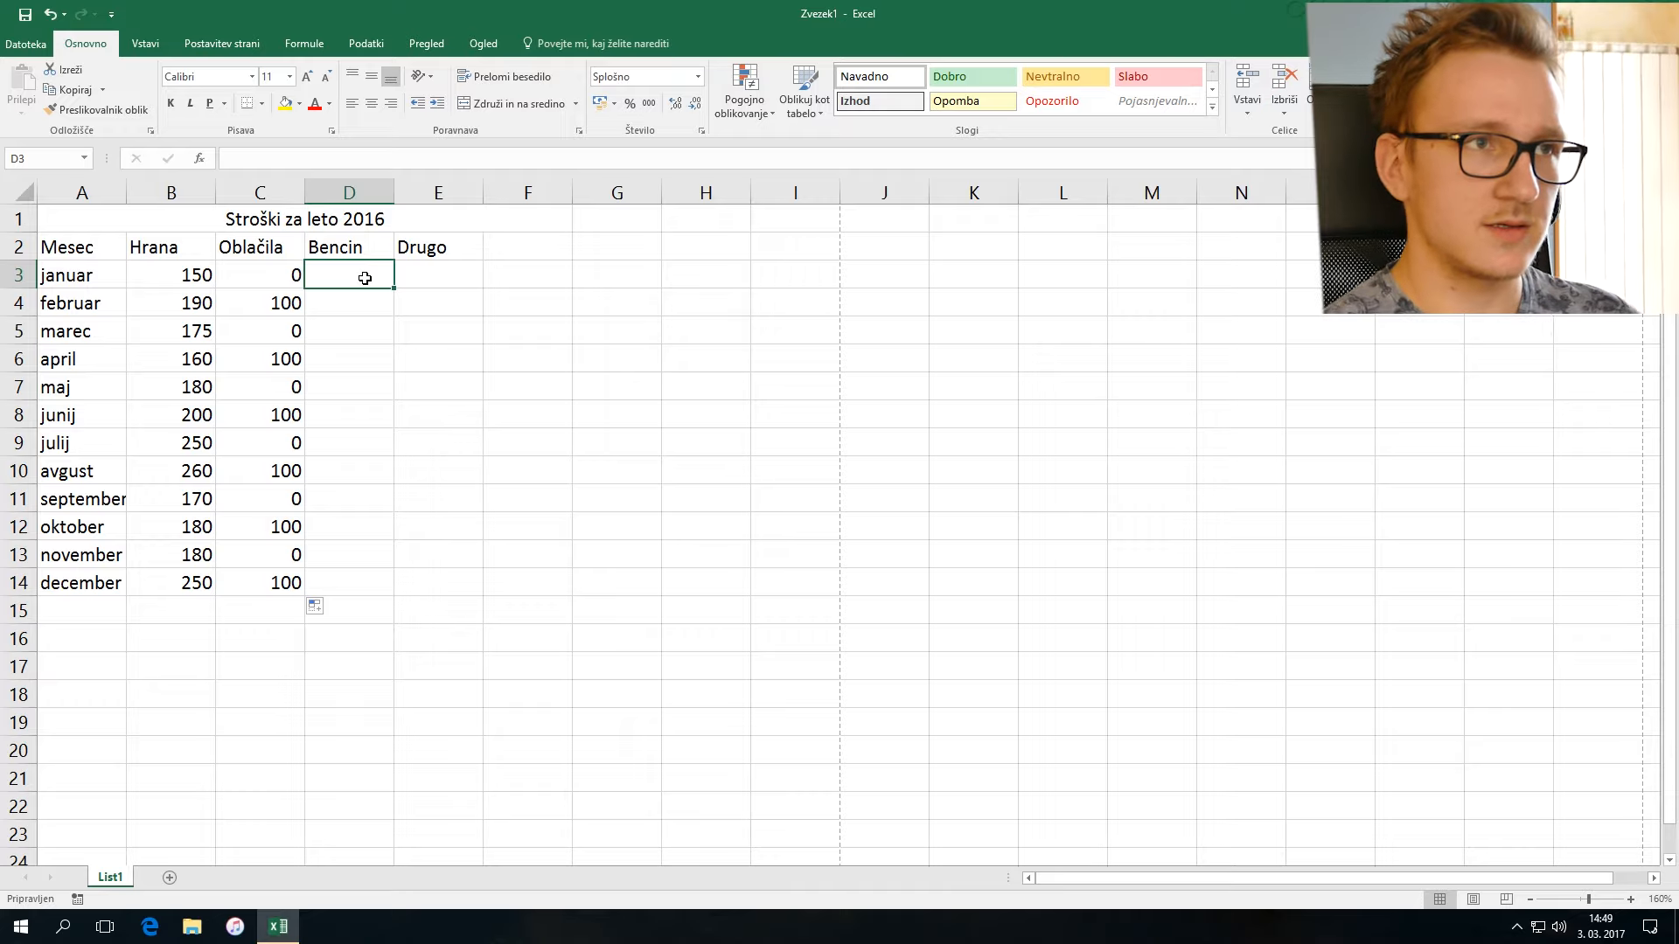
text(70)
key(ctrl+Return)
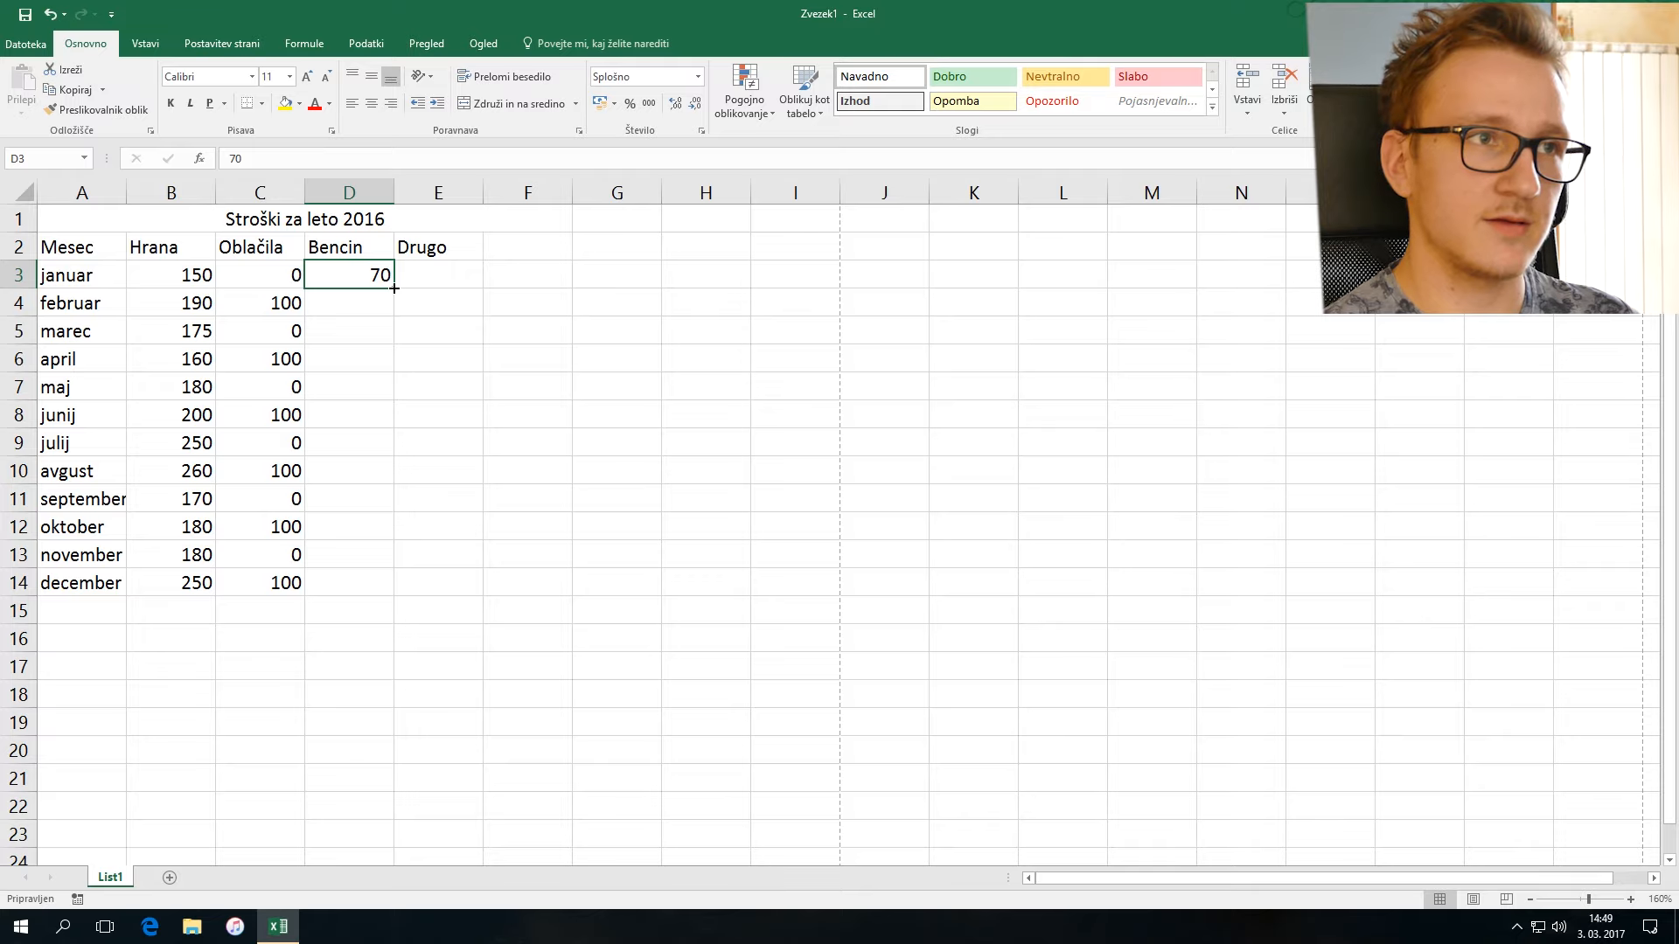
Step: Fill the value 70 from D3 down to D14 and remove the copies from D4:D14 again
drag(394, 288, 395, 596)
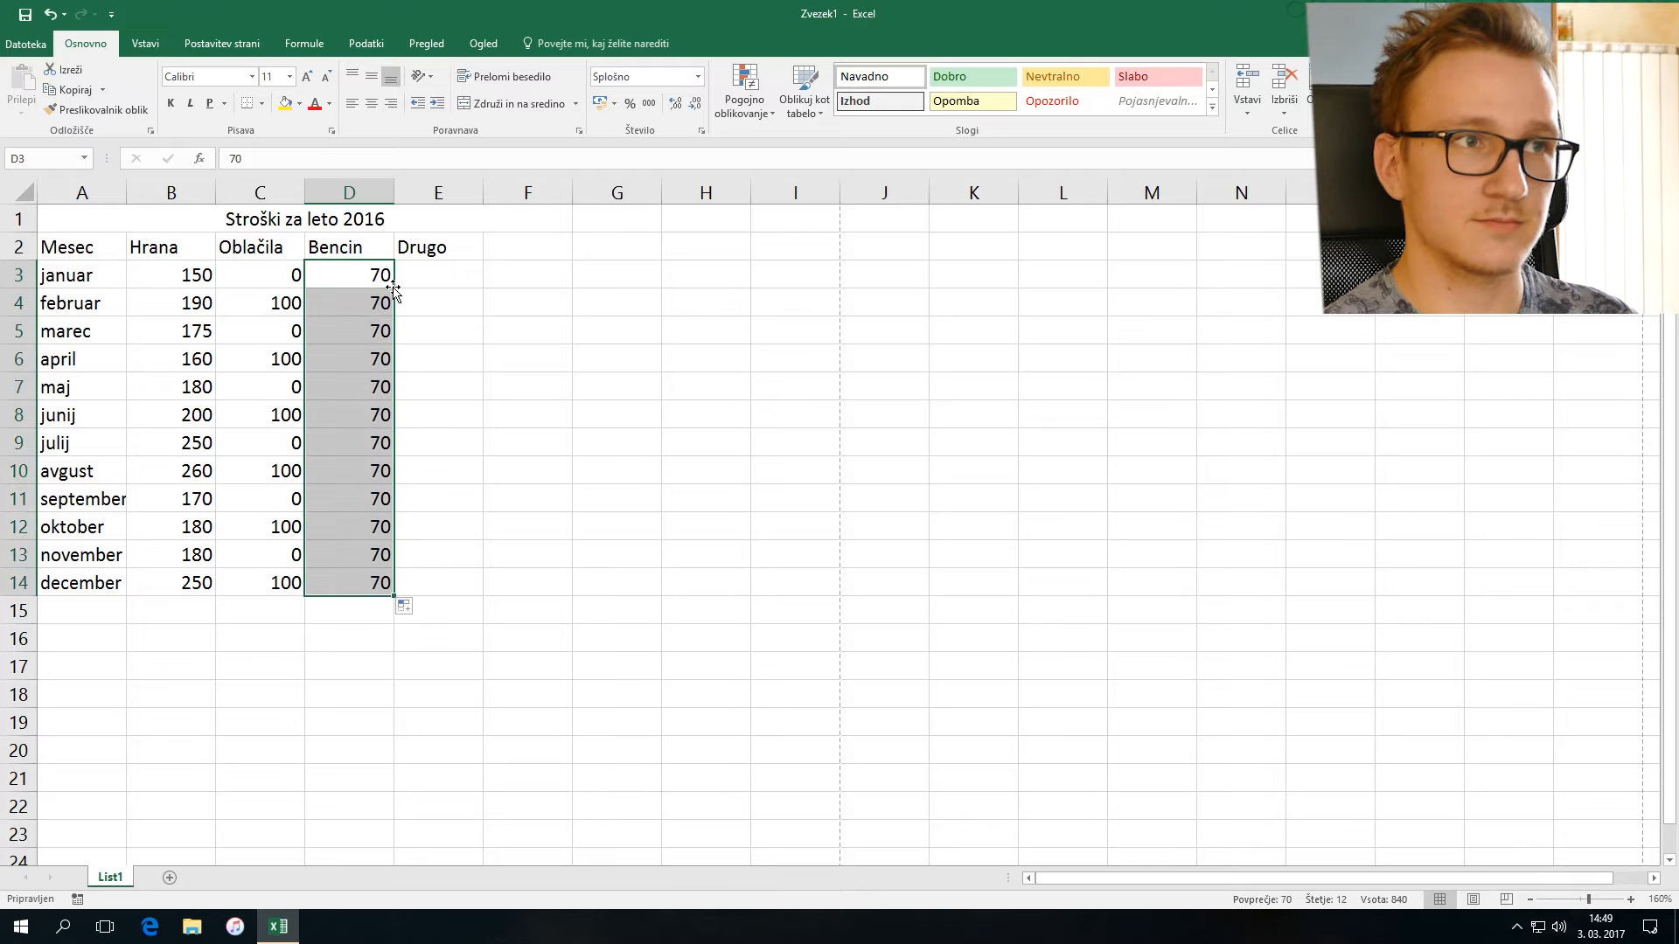
mouse_move(341, 603)
mouse_down()
mouse_move(379, 303)
mouse_move(371, 598)
mouse_up()
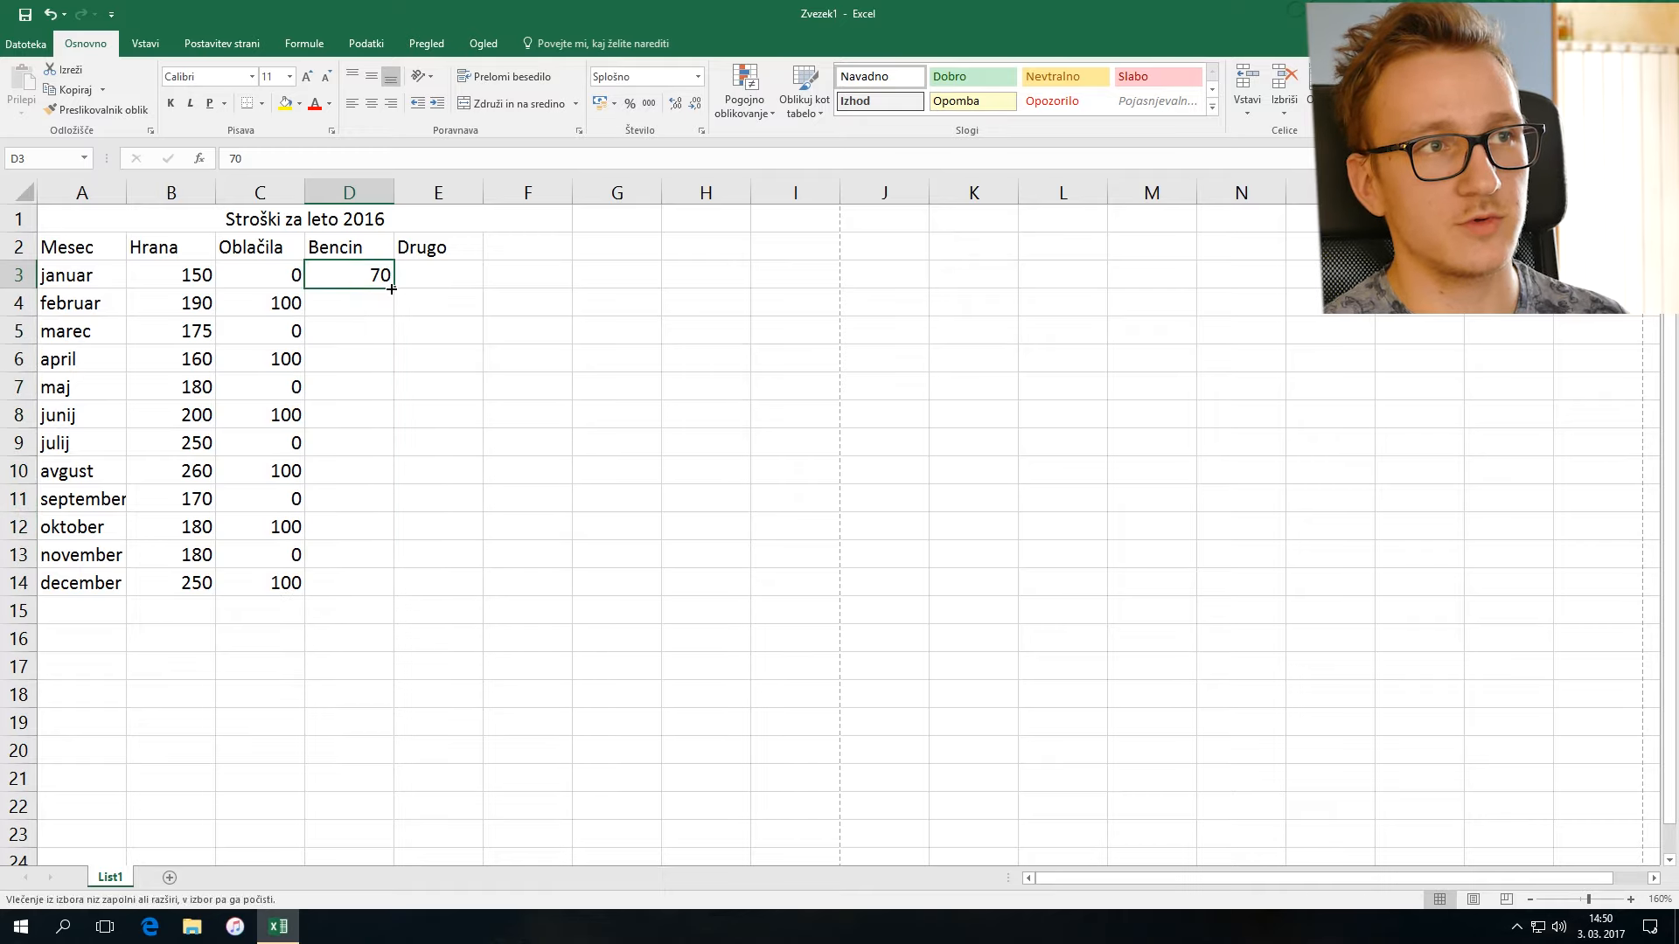
Step: Fill the januar Bencin value 70 from D3 down to D14 again, through the december row
double_click(390, 288)
drag(350, 597, 358, 410)
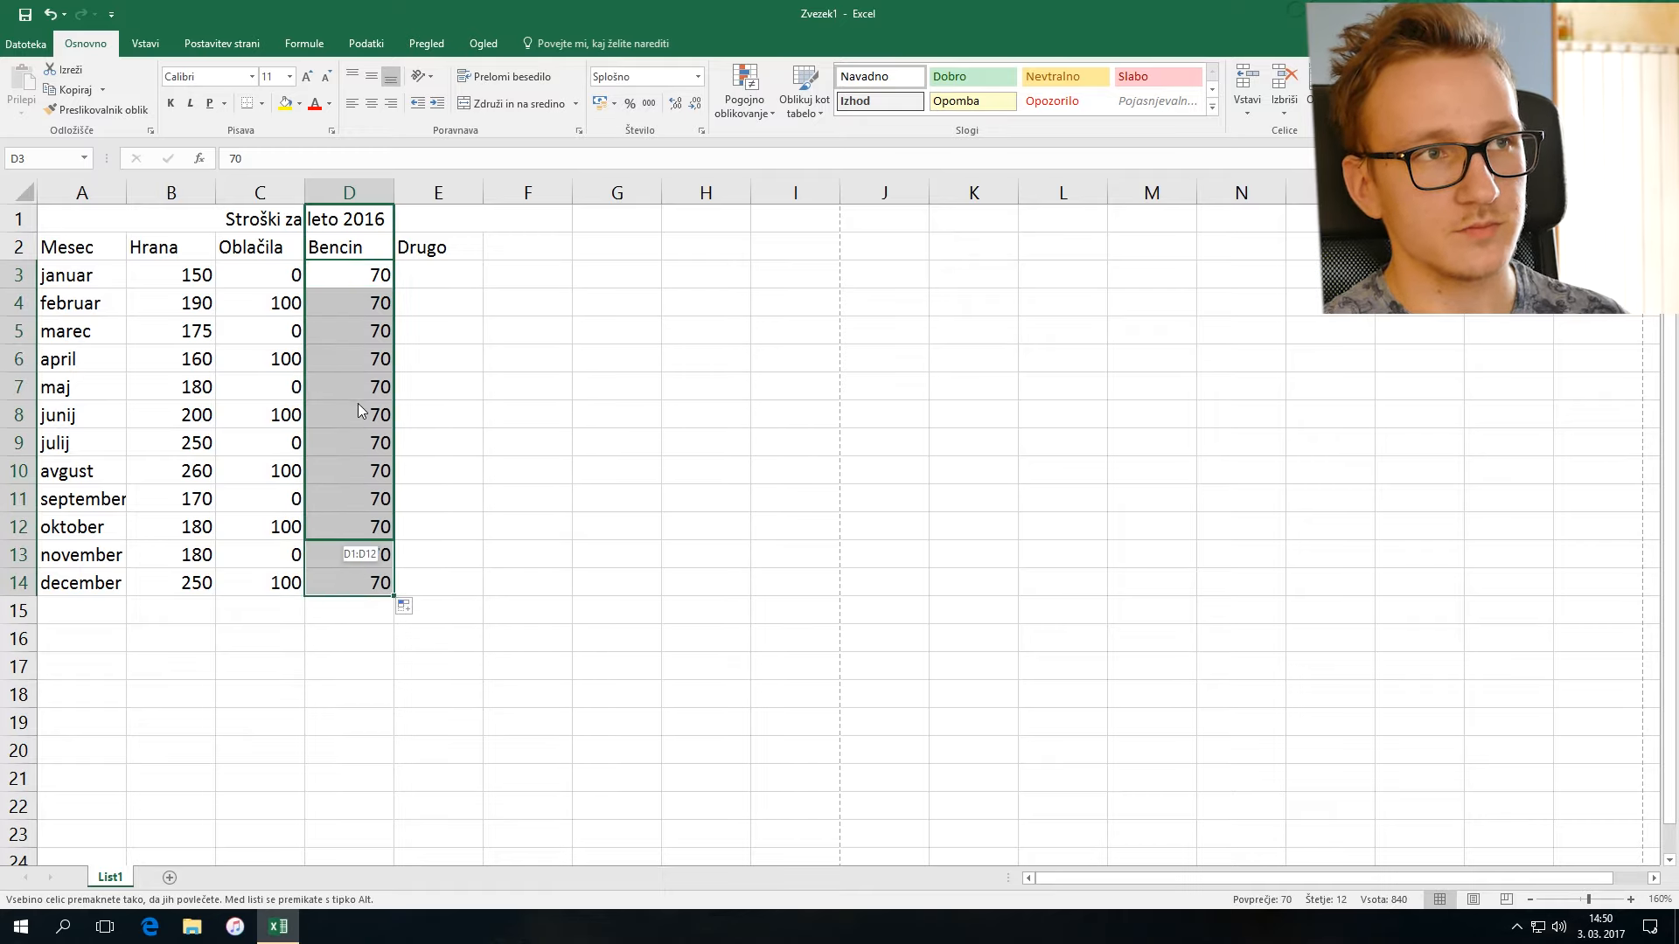
drag(356, 499, 354, 507)
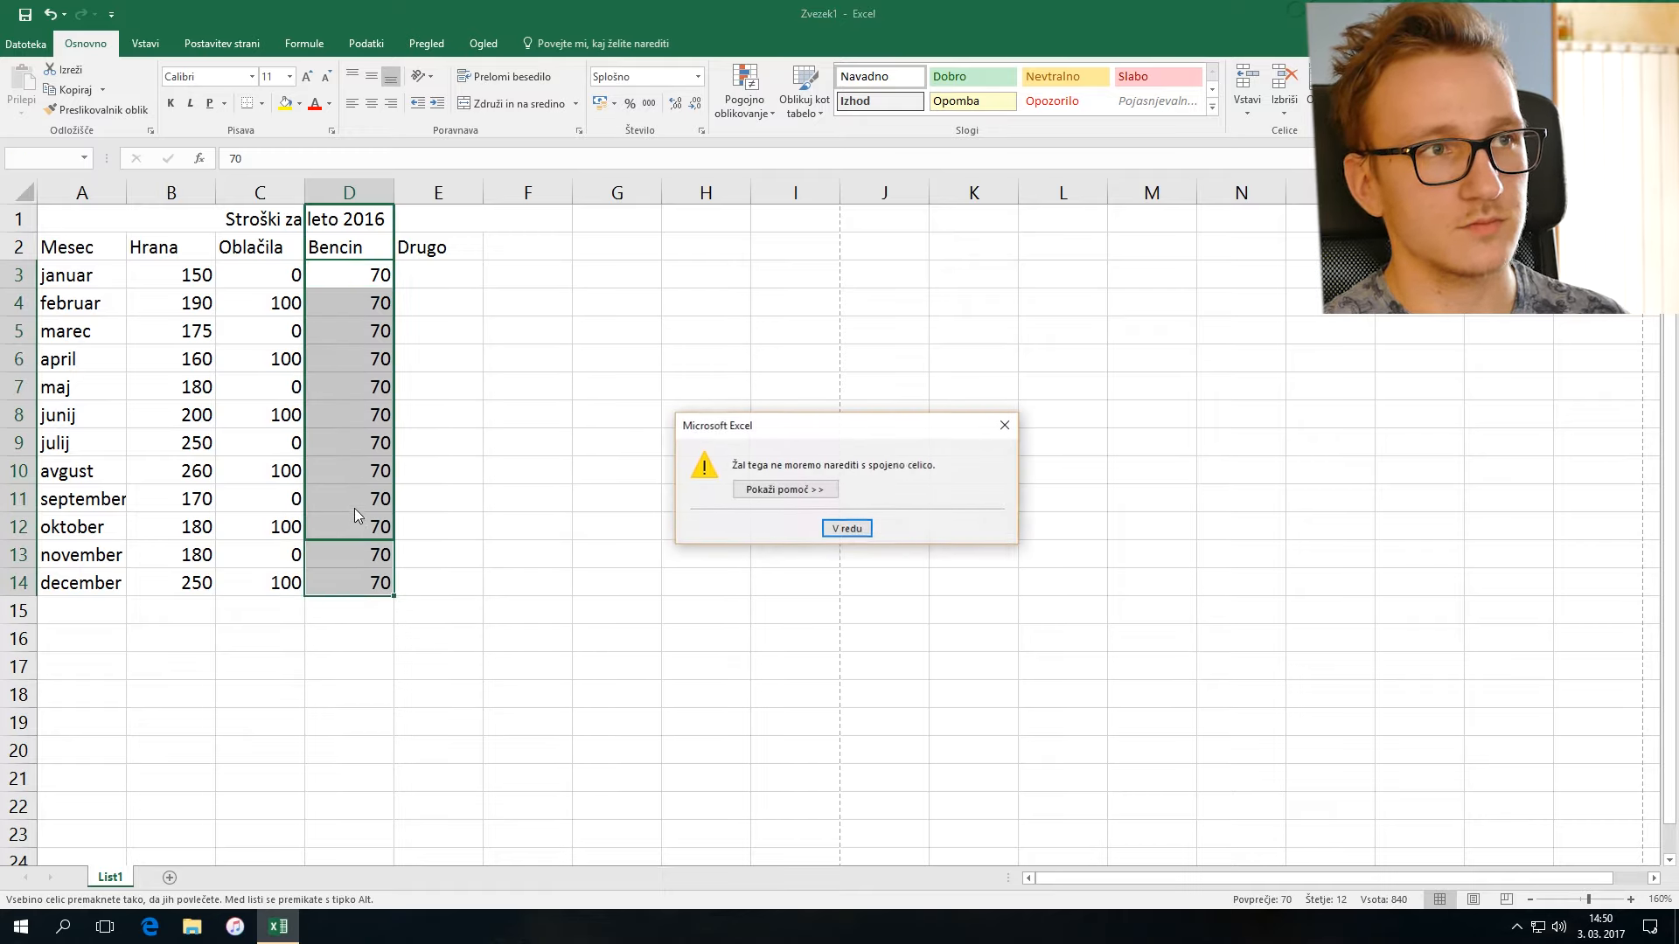
click(853, 530)
click(404, 282)
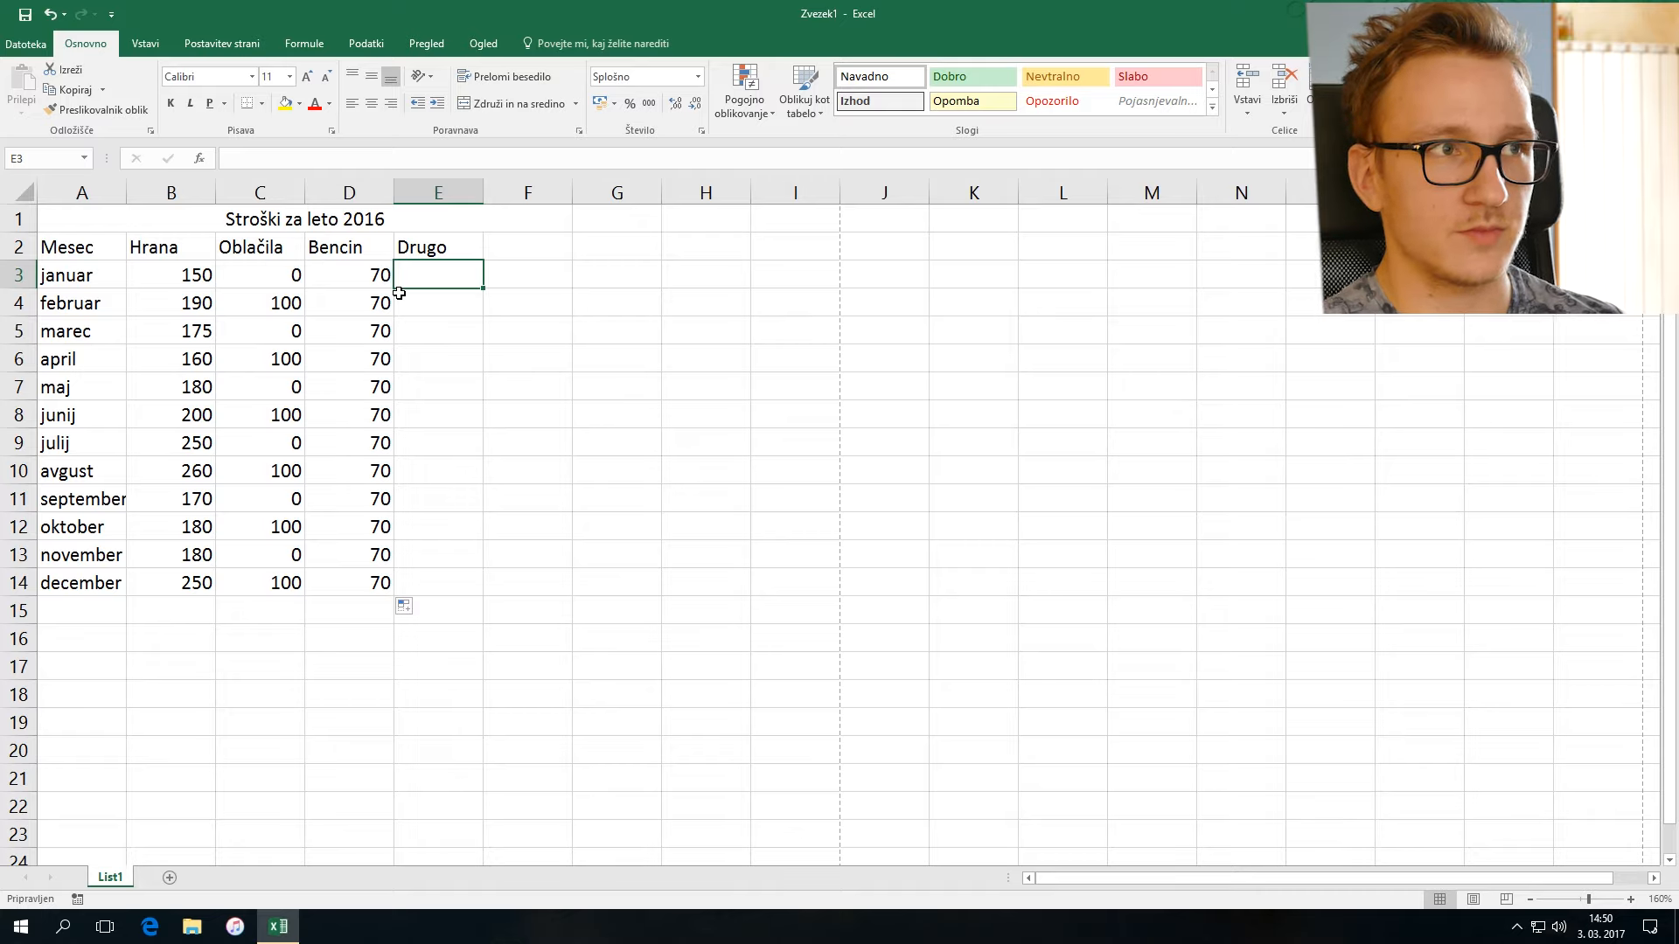
Step: Enter 100 as the januar Drugo amount in cell E3 and clear that cell again
click(189, 284)
click(437, 273)
text(100)
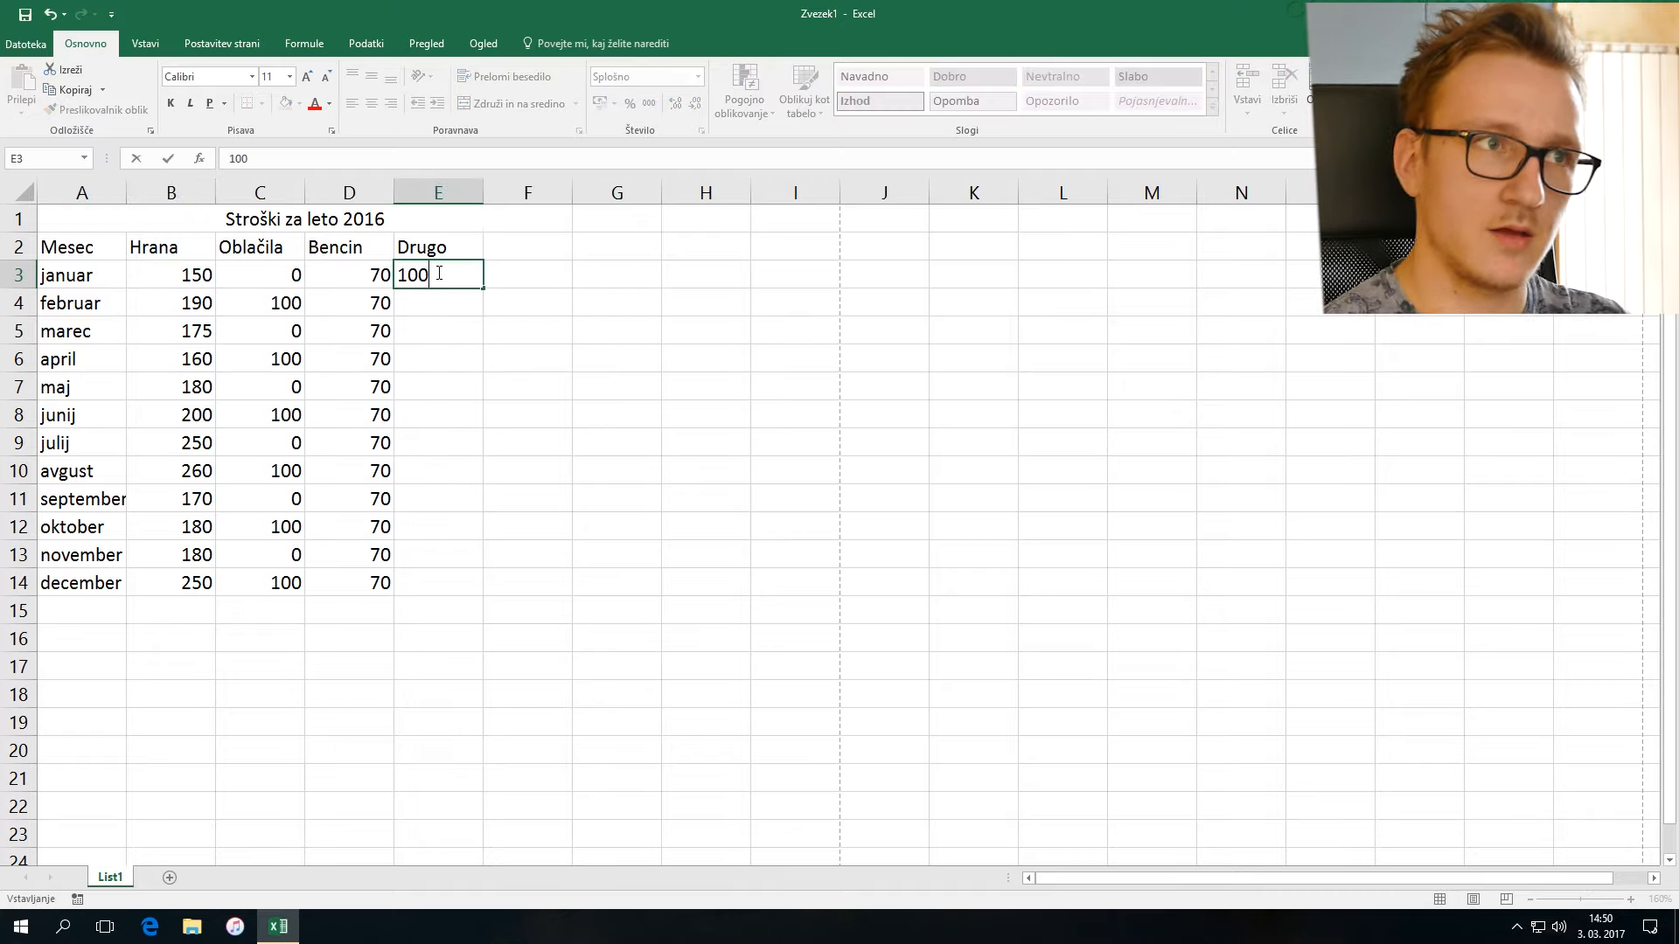
key(Return)
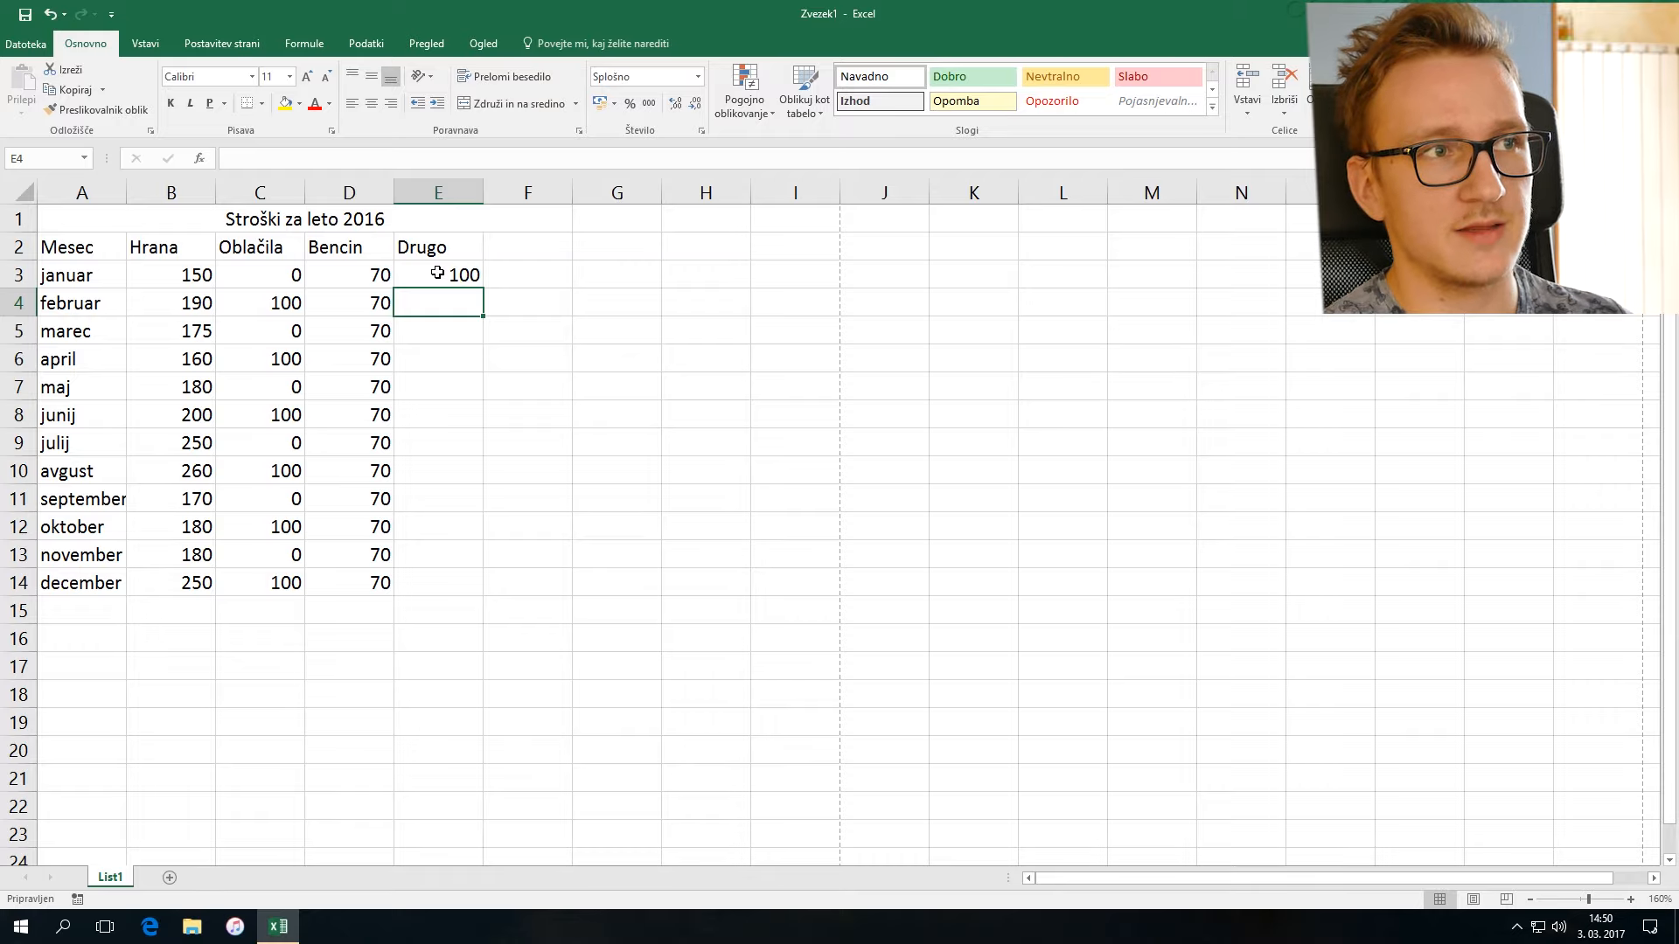
click(439, 275)
key(Delete)
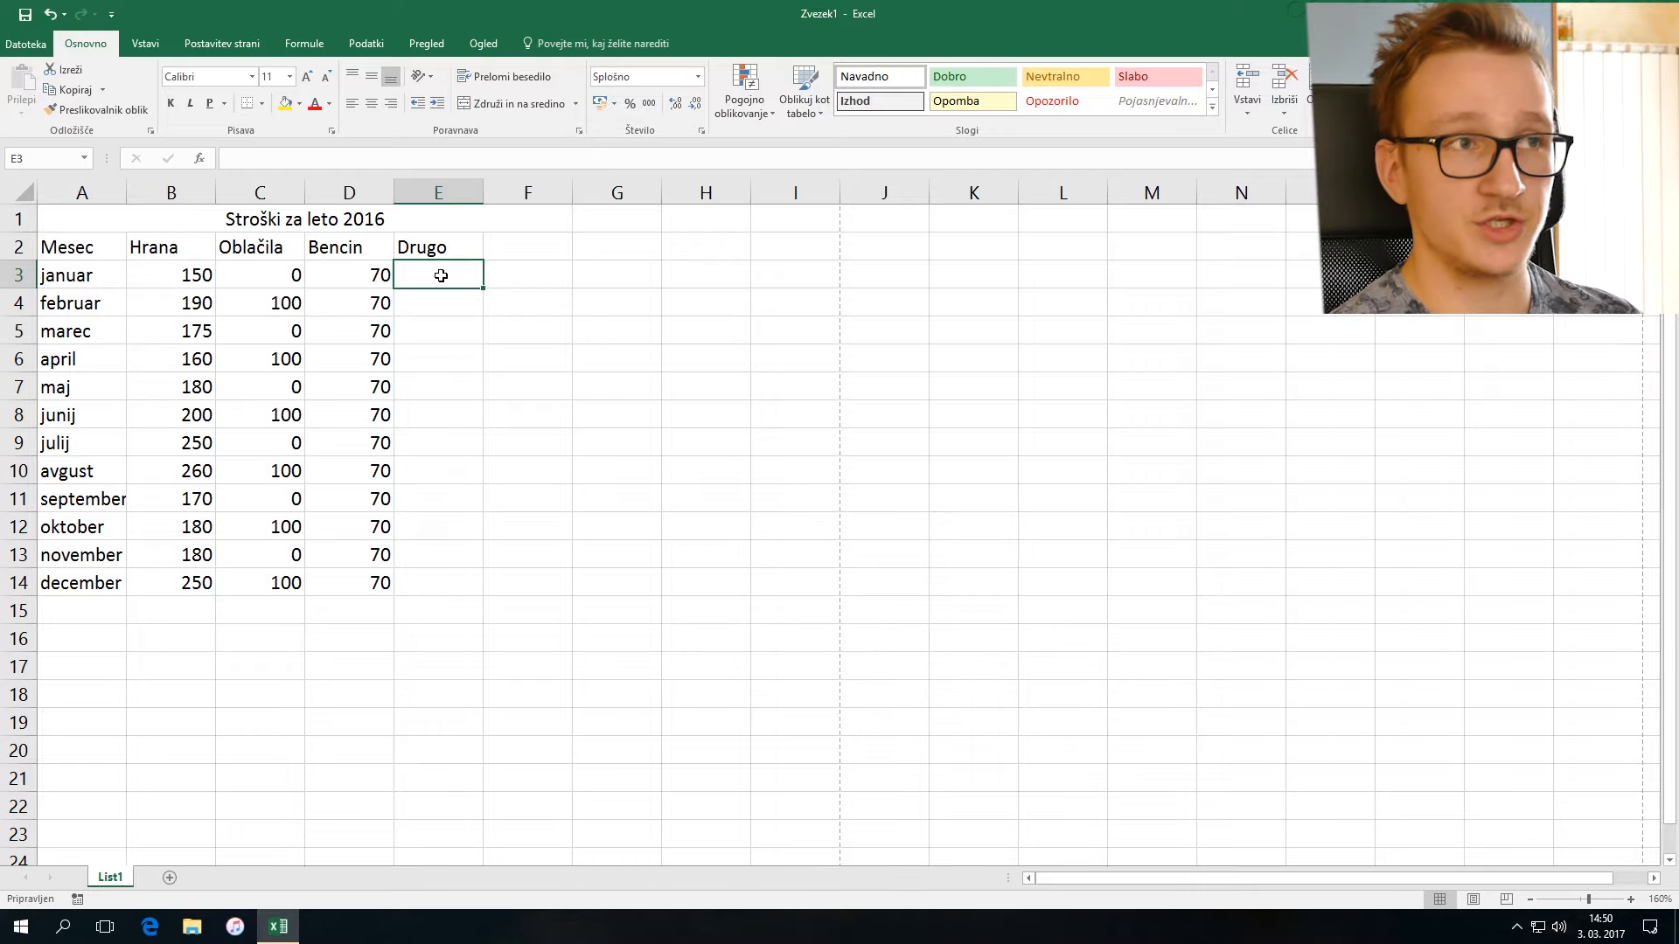
Step: Enter the formula =150-50 in the januar Drugo cell E3
text(=)
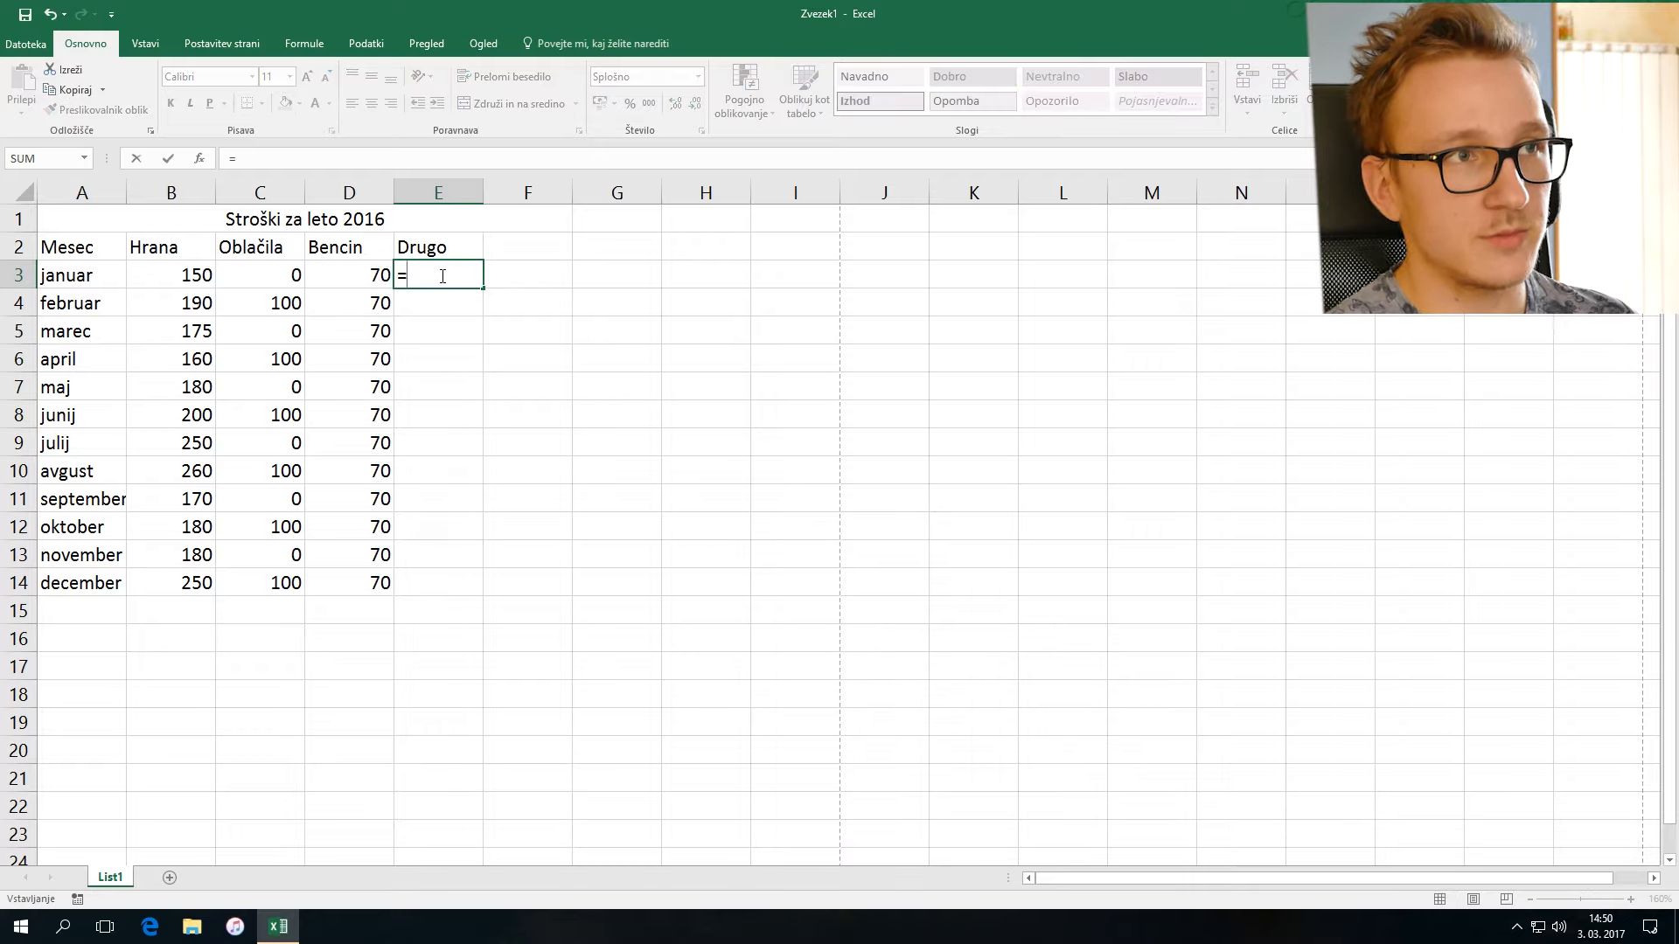
text(150-)
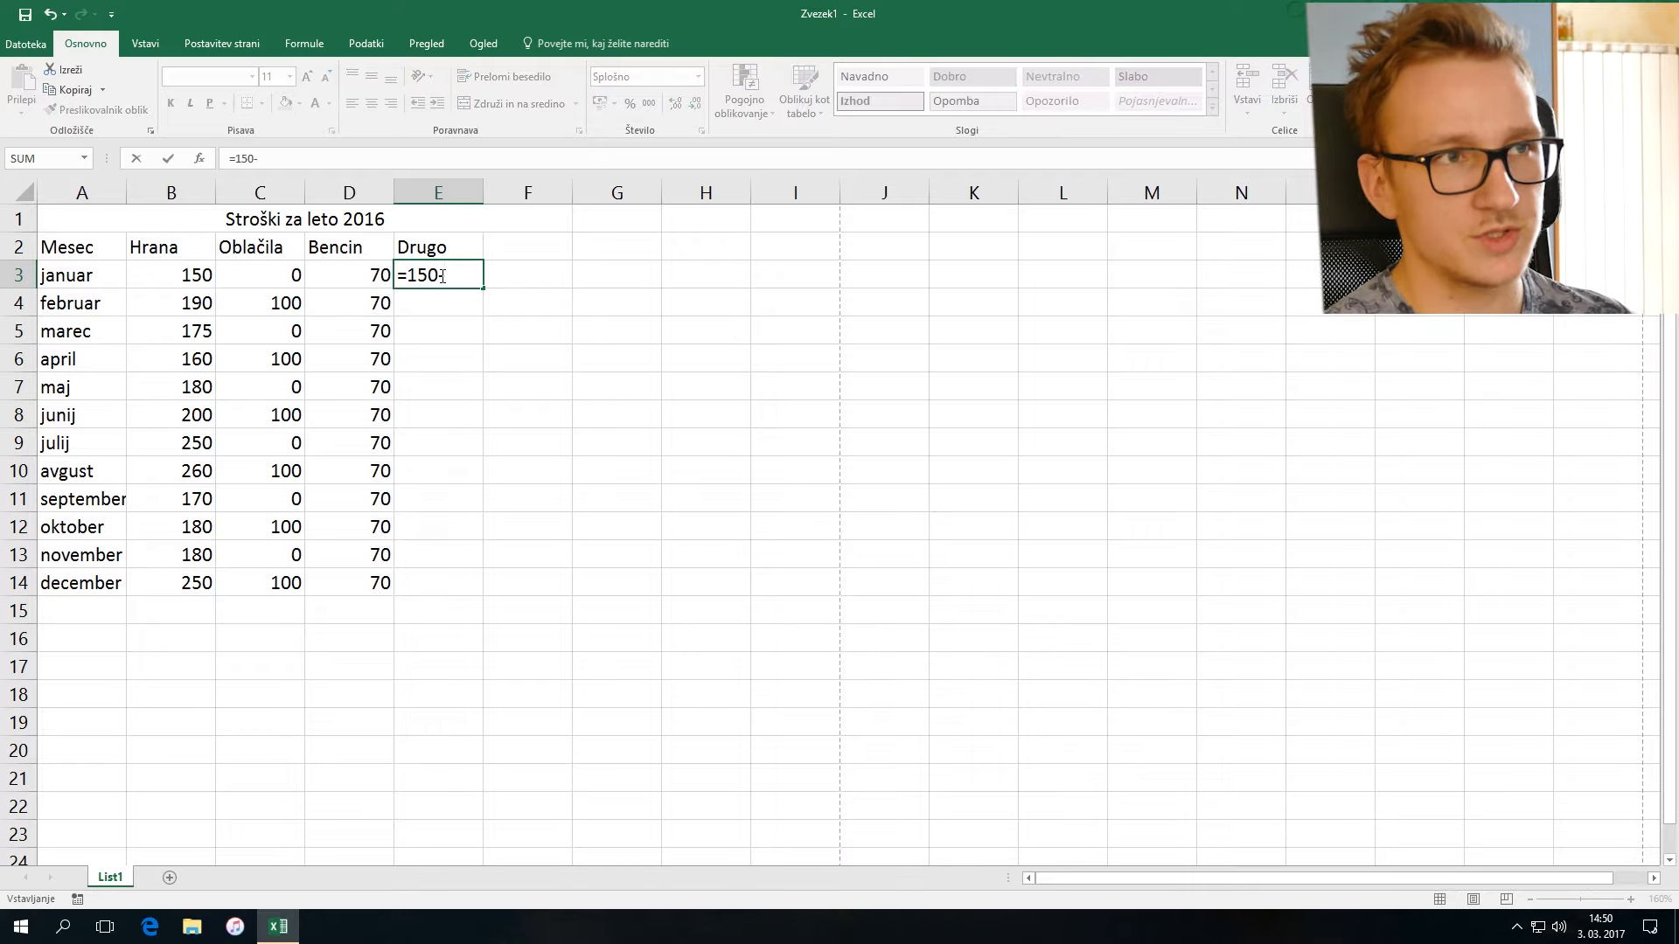
text(50)
key(Return)
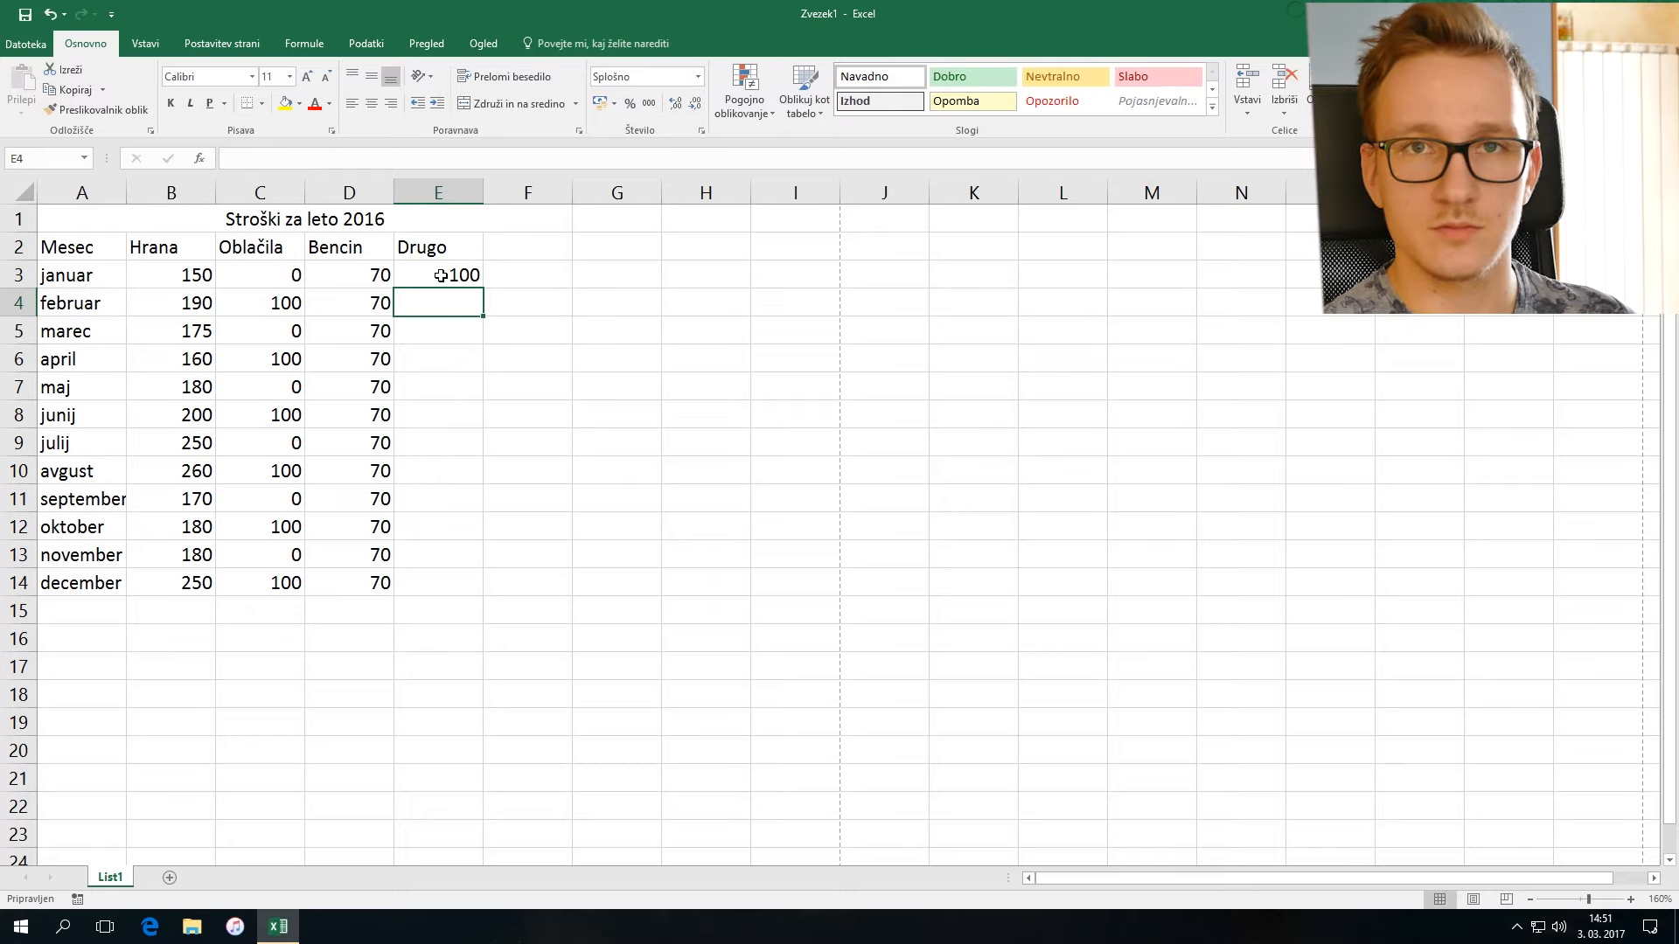
Step: Change the januar Hrana amount in cell B3 to 135
click(191, 275)
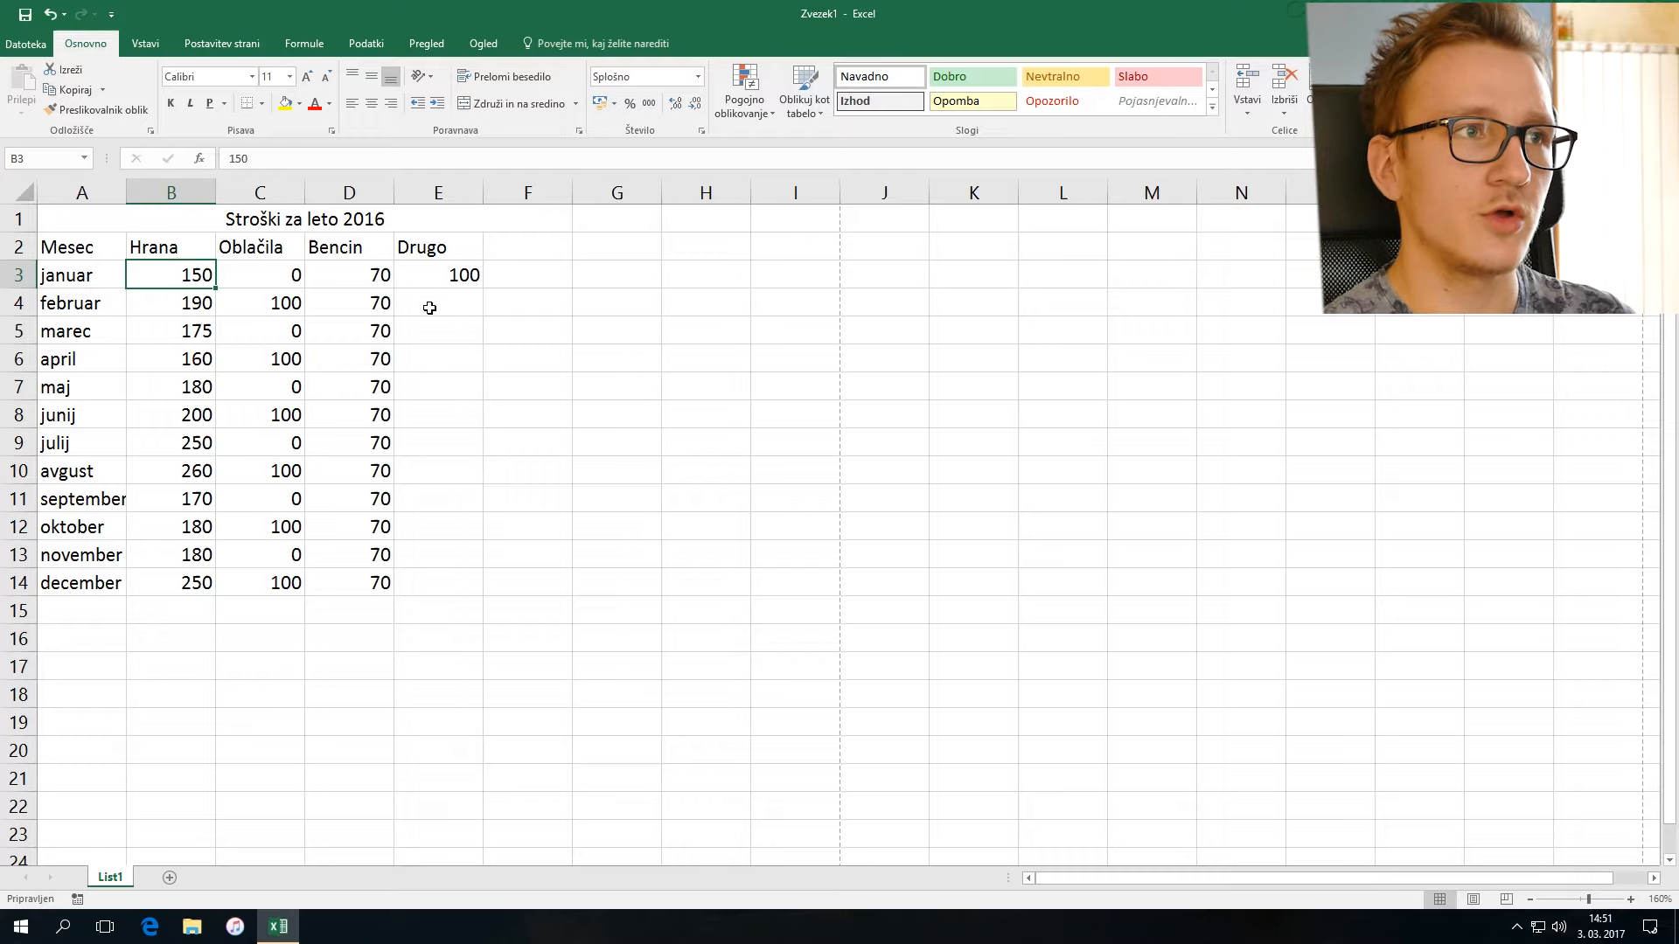
text(135)
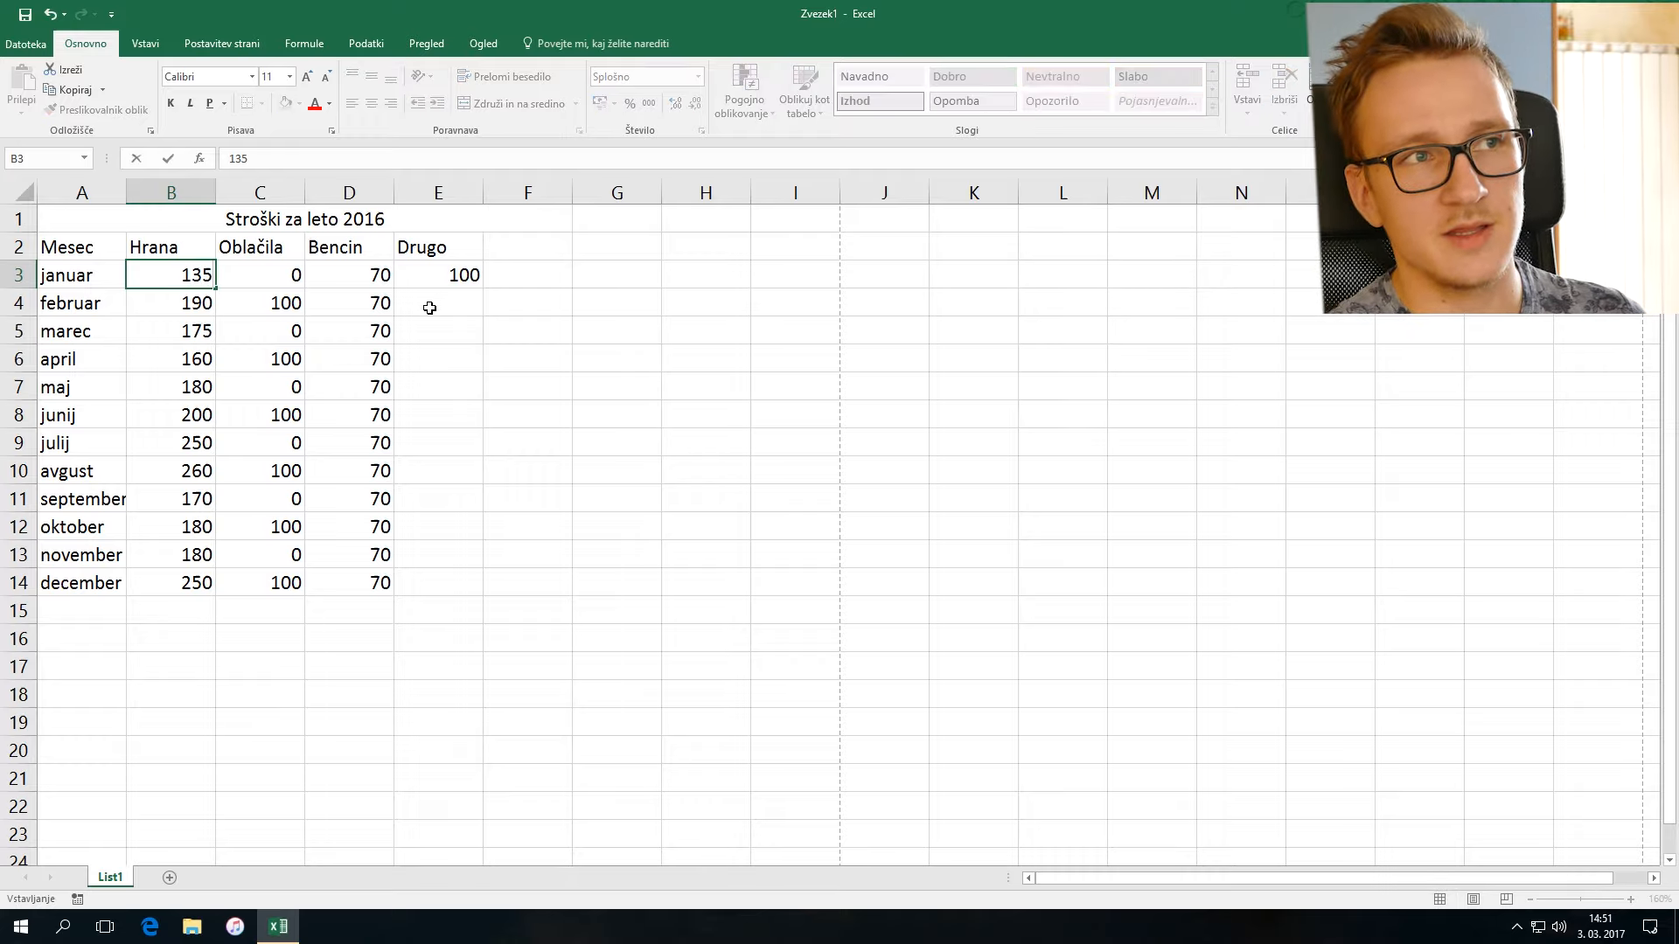
key(Return)
Step: Replace the fixed-number formula in E3 with =B3-50, referencing the januar Hrana cell, and reselect E3
click(433, 275)
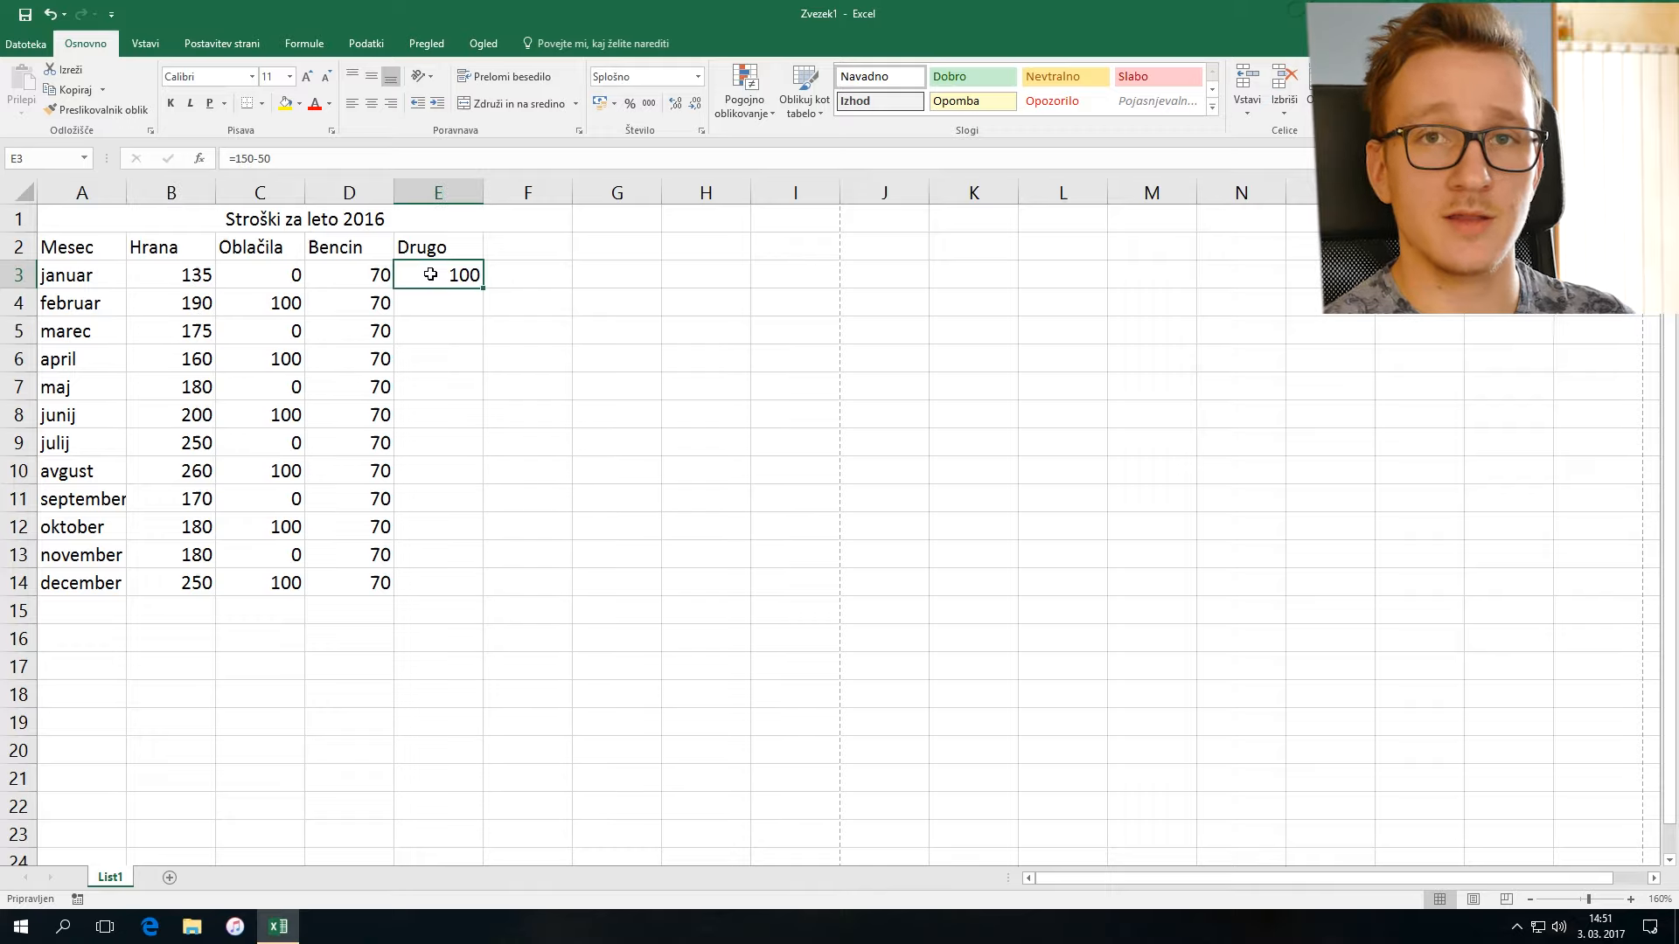
key(Delete)
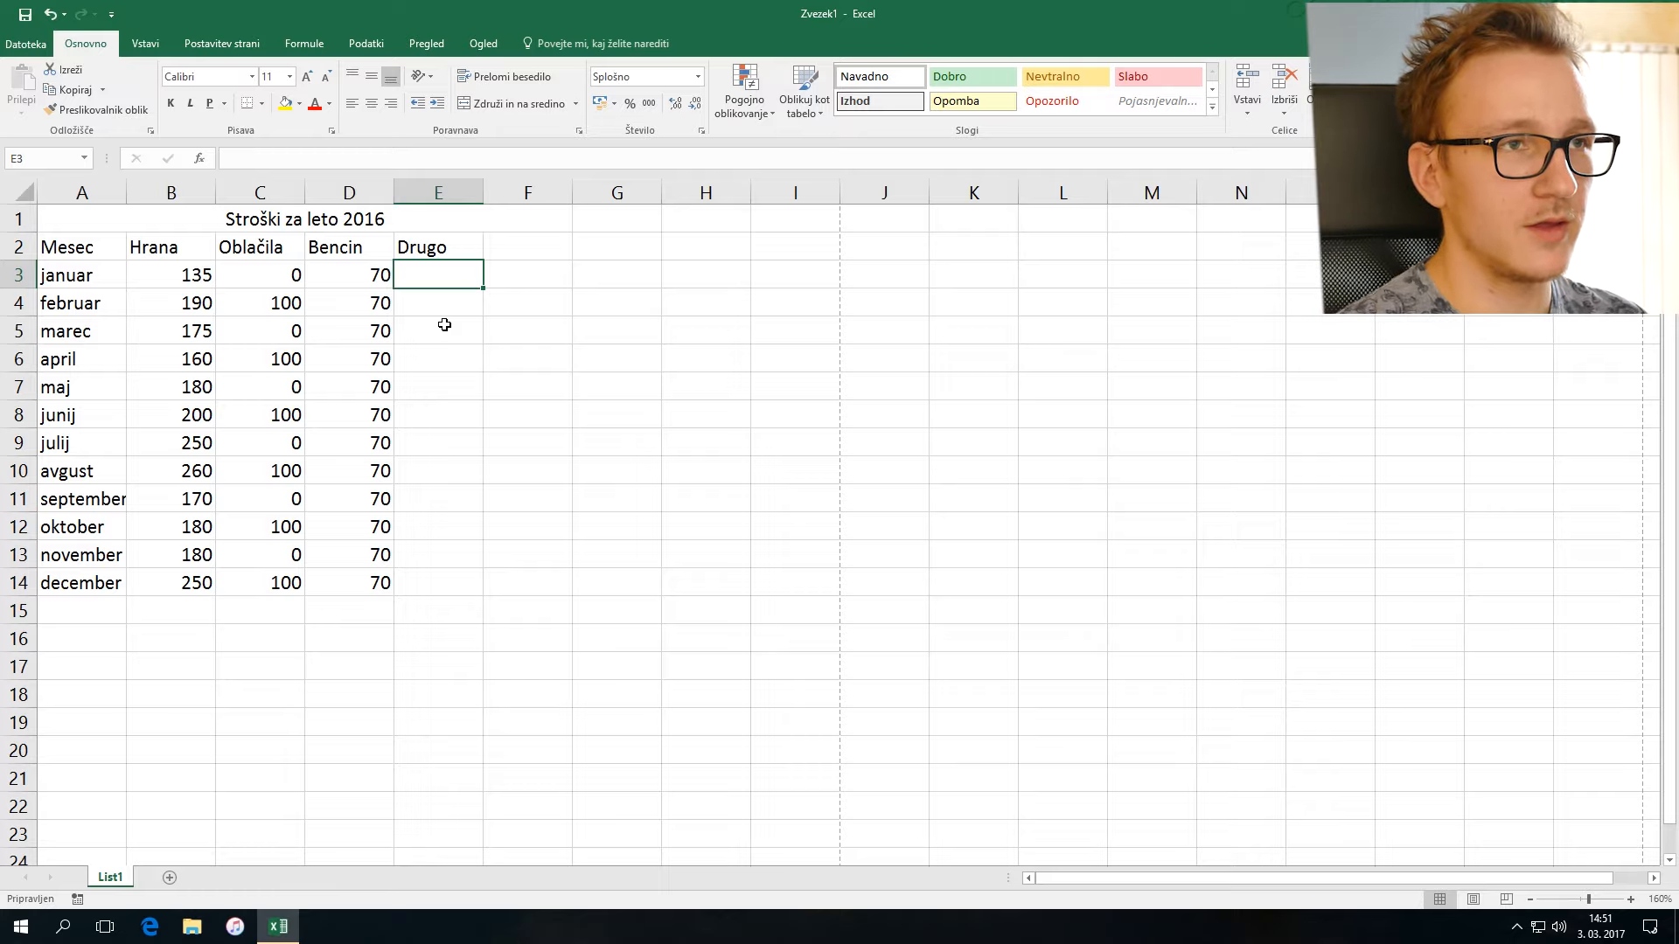
text(=)
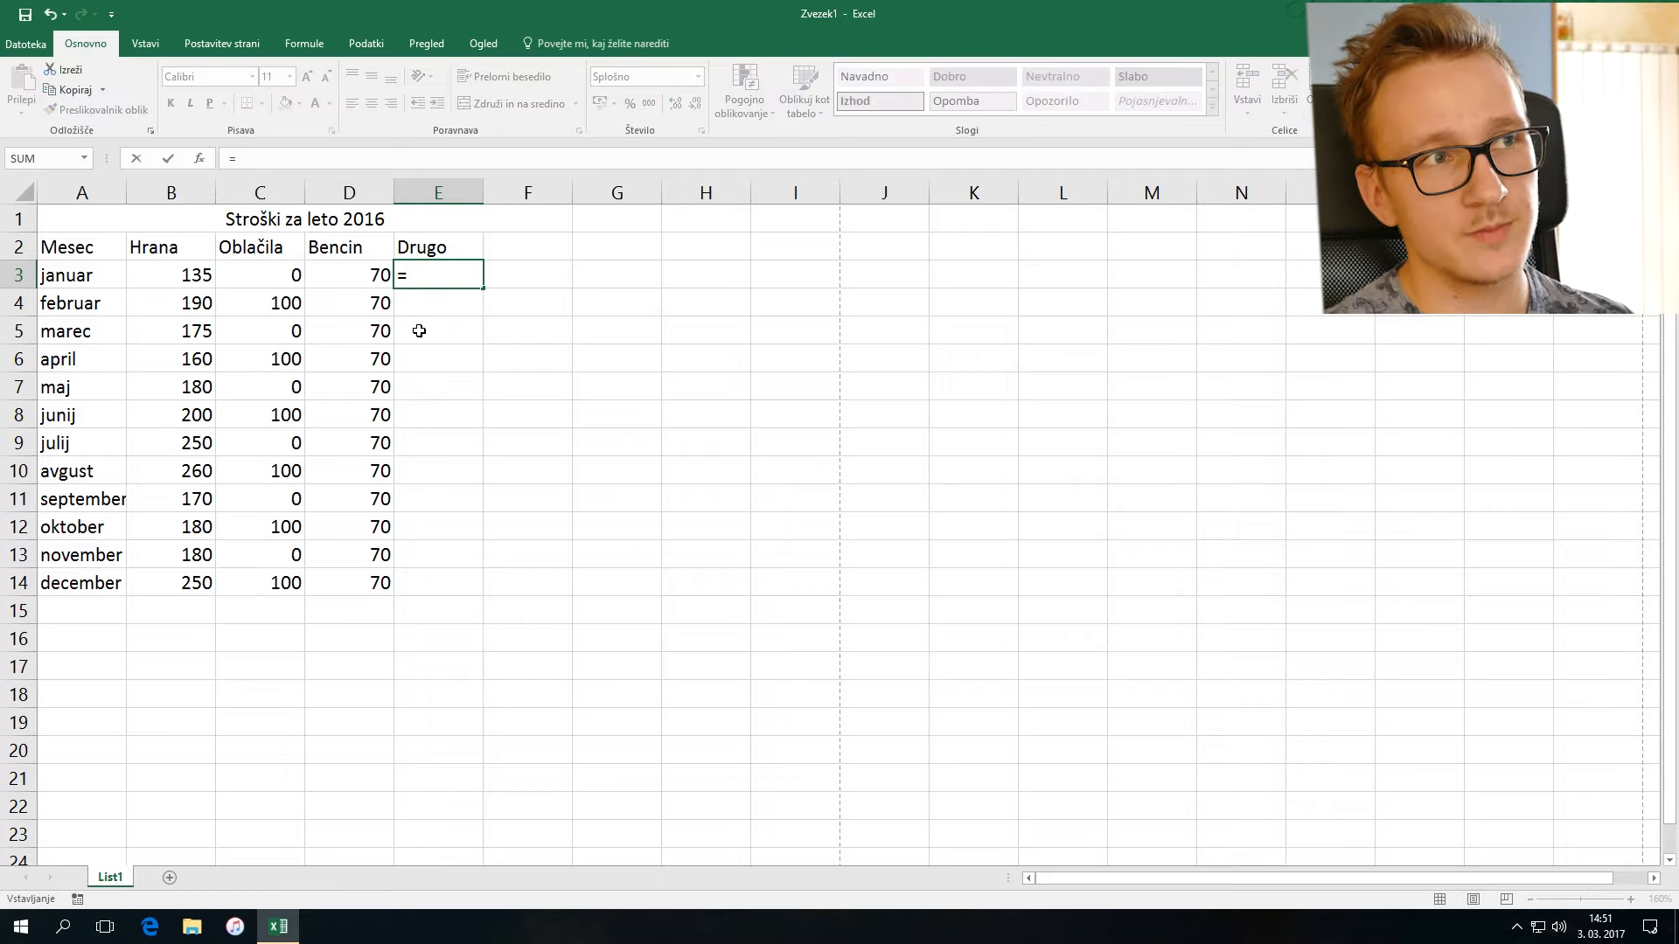
click(189, 275)
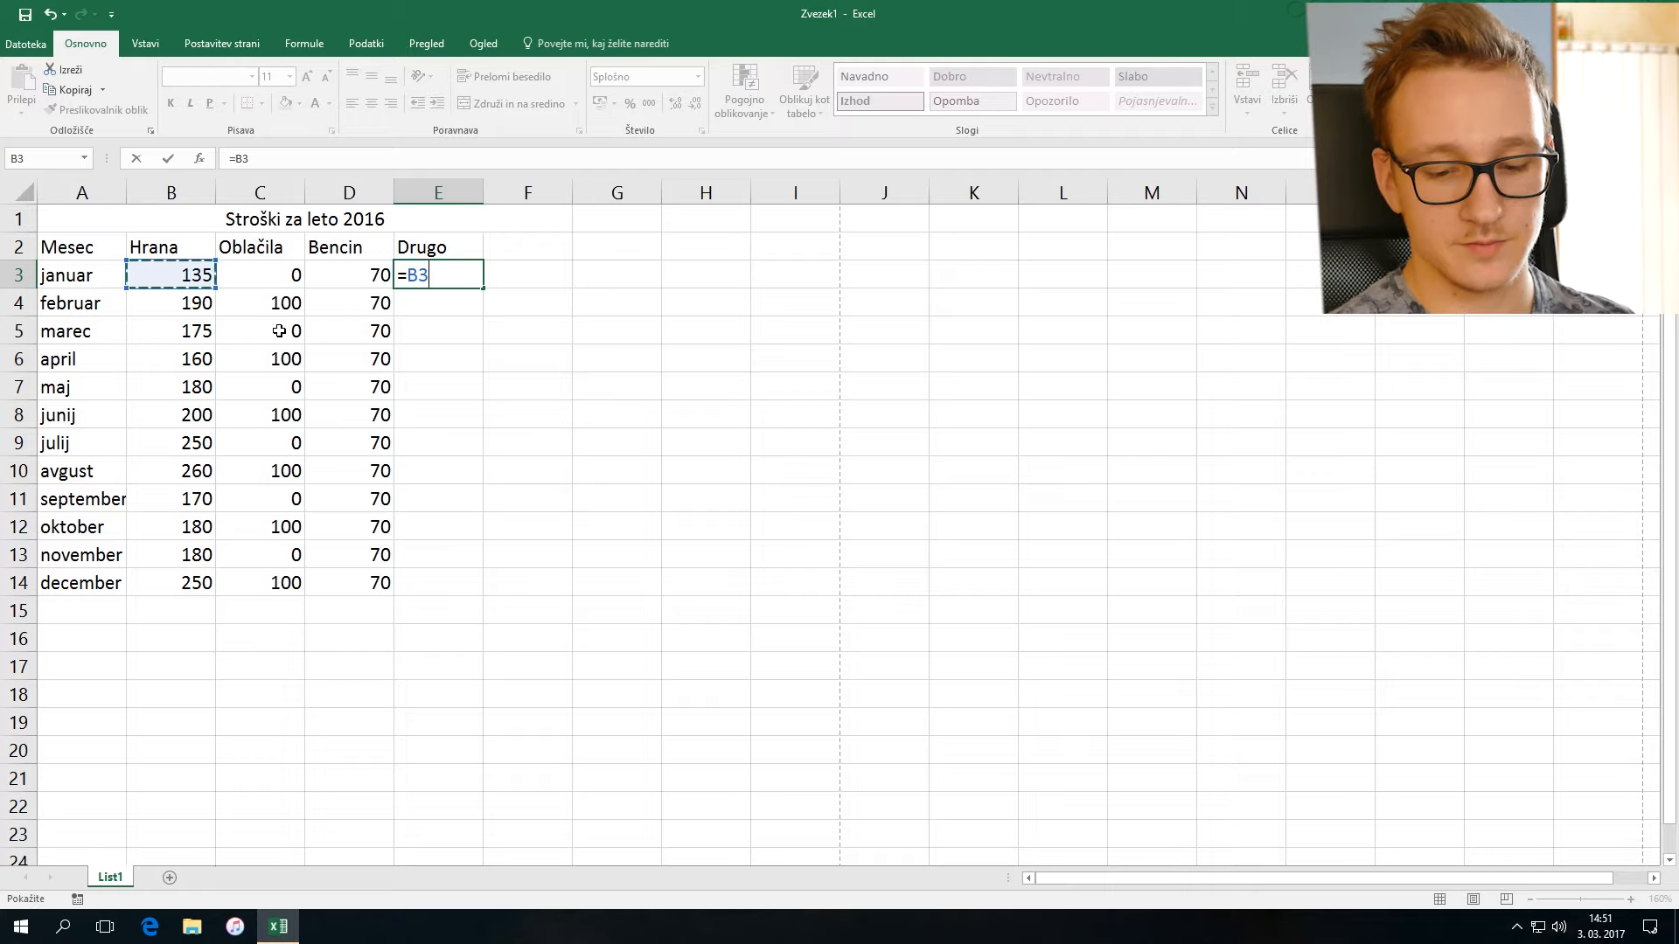
text(-)
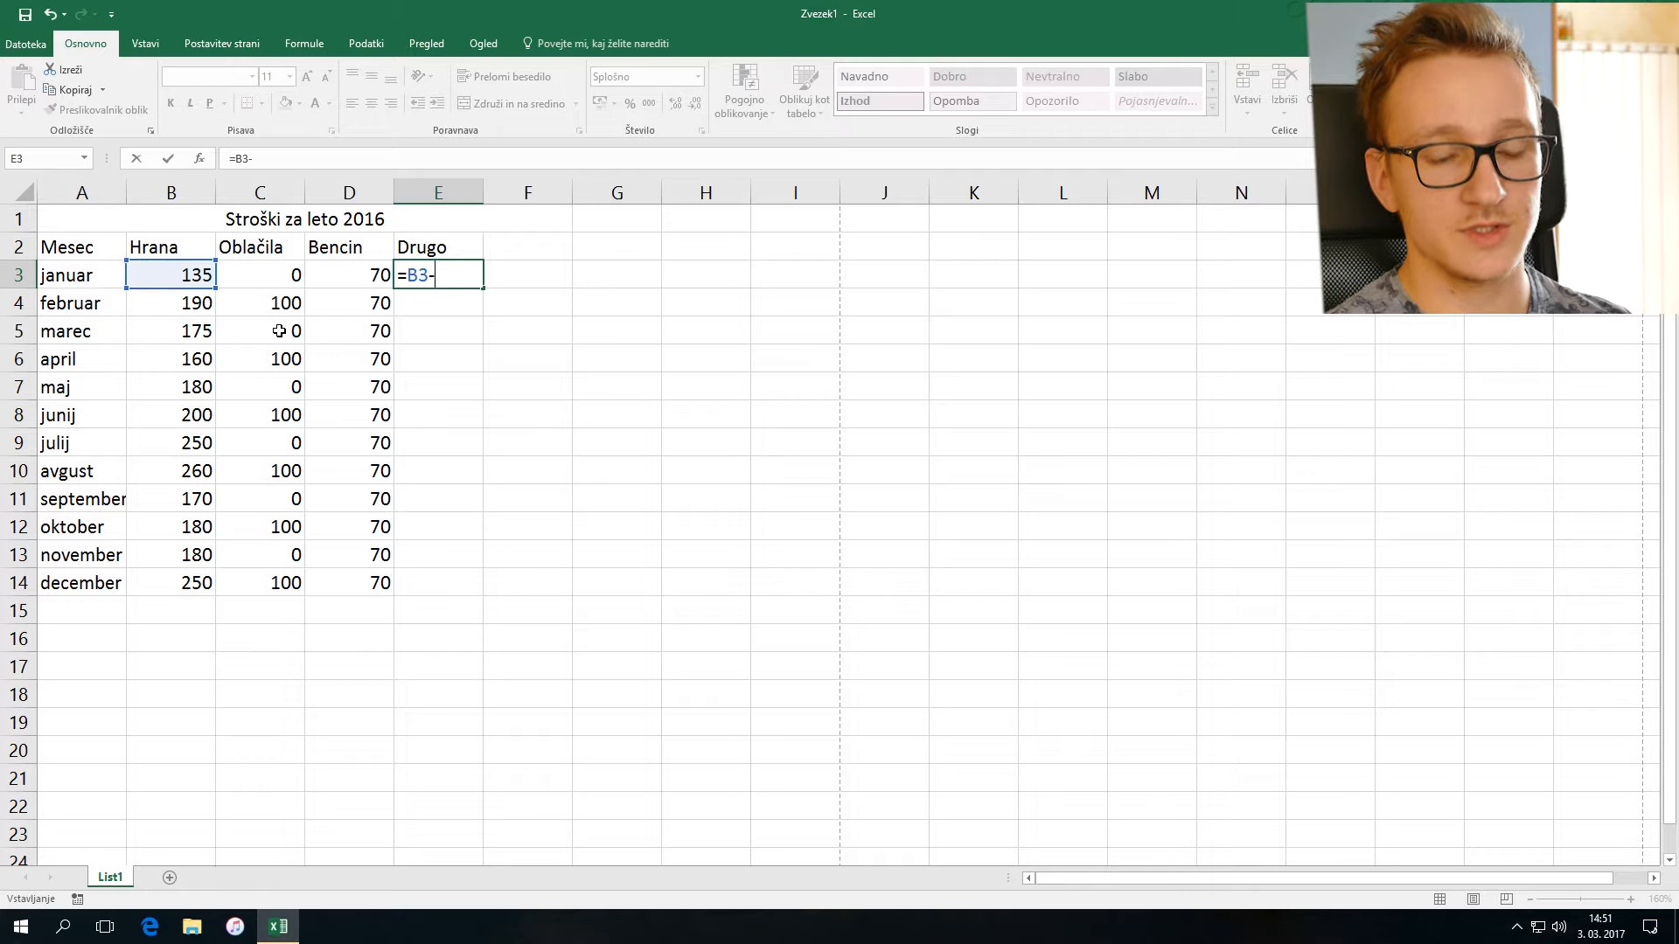
text(50)
key(Return)
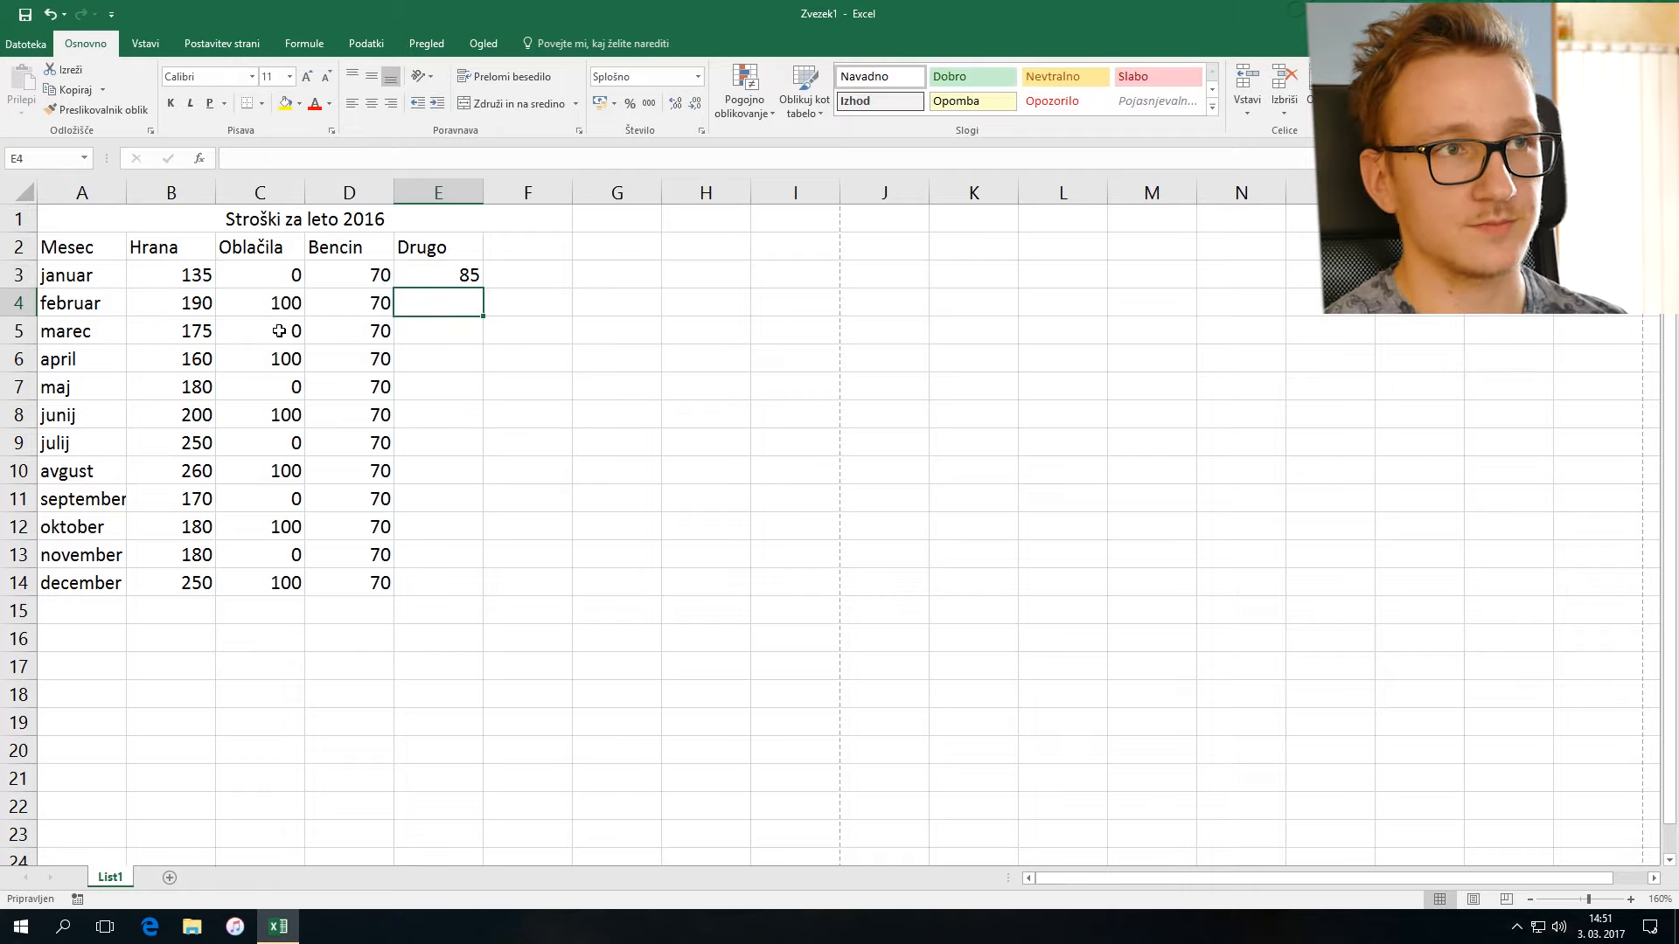
click(446, 275)
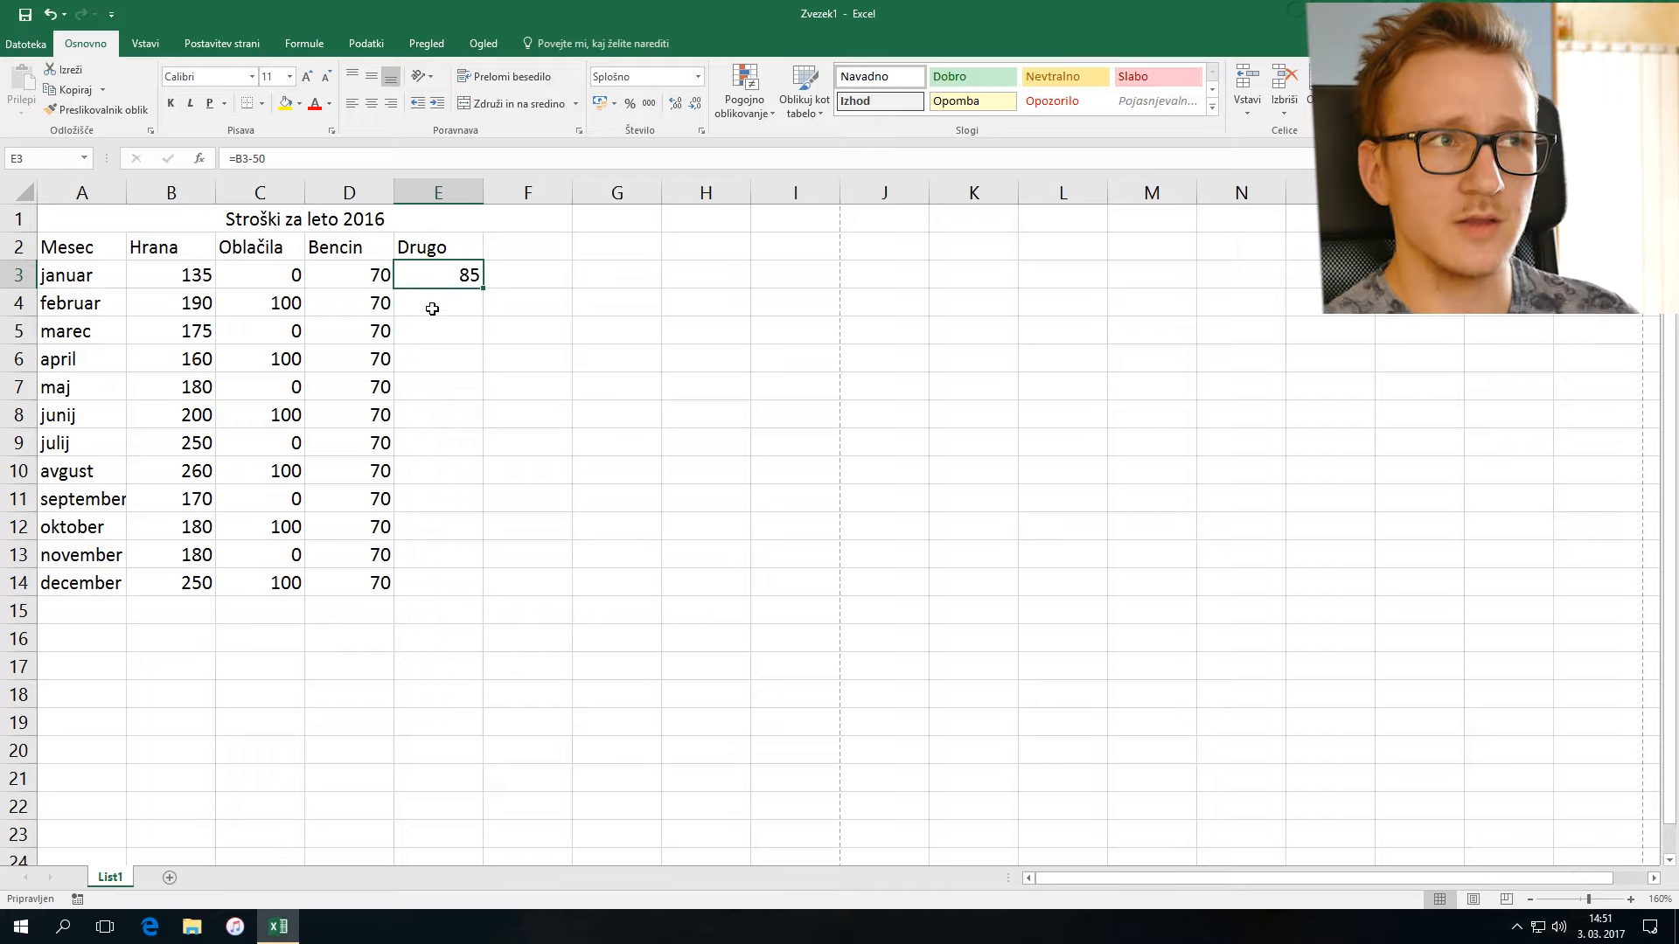
Step: Set the januar Hrana amount in B3 to 150 and check the dependent Drugo cell E3
click(192, 276)
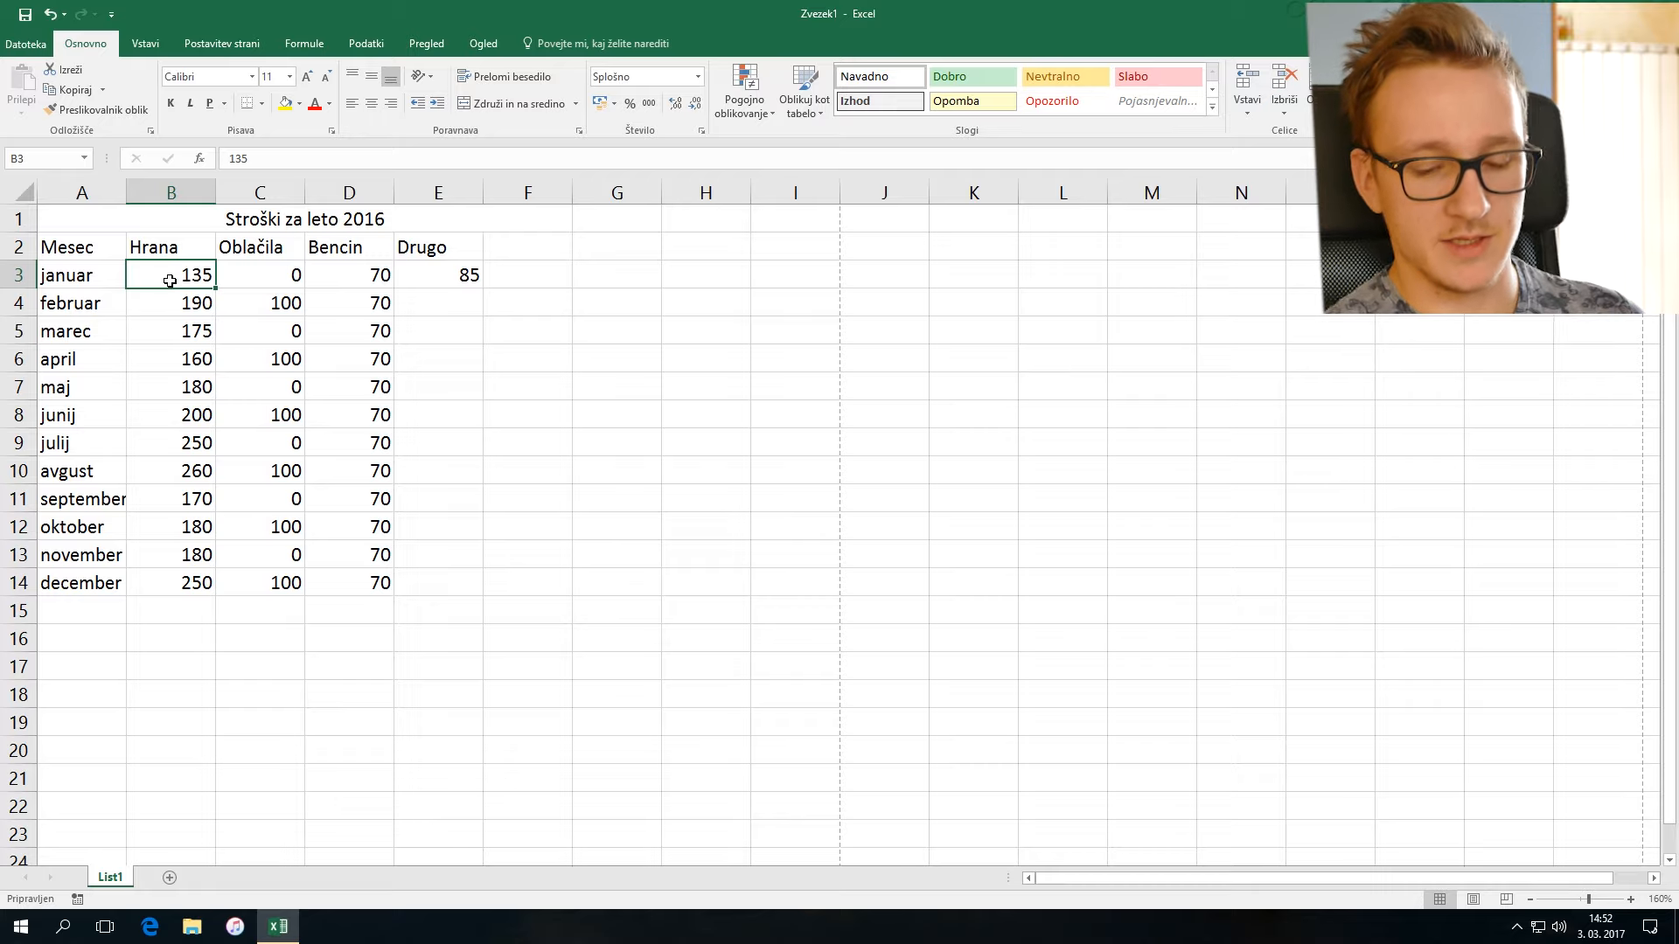
text(150)
key(Return)
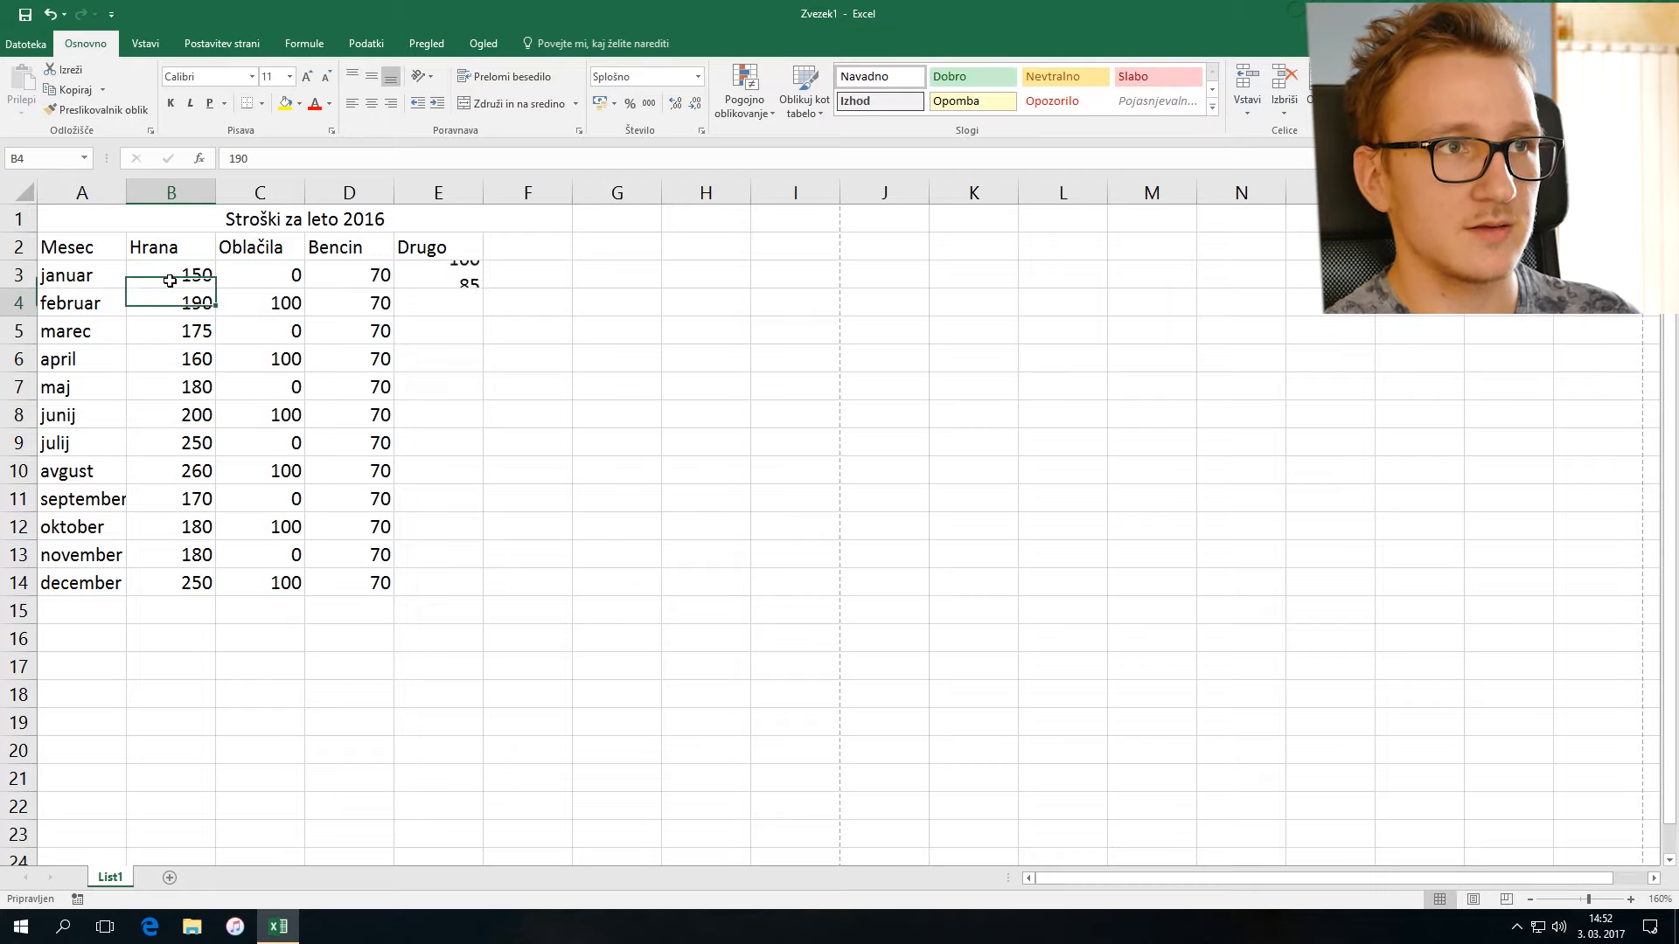
click(451, 276)
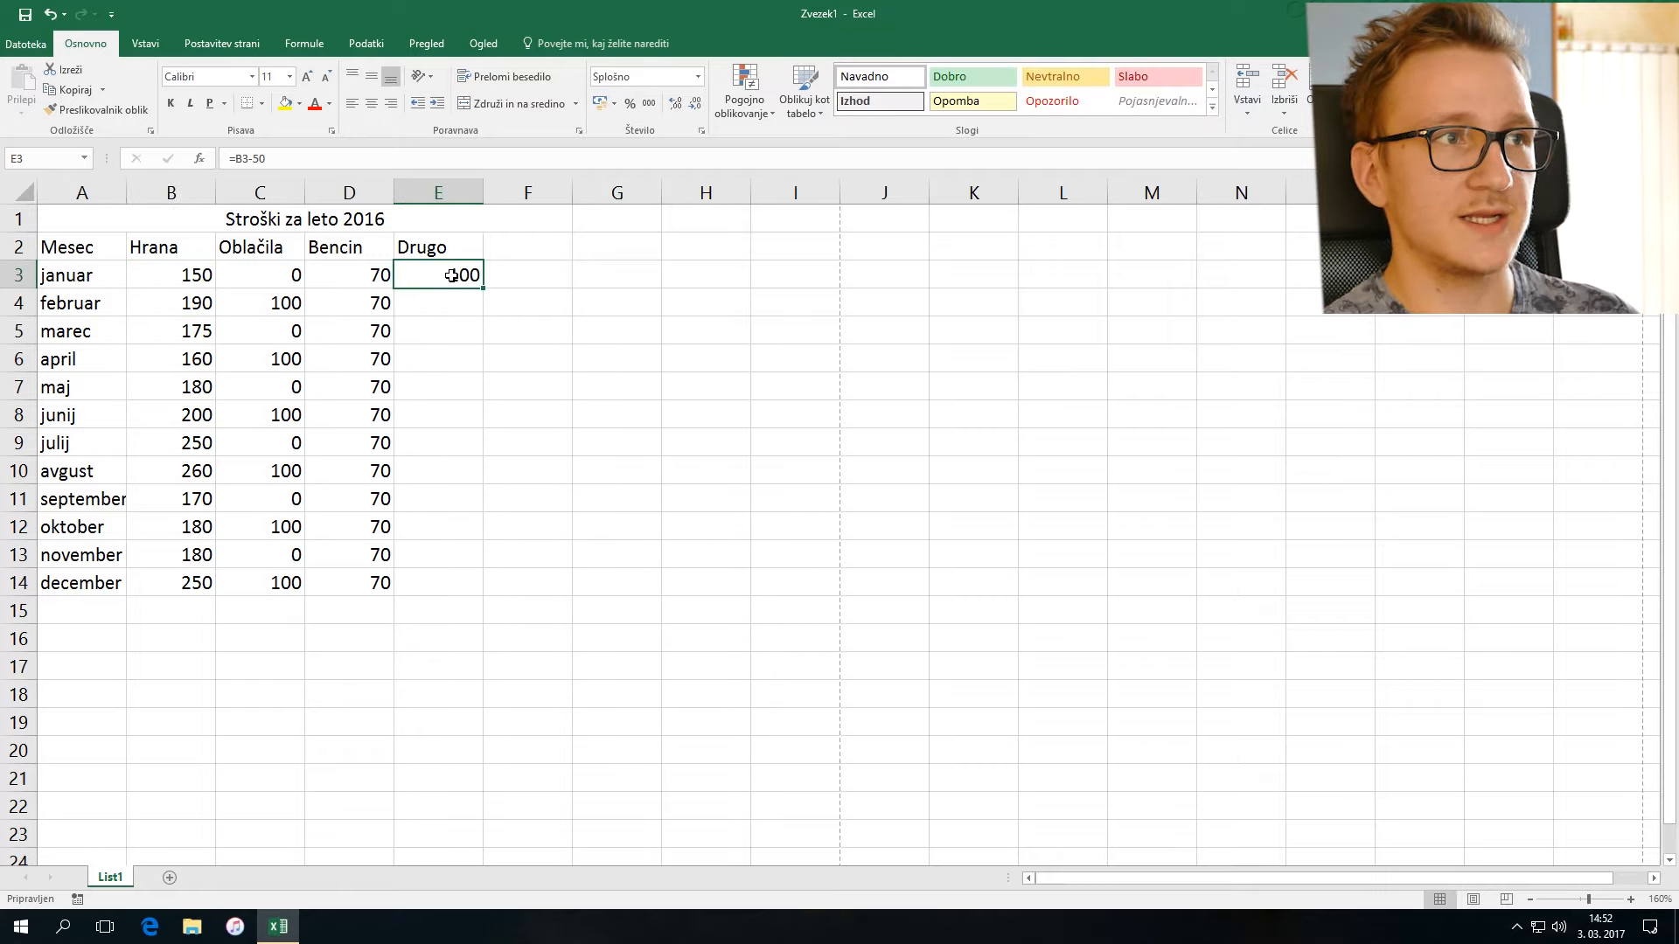
Step: Fill the Drugo formula from E3 down to E14 and check the copied formulas in E4 and E10
click(454, 304)
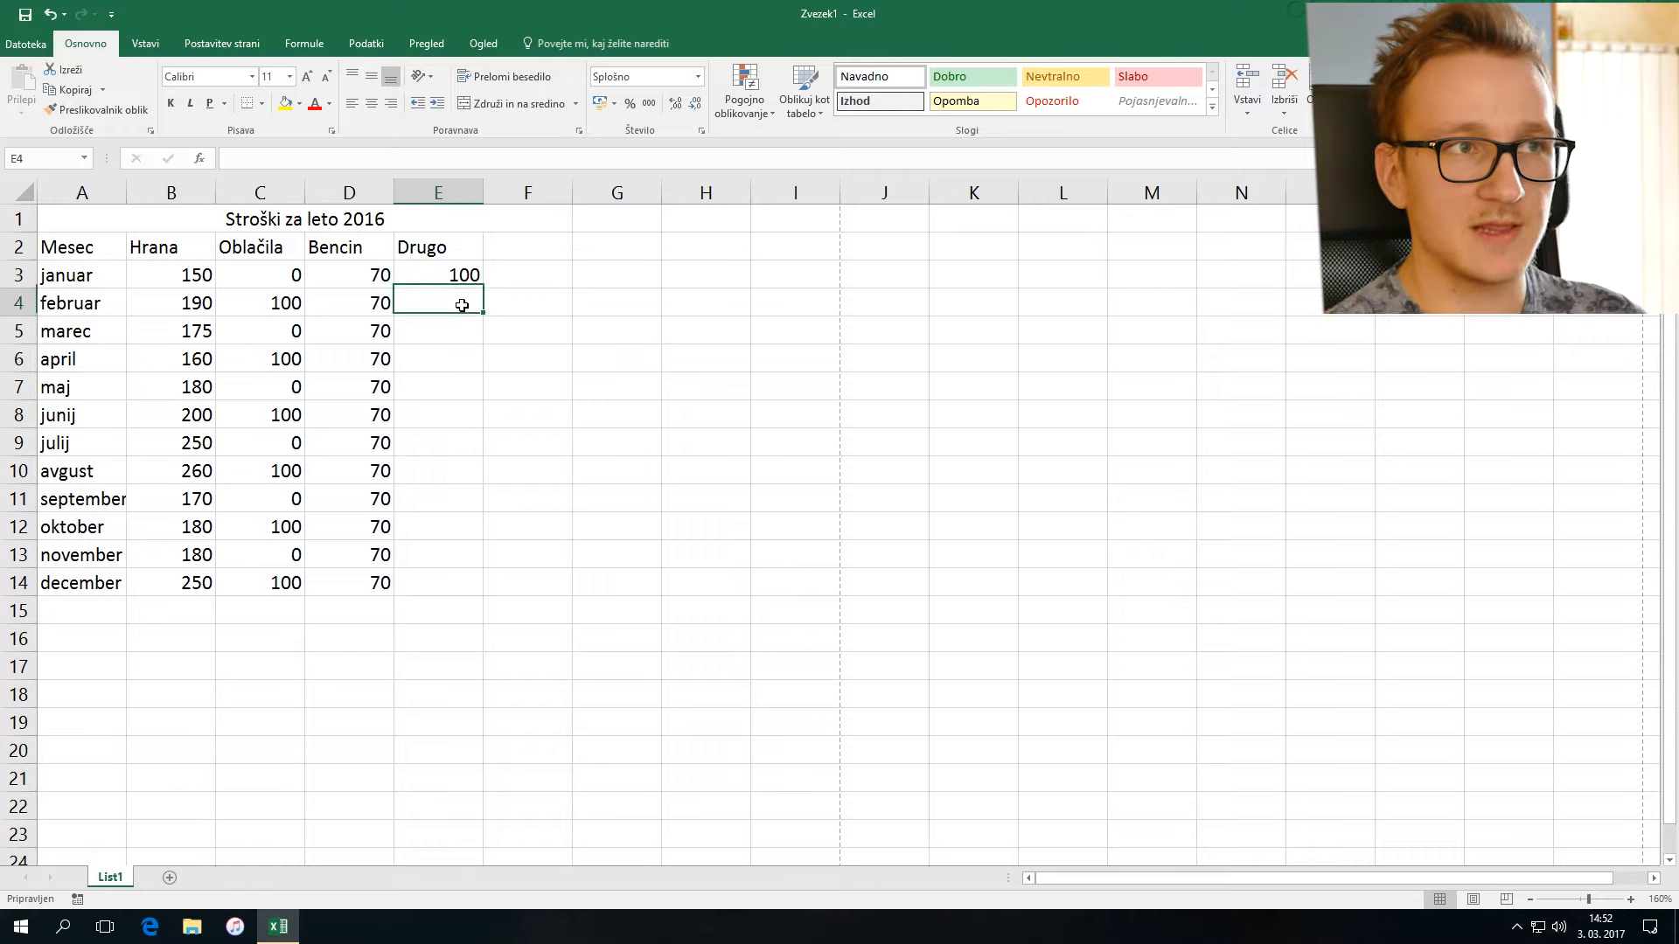
click(457, 339)
click(464, 295)
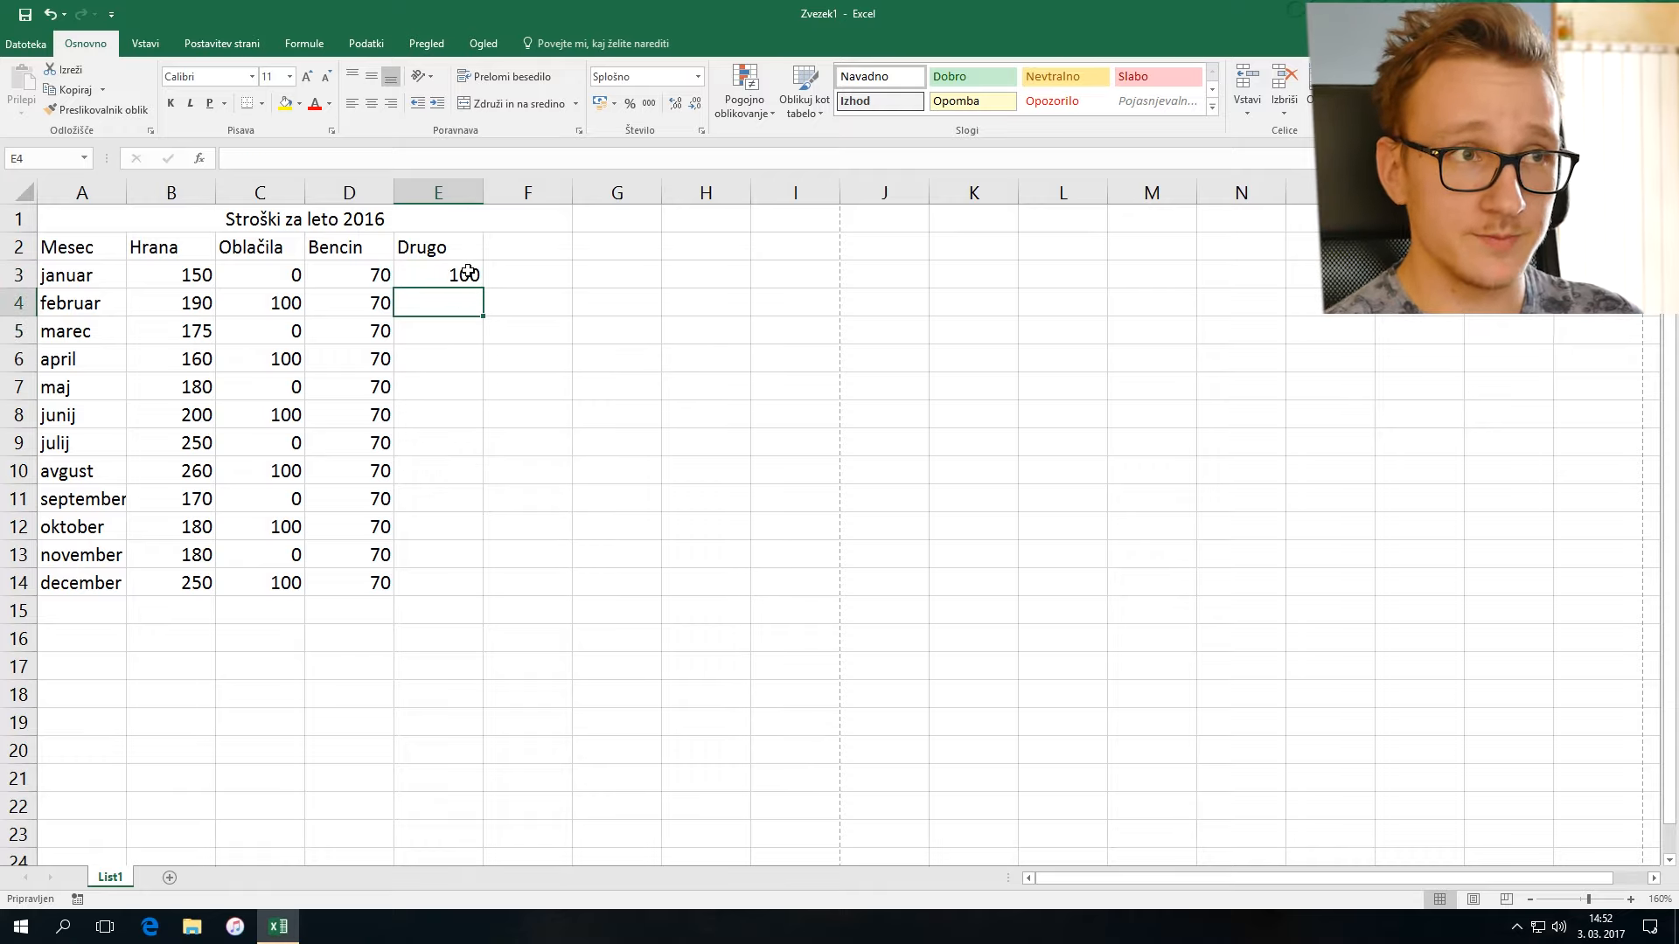
click(455, 273)
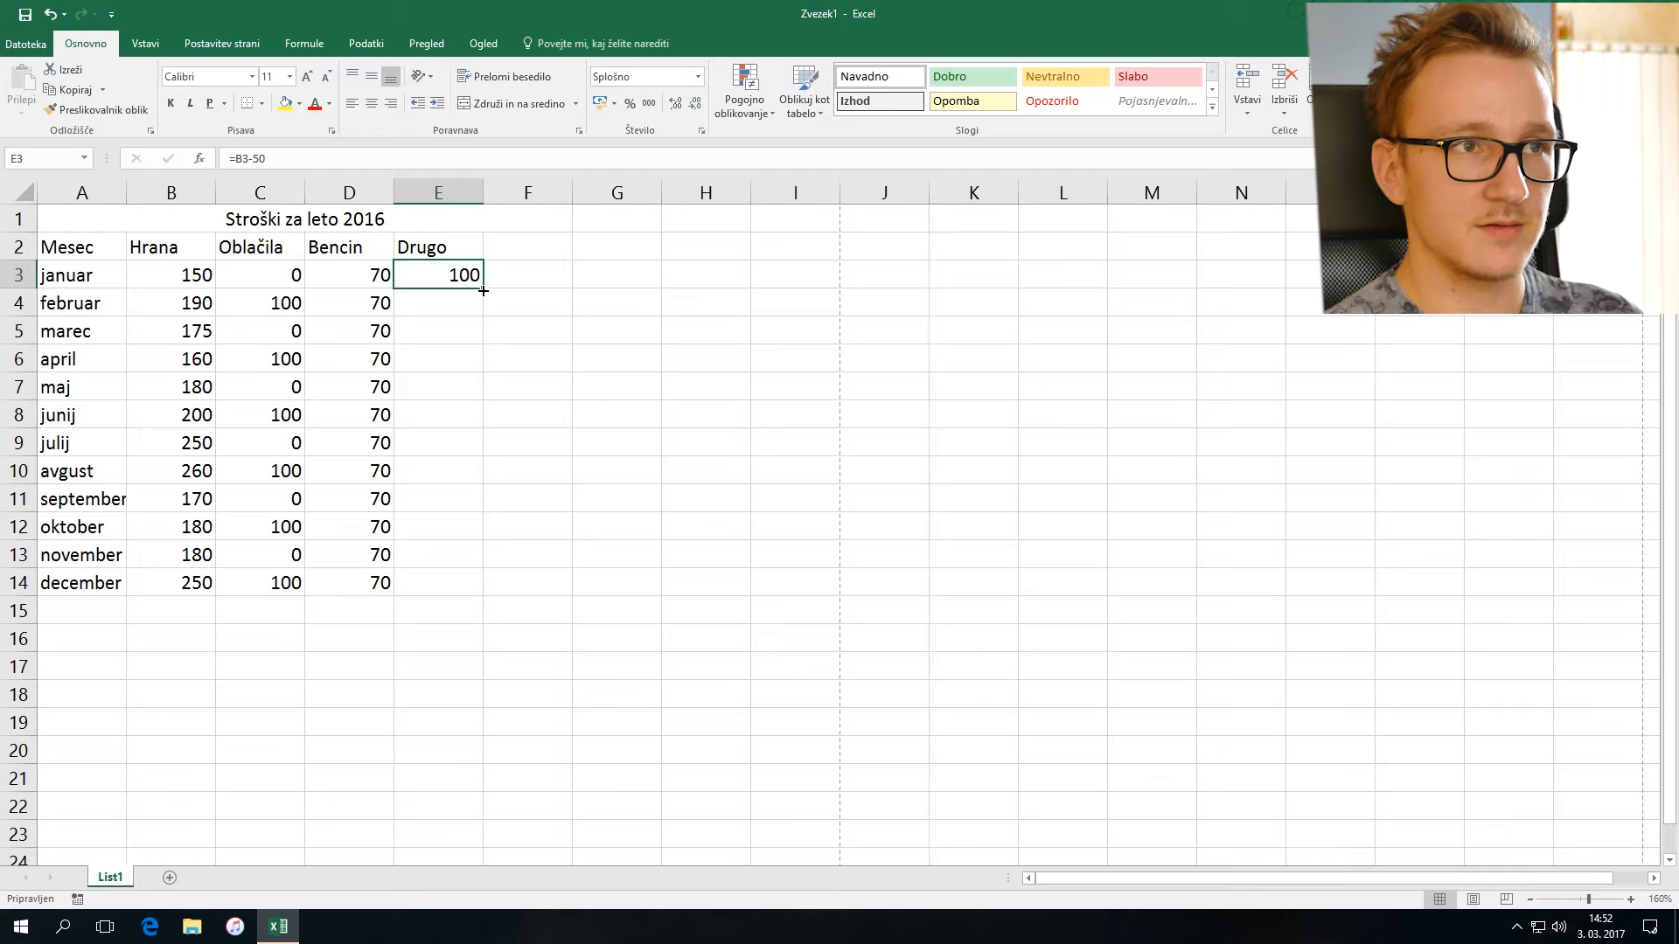
drag(483, 290, 486, 598)
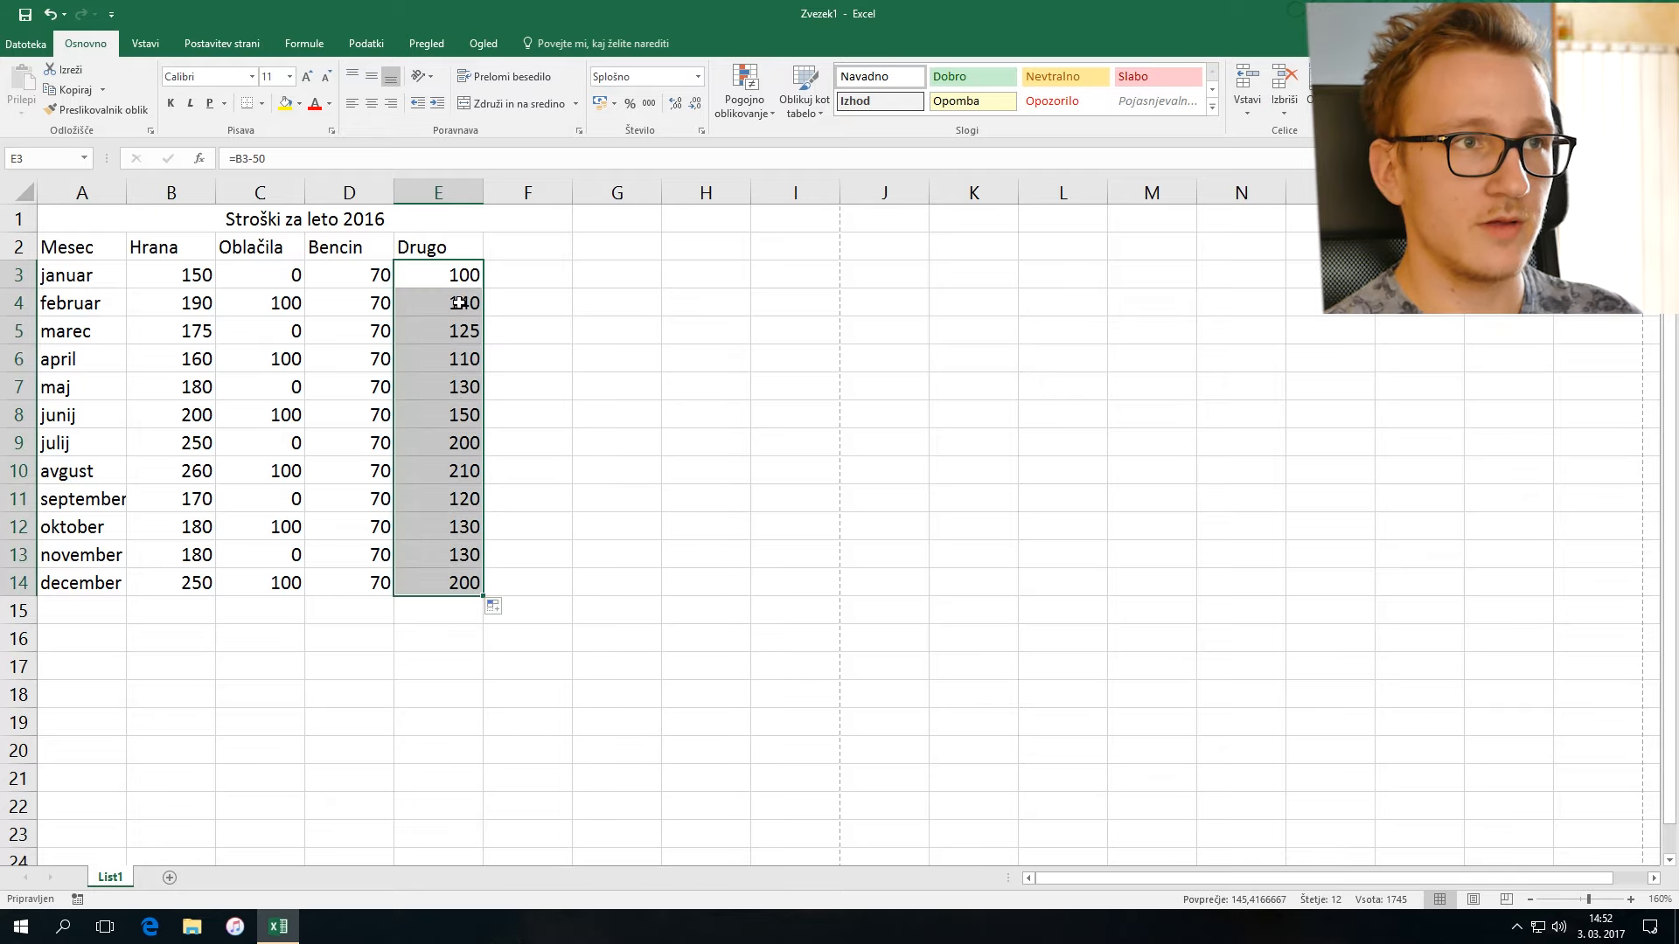
double_click(461, 304)
key(Return)
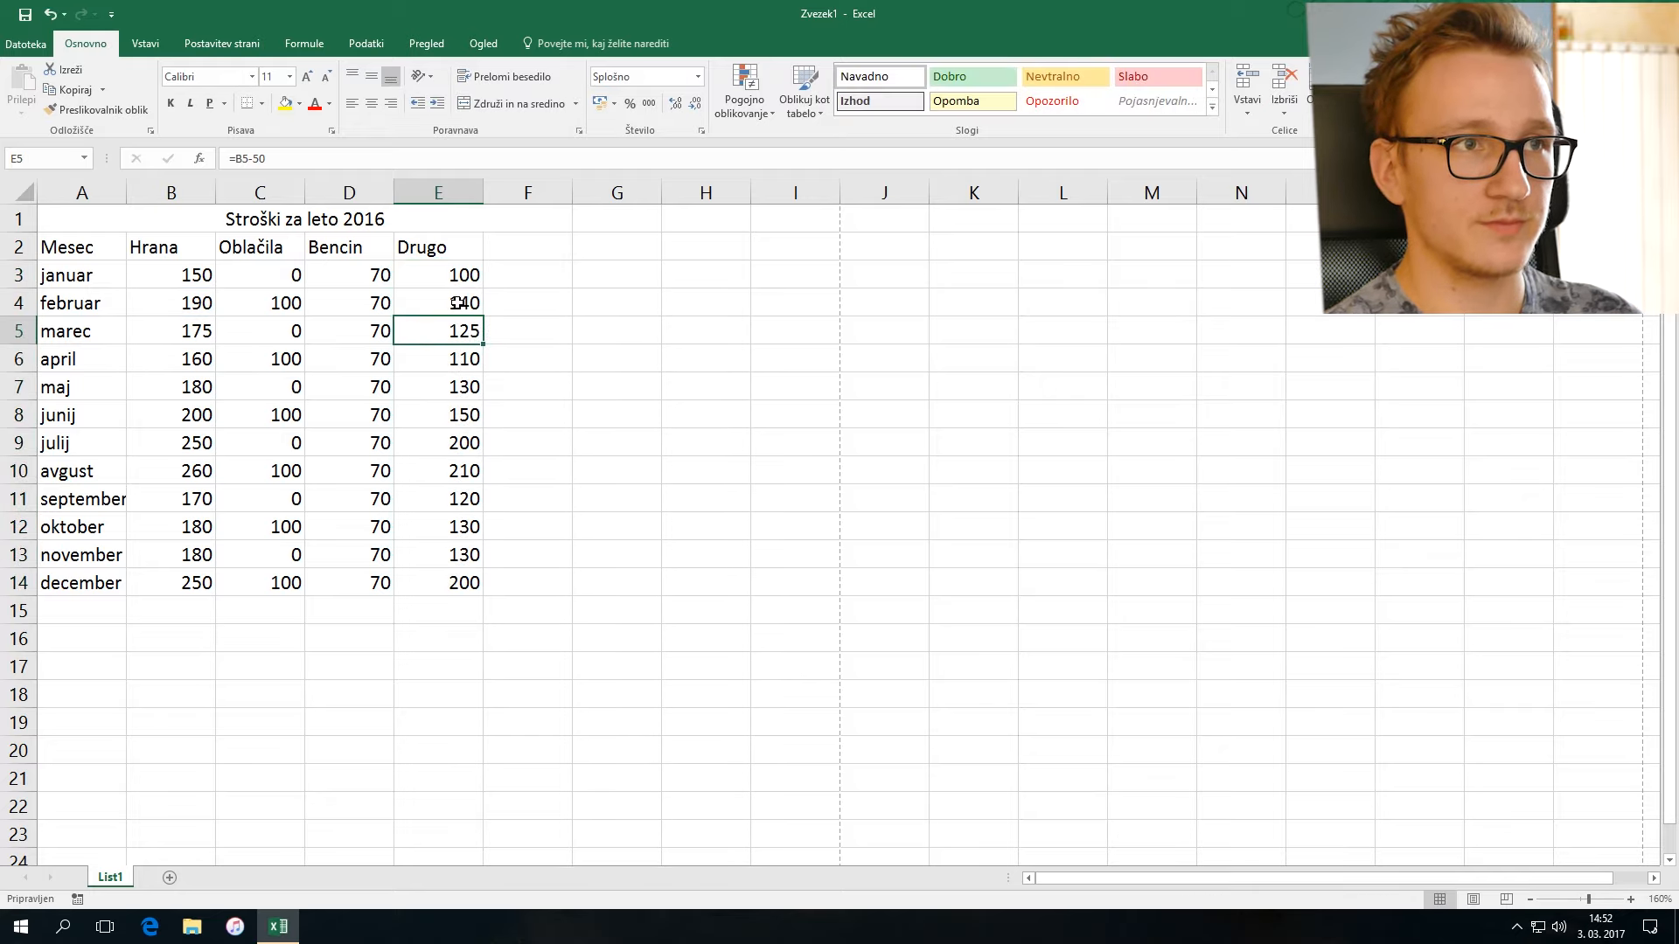
double_click(460, 469)
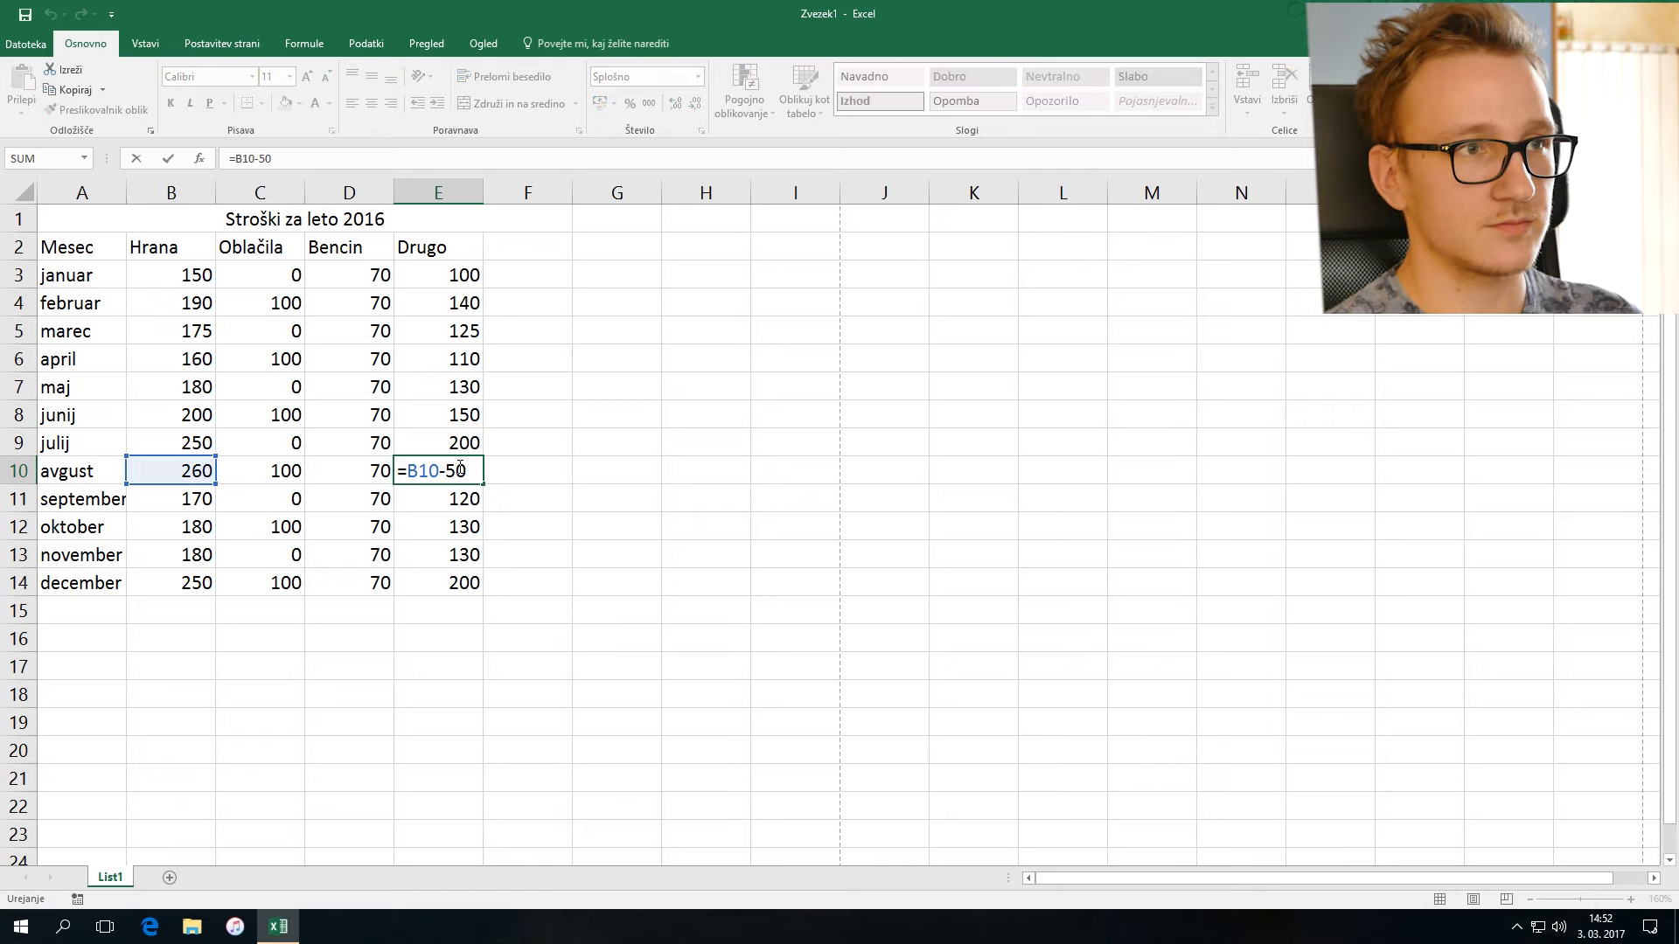
key(Return)
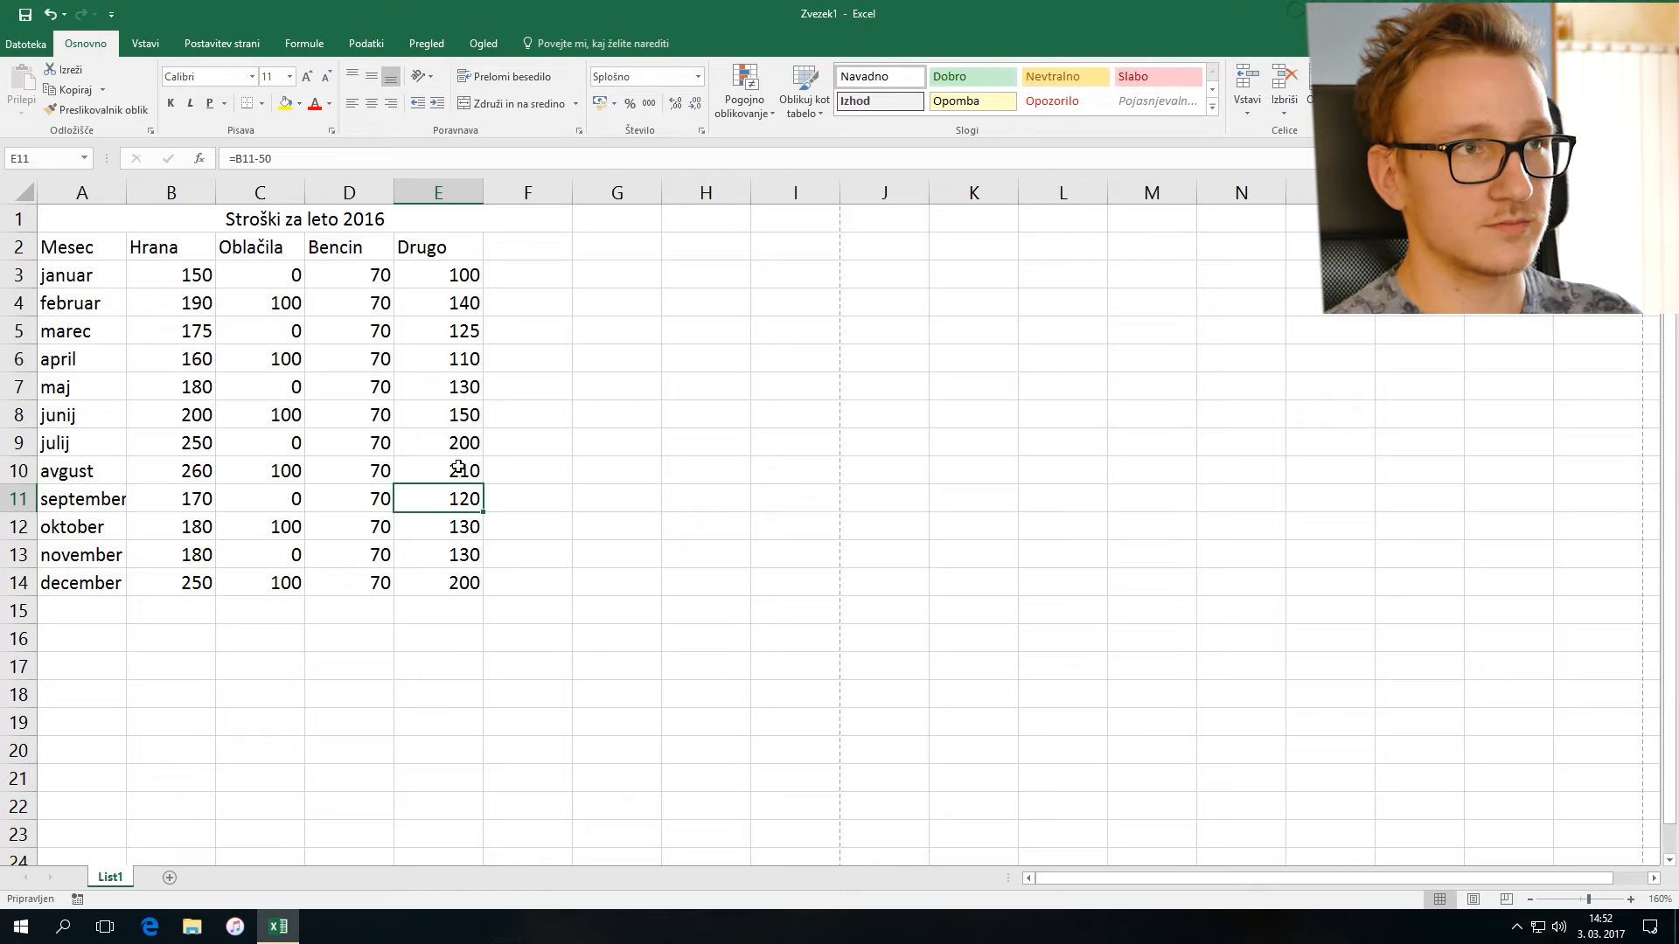
Step: Set the april Hrana amount in B6 to 150 and check the april Drugo cell E6
click(185, 365)
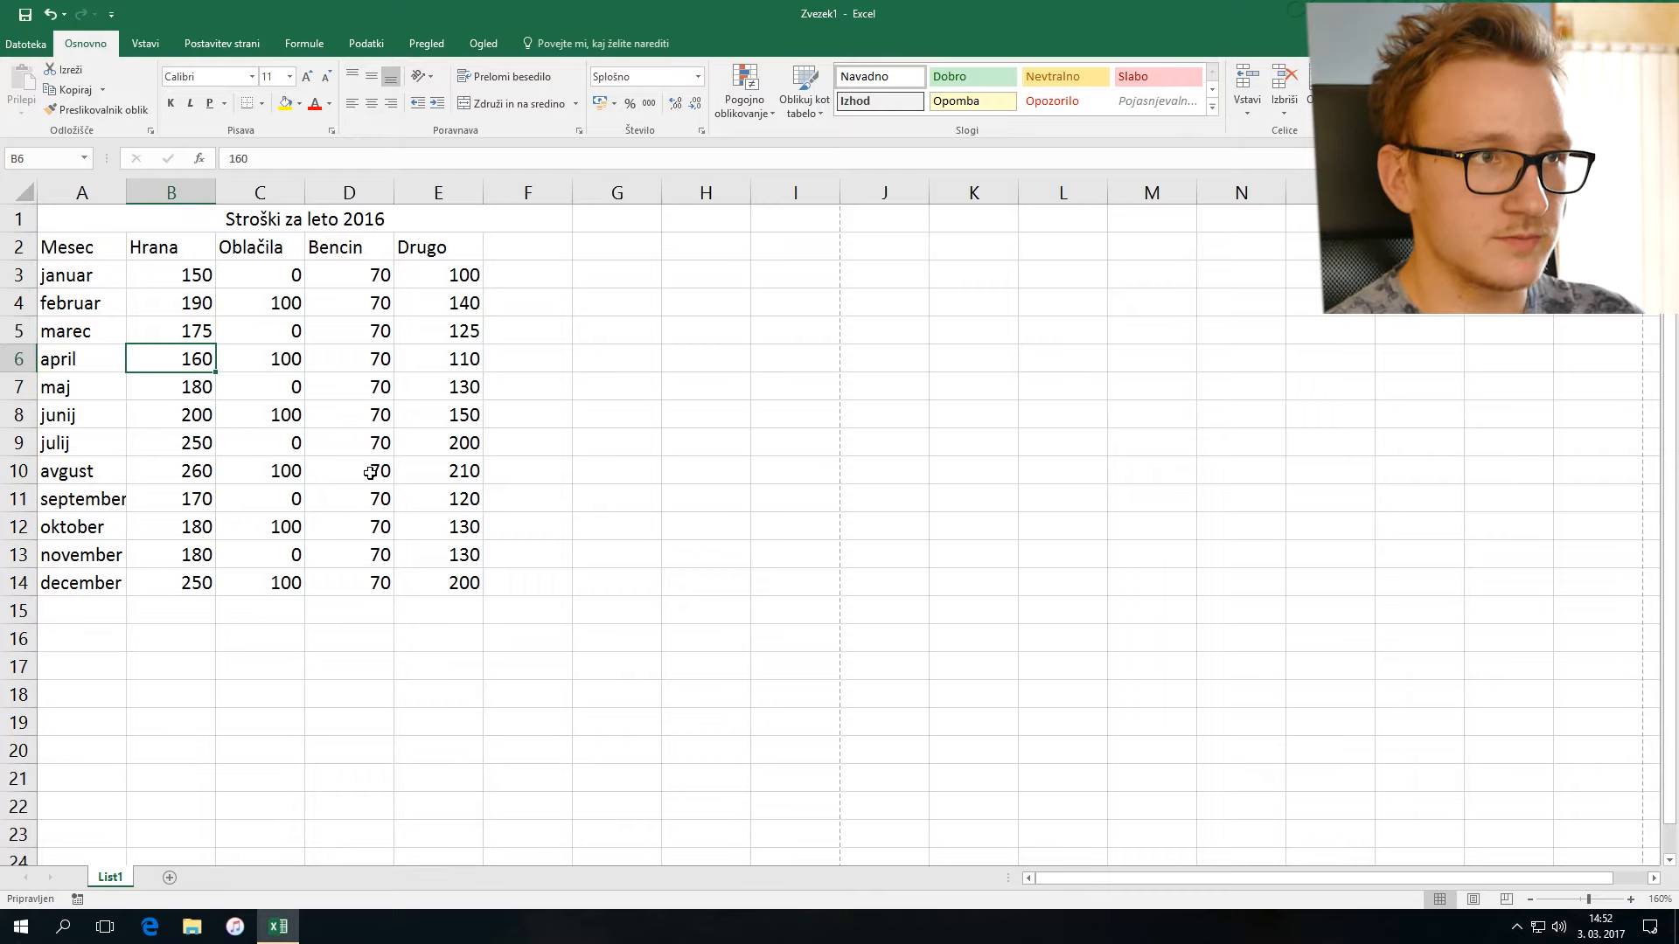
text(150)
key(Return)
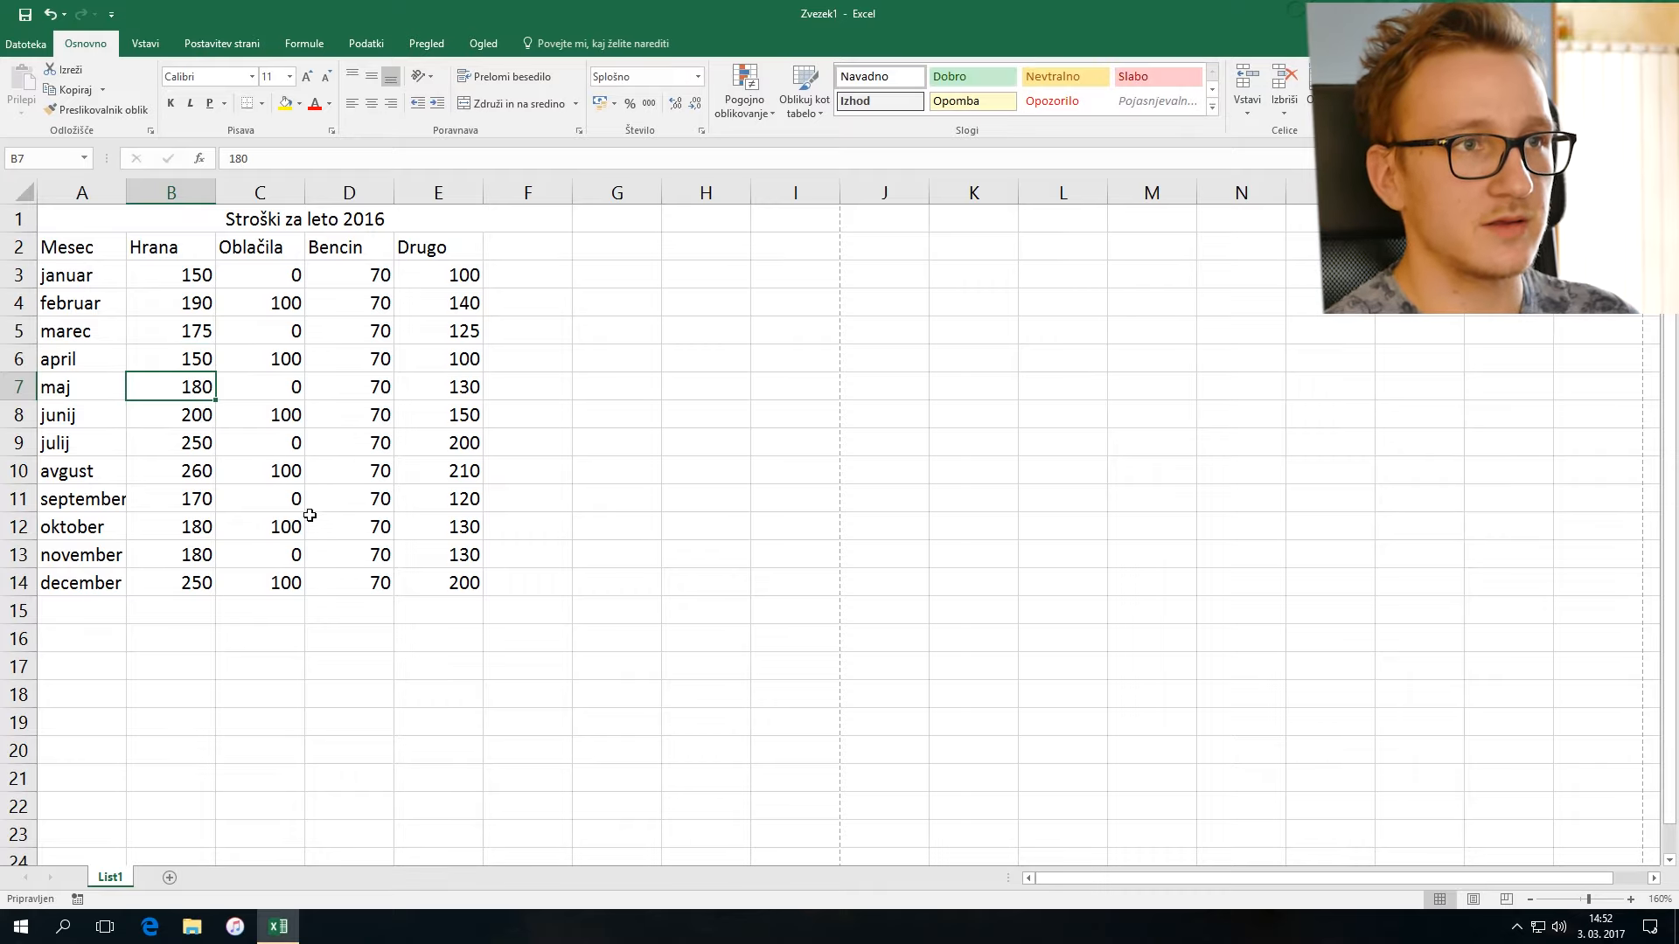
click(459, 358)
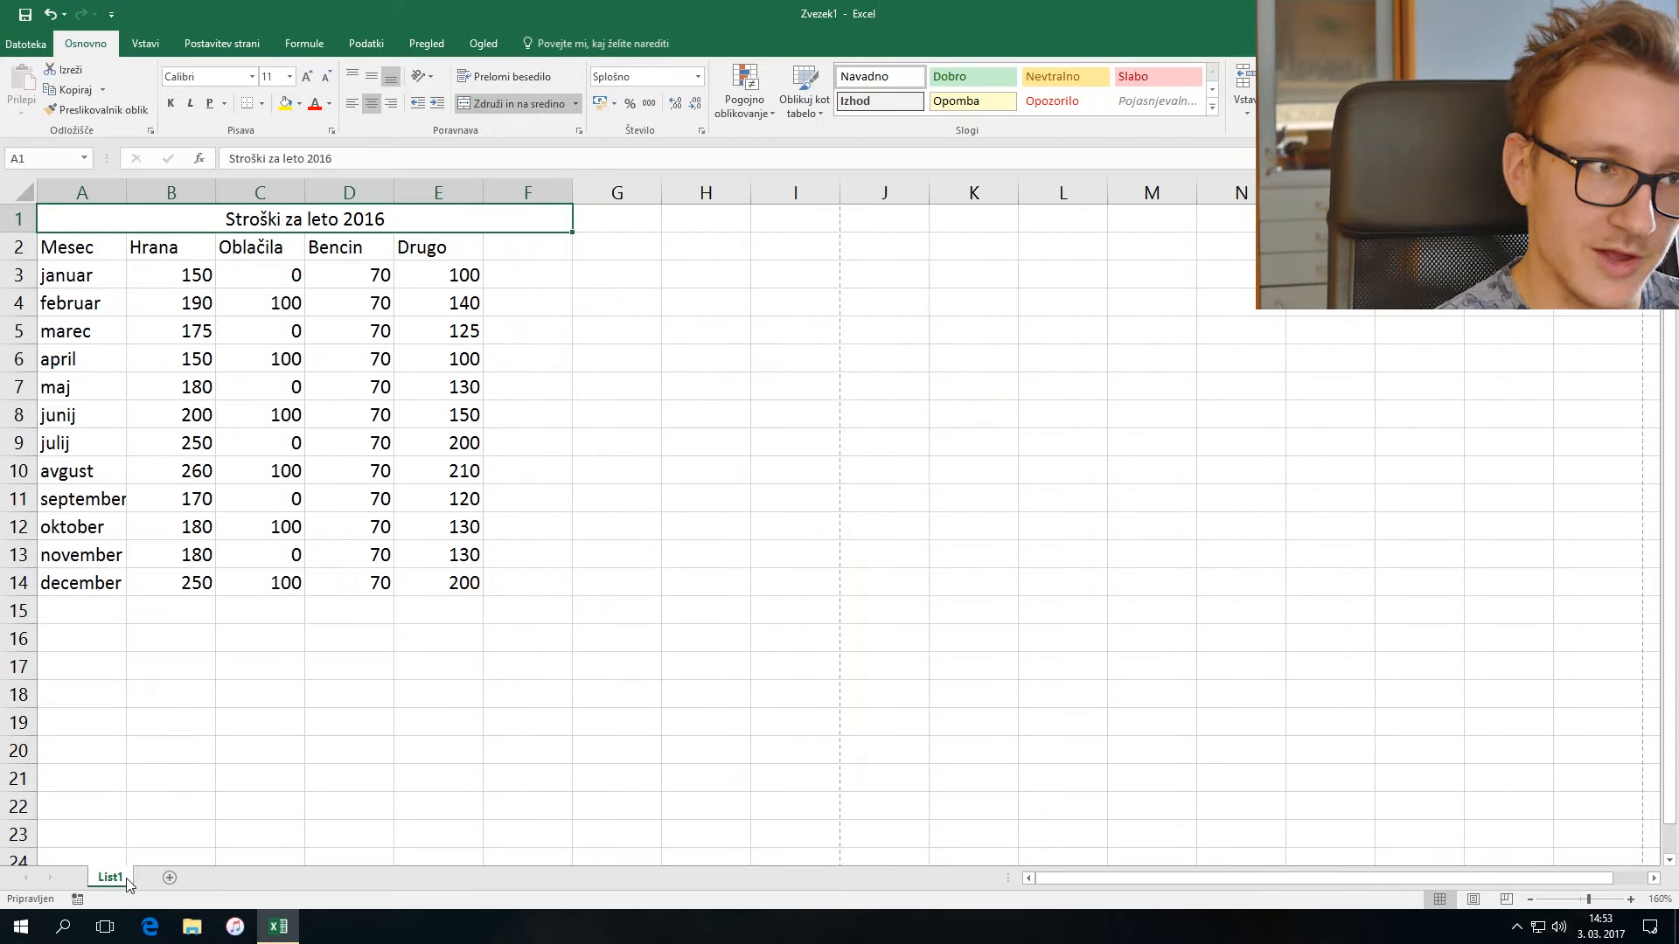
Step: Add a new worksheet and paste a copy of the List1 table A1:F14 into it, starting at A1
click(172, 878)
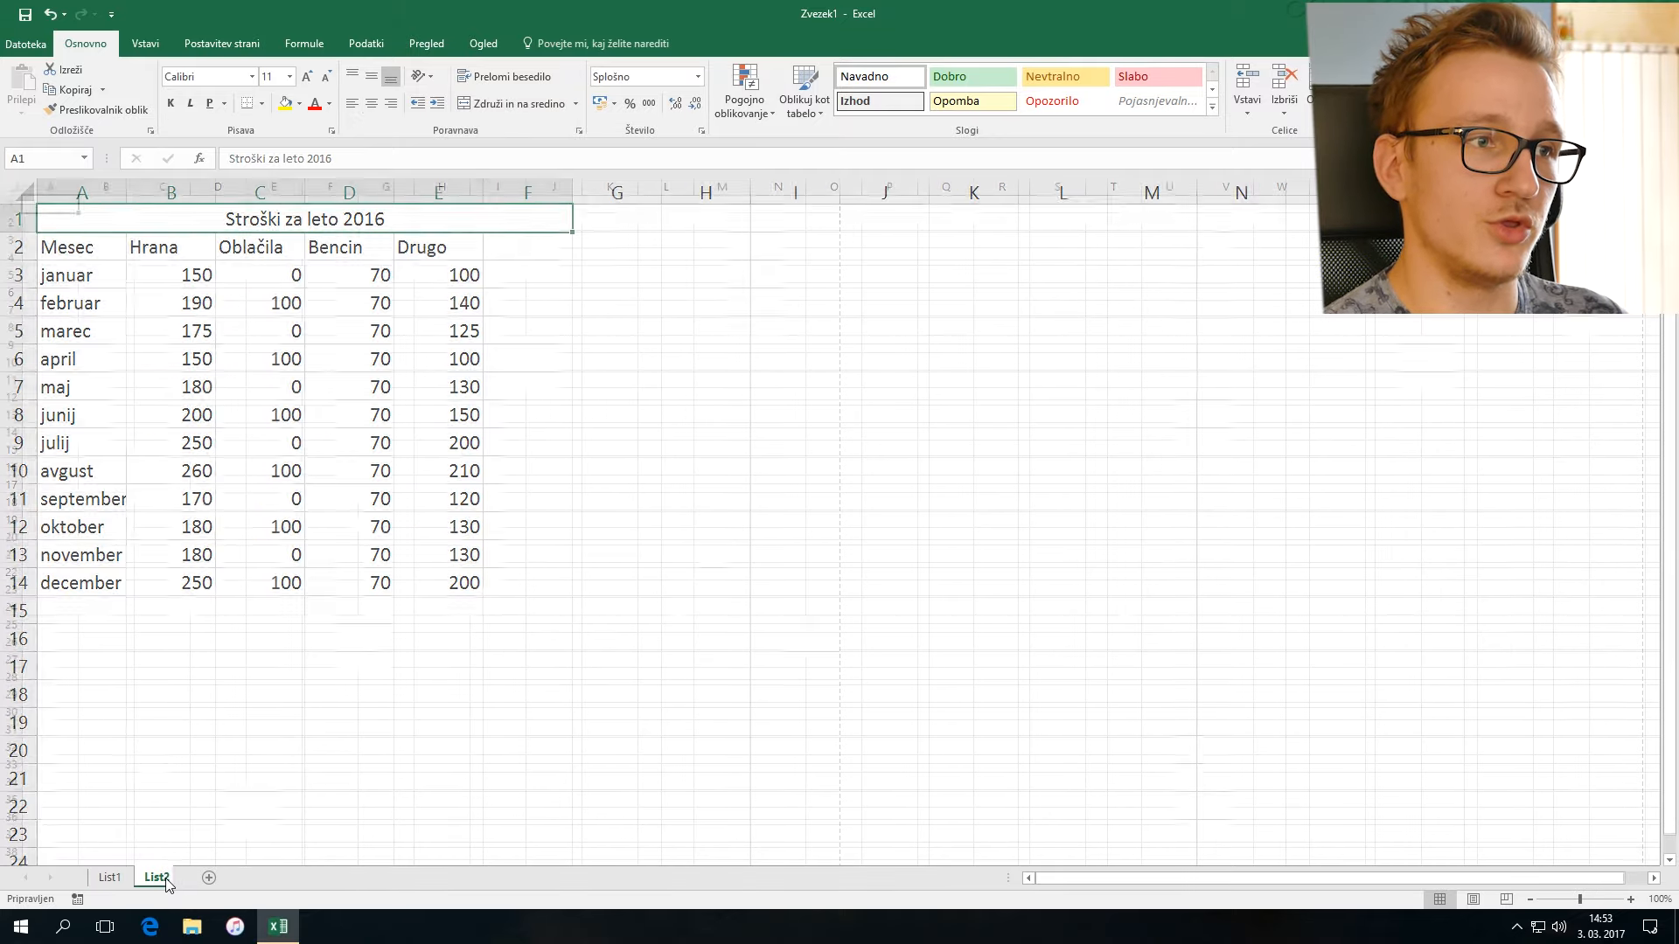
click(110, 878)
drag(292, 223, 296, 583)
key(ctrl+c)
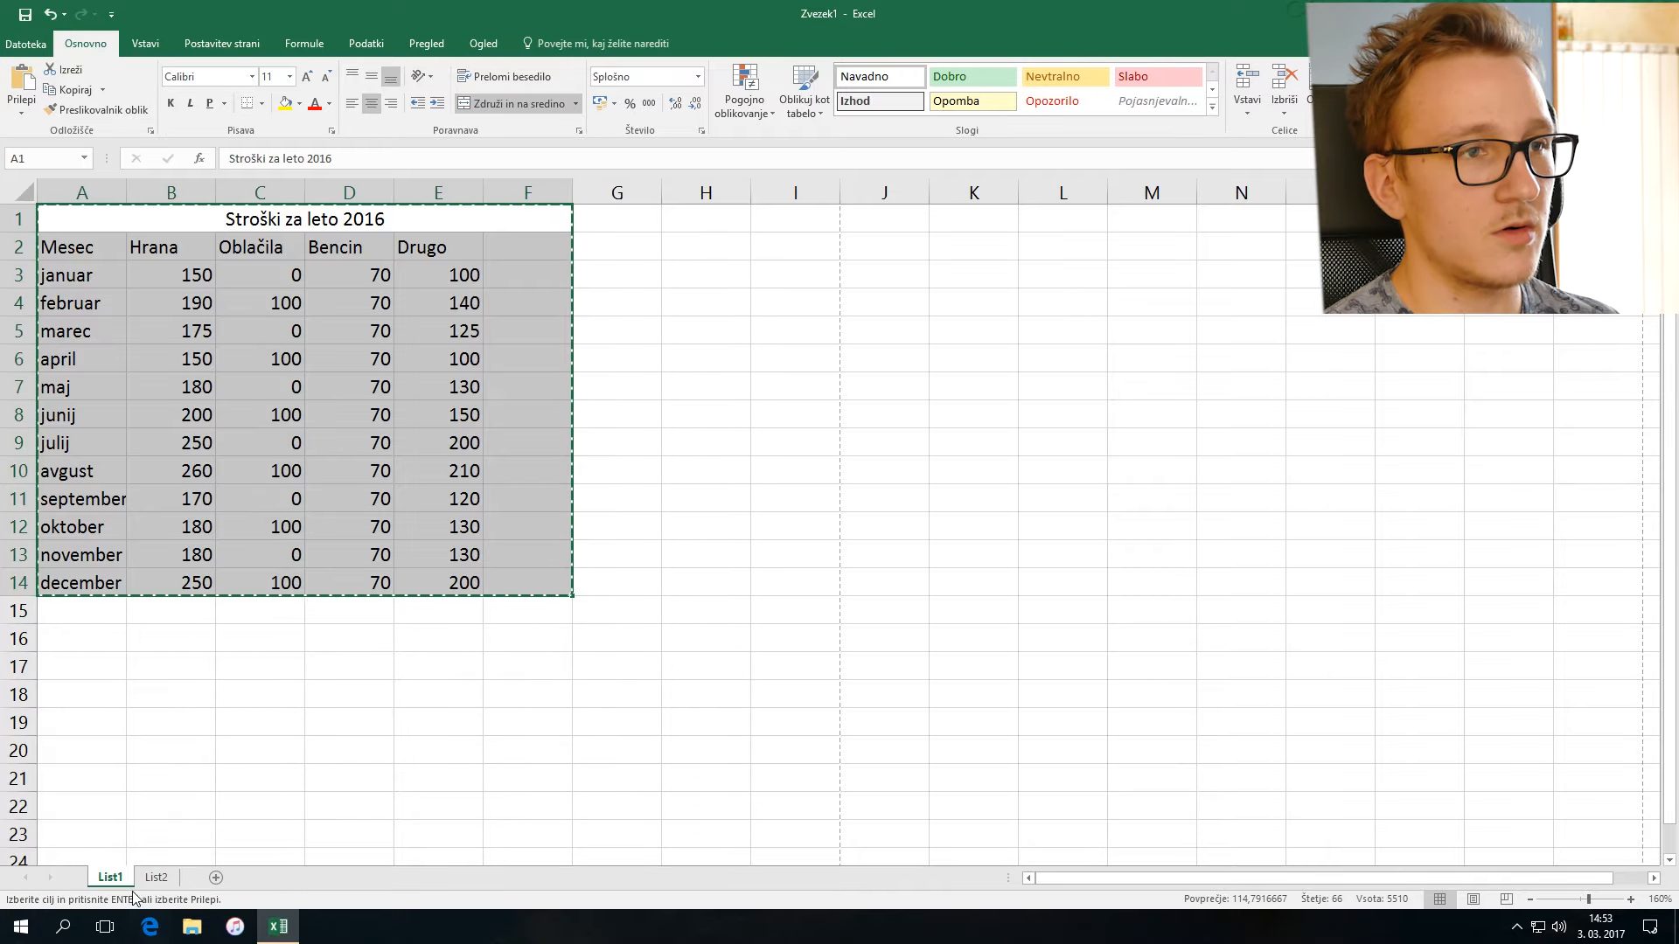
click(157, 878)
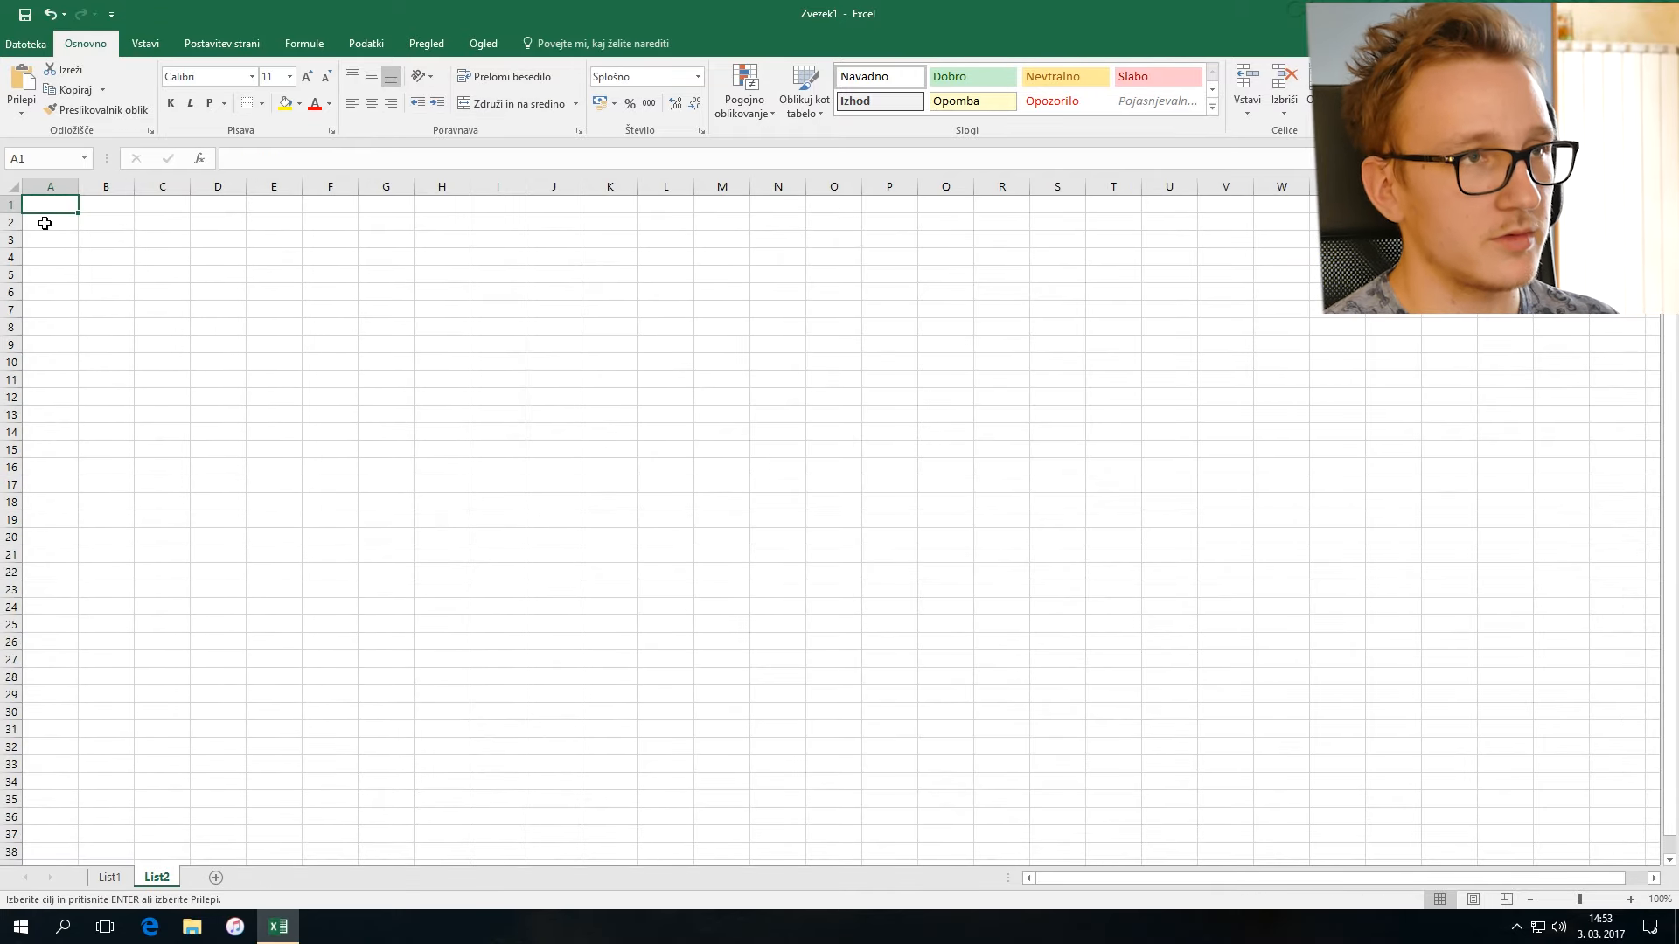
key(ctrl+v)
ctrl+scroll(230, 240, up, 5)
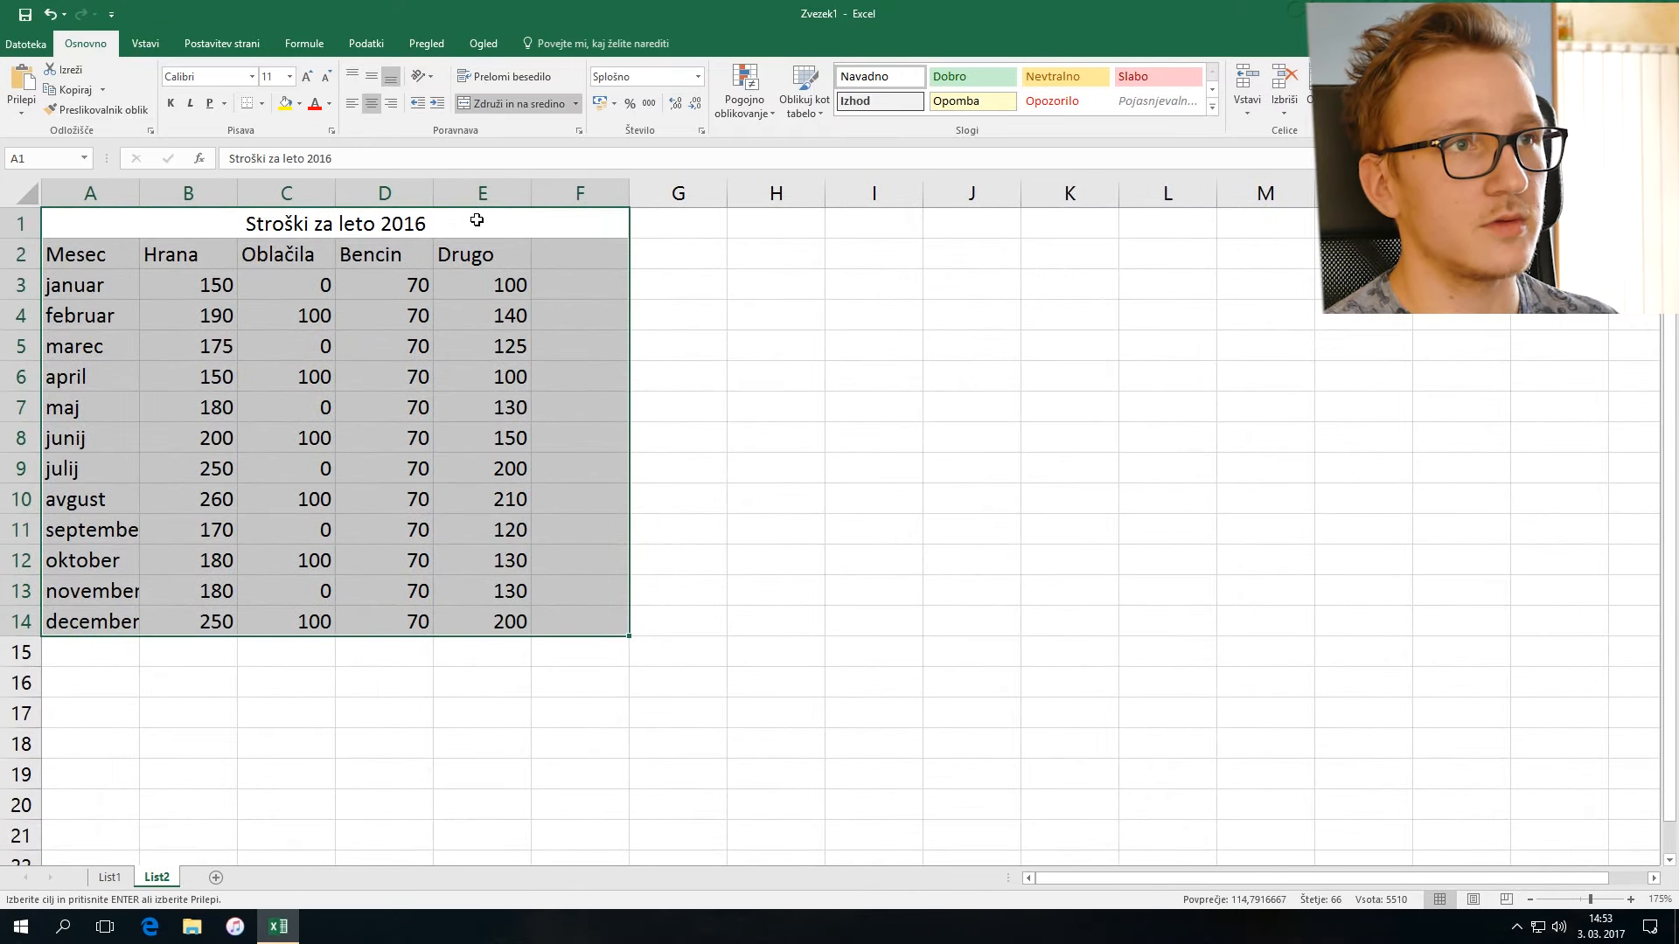
Step: Change the year in the List2 table title so cell A1 reads "Stroški za leto 2015"
double_click(472, 220)
key(BackSpace)
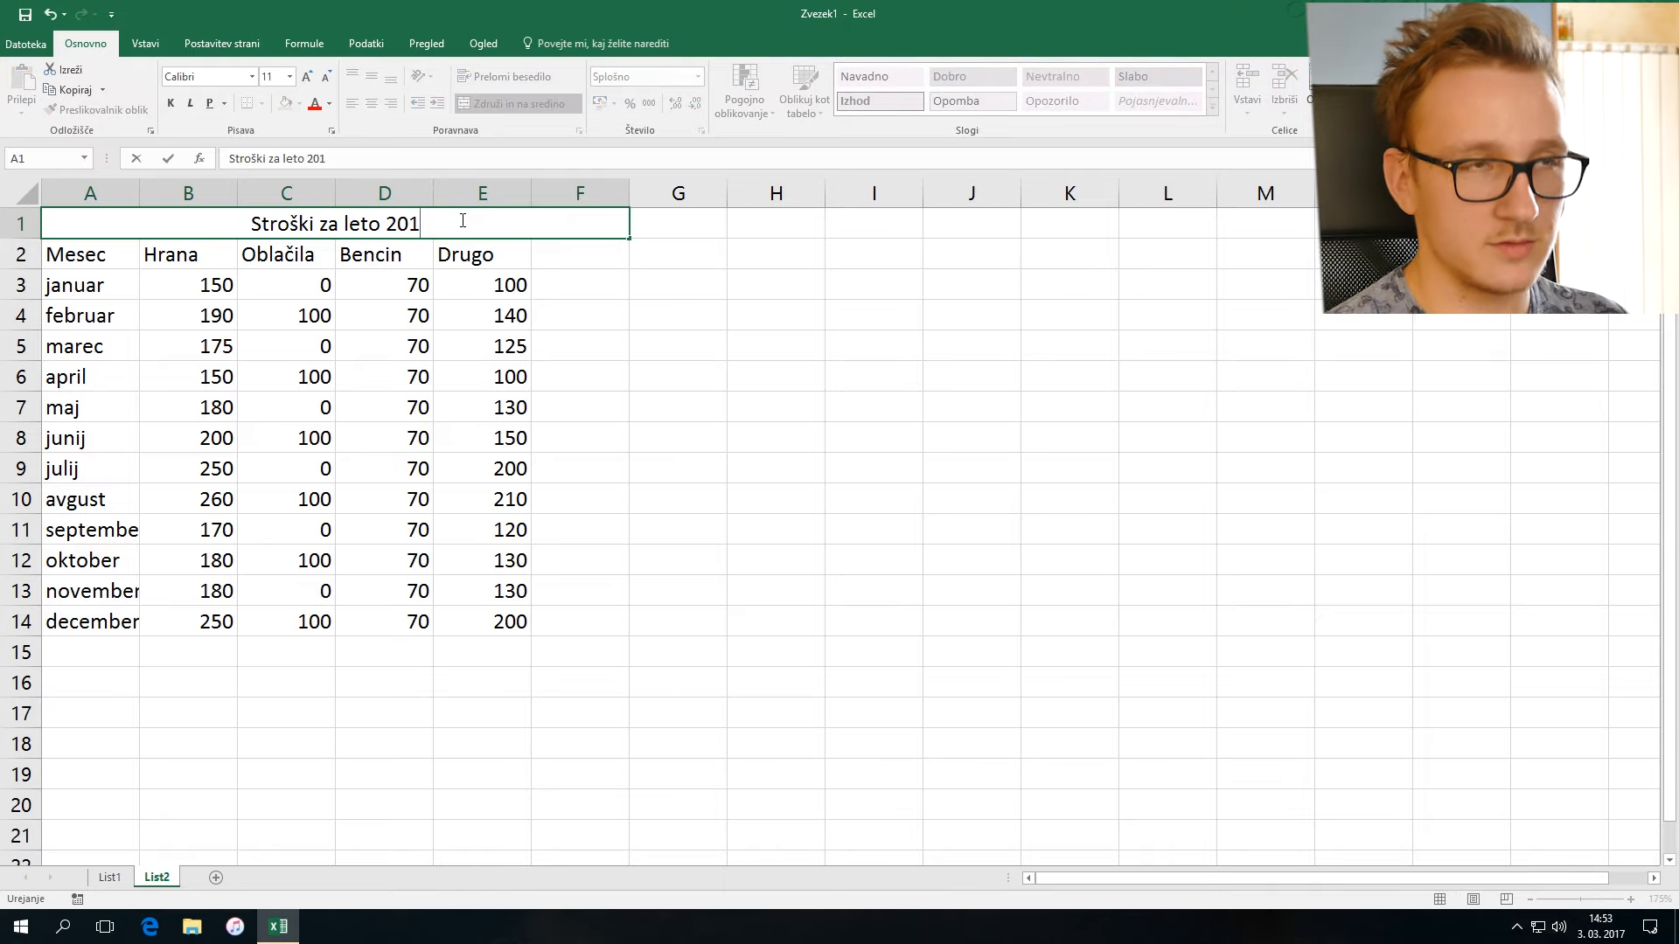
text(5)
key(Return)
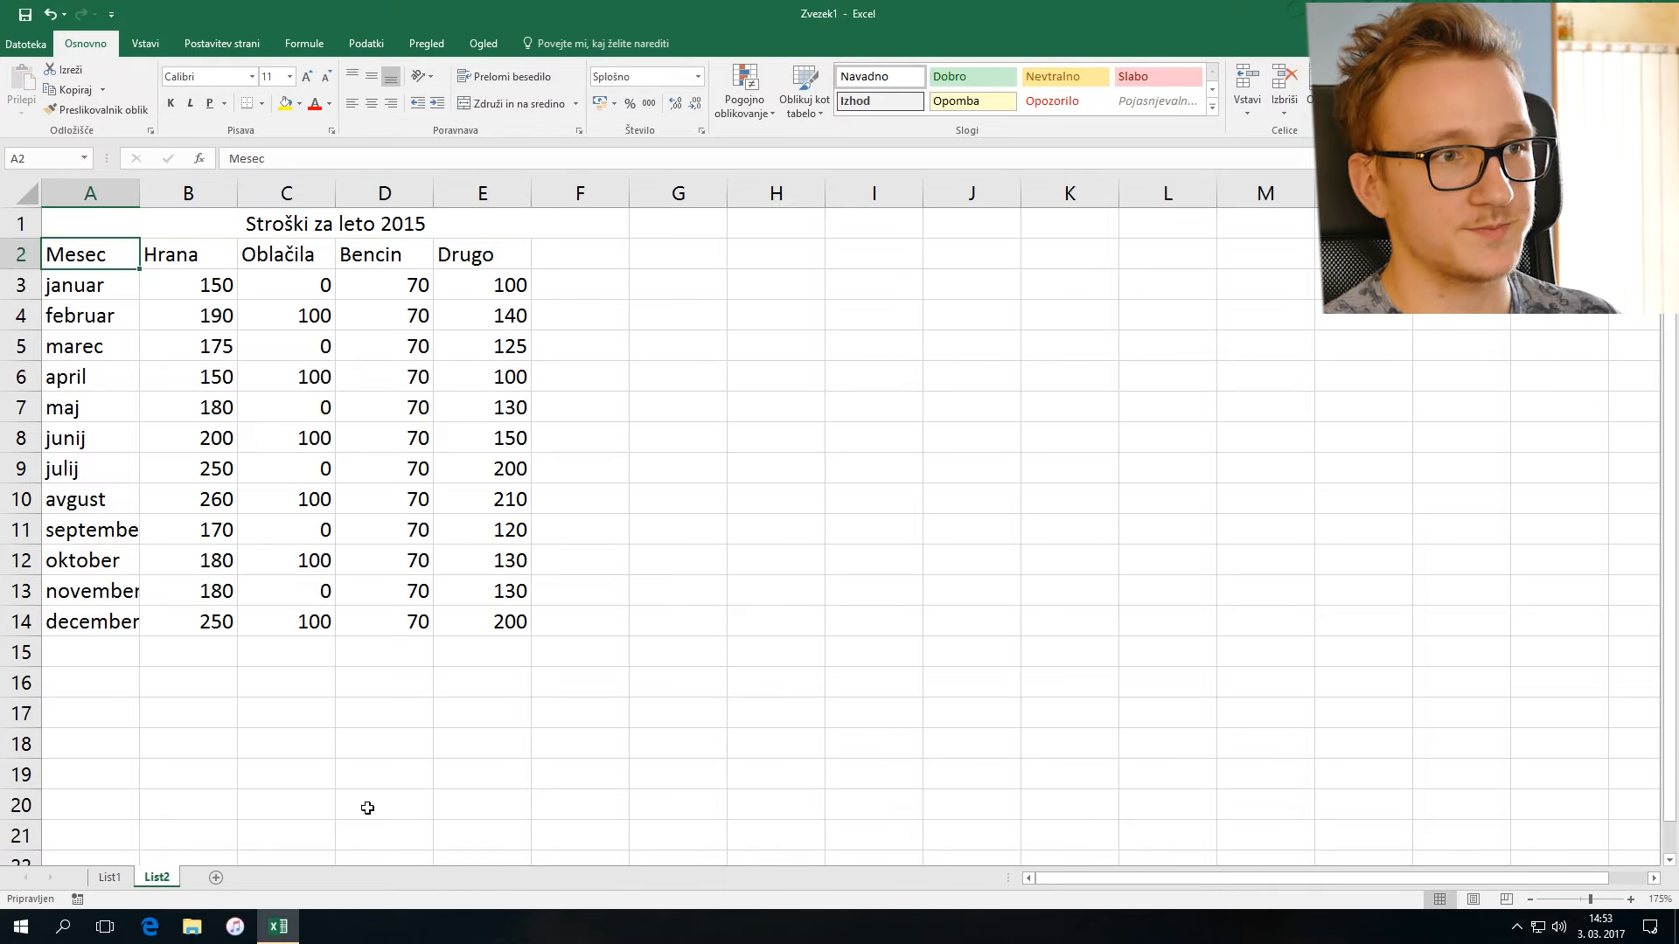
Step: Compare the expense tables on List1 and List2 by switching back and forth between the two sheets
click(118, 878)
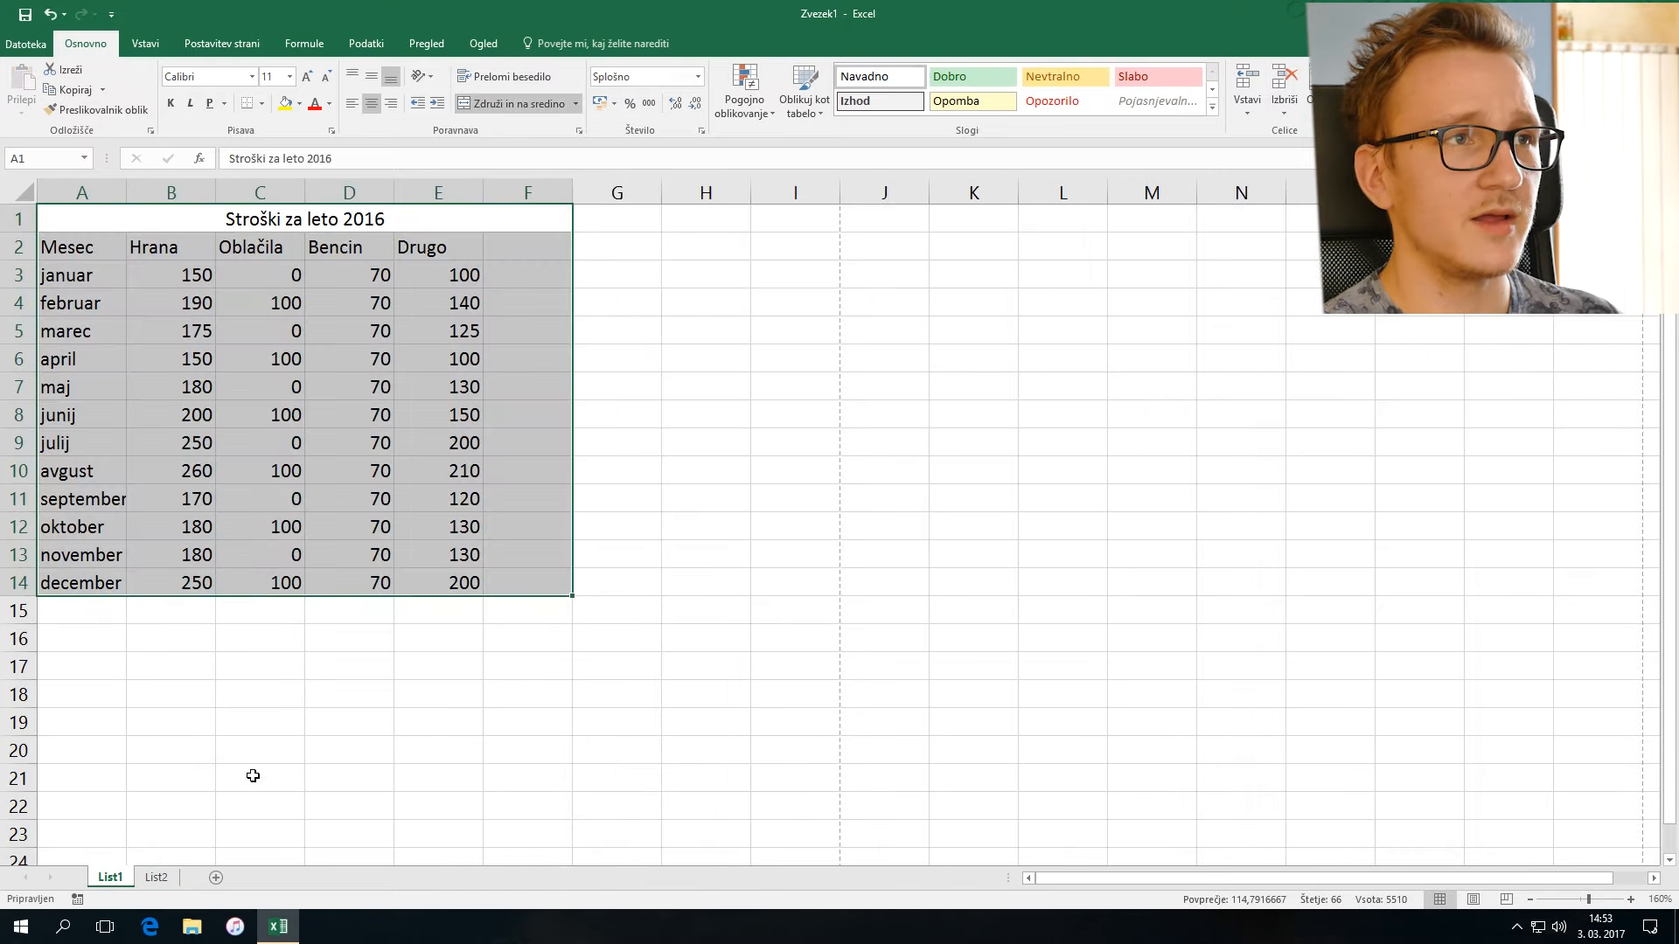
click(267, 752)
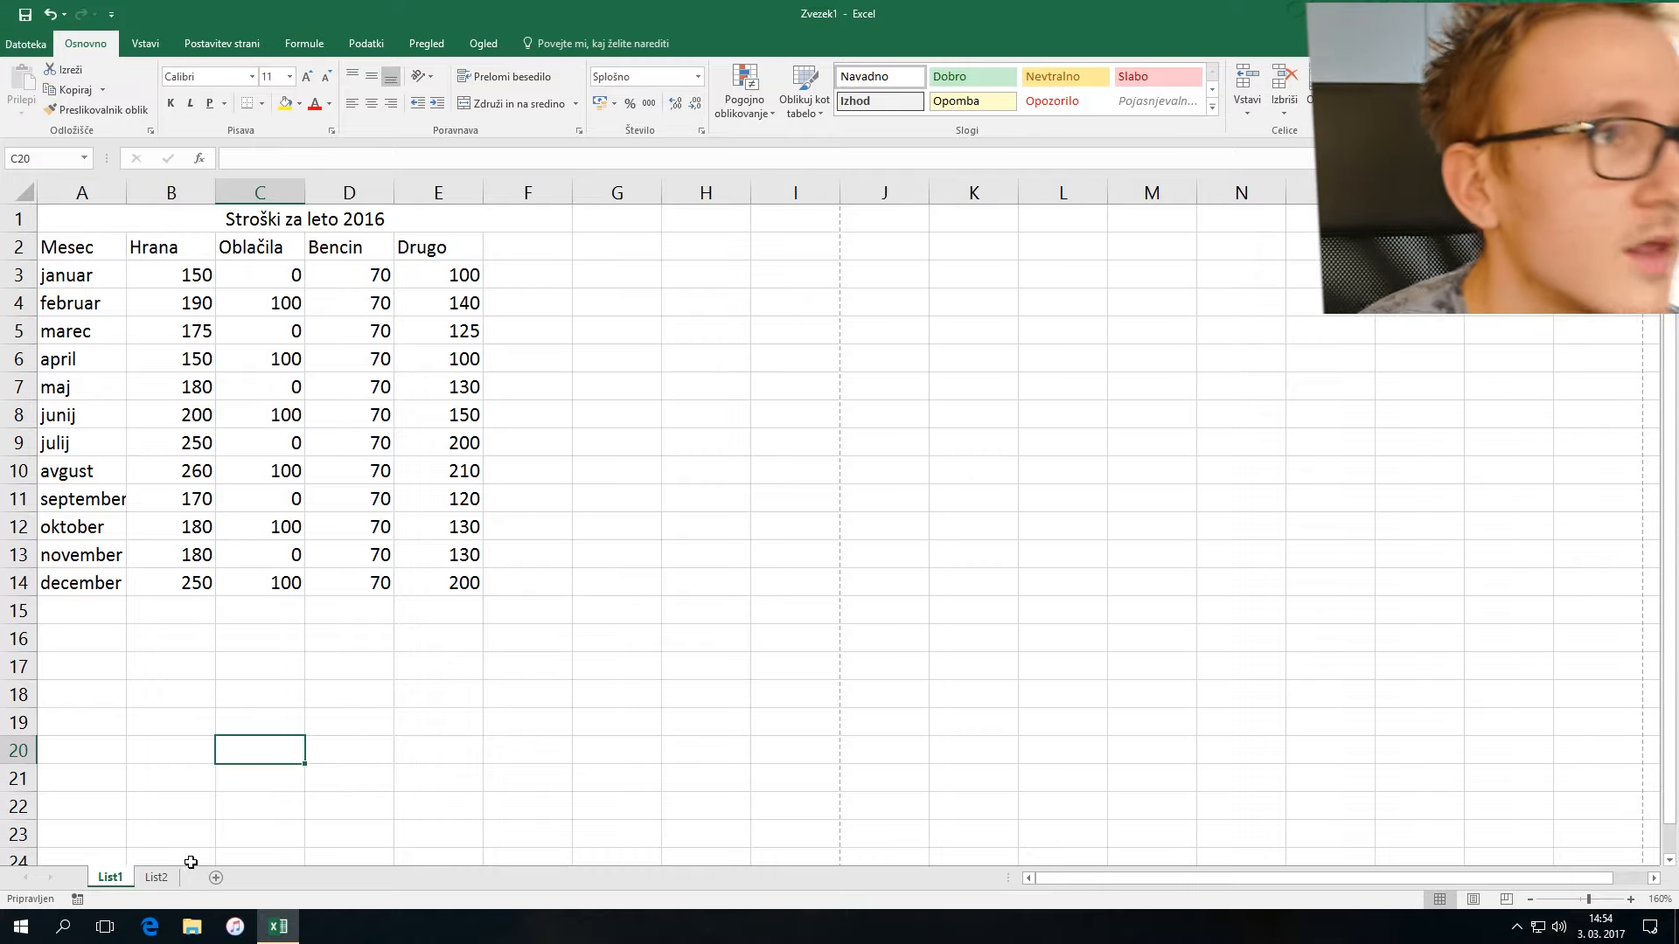
click(159, 880)
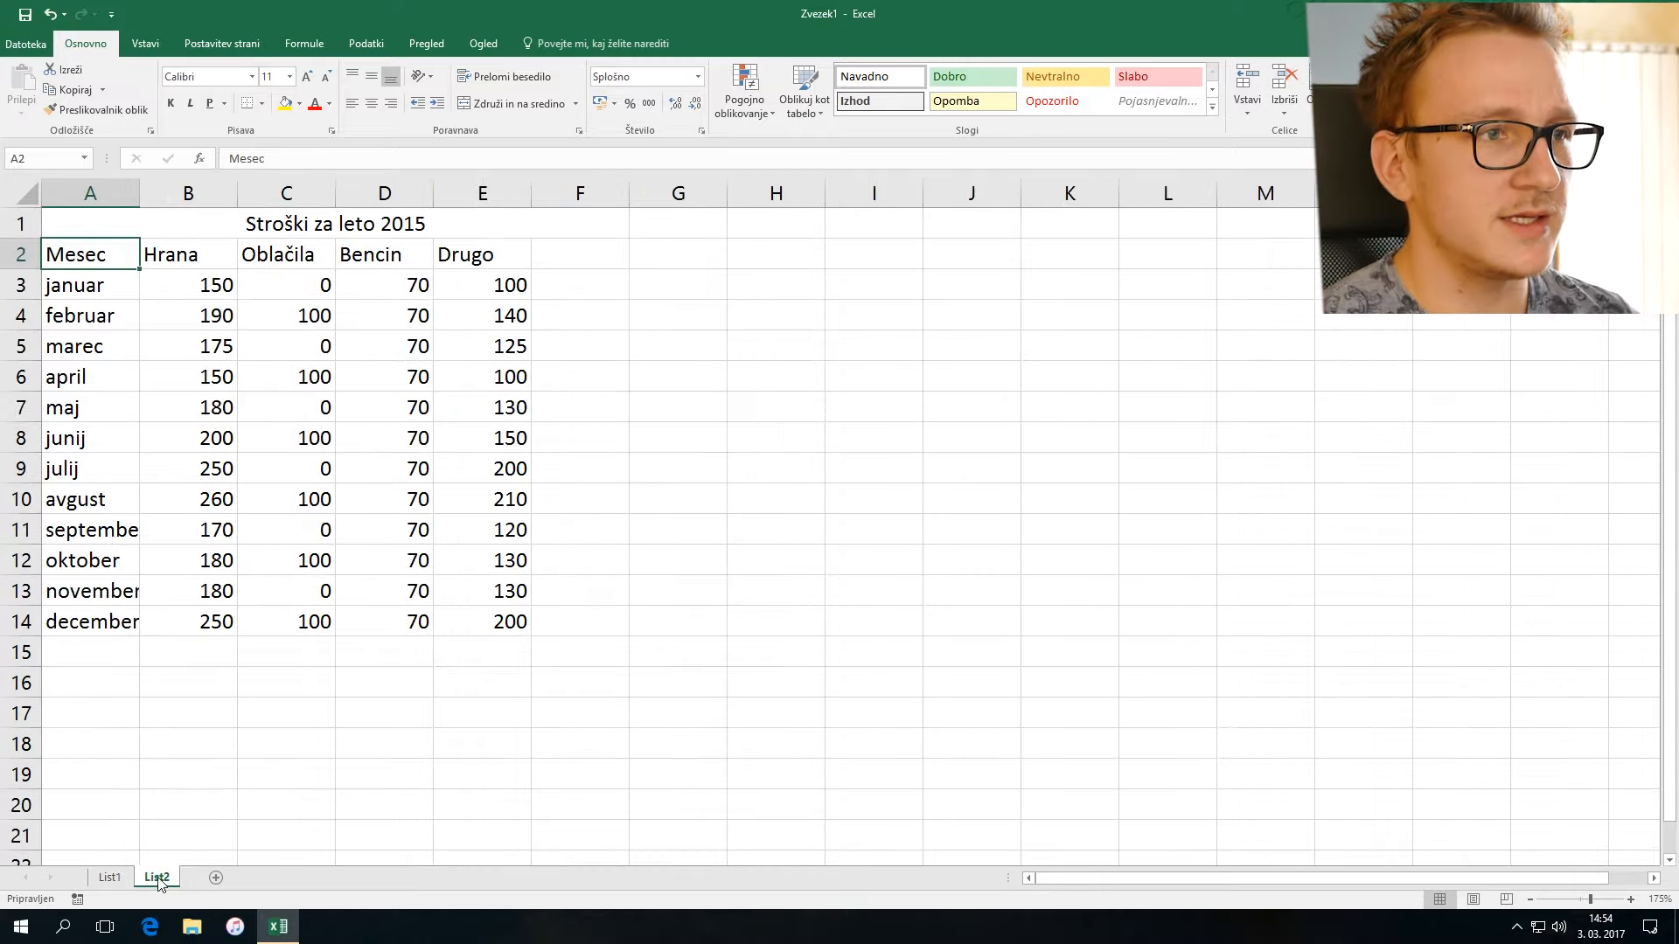
click(112, 880)
click(154, 879)
click(113, 879)
click(157, 878)
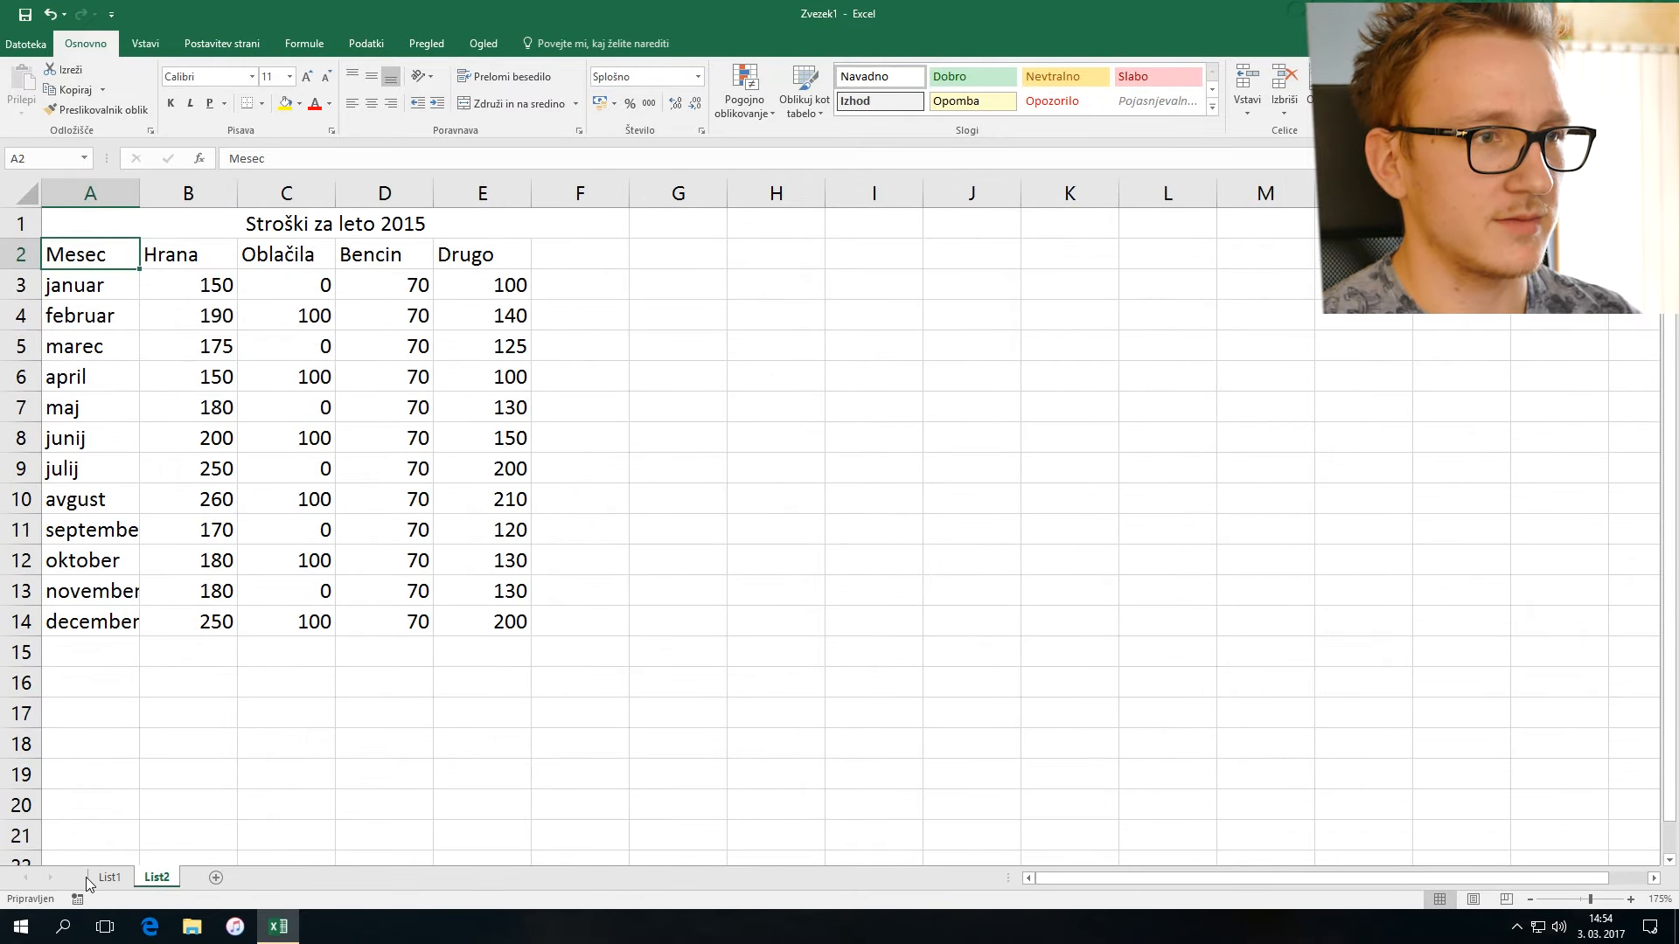
click(111, 878)
click(136, 879)
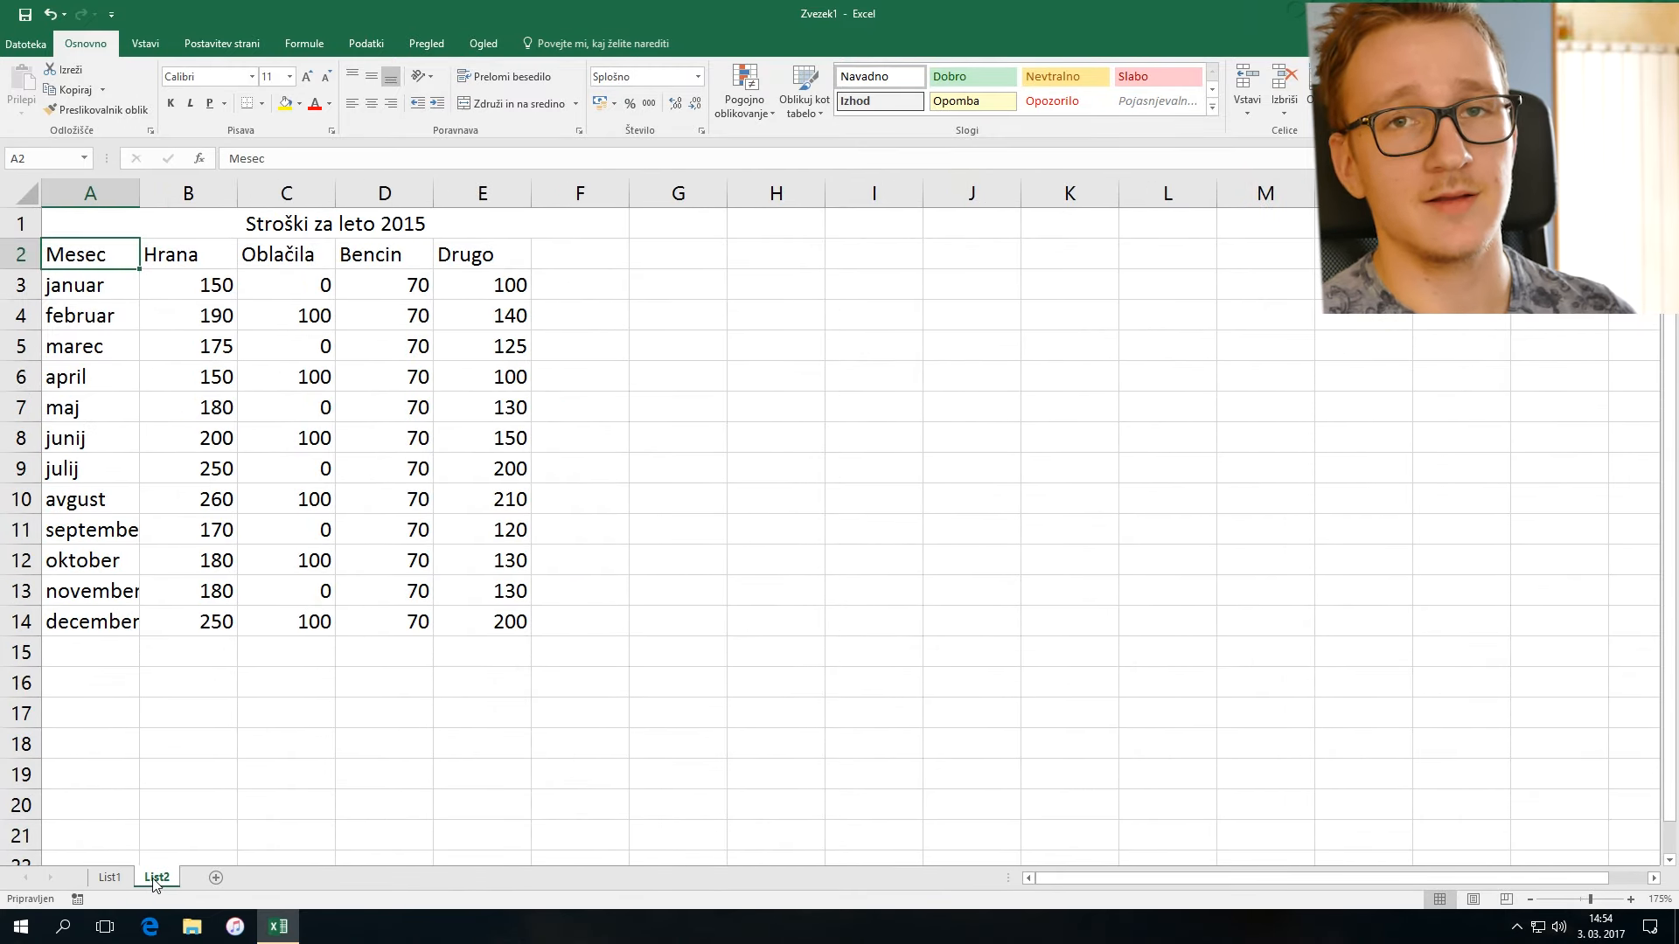
Step: Rename the List1 worksheet to "Stroški 2016"
click(110, 880)
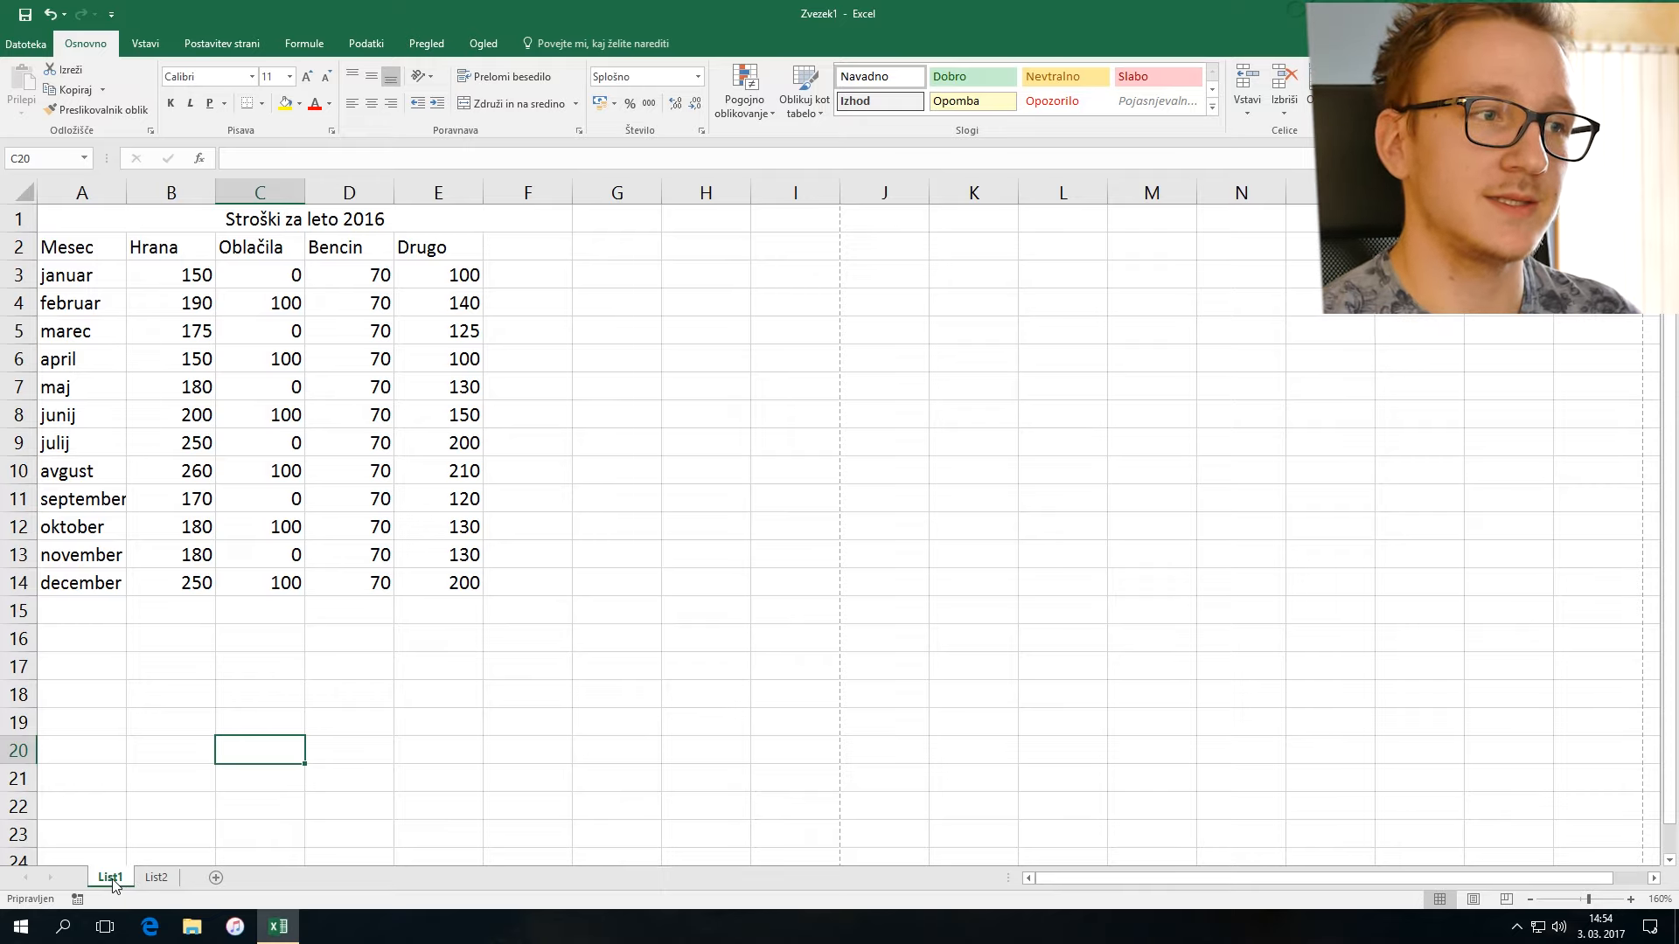
right_click(112, 880)
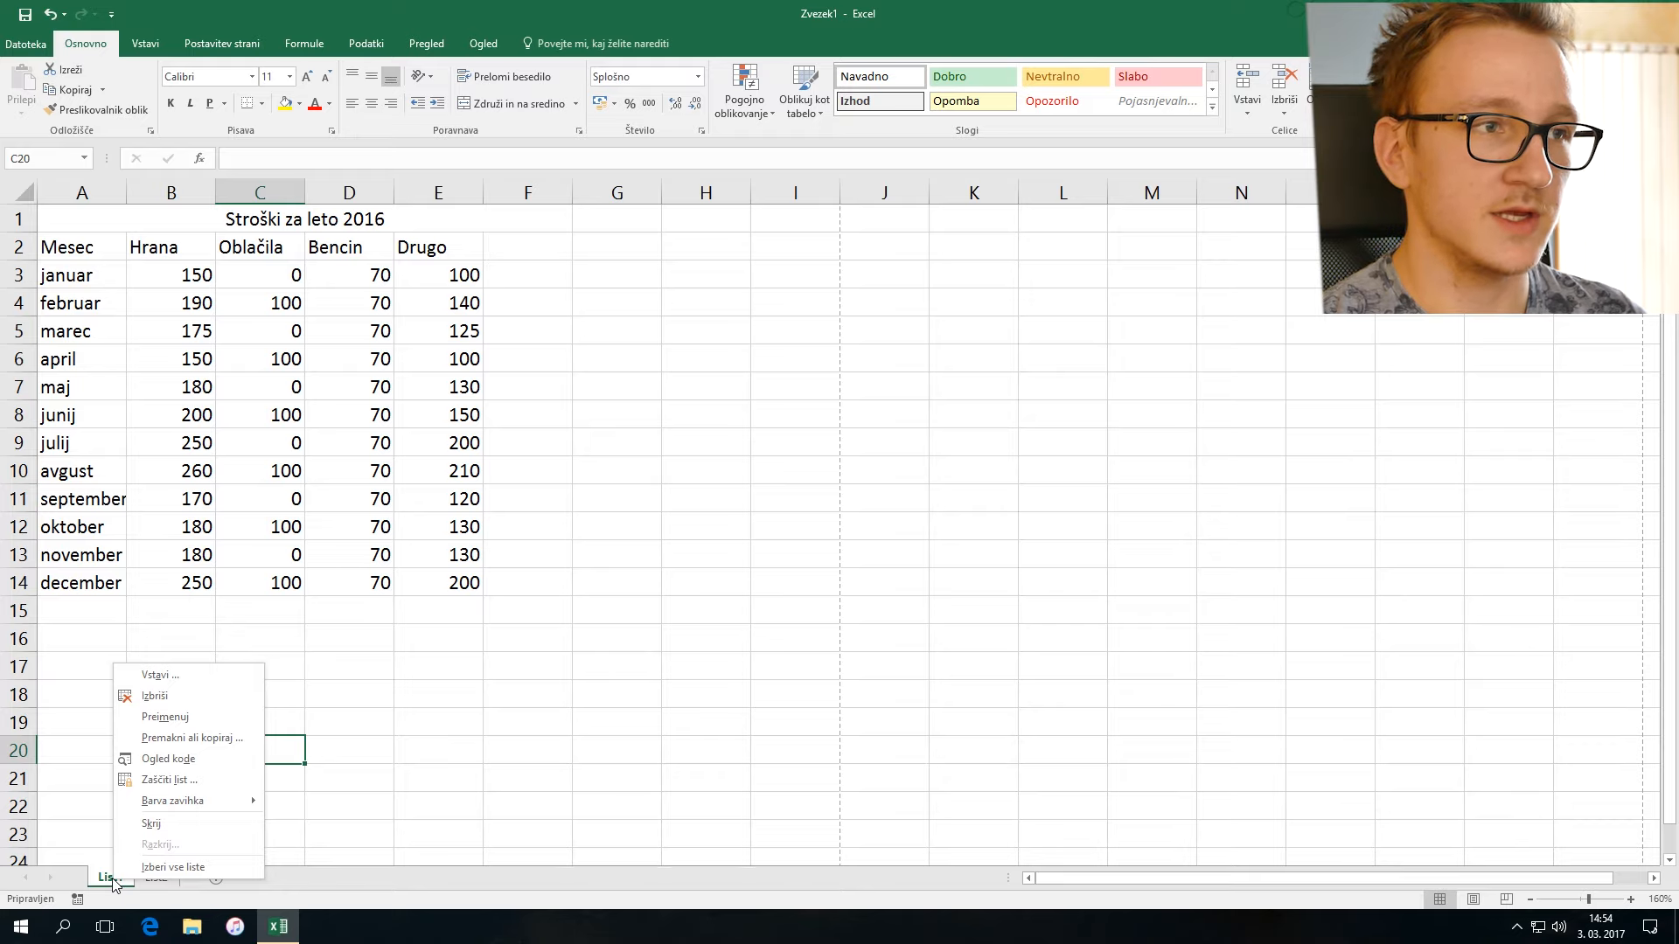
click(167, 713)
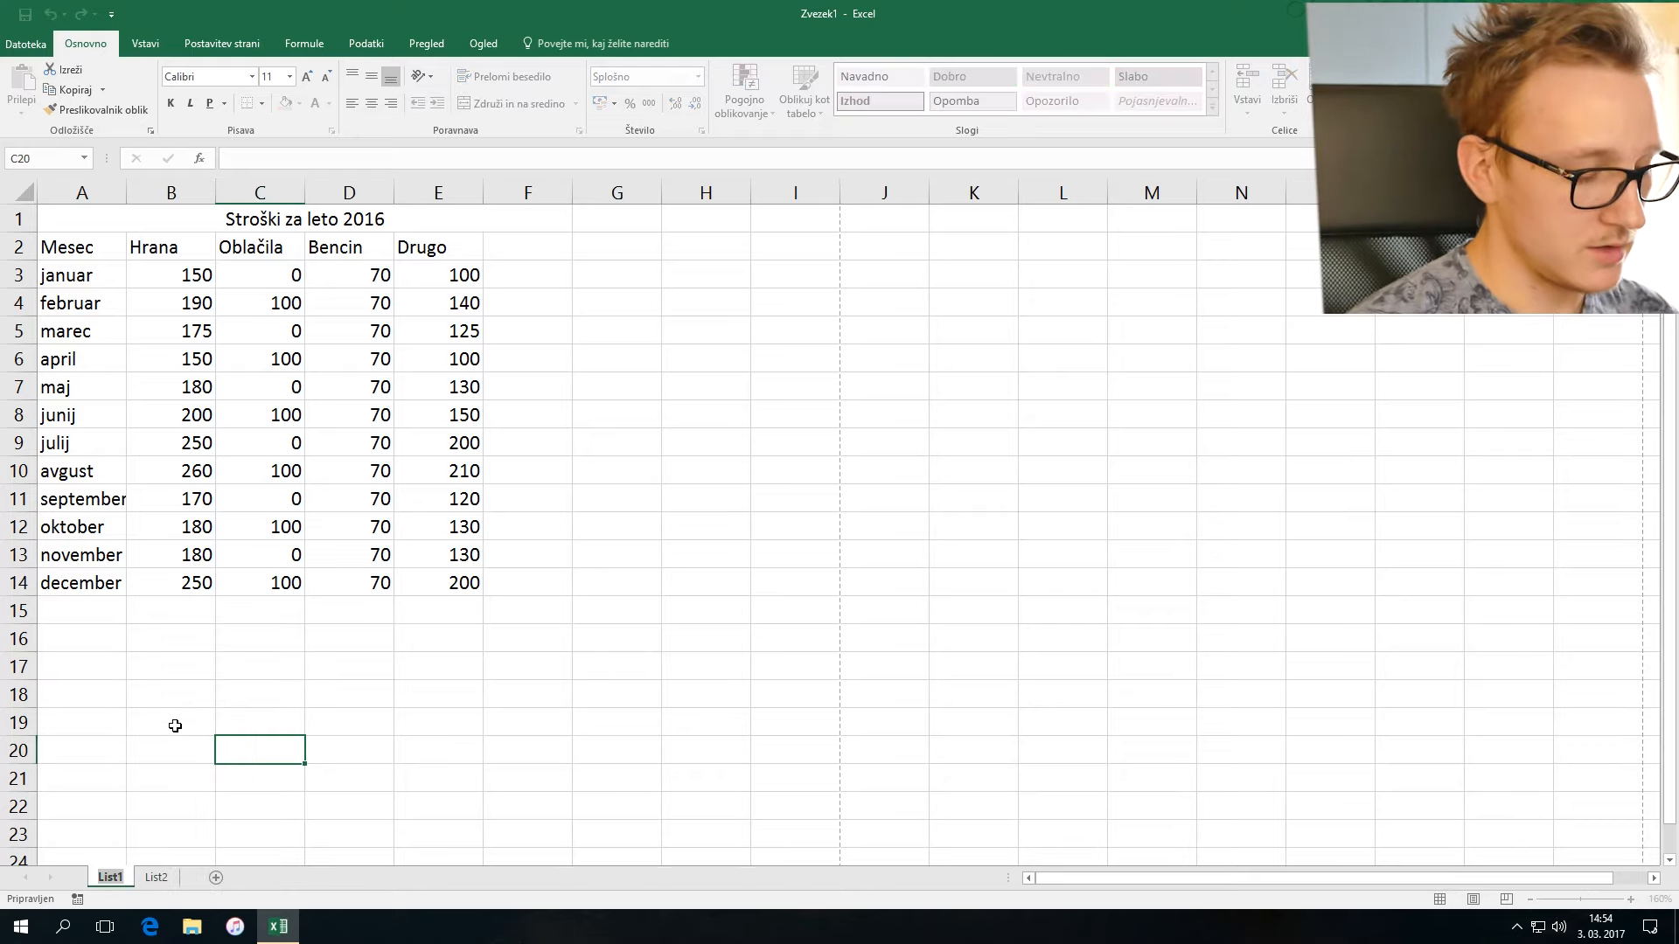
text(Stro)
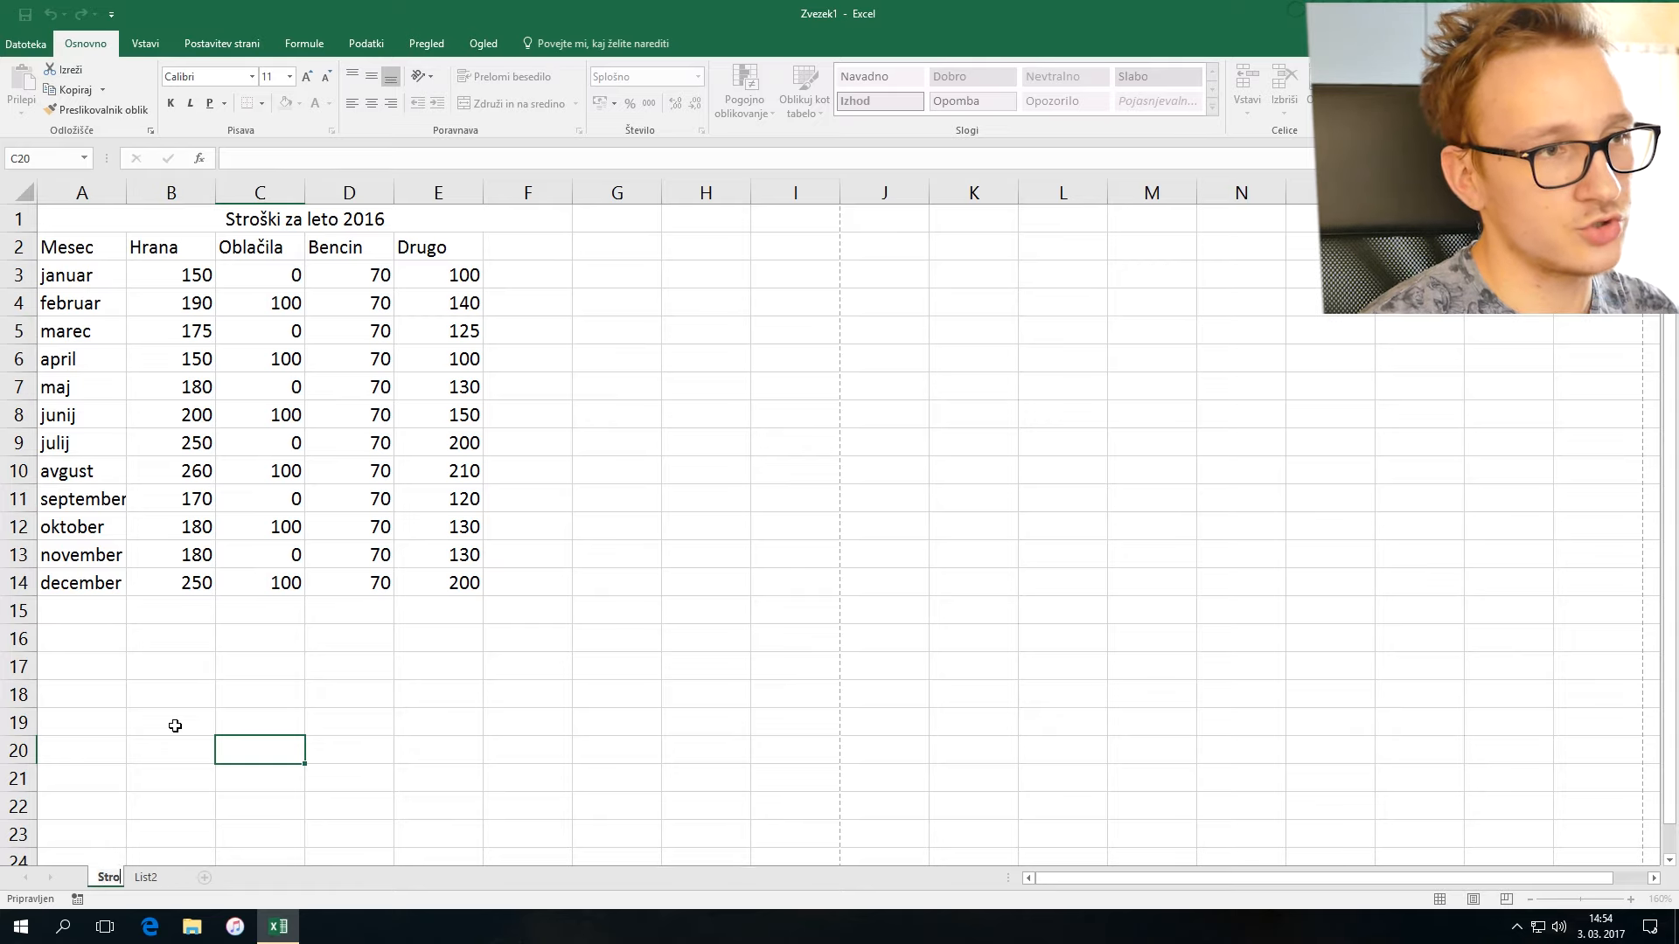
text(ški 2016)
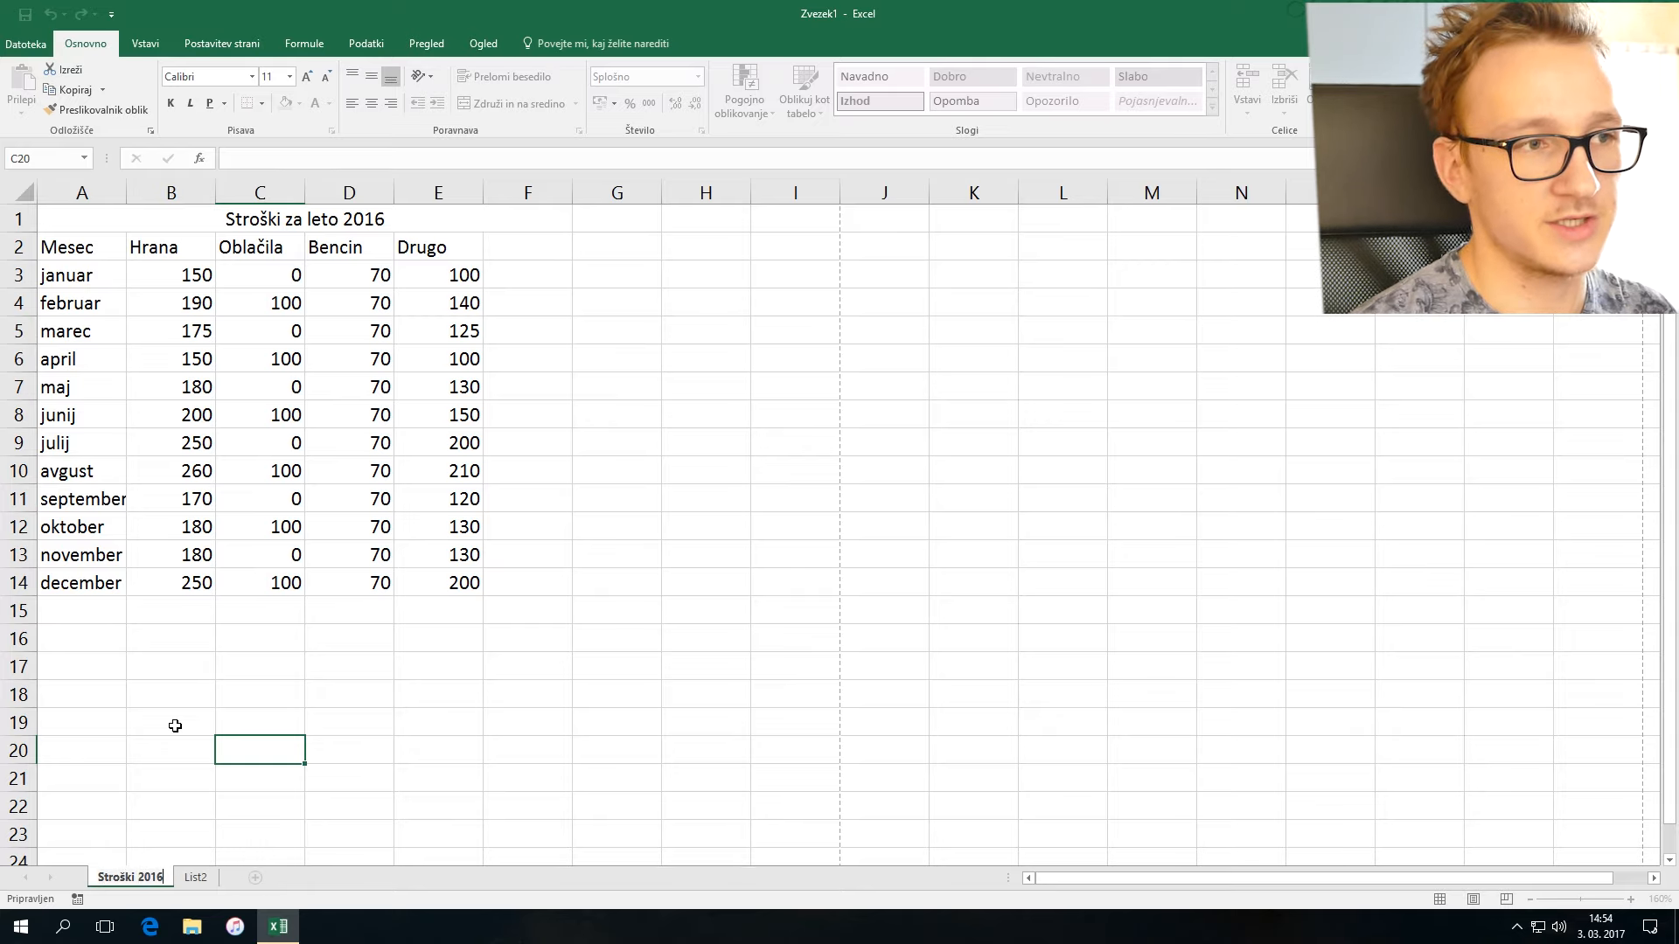
key(Return)
Step: Rename the List2 worksheet to "Stroški 2015"
click(198, 880)
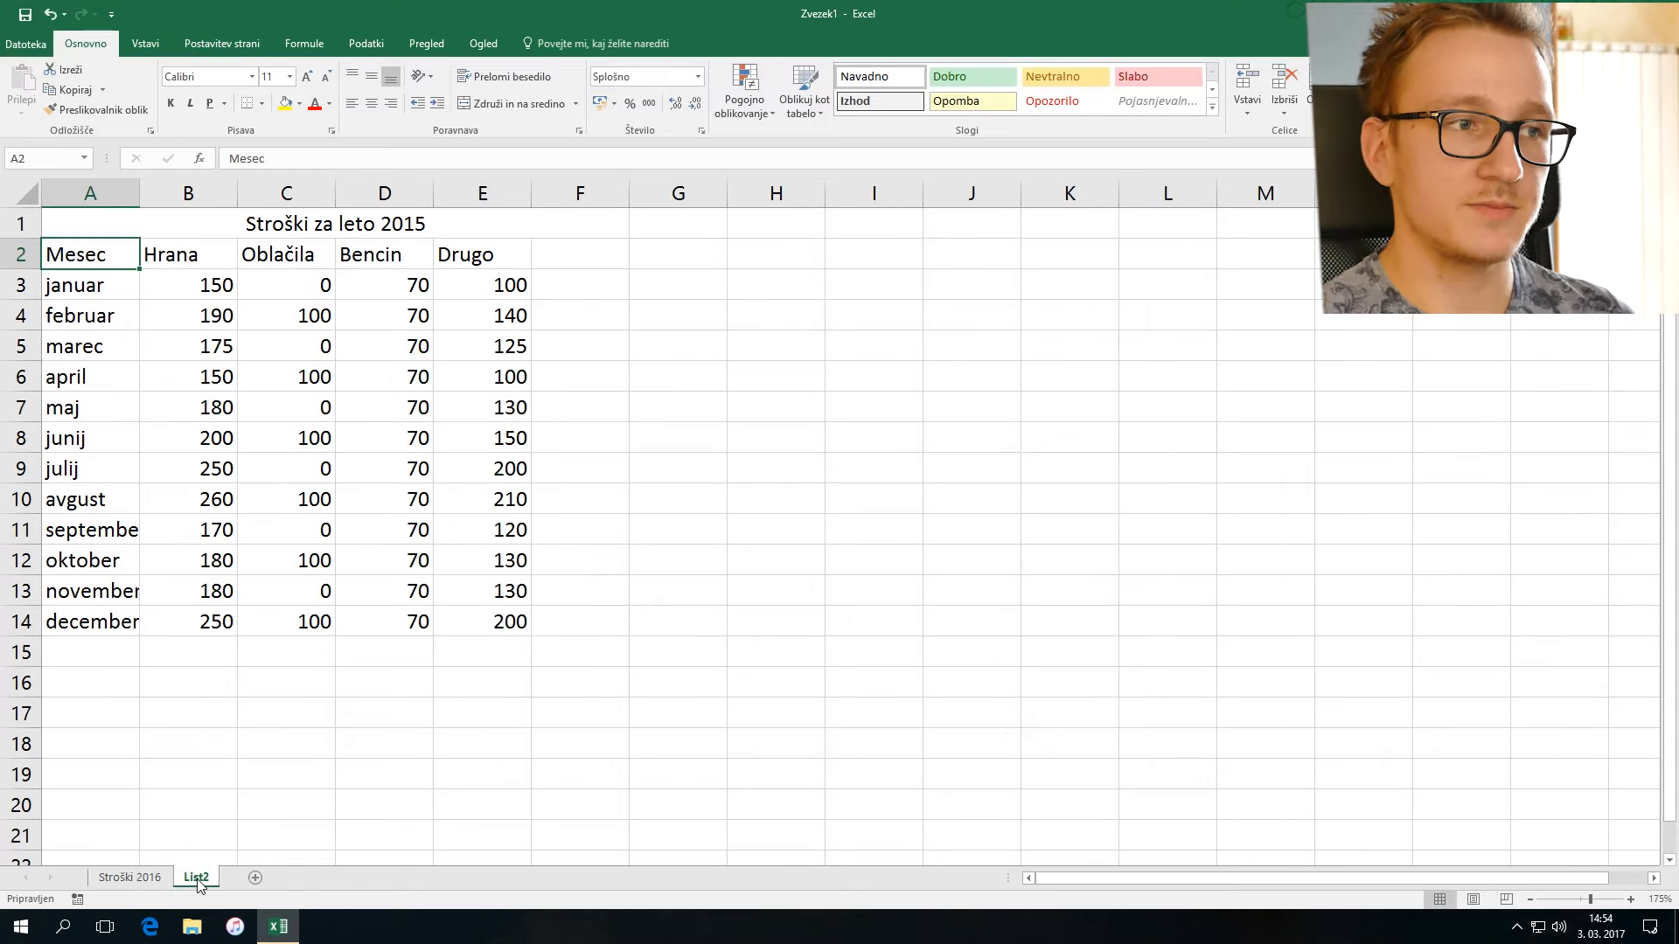
double_click(197, 878)
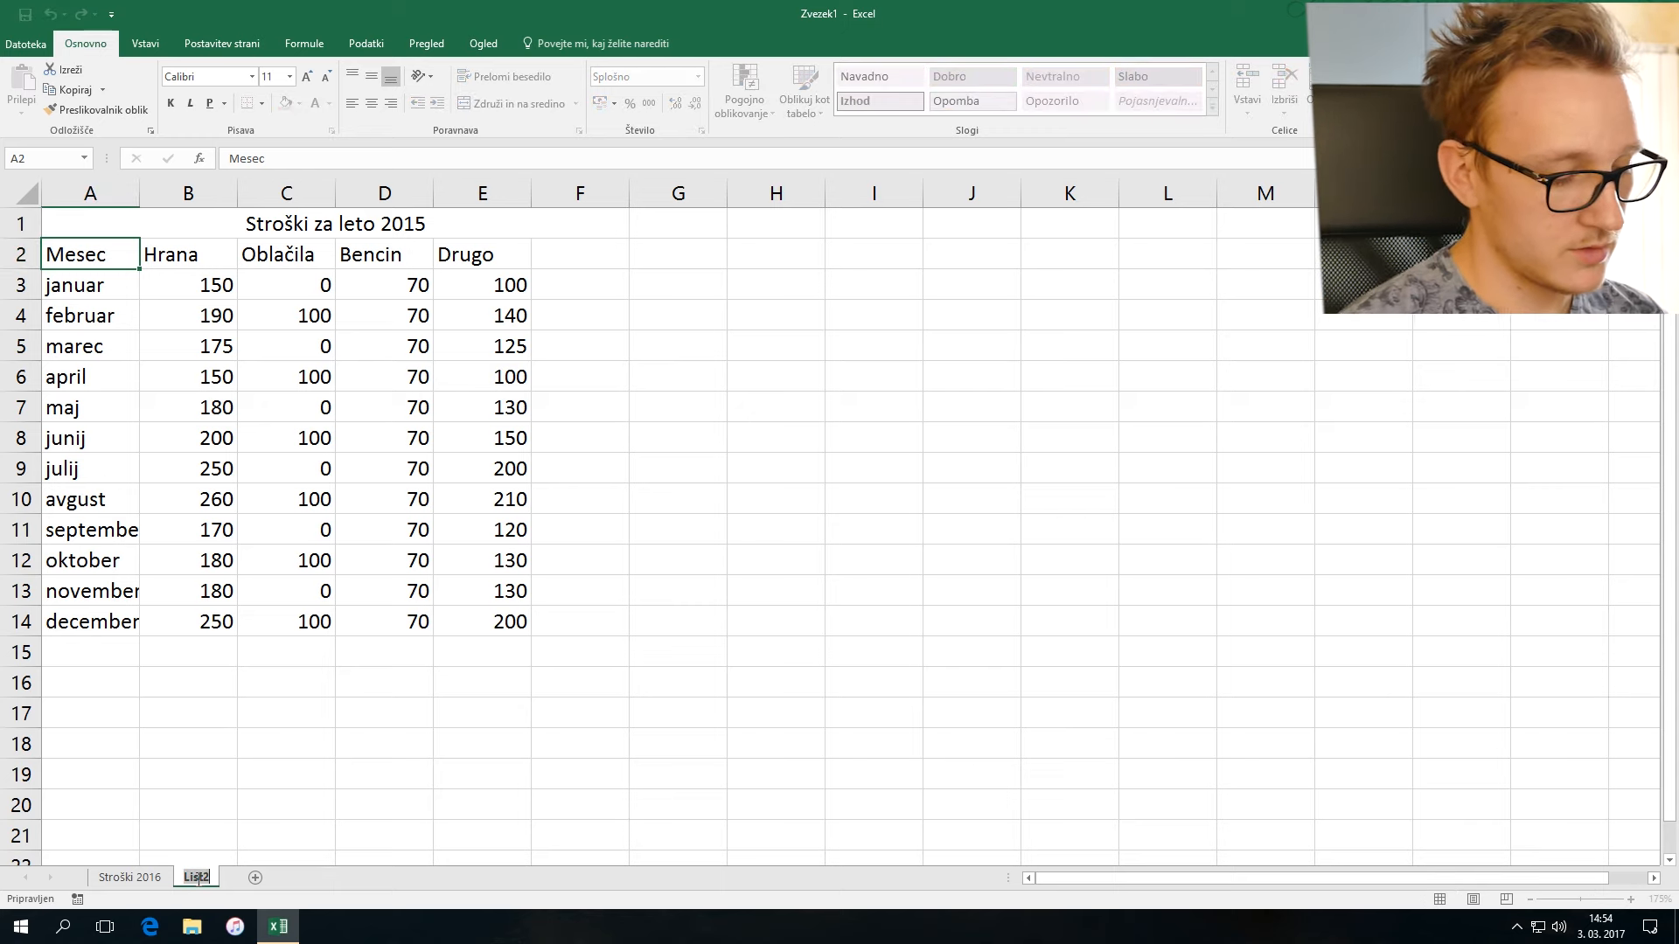
text(S)
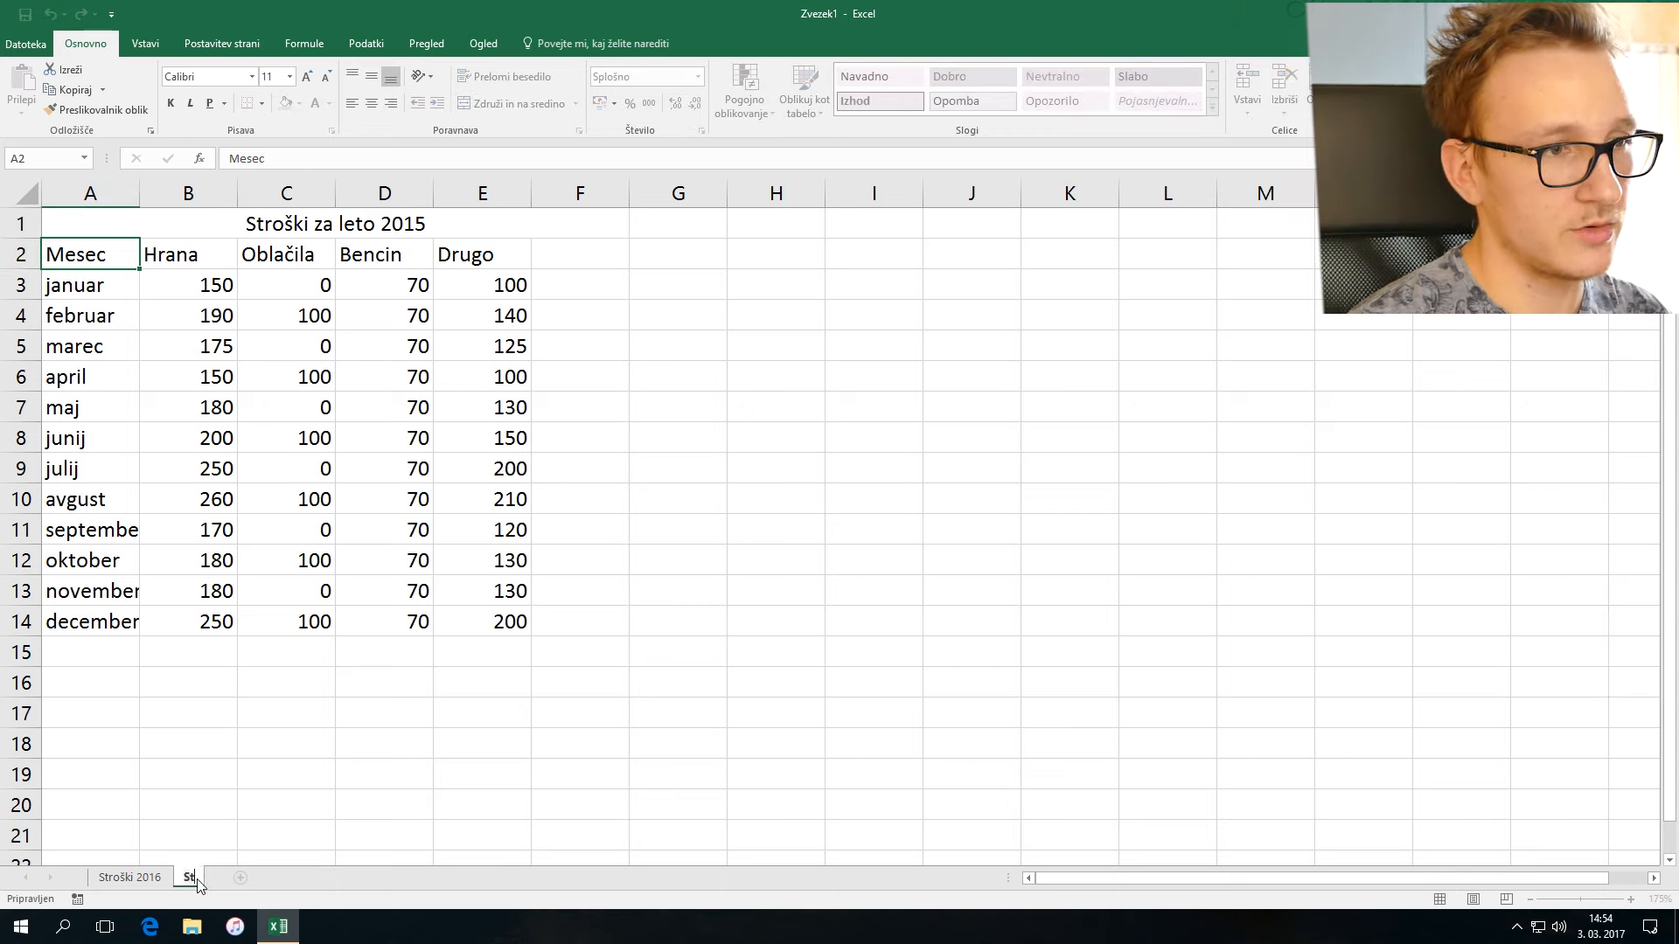
text(troški)
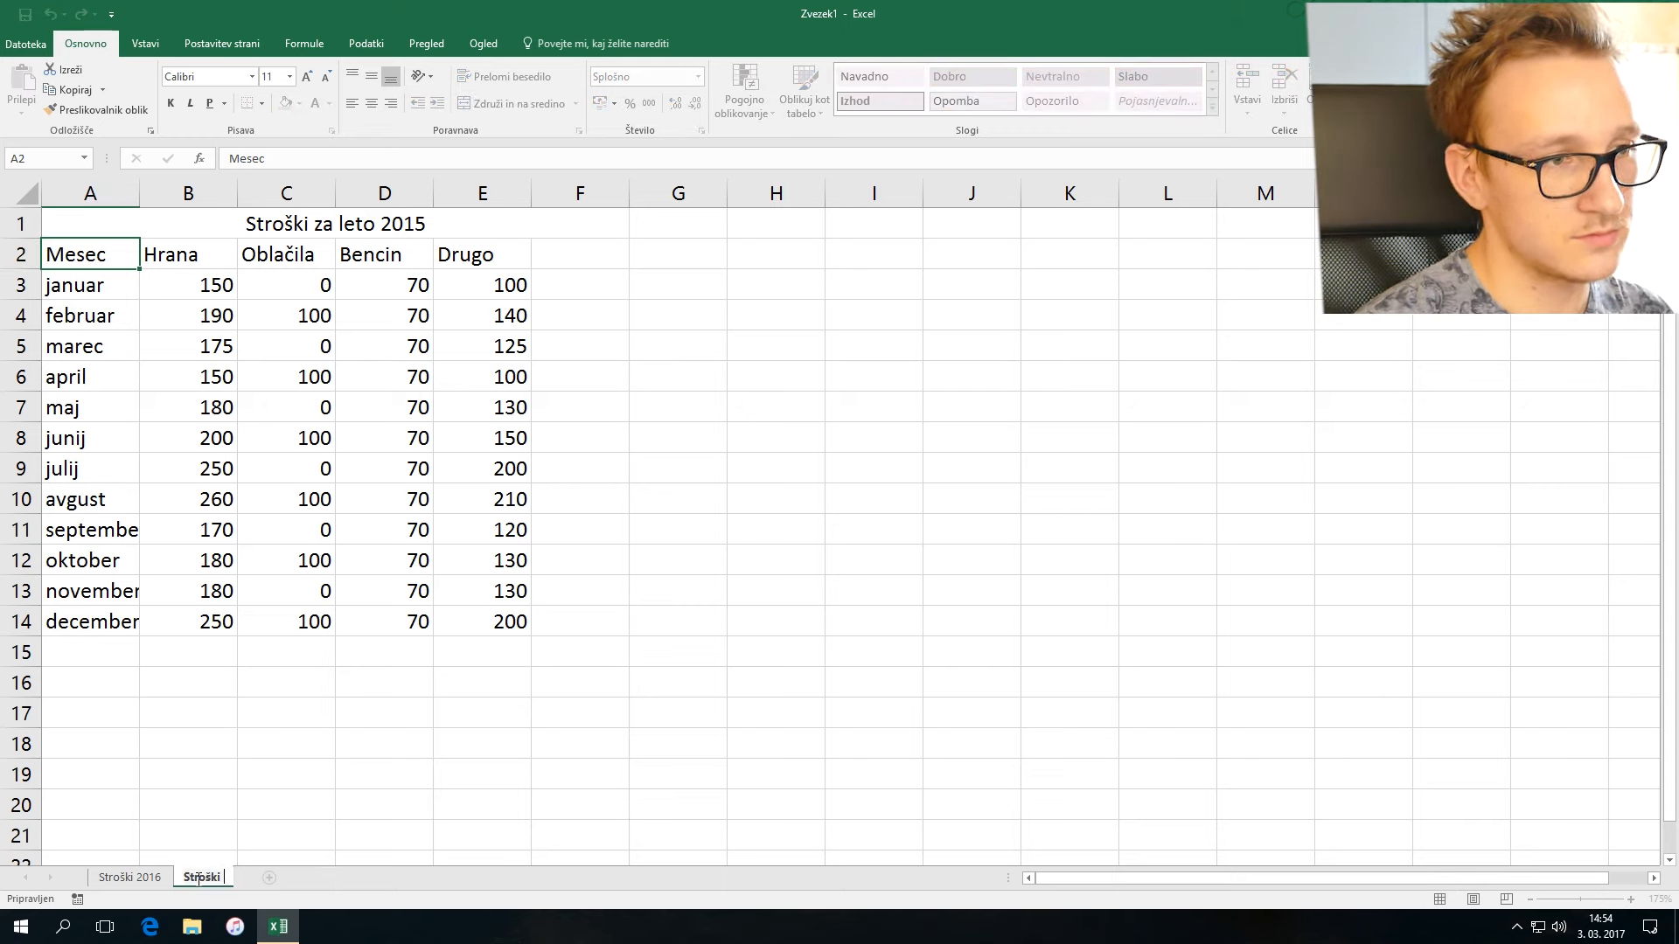
text( 2015)
key(Return)
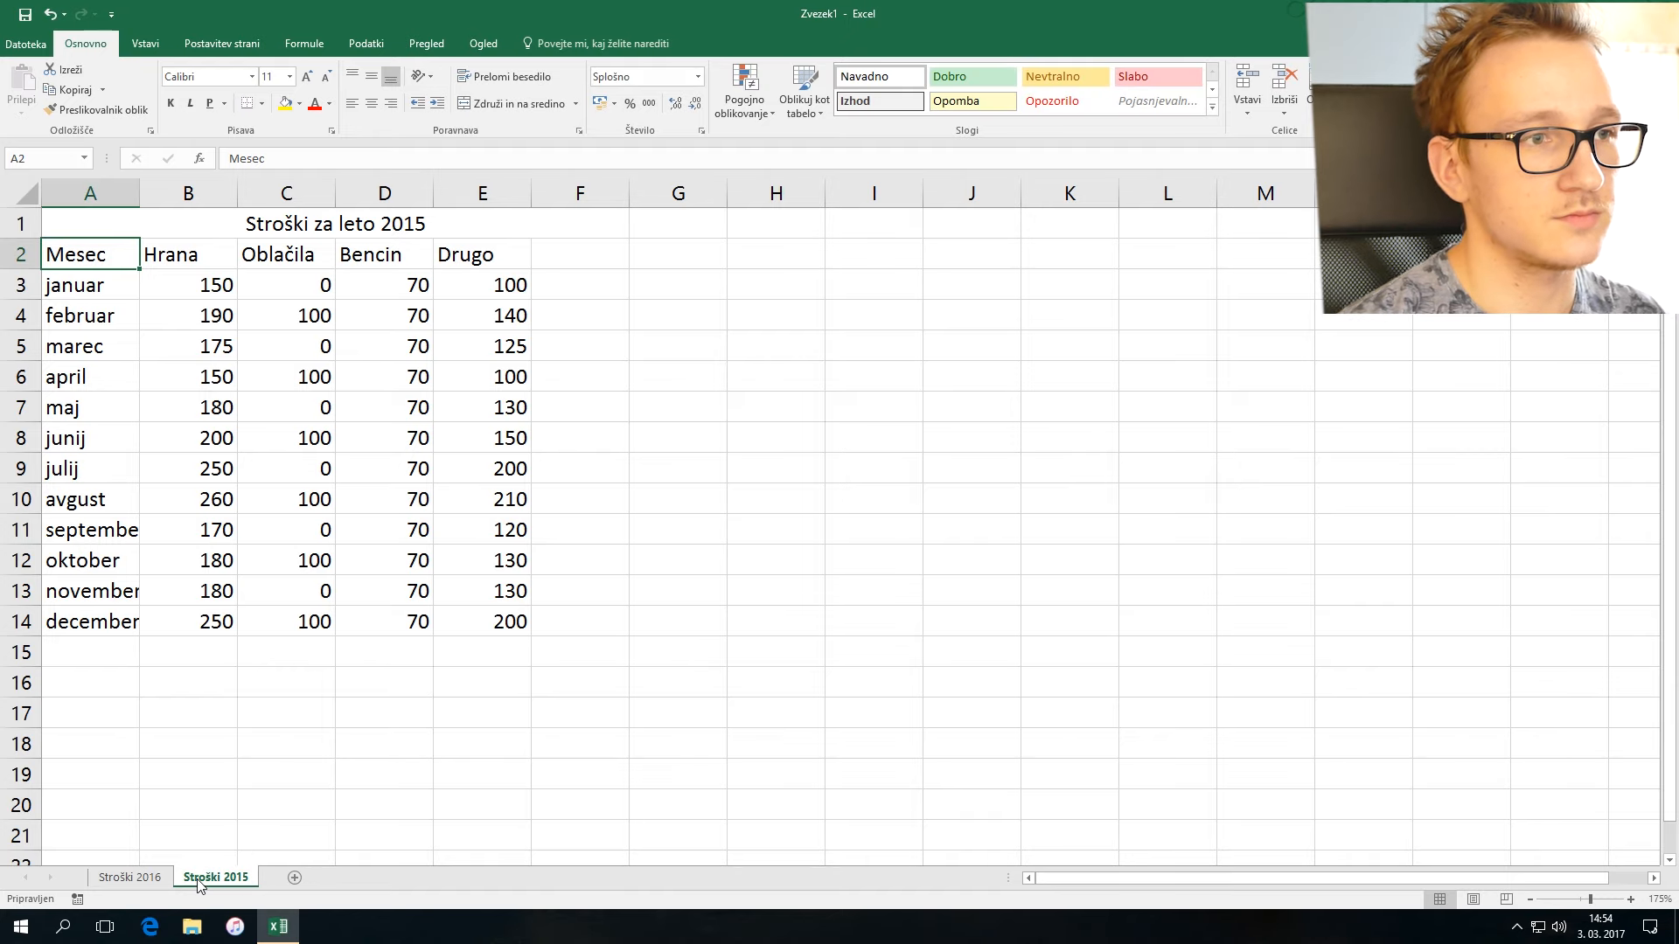
Step: Set the sheet tab colour of Stroški 2016 to the standard light blue
click(130, 877)
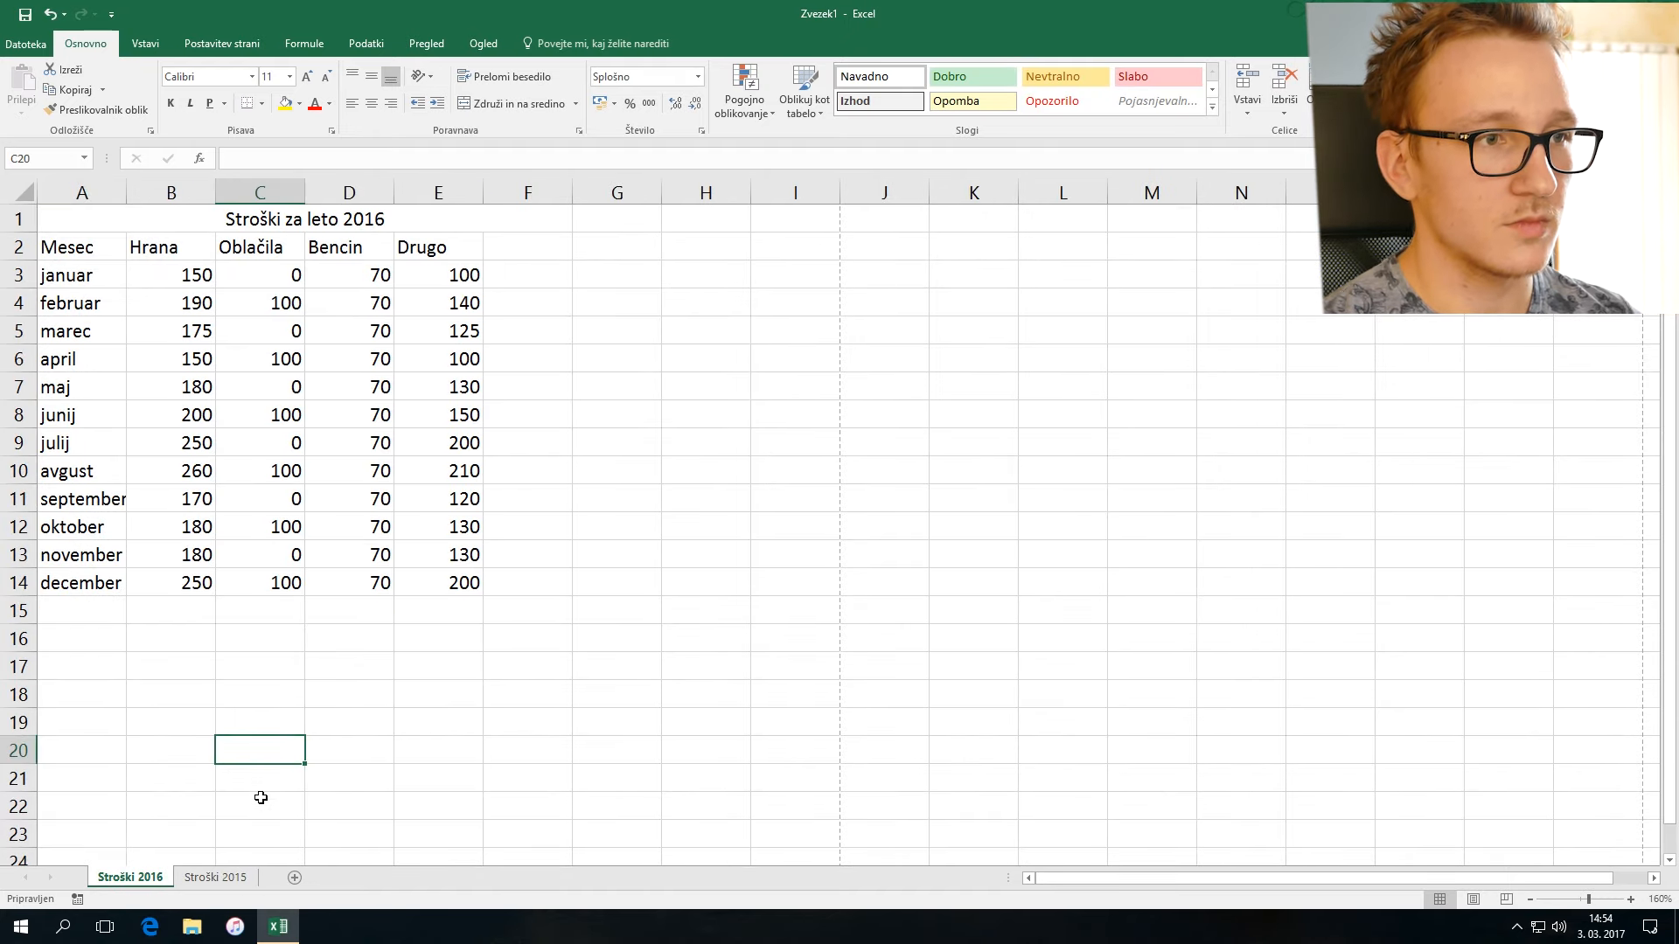
right_click(153, 886)
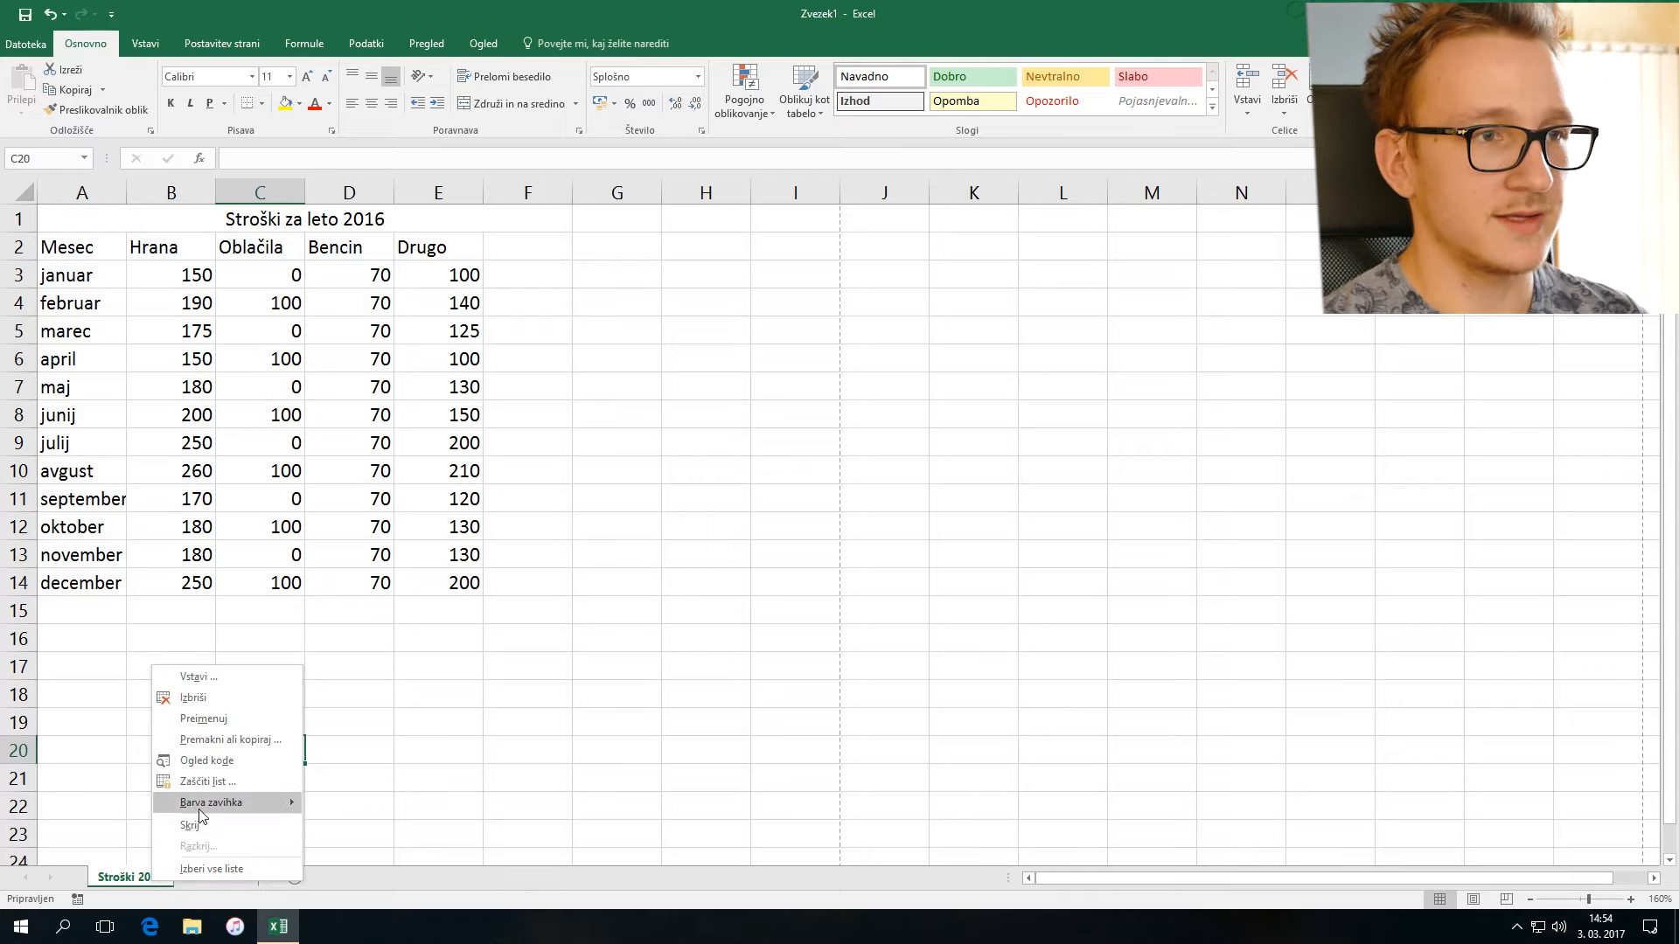
mouse_move(206, 803)
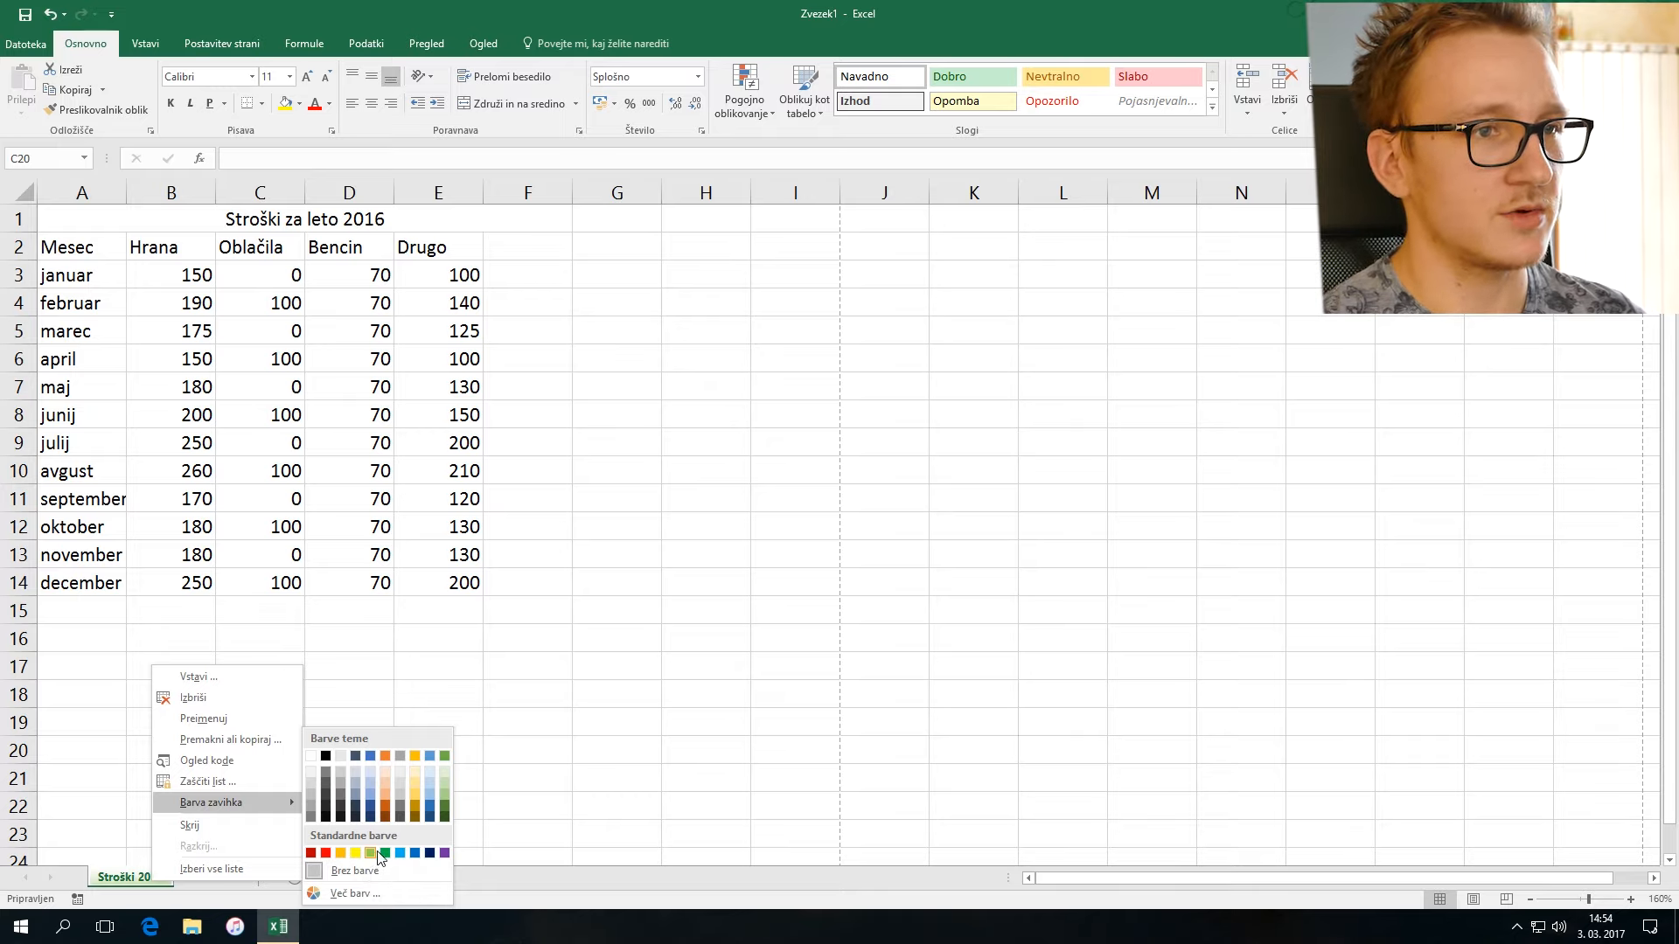
click(399, 854)
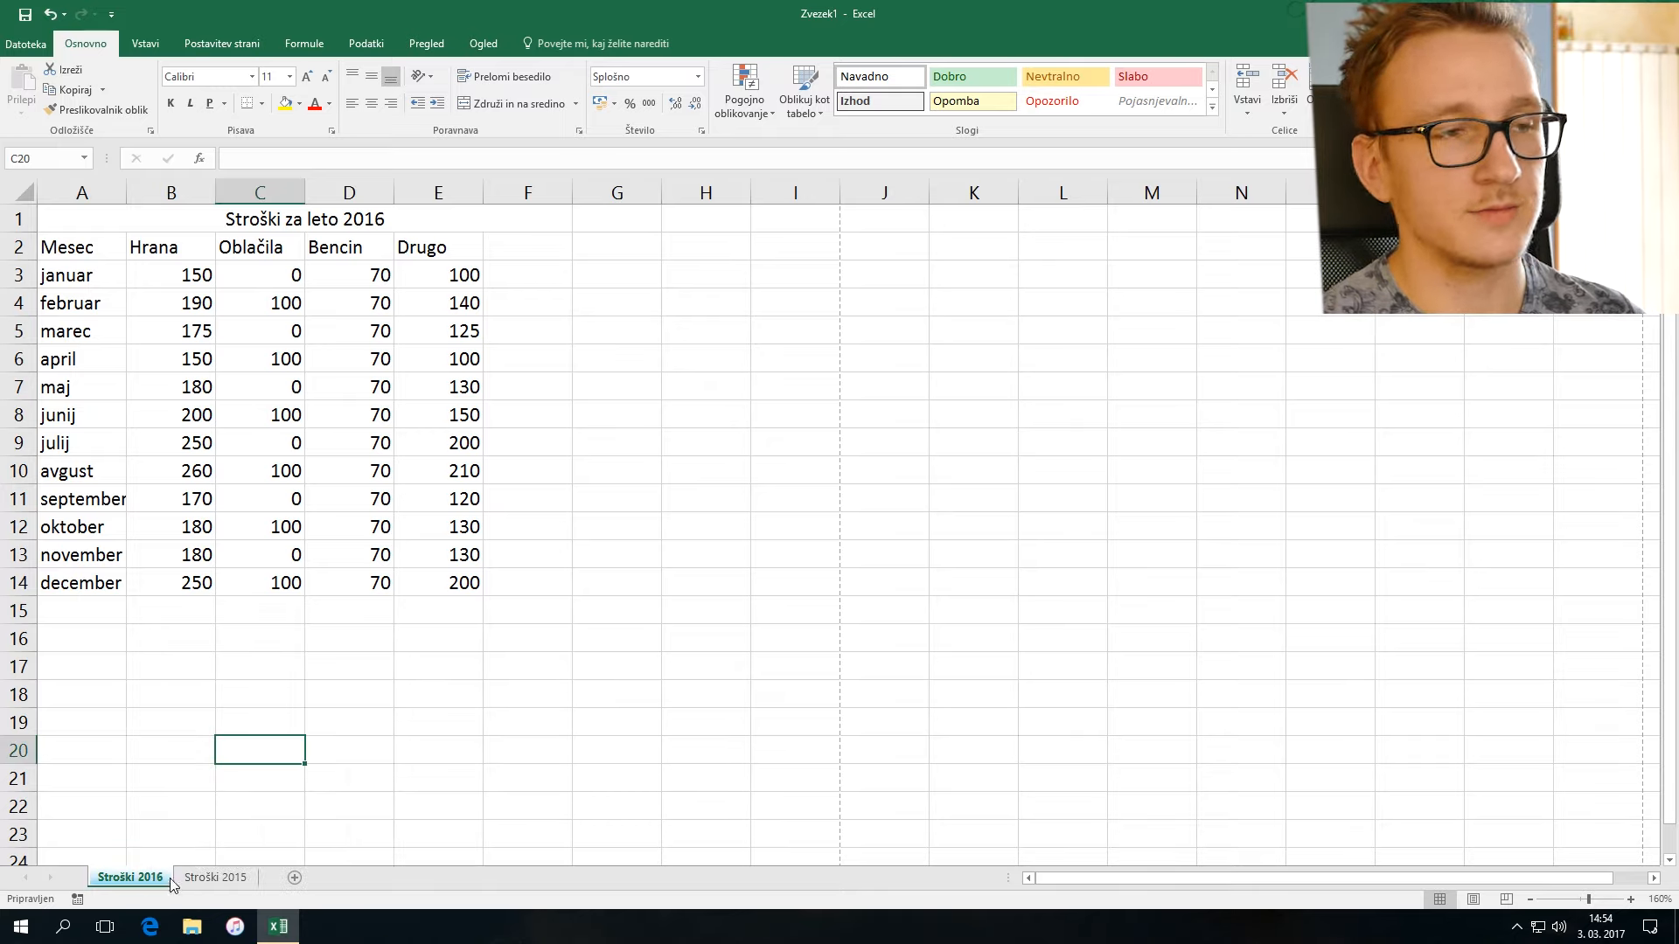
Step: Set the sheet tab colour of Stroški 2015 to the standard orange
click(207, 879)
right_click(210, 884)
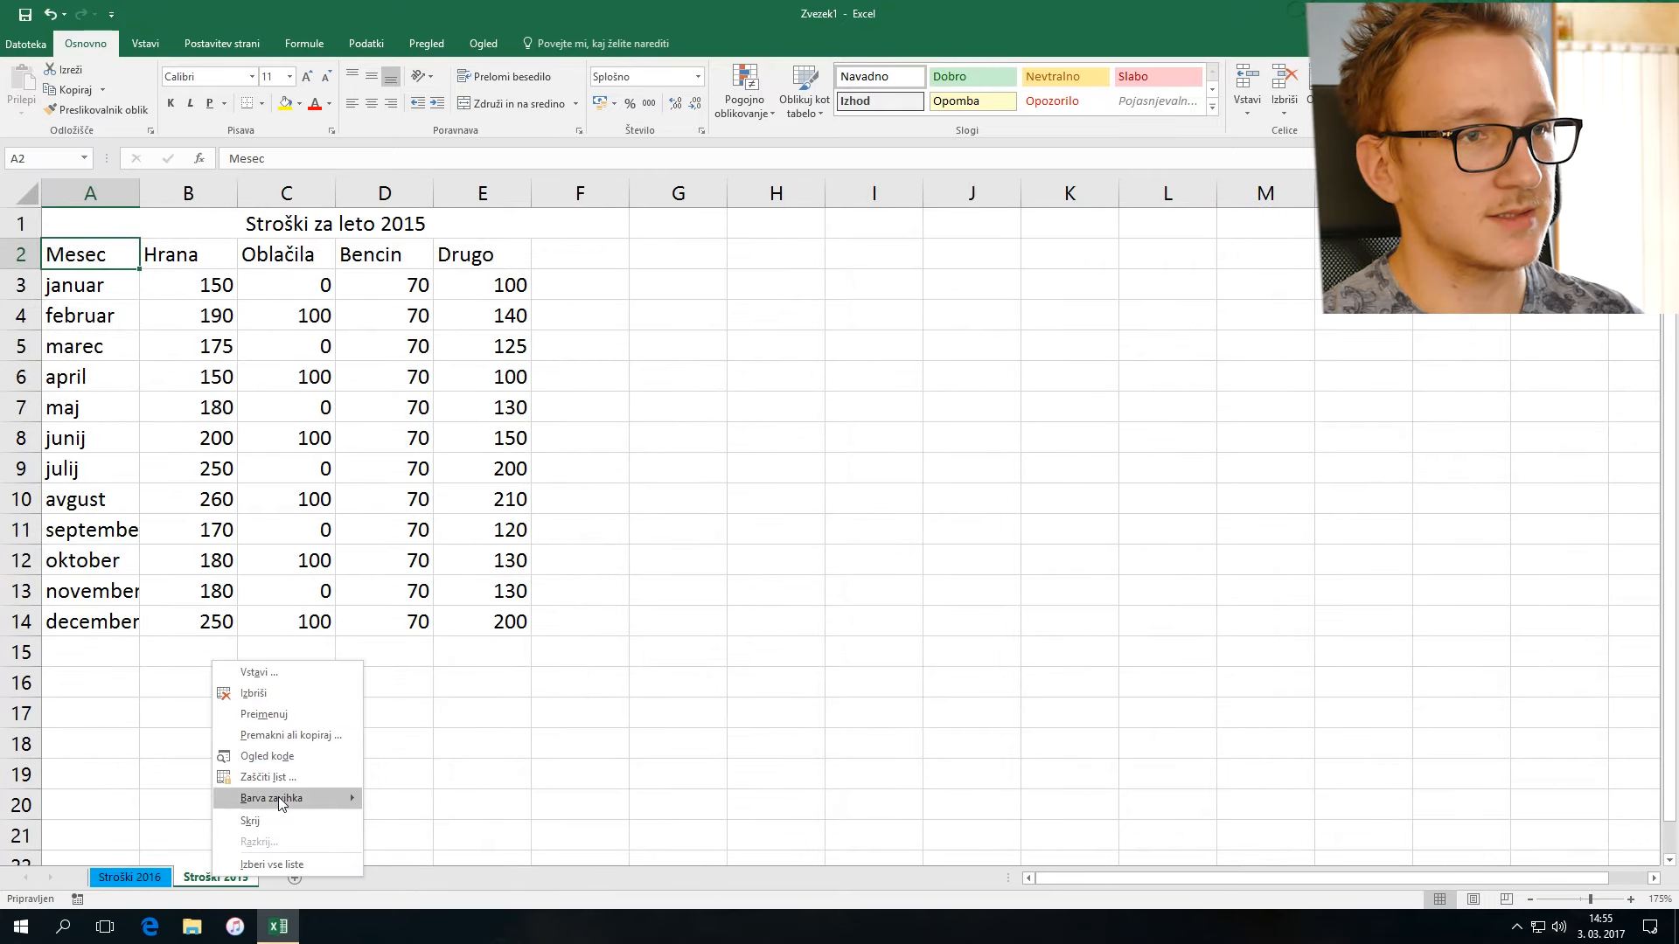
mouse_move(279, 798)
click(415, 852)
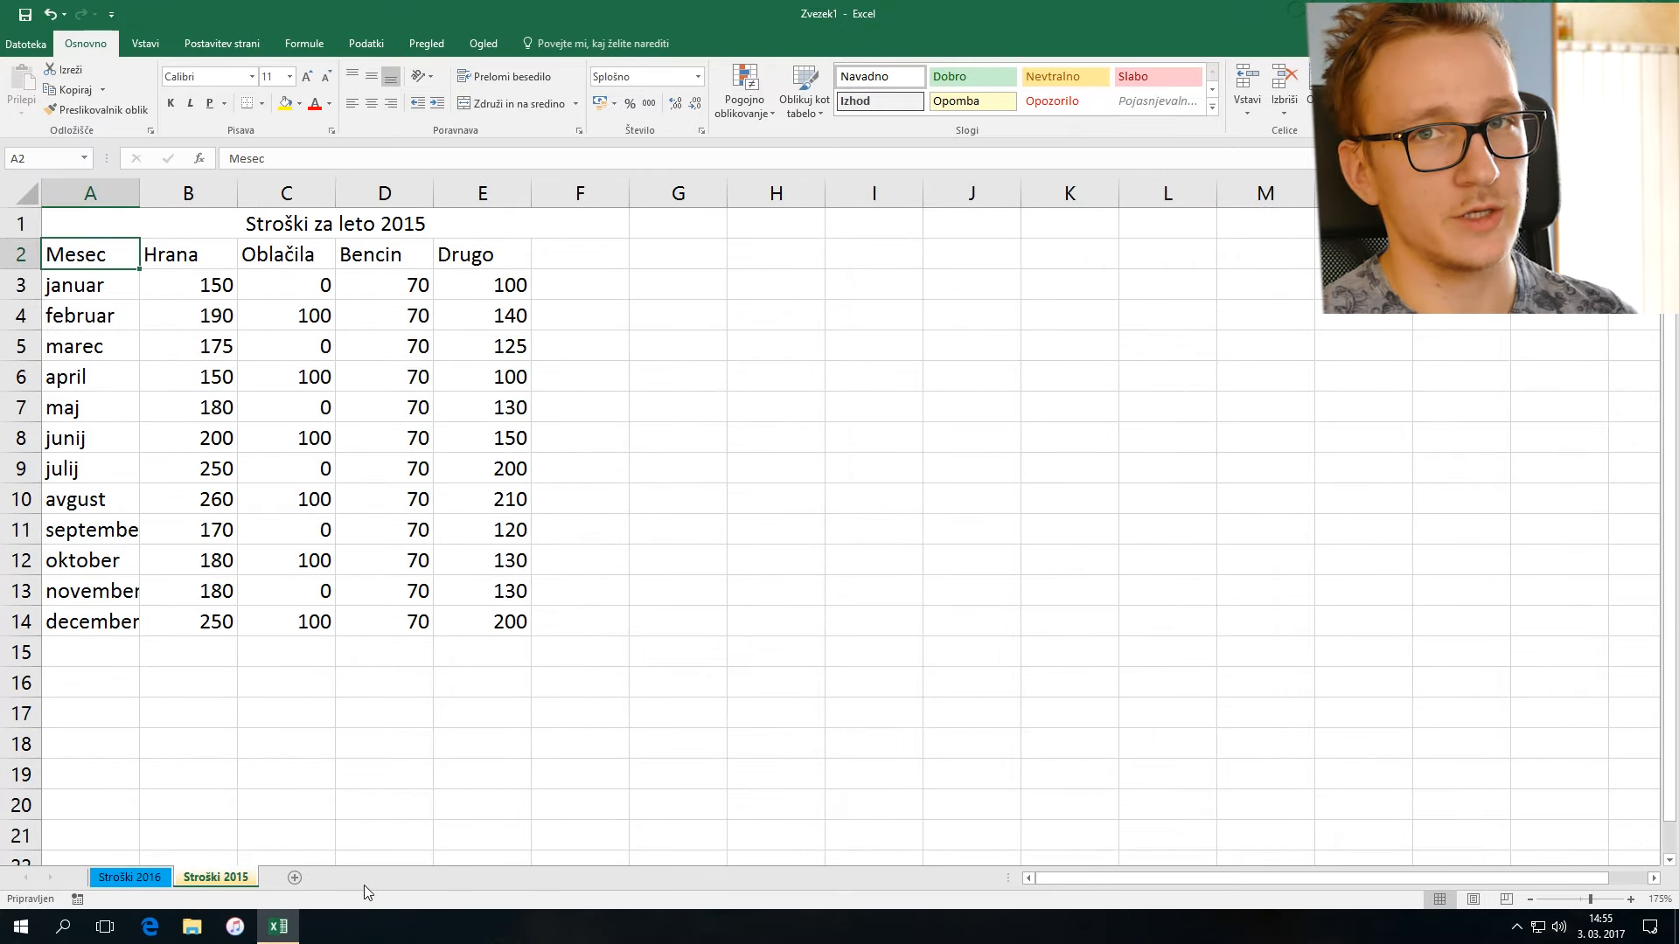
Step: Switch between the Stroški 2016 and Stroški 2015 sheets to check their tab colours and tables
click(140, 877)
click(207, 880)
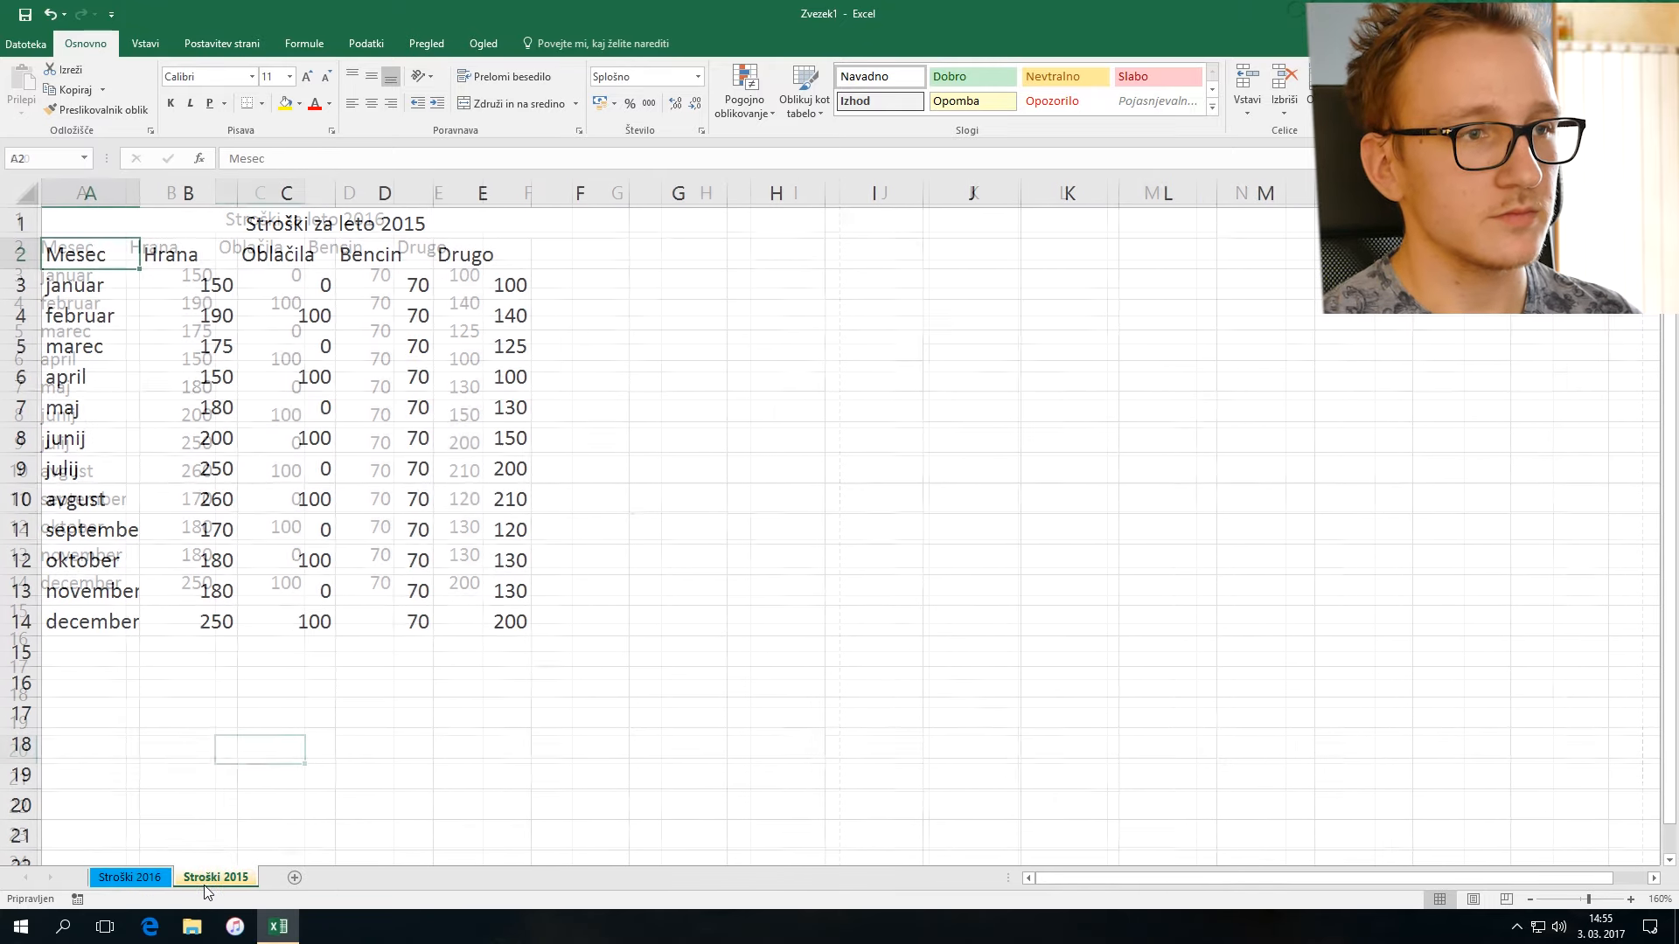
click(142, 877)
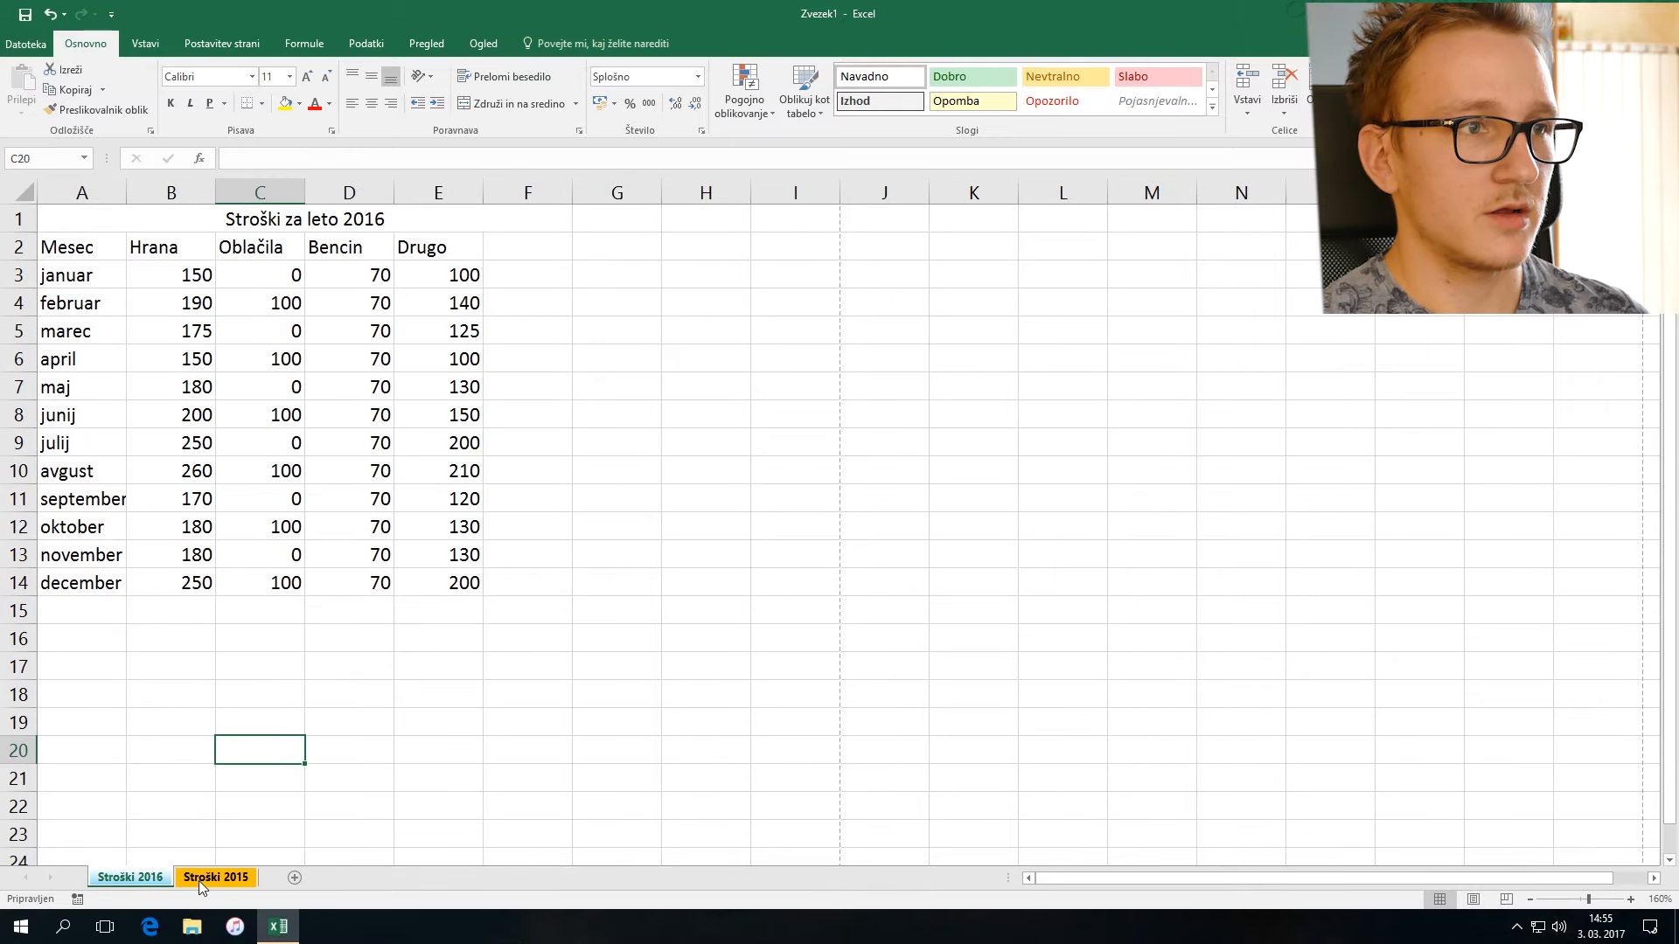
click(198, 879)
click(149, 883)
click(213, 881)
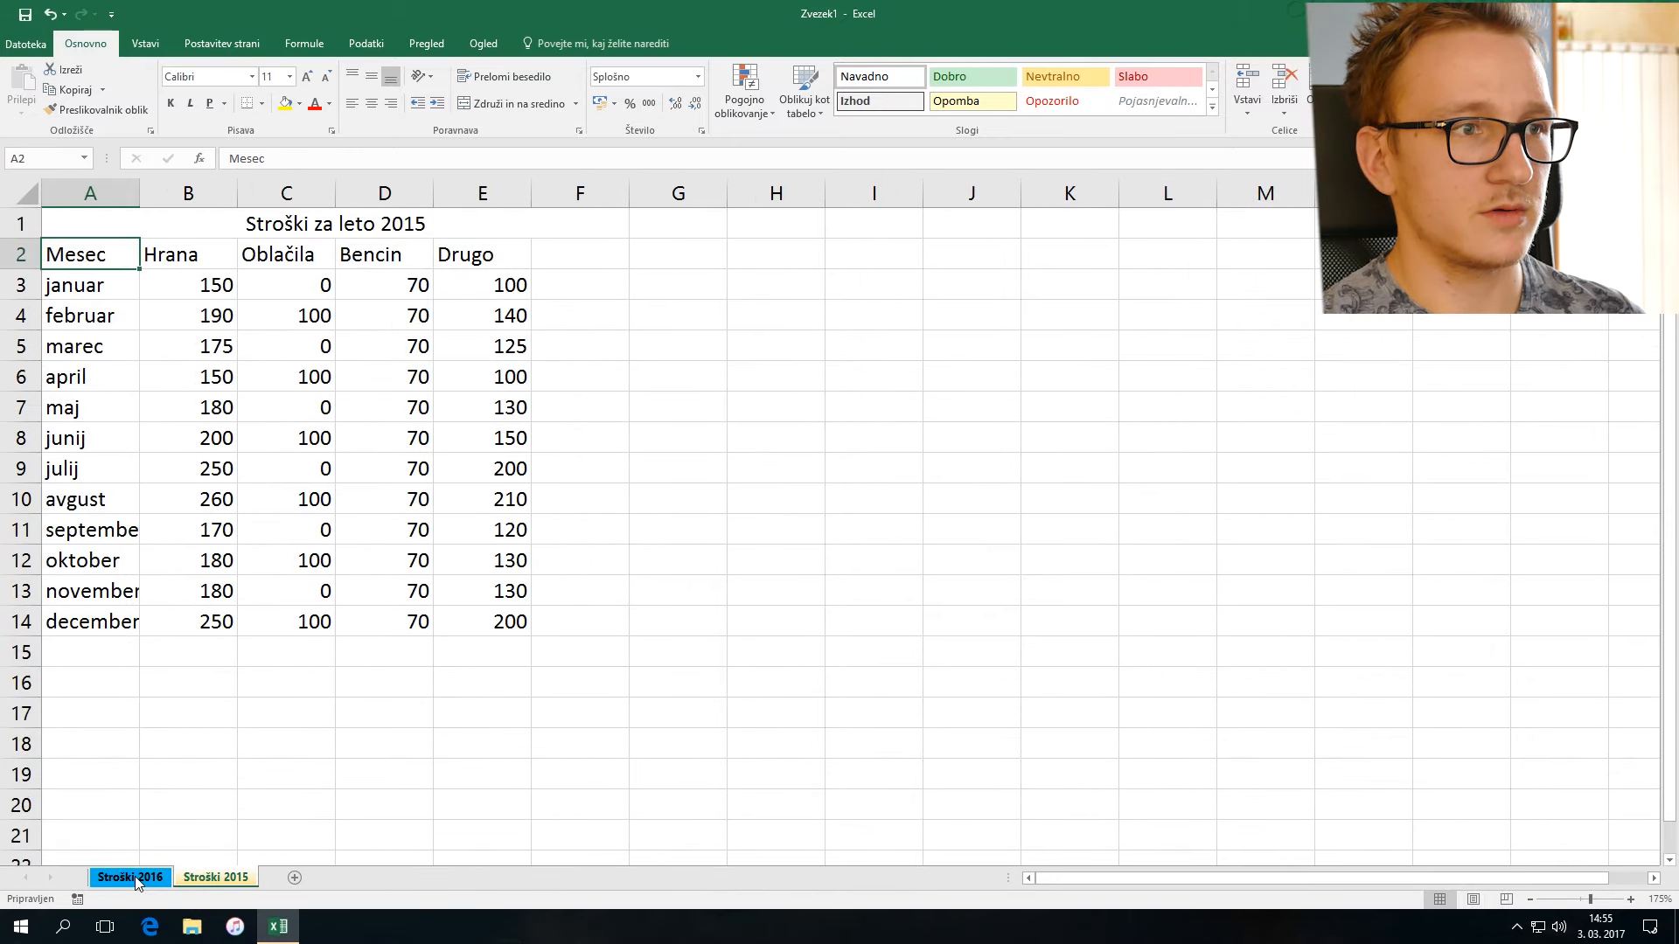
click(135, 876)
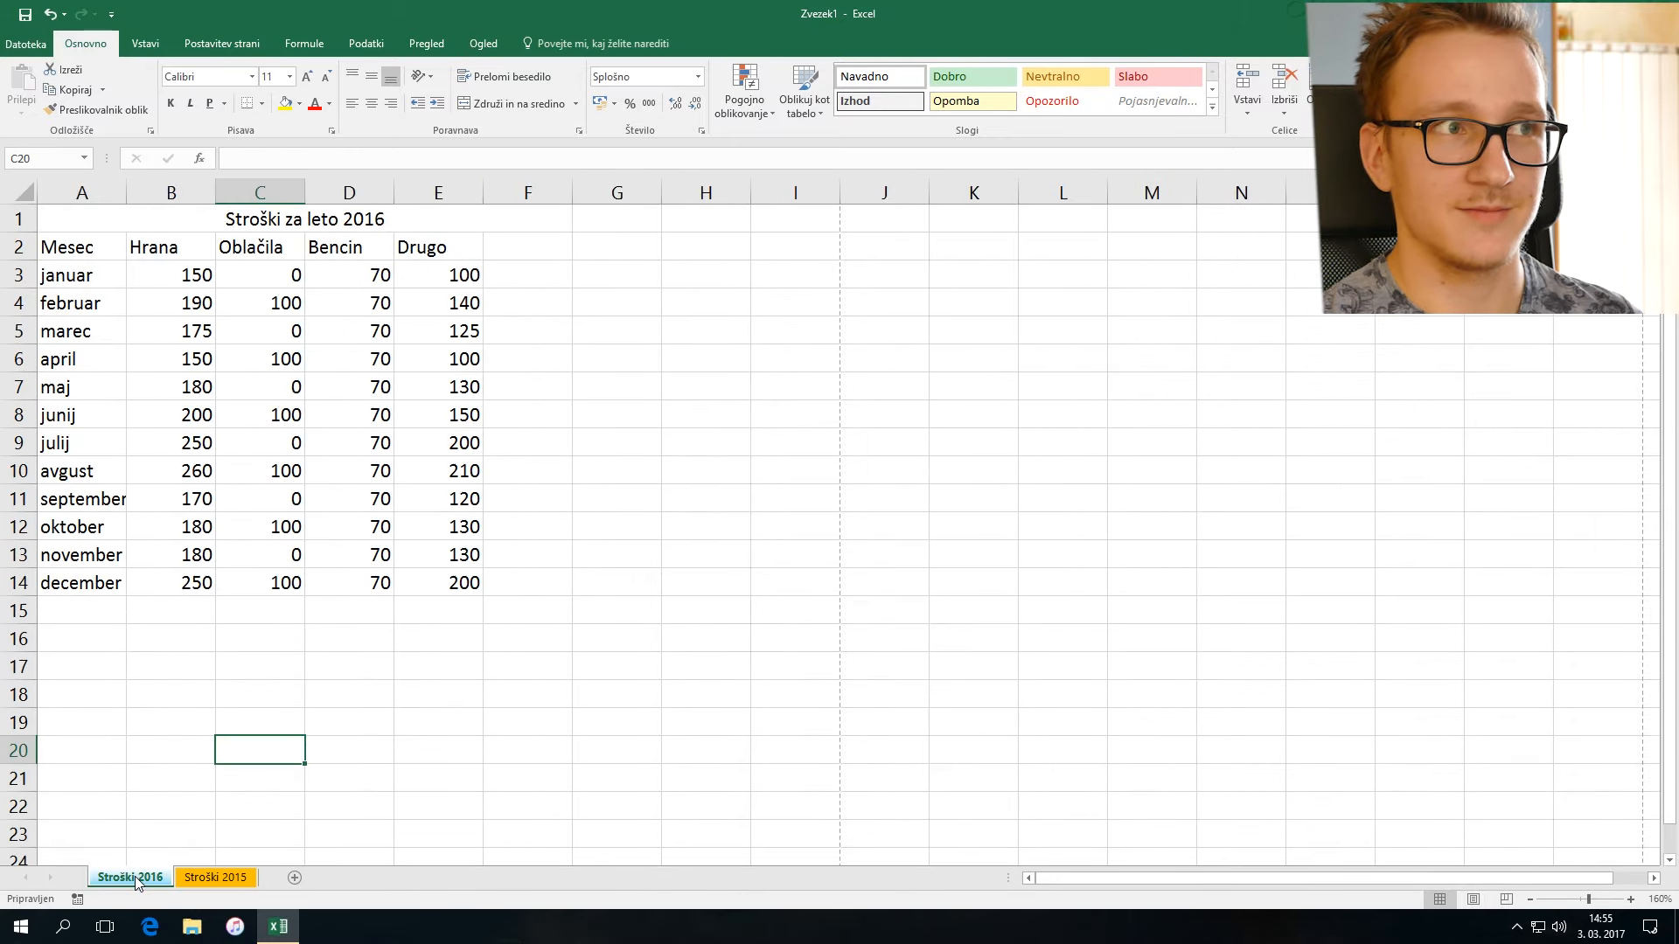